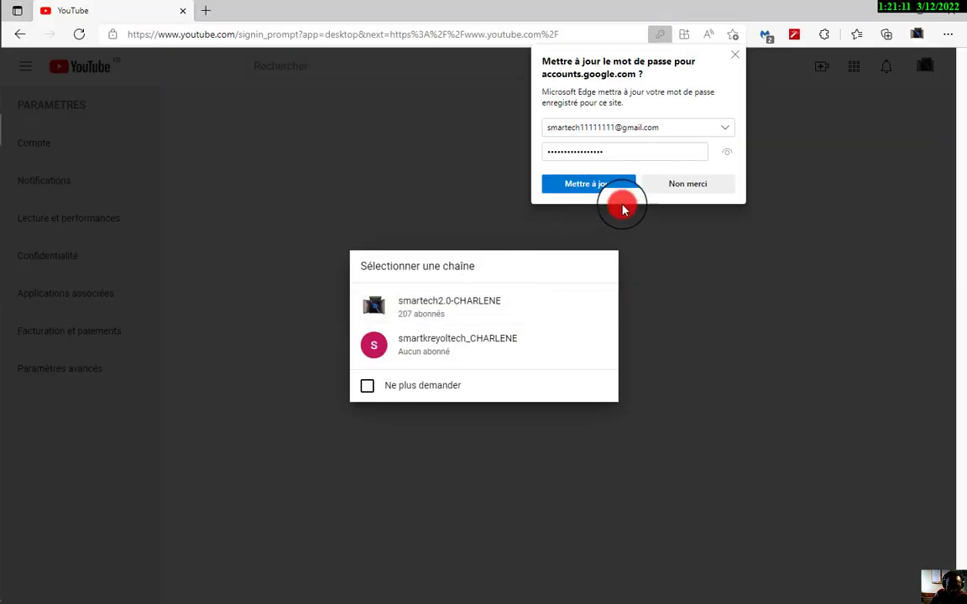
Decline the browser's offer to update the saved password and continue with the smartech2.0 channel
{"action": "left_click", "coordinate": [626, 191]}
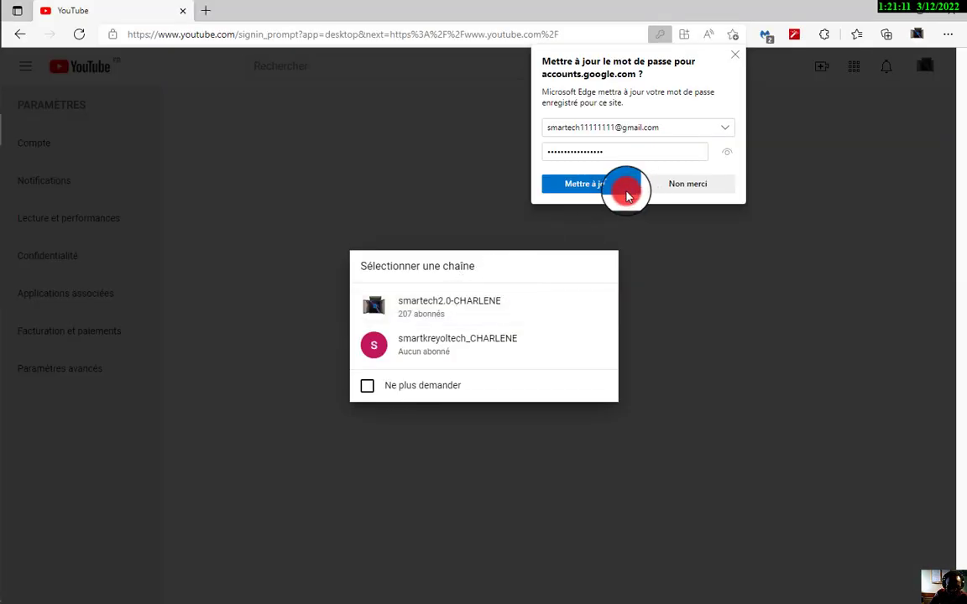
{"action": "left_click", "coordinate": [667, 184]}
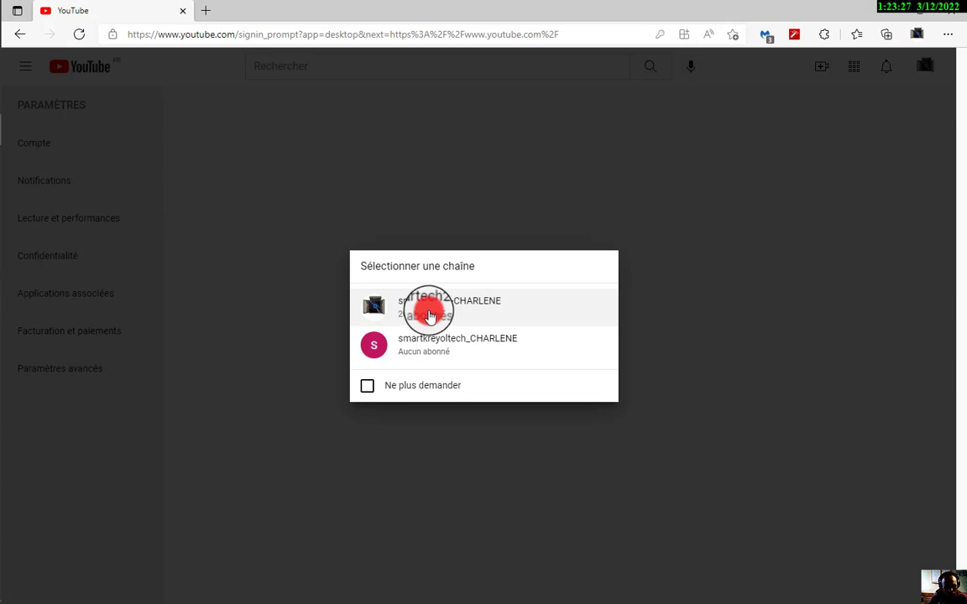
{"action": "left_click", "coordinate": [429, 315]}
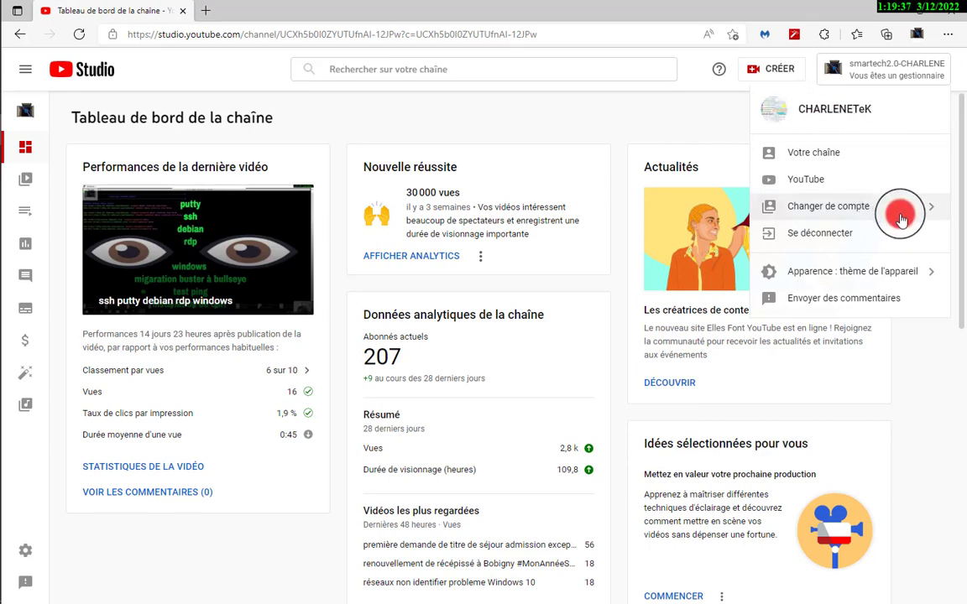
Try to sign out of the account used in YouTube Studio
{"action": "left_click", "coordinate": [849, 237]}
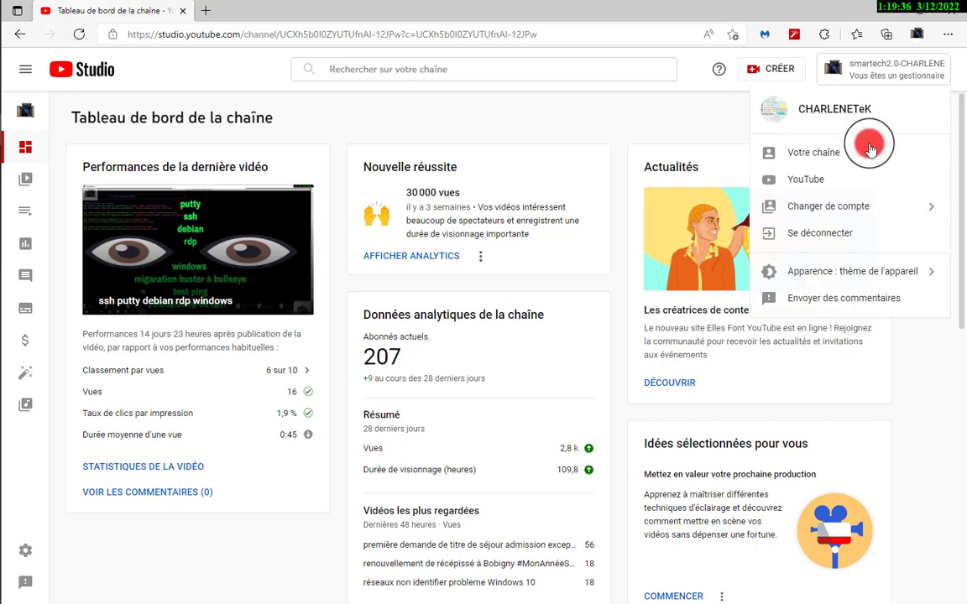
{"action": "left_click", "coordinate": [849, 240]}
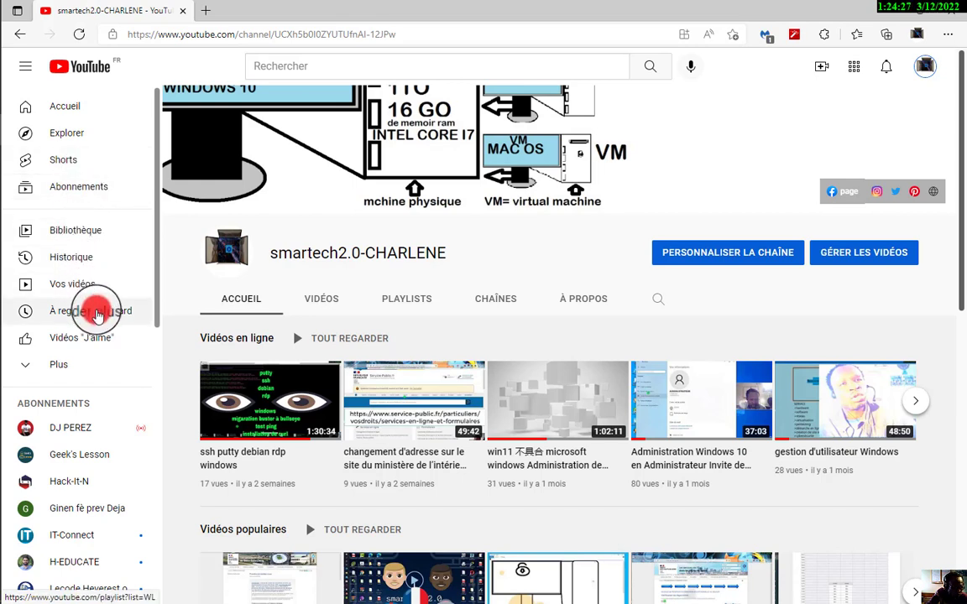
Expand the channel's navigation list and look through its playlists, subscriptions, other YouTube content and settings entries
{"action": "left_click", "coordinate": [65, 366]}
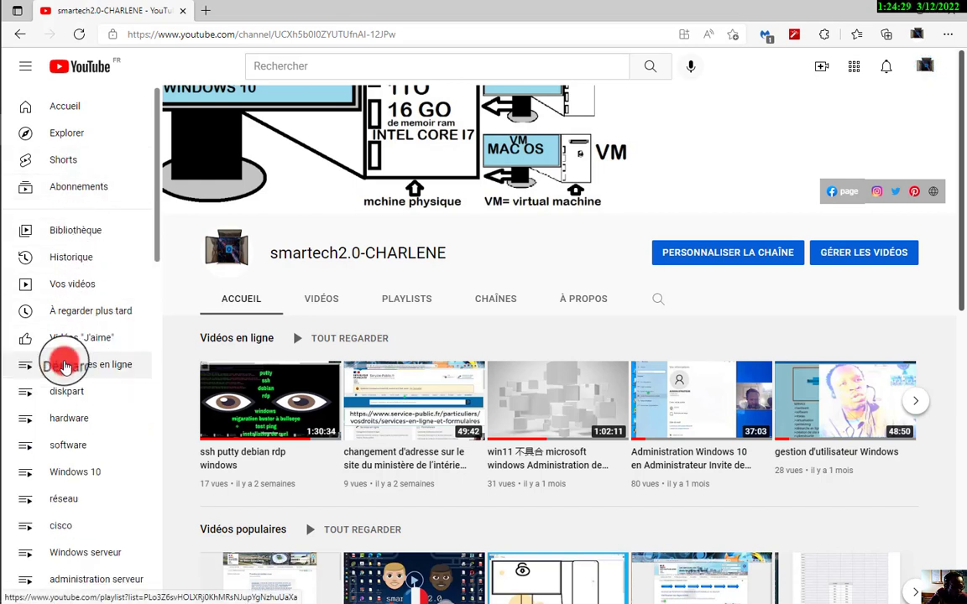
{"action": "scroll", "coordinate": [69, 367], "scroll_direction": "down", "scroll_amount": 2}
{"action": "scroll", "coordinate": [68, 367], "scroll_direction": "down", "scroll_amount": 2}
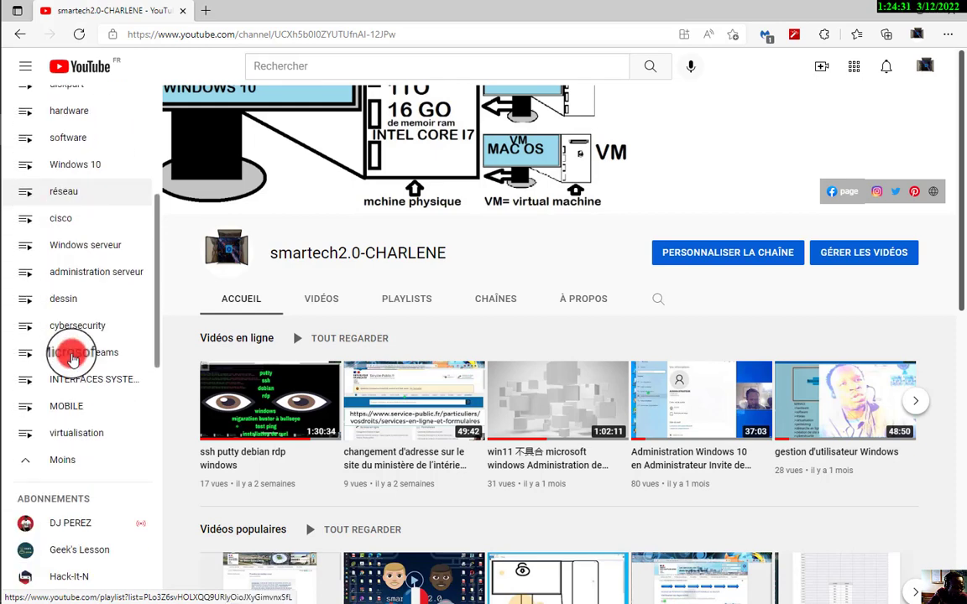
{"action": "scroll", "coordinate": [84, 373], "scroll_direction": "down", "scroll_amount": 6}
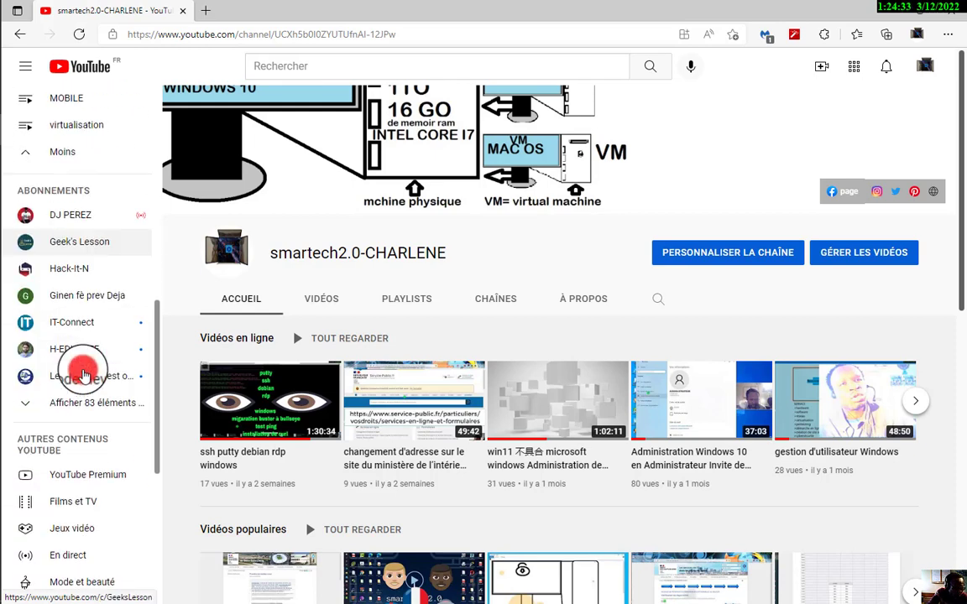
{"action": "scroll", "coordinate": [81, 375], "scroll_direction": "down", "scroll_amount": 3}
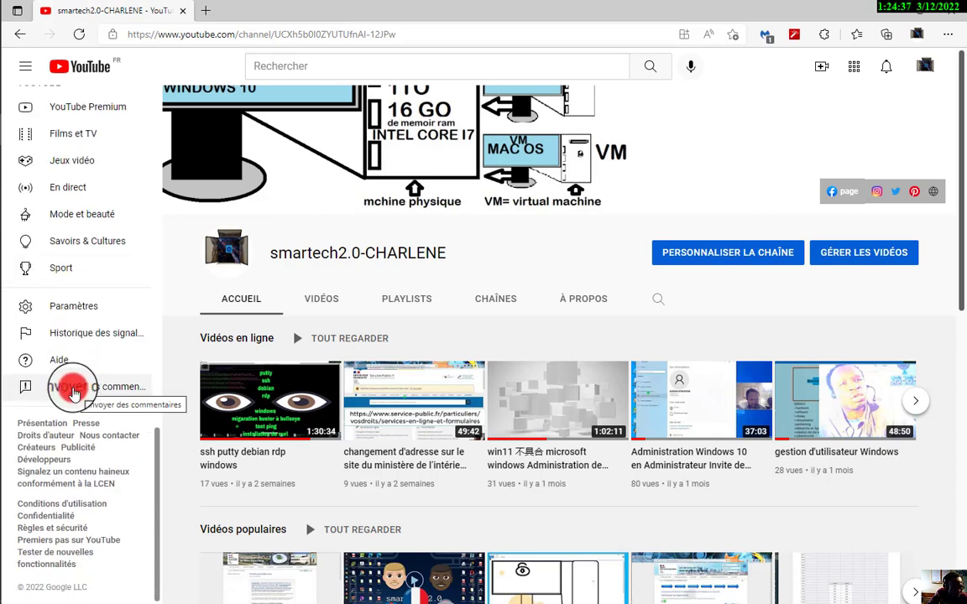
{"action": "scroll", "coordinate": [74, 387], "scroll_direction": "up", "scroll_amount": 5}
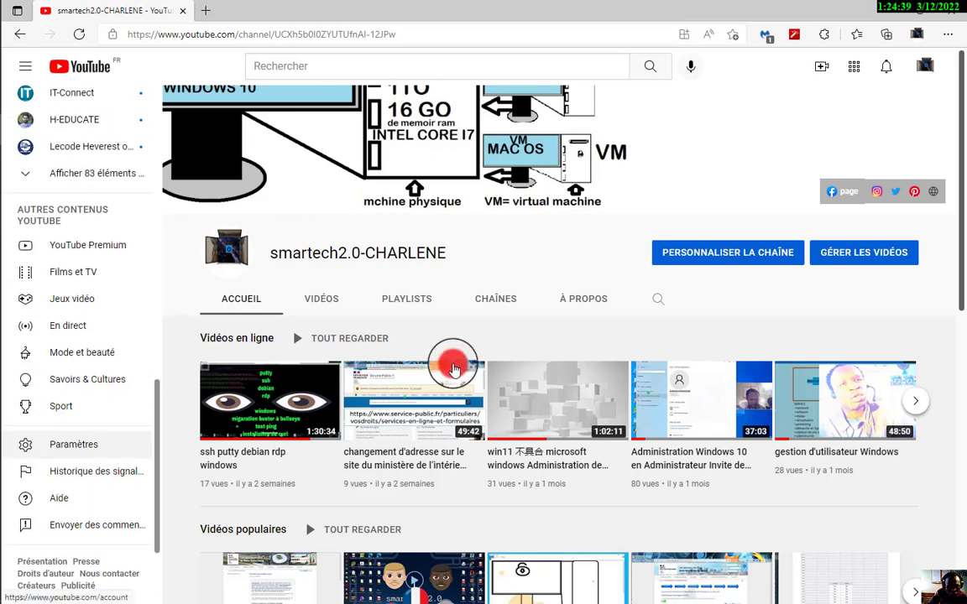
{"action": "scroll", "coordinate": [427, 437], "scroll_direction": "down", "scroll_amount": 2}
{"action": "scroll", "coordinate": [444, 426], "scroll_direction": "up", "scroll_amount": 2}
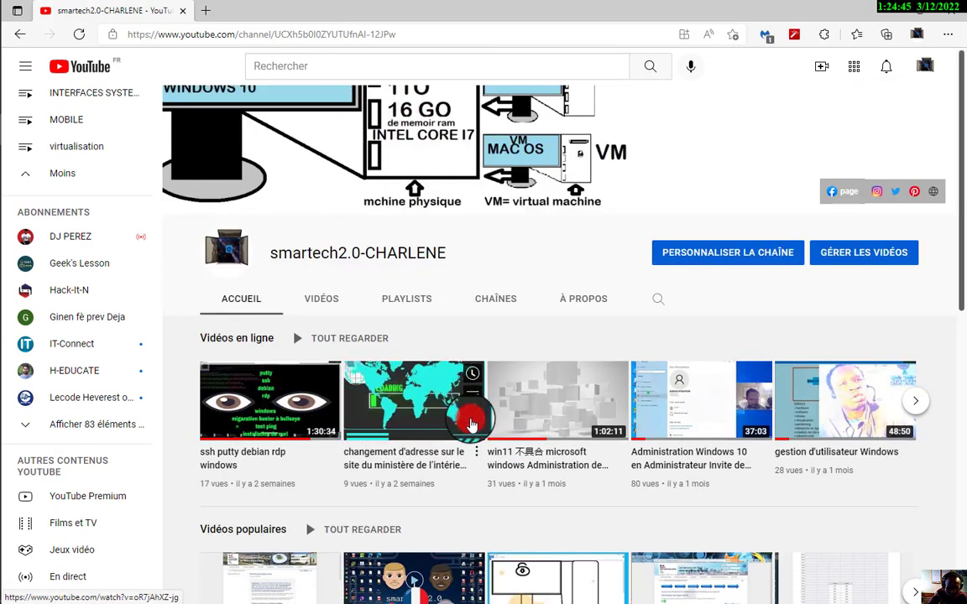
Look over the channel home page's uploaded videos, popular videos and playlists sections
{"action": "scroll", "coordinate": [503, 427], "scroll_direction": "down", "scroll_amount": 2}
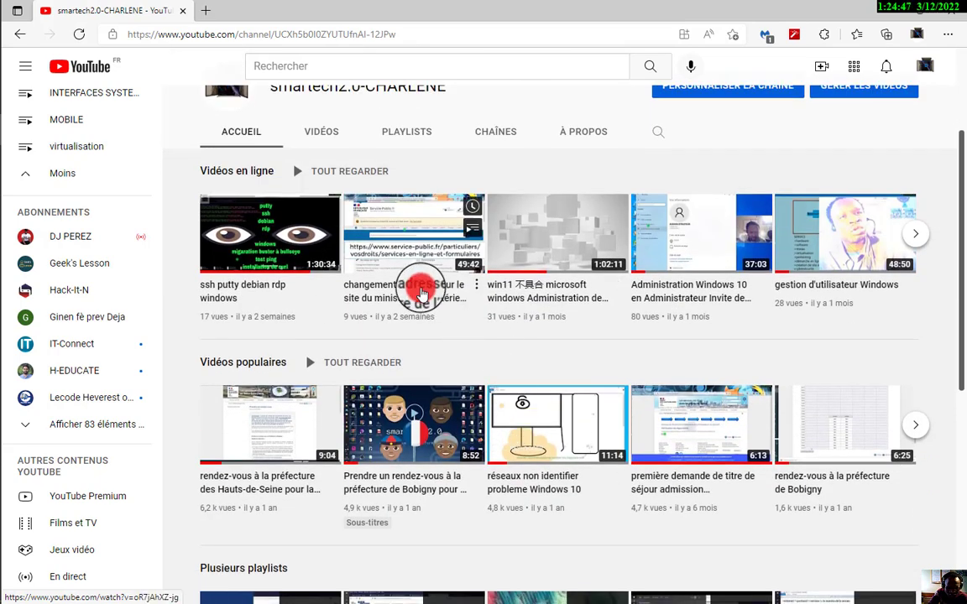
{"action": "mouse_move", "coordinate": [360, 270]}
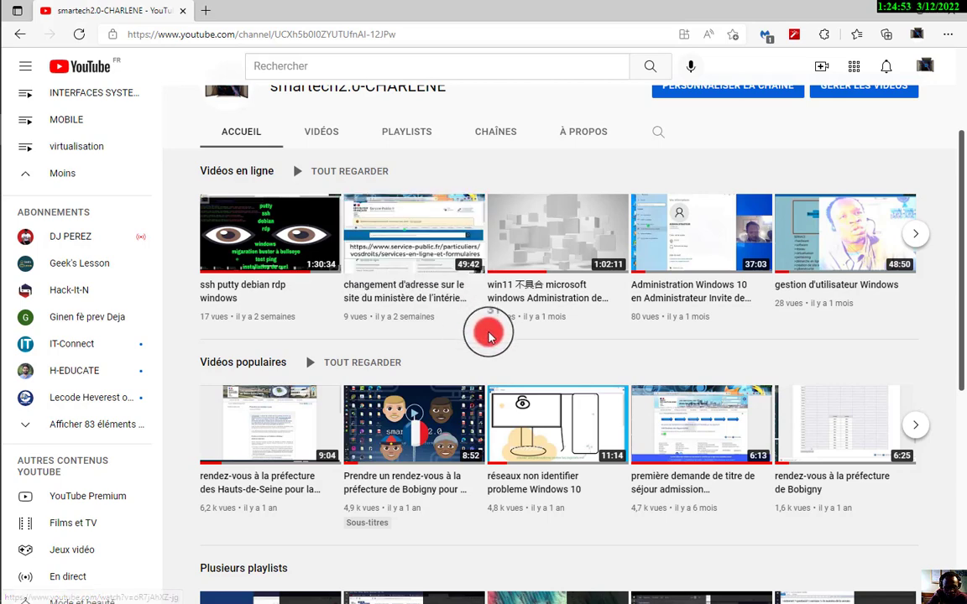
{"action": "scroll", "coordinate": [504, 352], "scroll_direction": "down", "scroll_amount": 1}
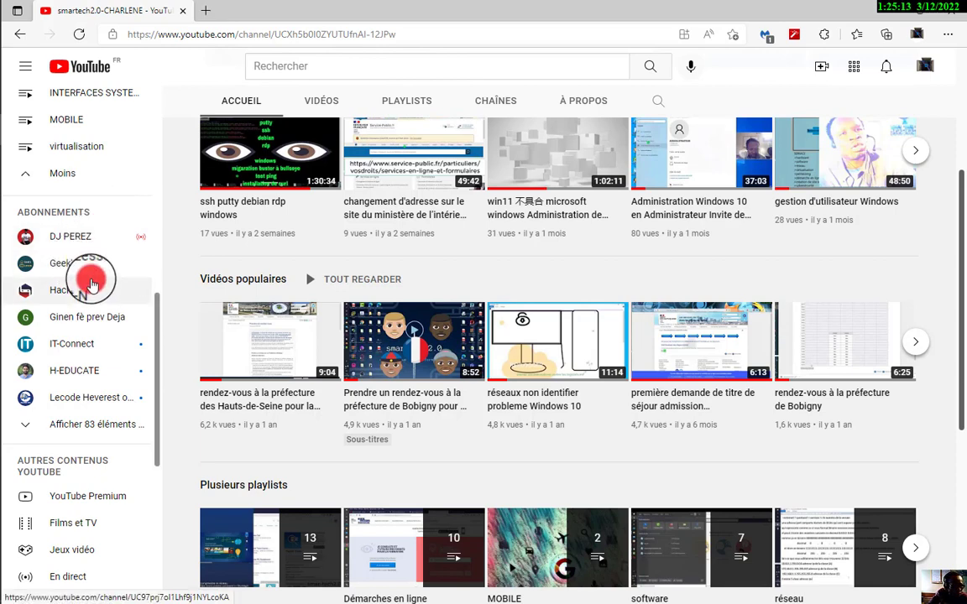
Review the navigation list down to its legal links and back up to the home entry
{"action": "scroll", "coordinate": [88, 286], "scroll_direction": "down", "scroll_amount": 5}
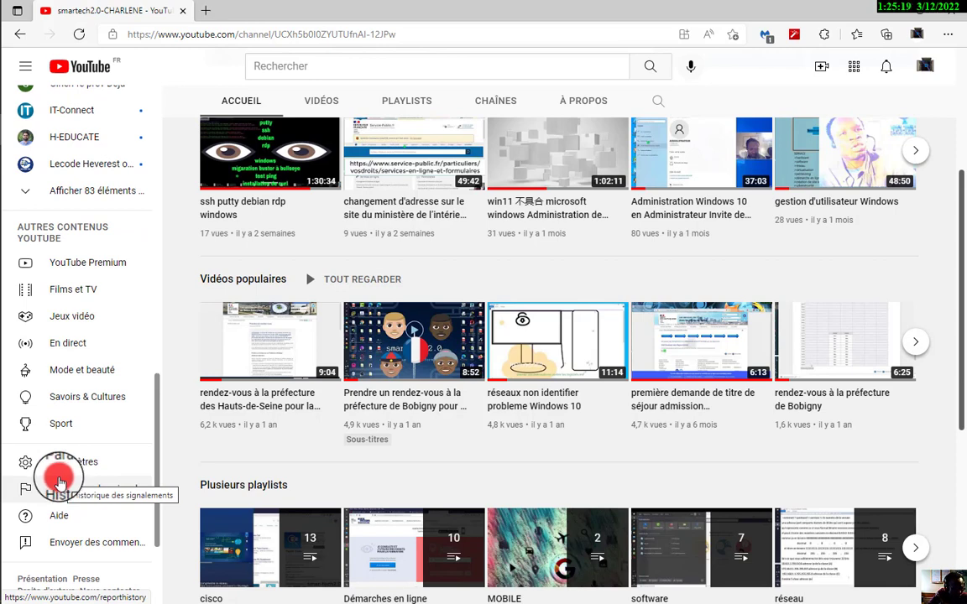
{"action": "scroll", "coordinate": [59, 484], "scroll_direction": "down", "scroll_amount": 3}
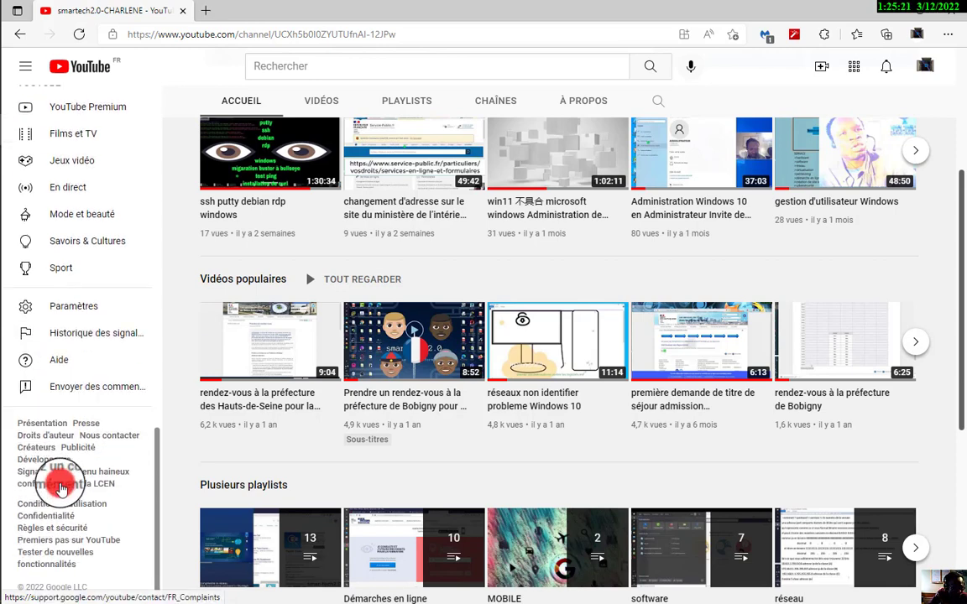
{"action": "scroll", "coordinate": [61, 488], "scroll_direction": "up", "scroll_amount": 6}
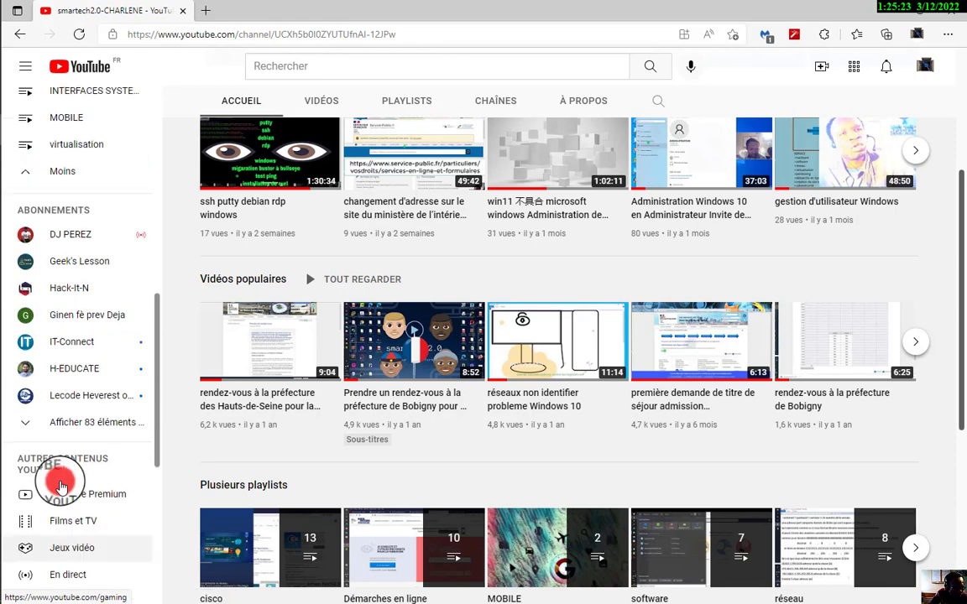
{"action": "scroll", "coordinate": [60, 486], "scroll_direction": "up", "scroll_amount": 5}
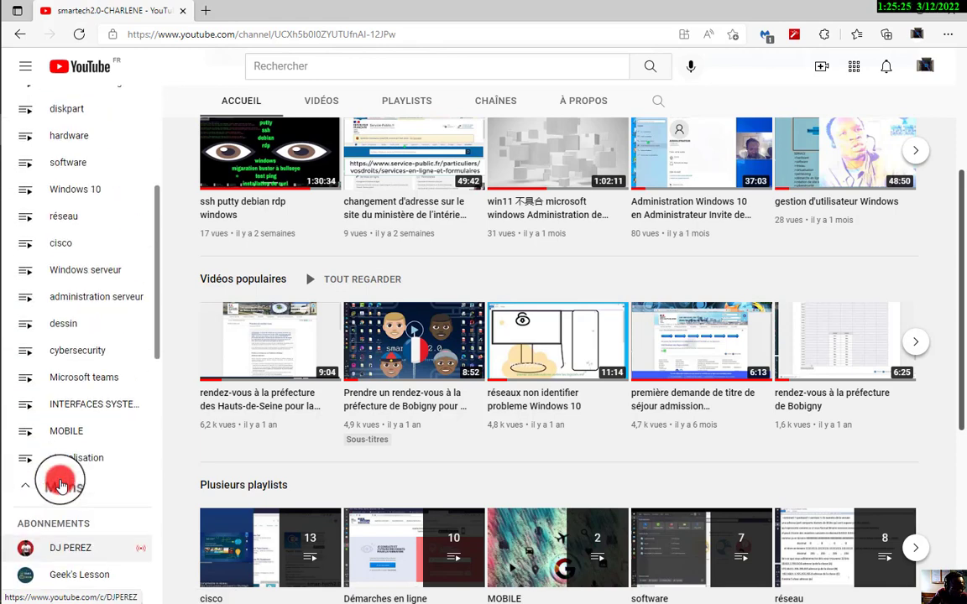
{"action": "scroll", "coordinate": [60, 486], "scroll_direction": "up", "scroll_amount": 2}
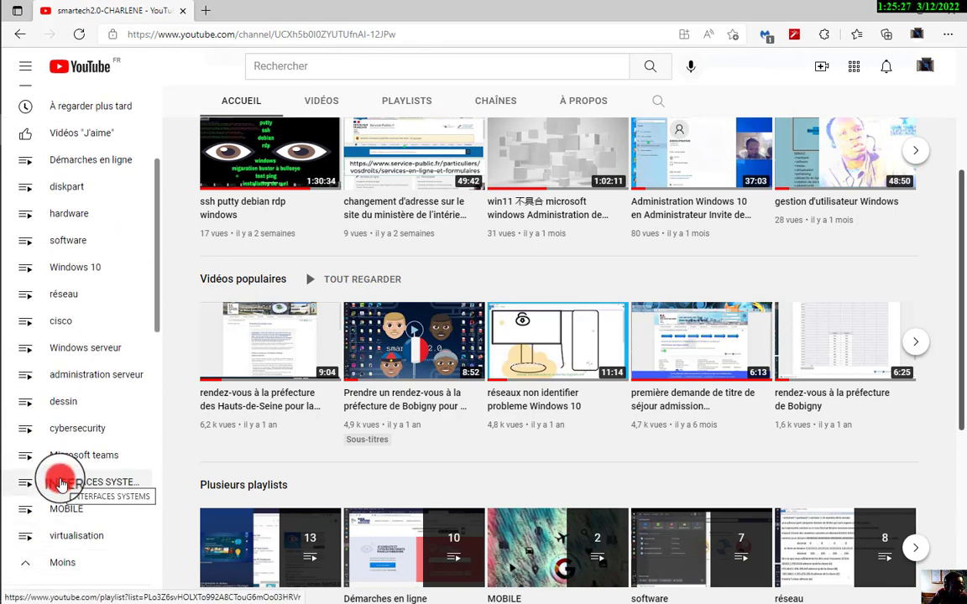
{"action": "scroll", "coordinate": [62, 483], "scroll_direction": "up", "scroll_amount": 3}
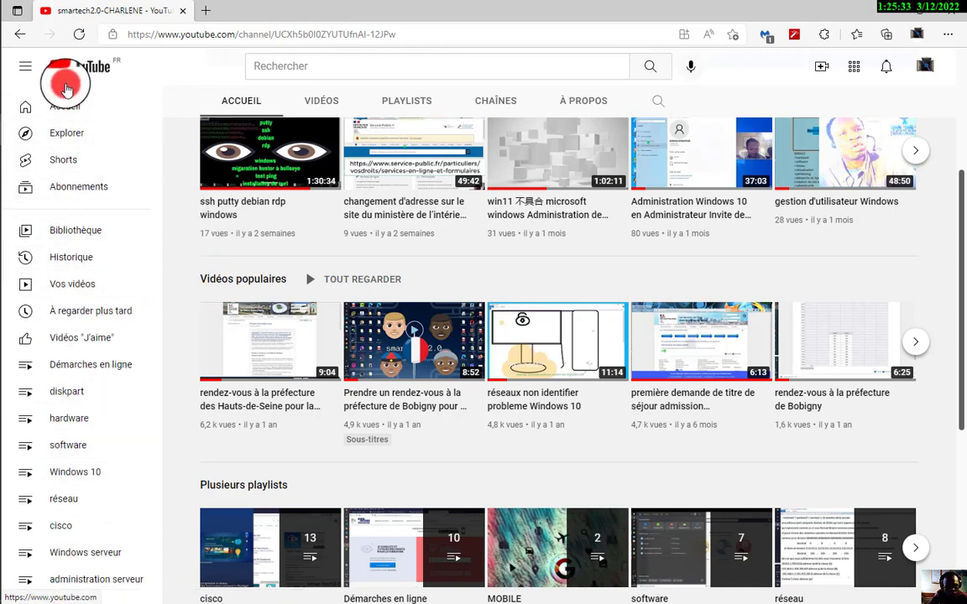
Open the channel's YouTube Studio dashboard and check the recent videos offered by the channel search
{"action": "left_click", "coordinate": [927, 68]}
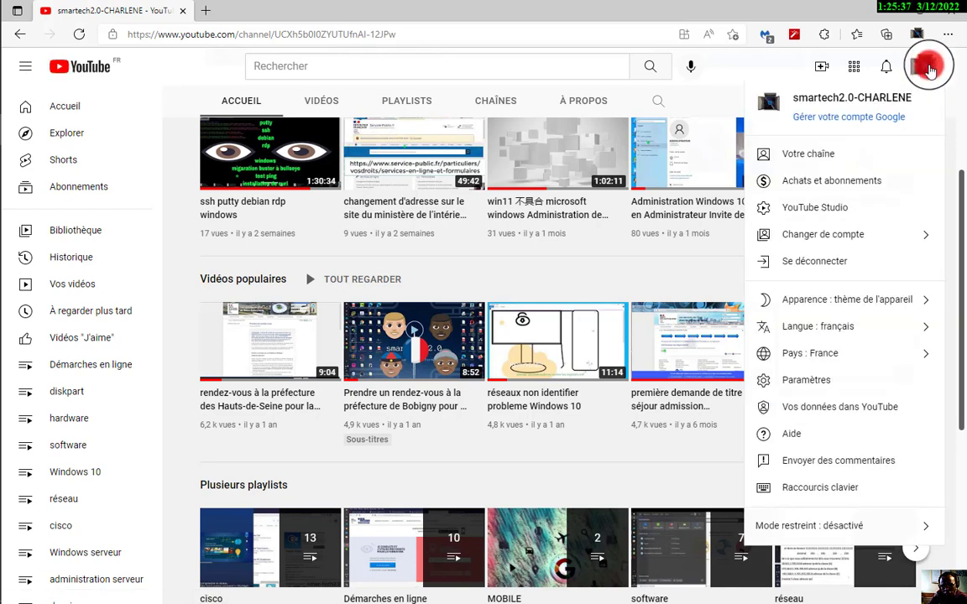
{"action": "left_click", "coordinate": [822, 214]}
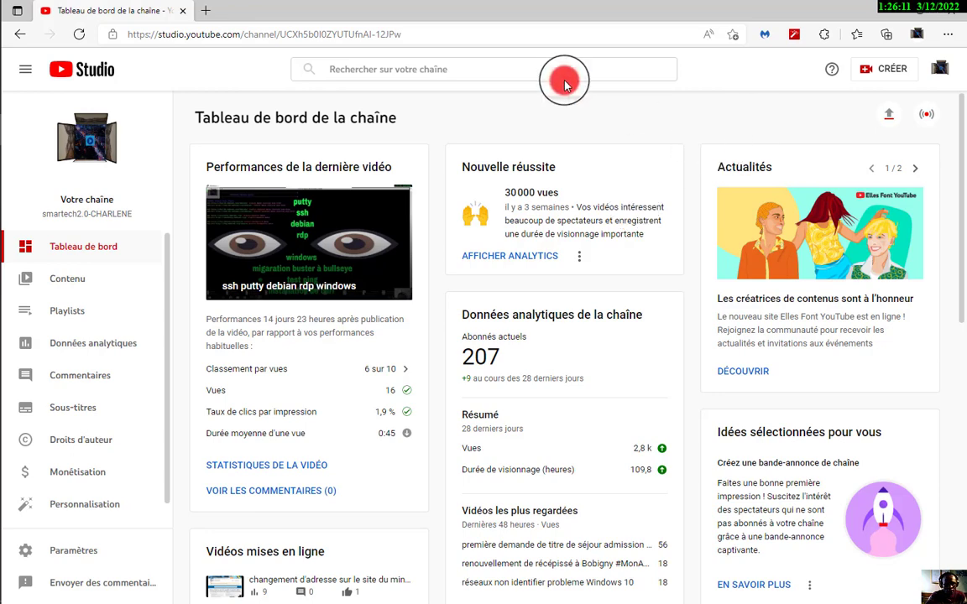
{"action": "left_click", "coordinate": [478, 72]}
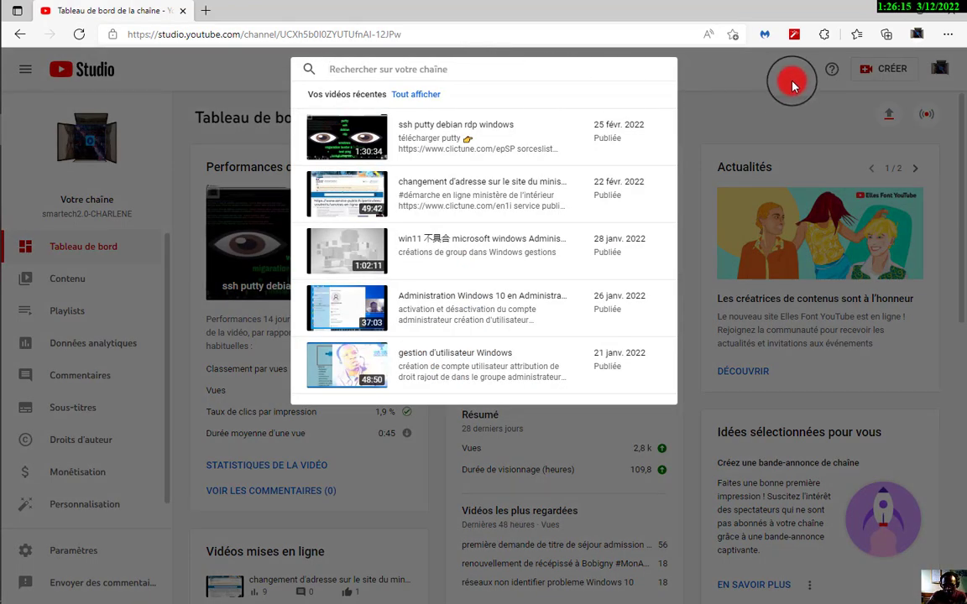
{"action": "left_click", "coordinate": [793, 85]}
Go from YouTube Studio back to the channel's public page
{"action": "left_click", "coordinate": [941, 74]}
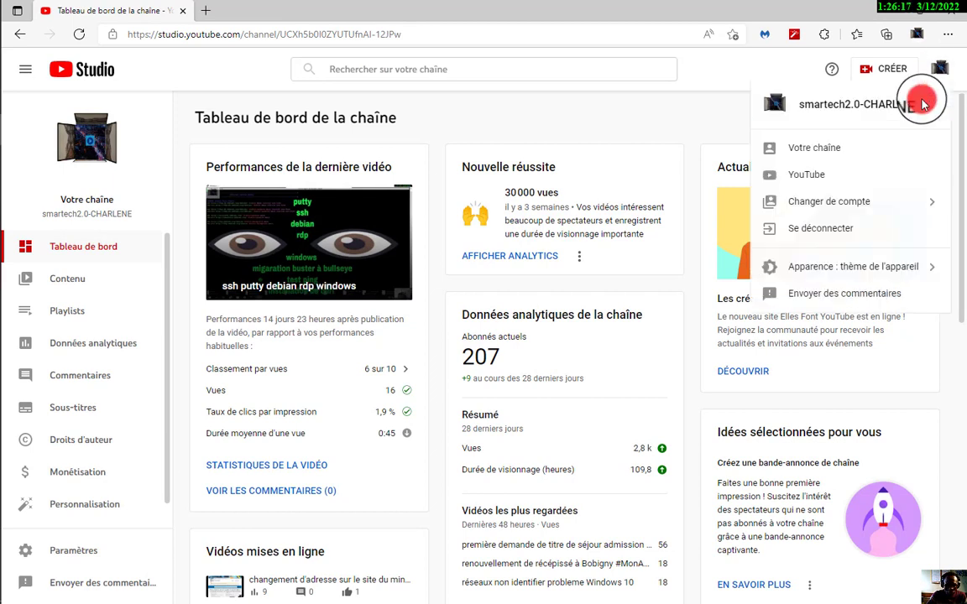
{"action": "left_click", "coordinate": [827, 151]}
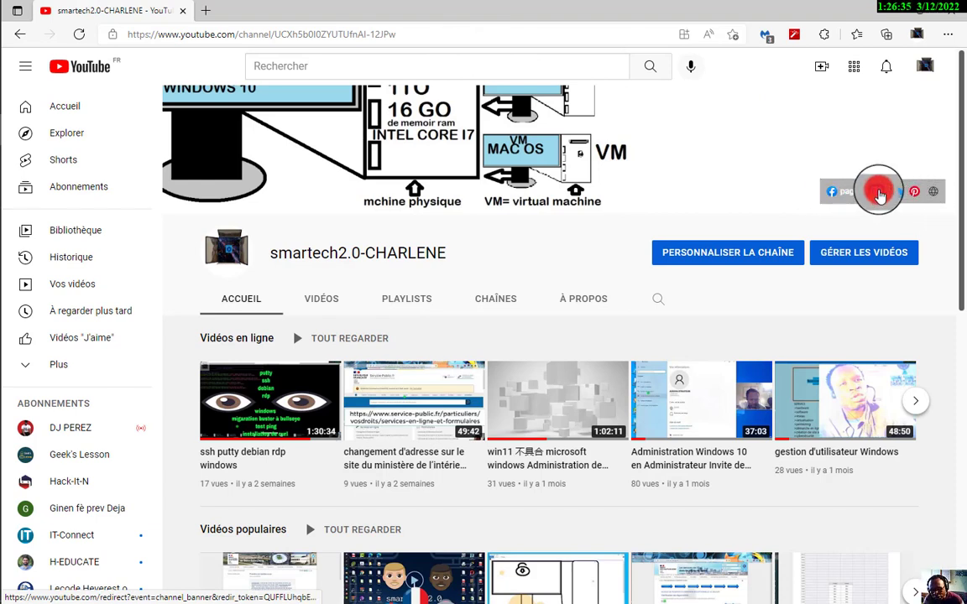
Search YouTube for "smart- kreyol-tech" and open the smart-kreyol-tech channel from the results
{"action": "left_click", "coordinate": [491, 67]}
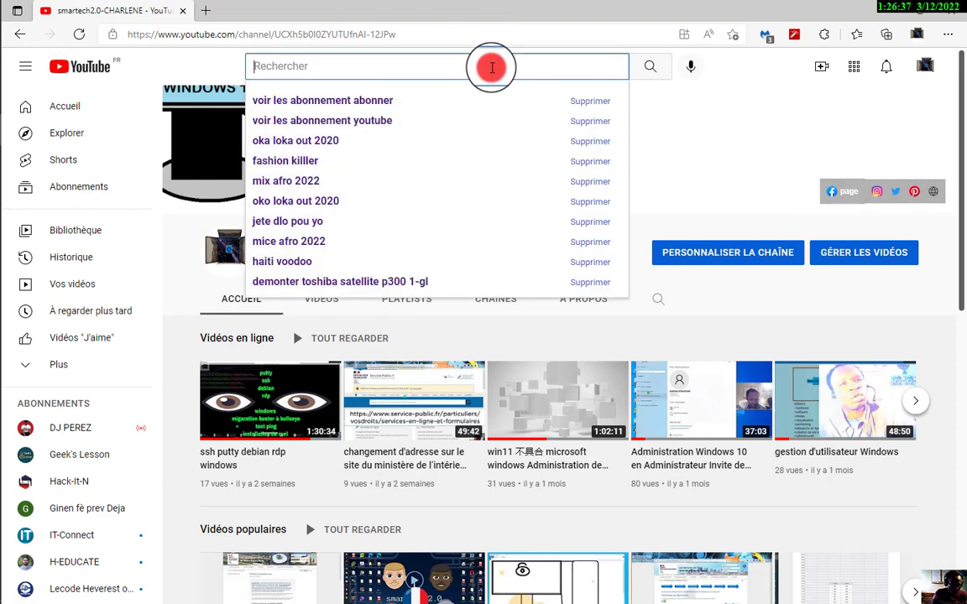
{"action": "type", "text": "smar"}
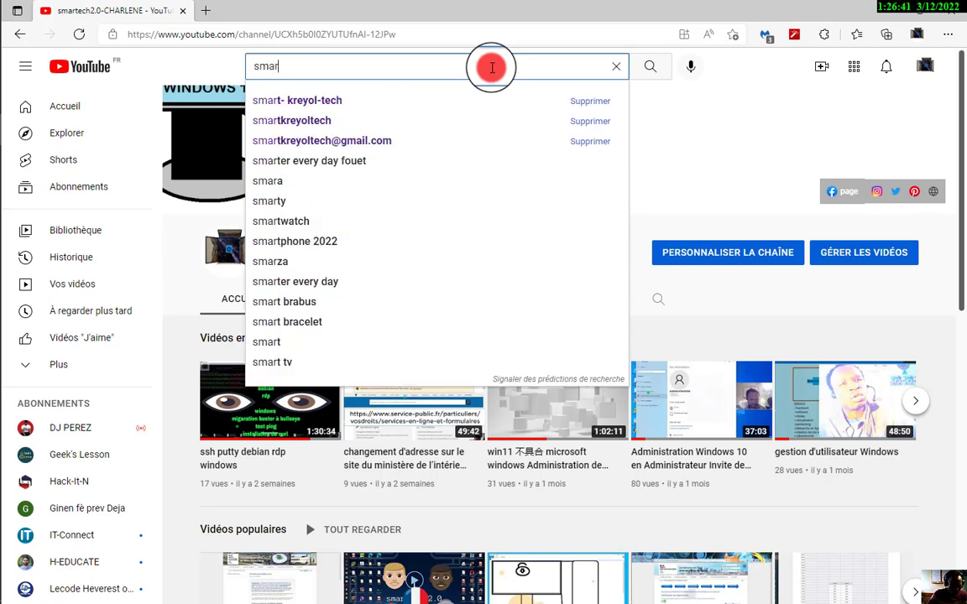
{"action": "left_click", "coordinate": [312, 101]}
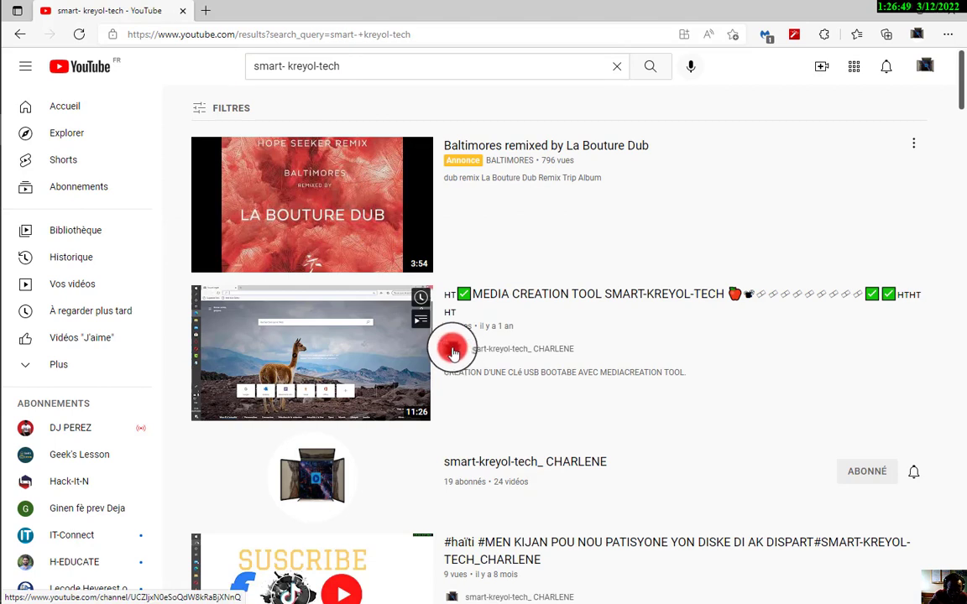
{"action": "left_click", "coordinate": [453, 353]}
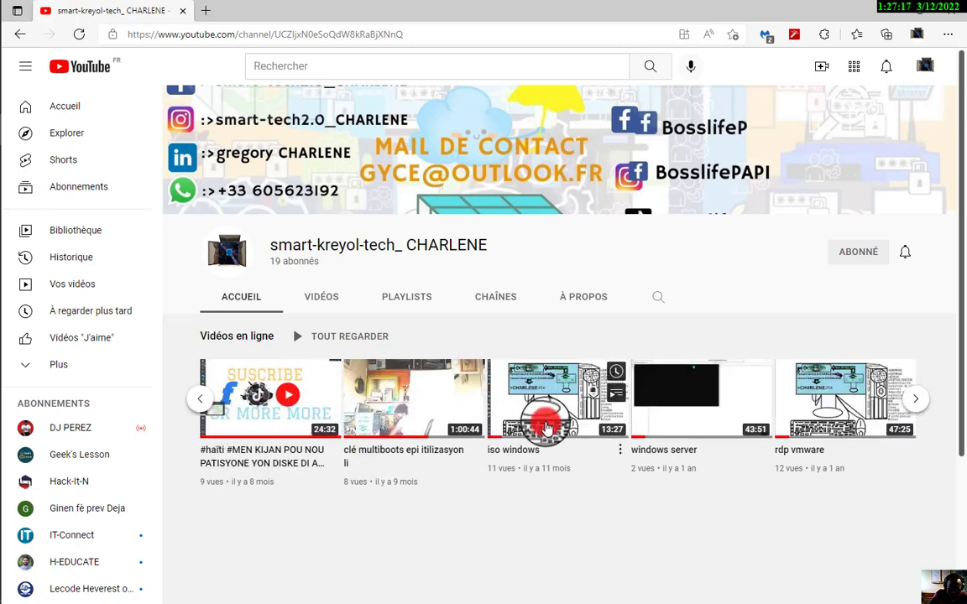
Look through the smart-kreyol-tech channel's home page uploads and its full video list
{"action": "left_click", "coordinate": [909, 394]}
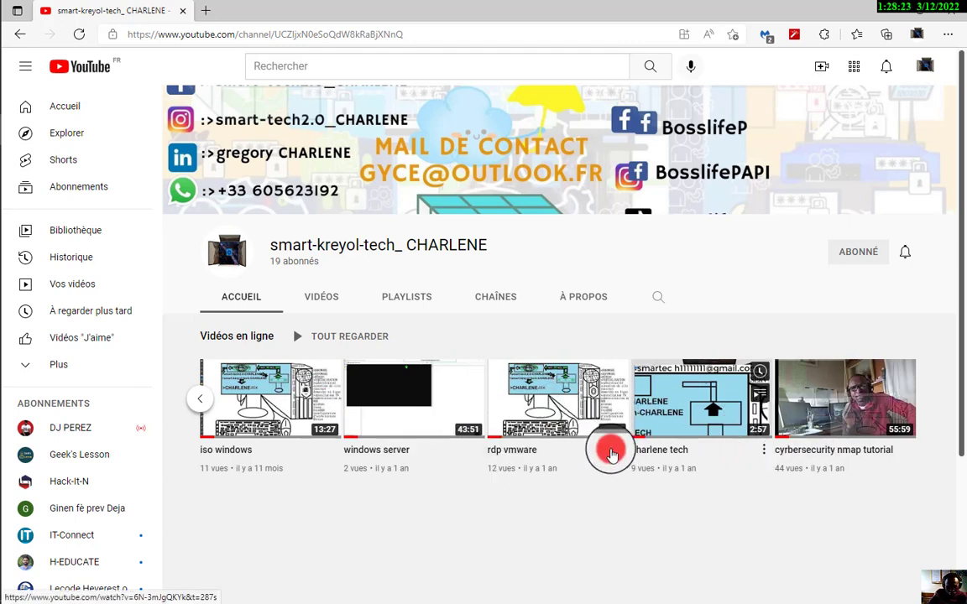
{"action": "left_click", "coordinate": [324, 307]}
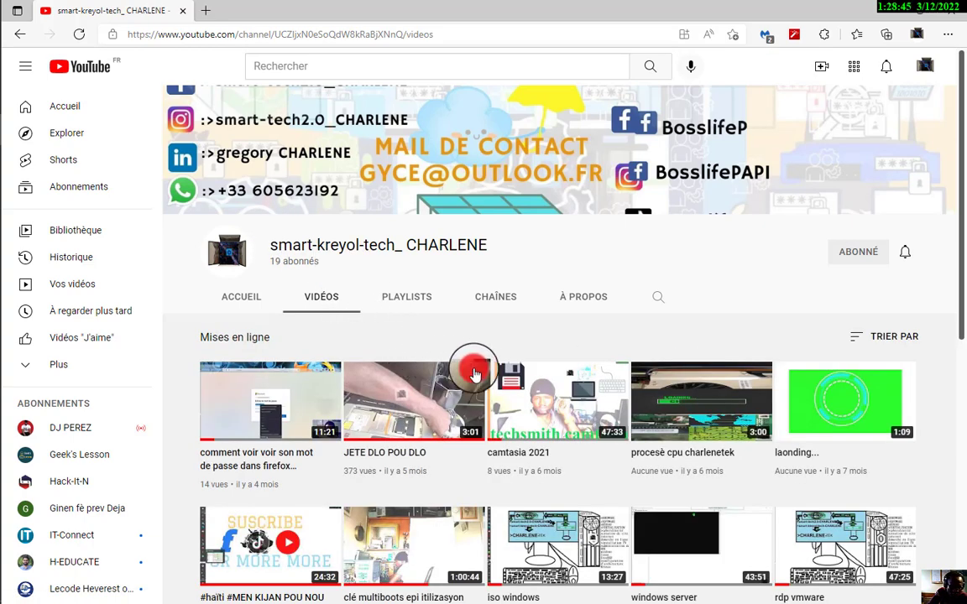
{"action": "scroll", "coordinate": [415, 365], "scroll_direction": "down", "scroll_amount": 3}
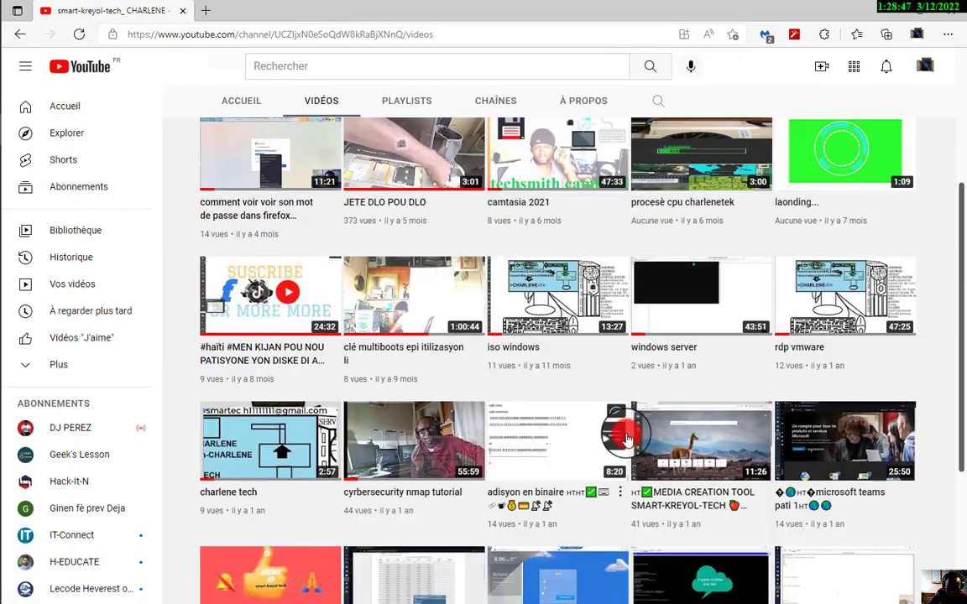
{"action": "scroll", "coordinate": [579, 391], "scroll_direction": "down", "scroll_amount": 1}
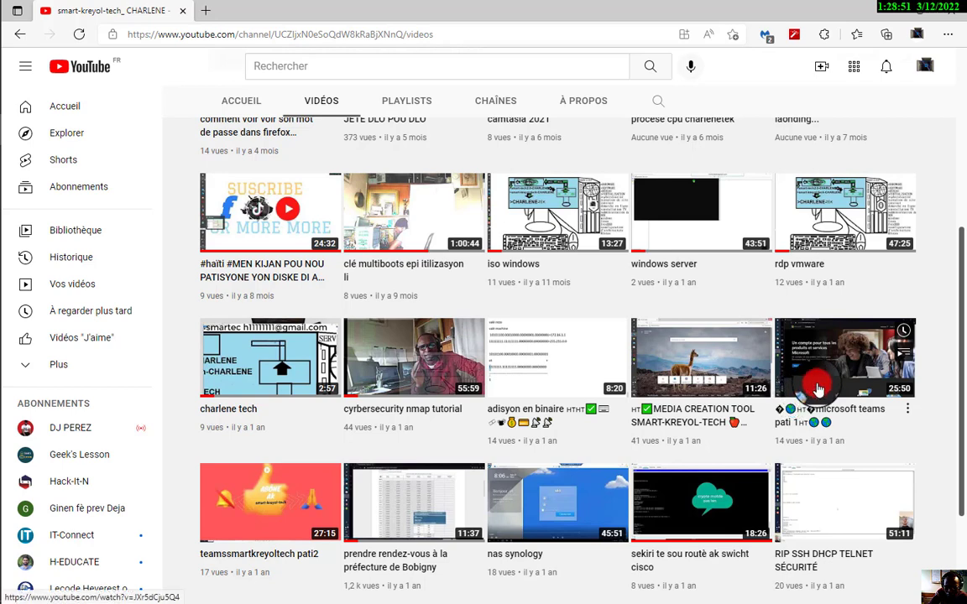
{"action": "scroll", "coordinate": [797, 391], "scroll_direction": "down", "scroll_amount": 1}
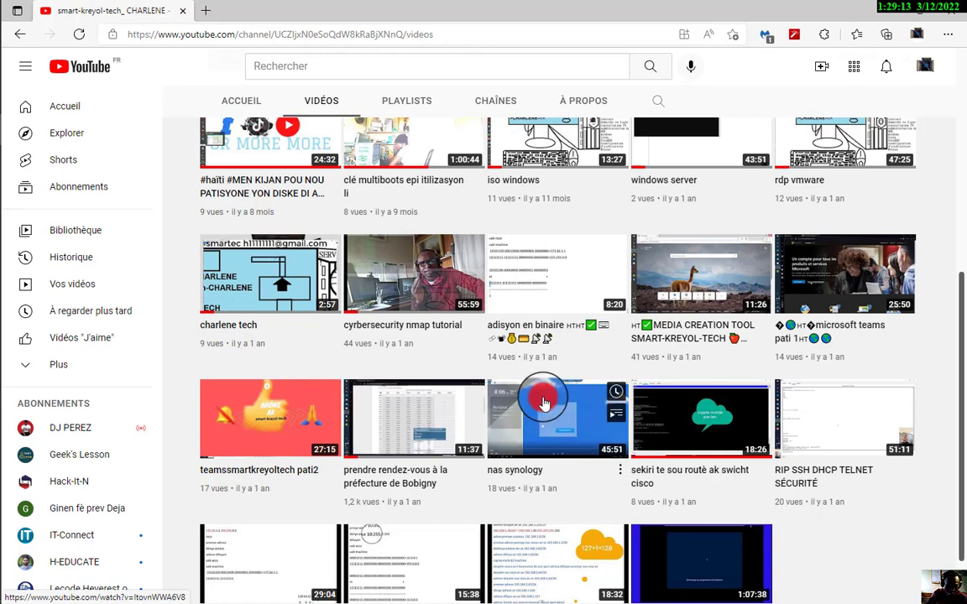
Check the account options and open YouTube Studio for the smartech2.0 channel
{"action": "left_click", "coordinate": [924, 67]}
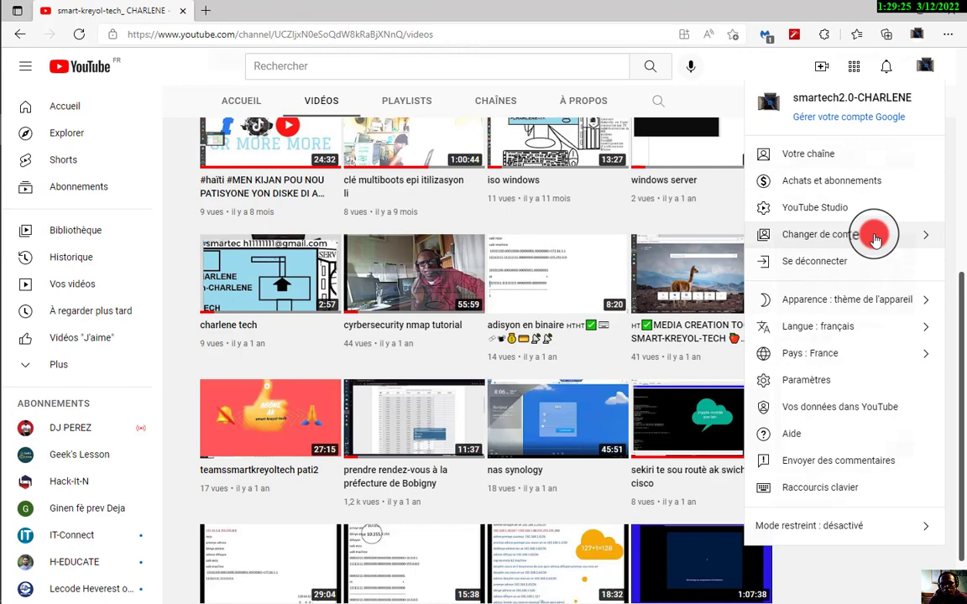
{"action": "left_click", "coordinate": [923, 74]}
{"action": "left_click", "coordinate": [923, 74]}
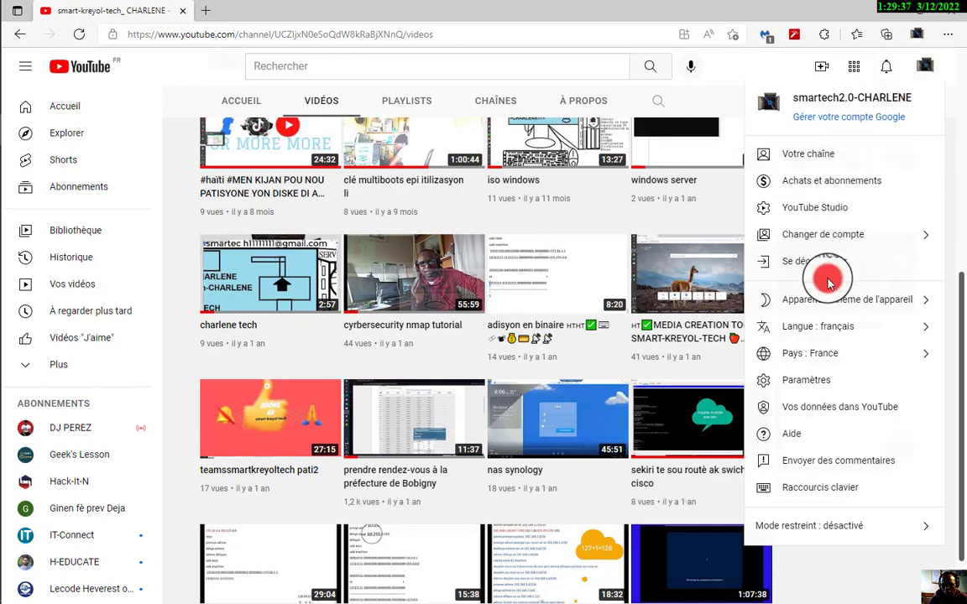
{"action": "left_click", "coordinate": [799, 215]}
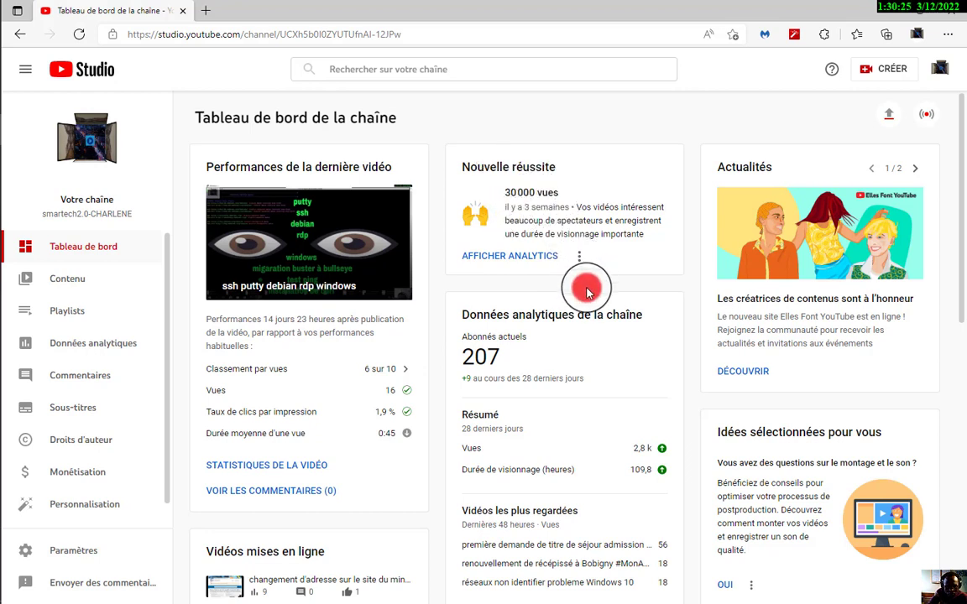
Examine the channel analytics, the most-watched videos and the uploaded videos on the Studio dashboard
{"action": "scroll", "coordinate": [620, 328], "scroll_direction": "down", "scroll_amount": 1}
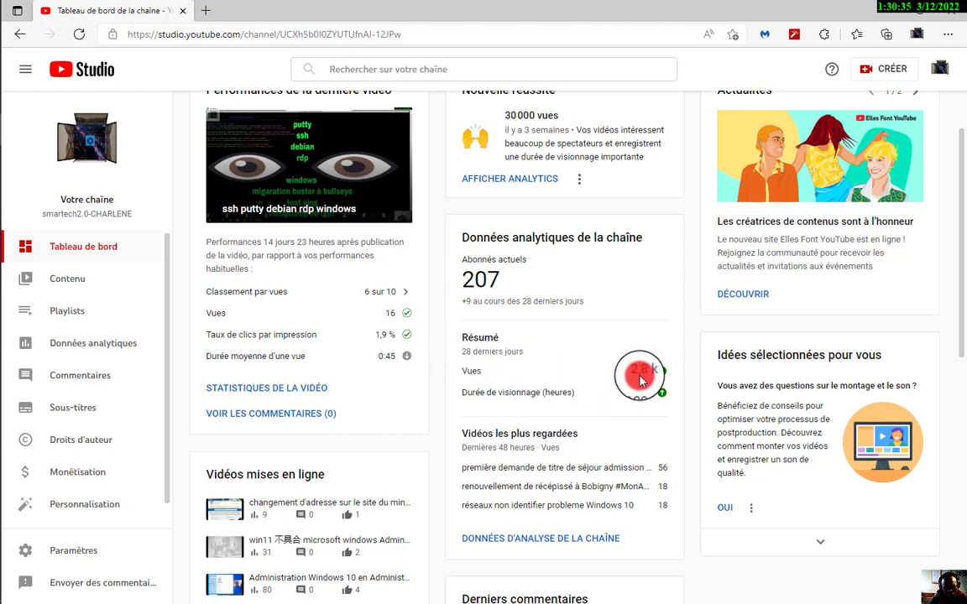
{"action": "mouse_move", "coordinate": [660, 373]}
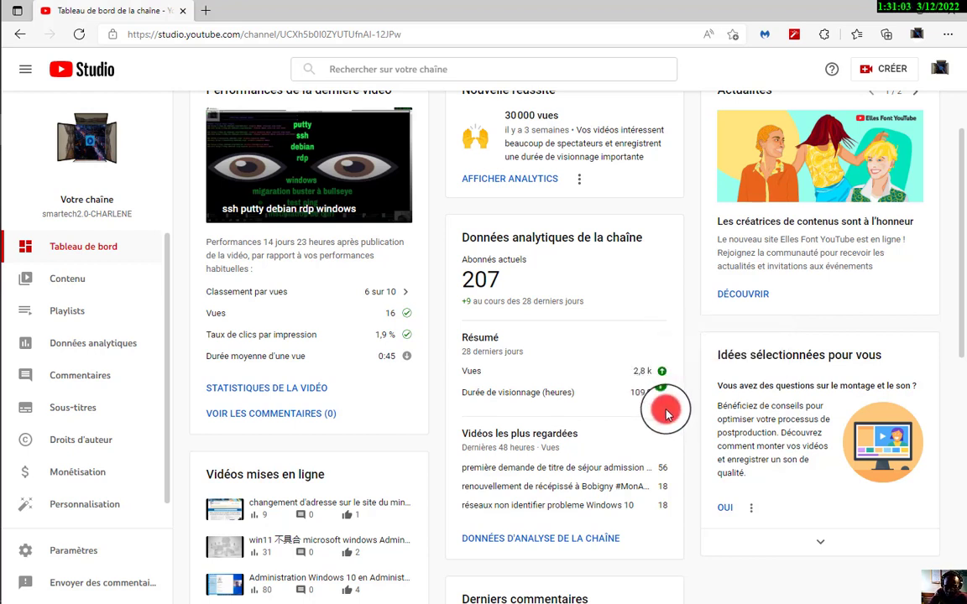
{"action": "scroll", "coordinate": [579, 432], "scroll_direction": "down", "scroll_amount": 2}
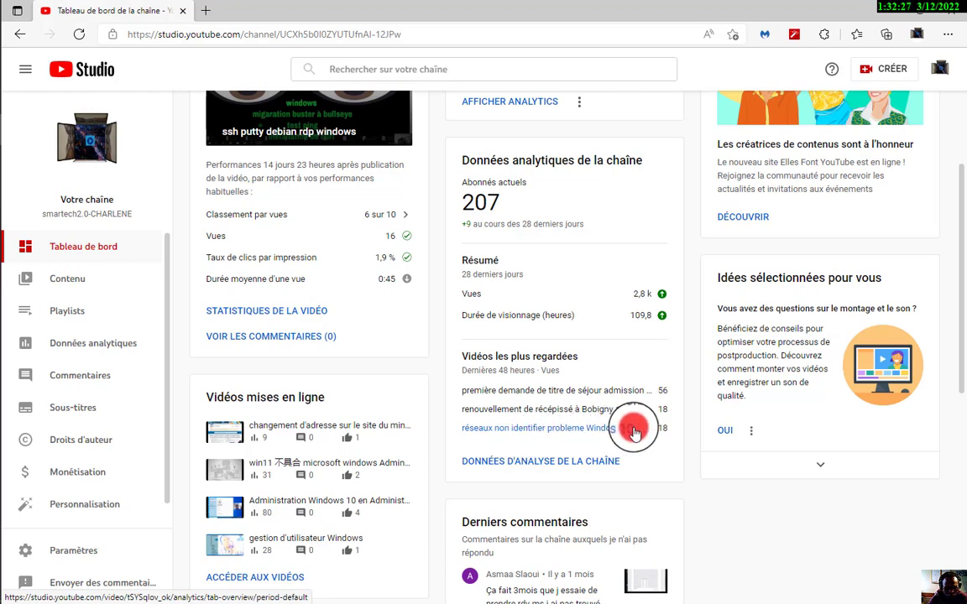
{"action": "mouse_move", "coordinate": [345, 426]}
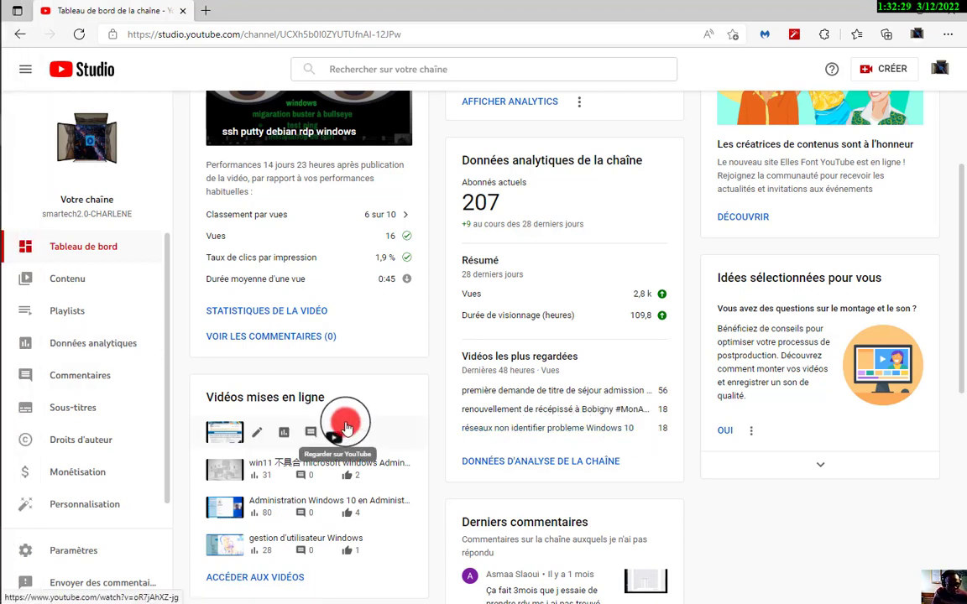
Open the Windows network connections window by running ncpa.cpl and move it clear of the dashboard
{"action": "key", "text": "super+r"}
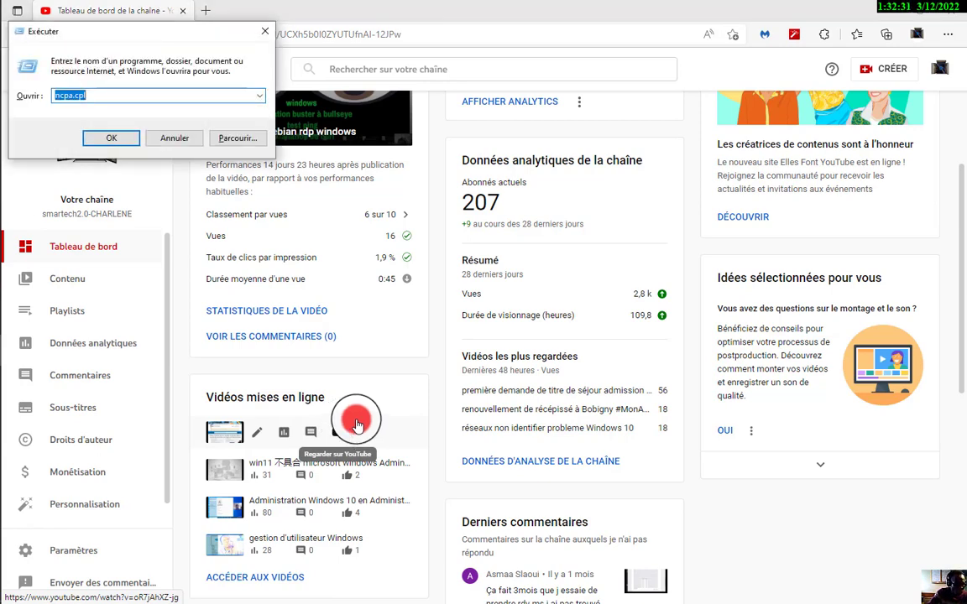
{"action": "left_click", "coordinate": [115, 137]}
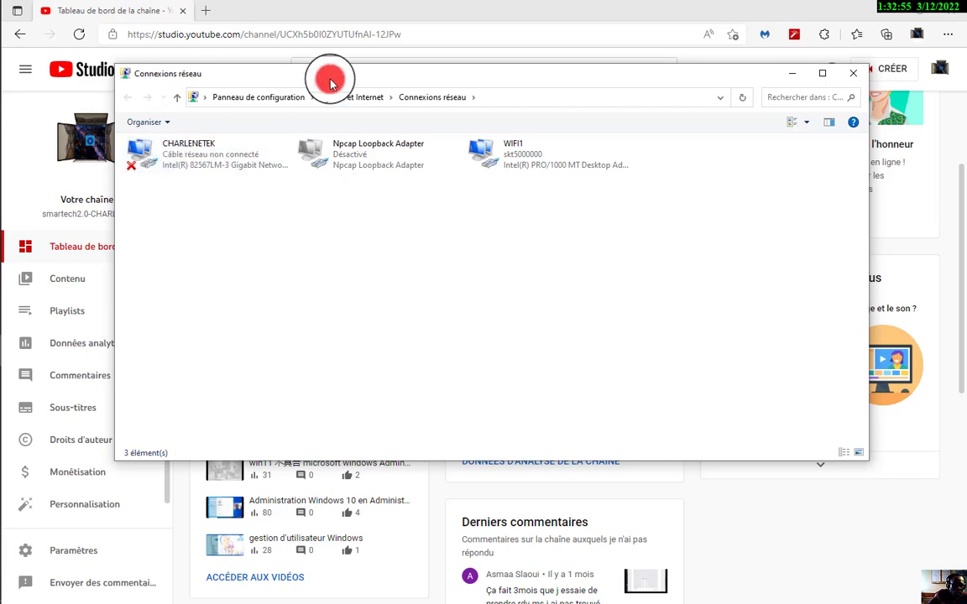
{"action": "left_click_drag", "start_coordinate": [330, 77], "coordinate": [464, 589]}
Bring the dashboard back in front and review its latest comments, last video's performance and channel analytics
{"action": "scroll", "coordinate": [450, 457], "scroll_direction": "down", "scroll_amount": 2}
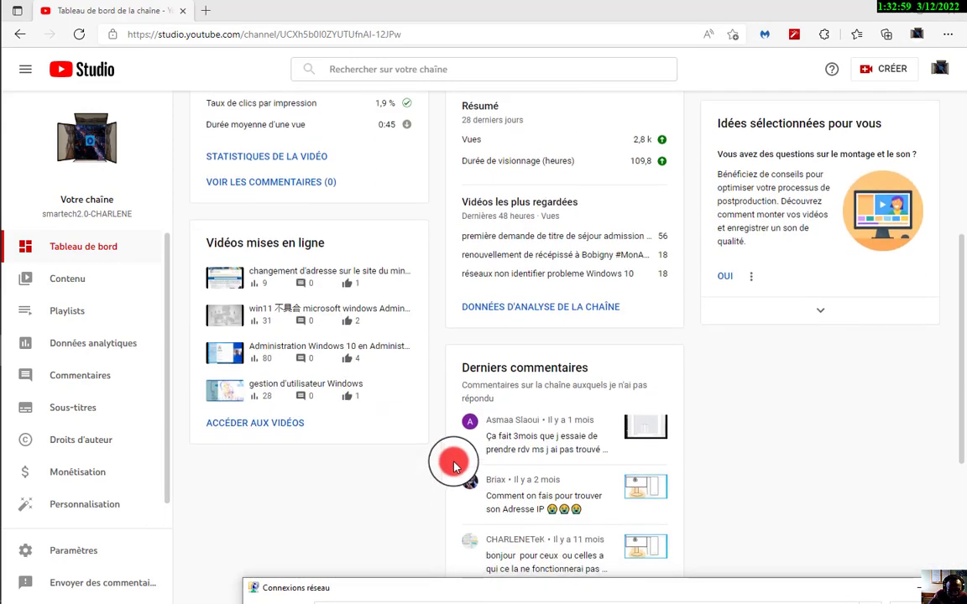
{"action": "scroll", "coordinate": [508, 453], "scroll_direction": "down", "scroll_amount": 2}
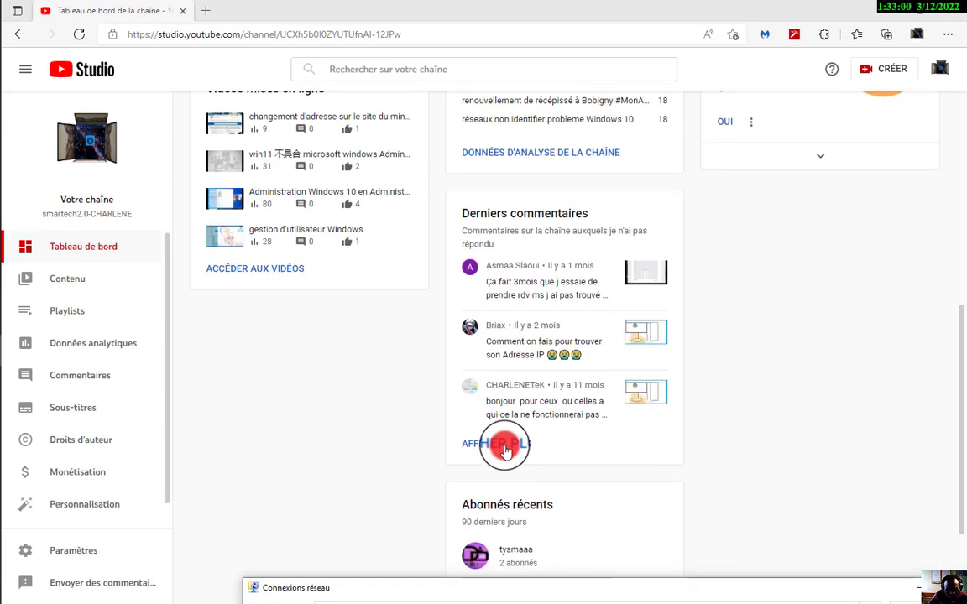
{"action": "left_click", "coordinate": [642, 338]}
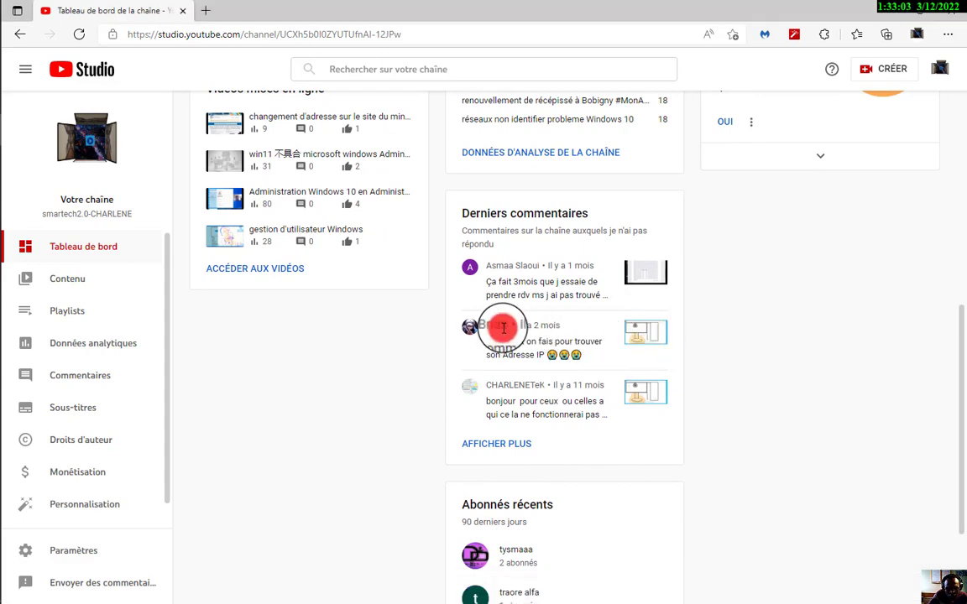
{"action": "scroll", "coordinate": [397, 291], "scroll_direction": "up", "scroll_amount": 3}
{"action": "scroll", "coordinate": [403, 293], "scroll_direction": "up", "scroll_amount": 3}
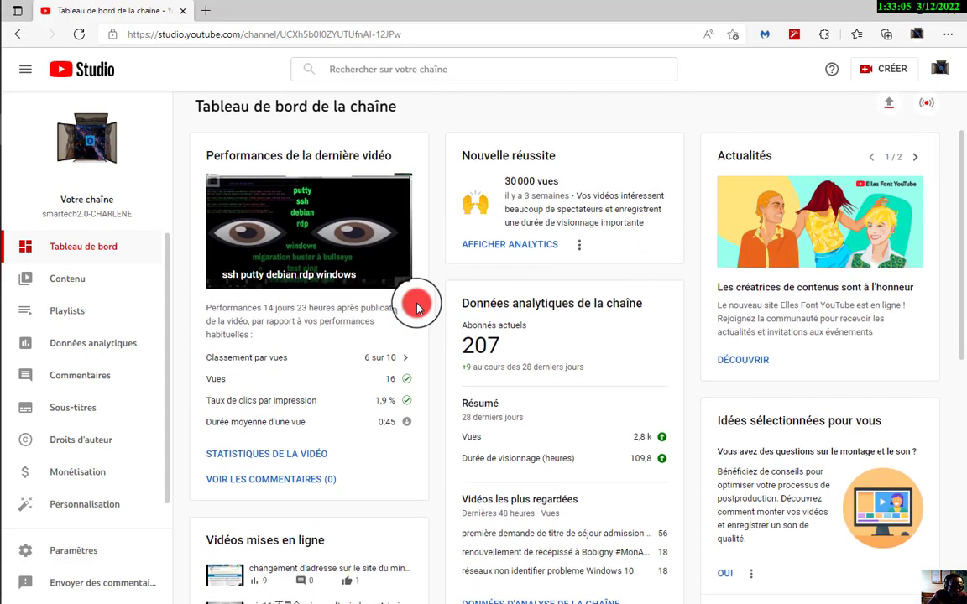
{"action": "scroll", "coordinate": [416, 302], "scroll_direction": "down", "scroll_amount": 1}
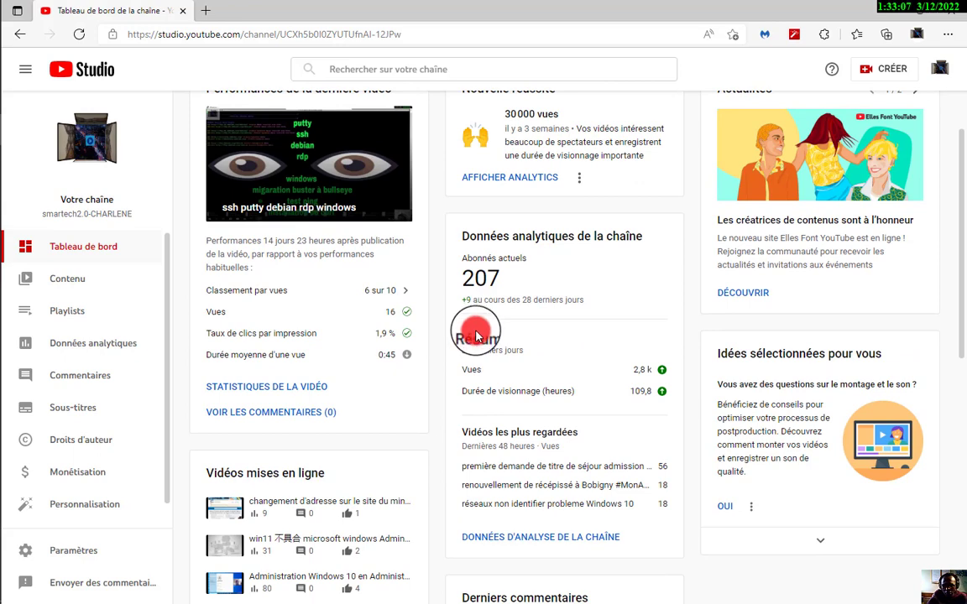
{"action": "scroll", "coordinate": [471, 332], "scroll_direction": "down", "scroll_amount": 1}
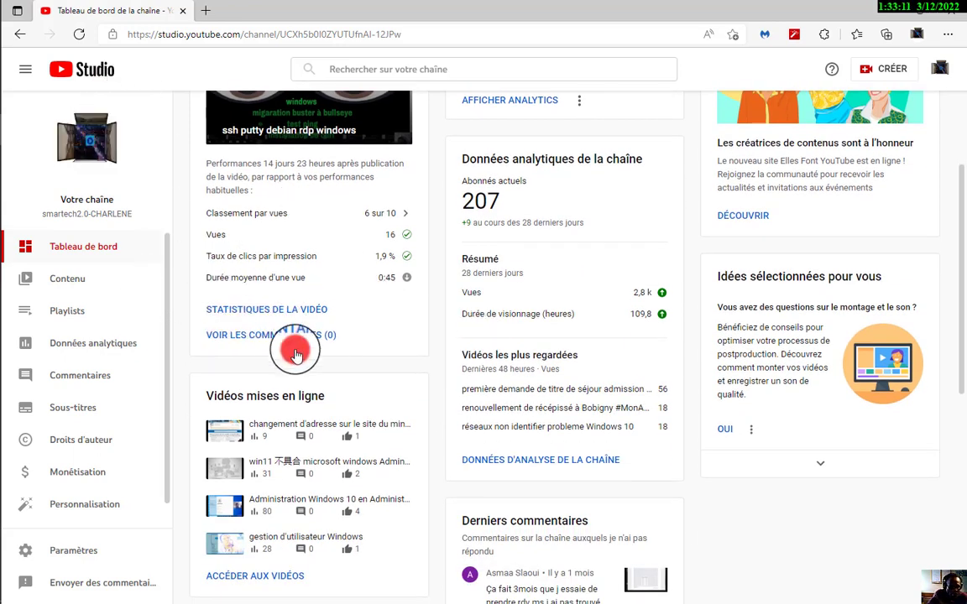
{"action": "scroll", "coordinate": [437, 323], "scroll_direction": "up", "scroll_amount": 2}
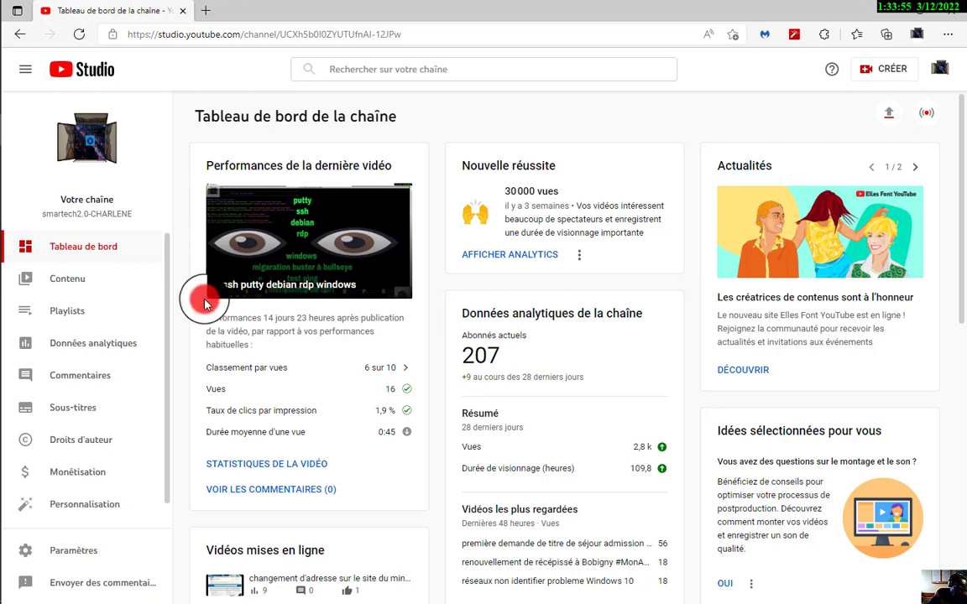
{"action": "scroll", "coordinate": [143, 309], "scroll_direction": "down", "scroll_amount": 1}
{"action": "scroll", "coordinate": [137, 403], "scroll_direction": "up", "scroll_amount": 1}
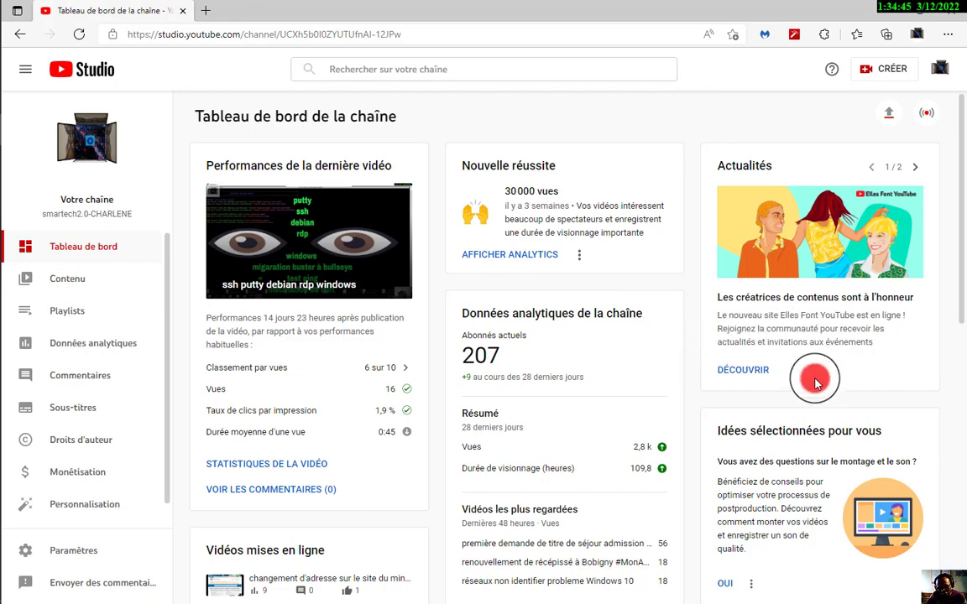
{"action": "scroll", "coordinate": [372, 329], "scroll_direction": "down", "scroll_amount": 3}
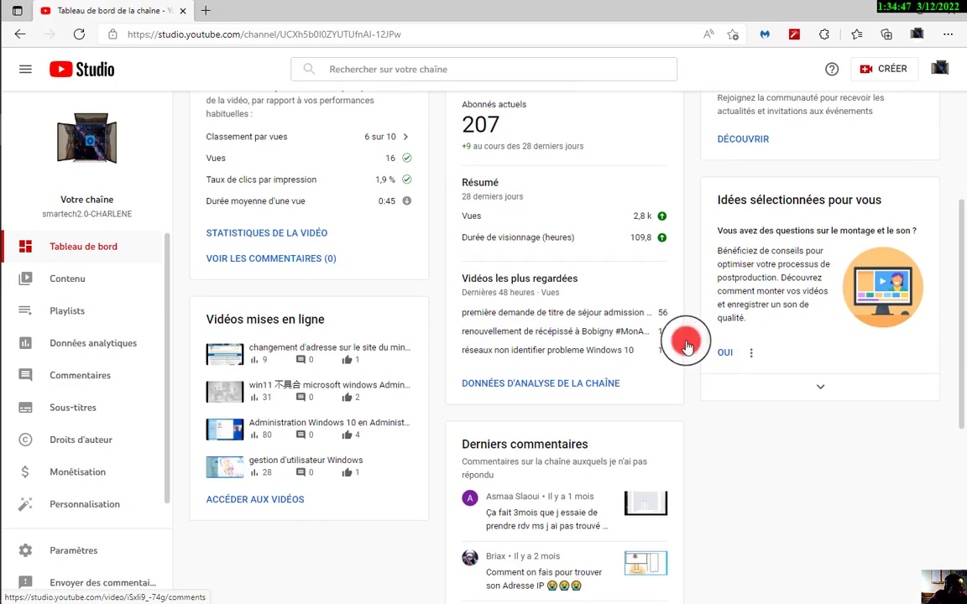
{"action": "scroll", "coordinate": [687, 338], "scroll_direction": "up", "scroll_amount": 2}
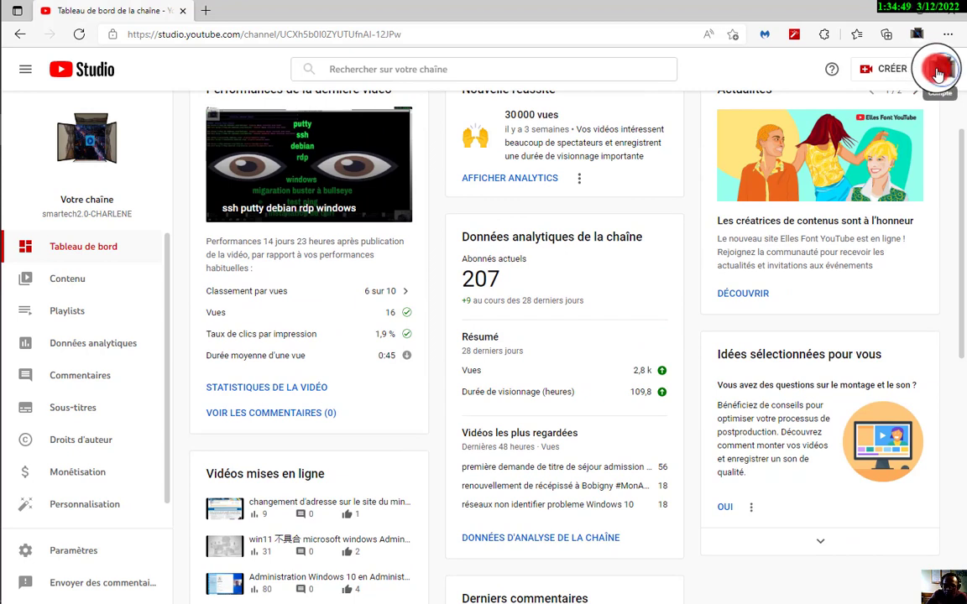
Go from YouTube Studio back to the YouTube home page through the account options
{"action": "left_click", "coordinate": [938, 74]}
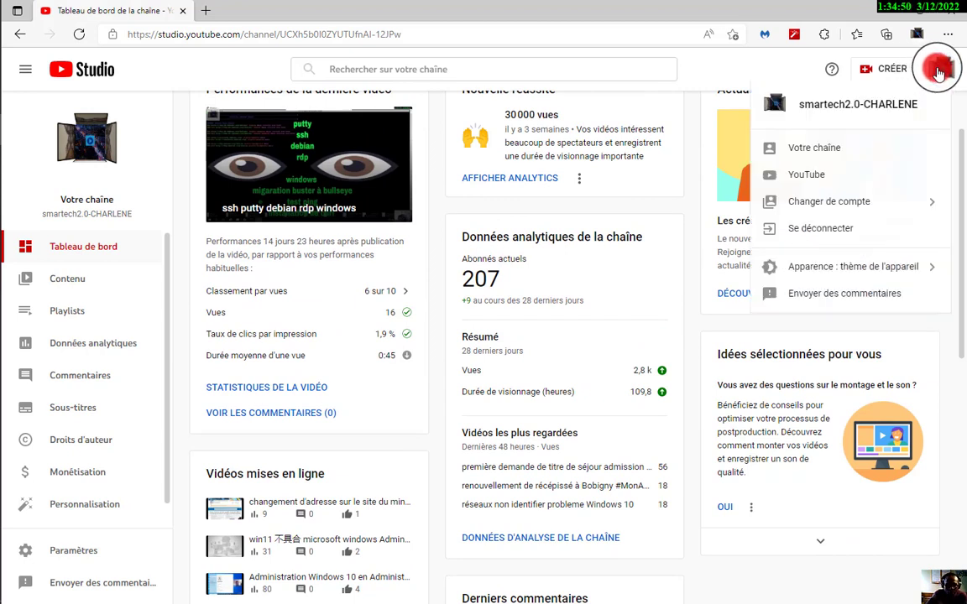
{"action": "left_click", "coordinate": [812, 173]}
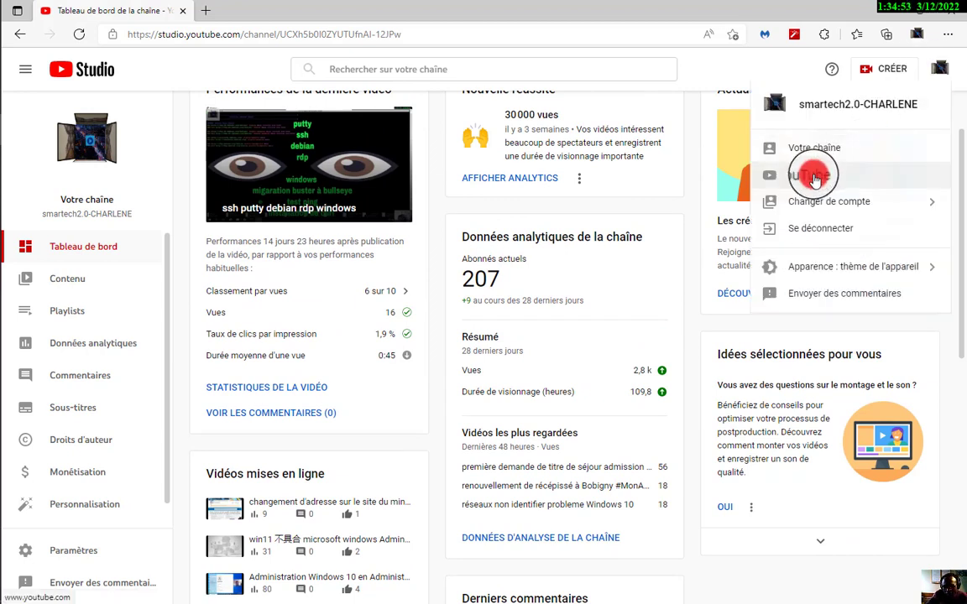
{"action": "left_click", "coordinate": [812, 178]}
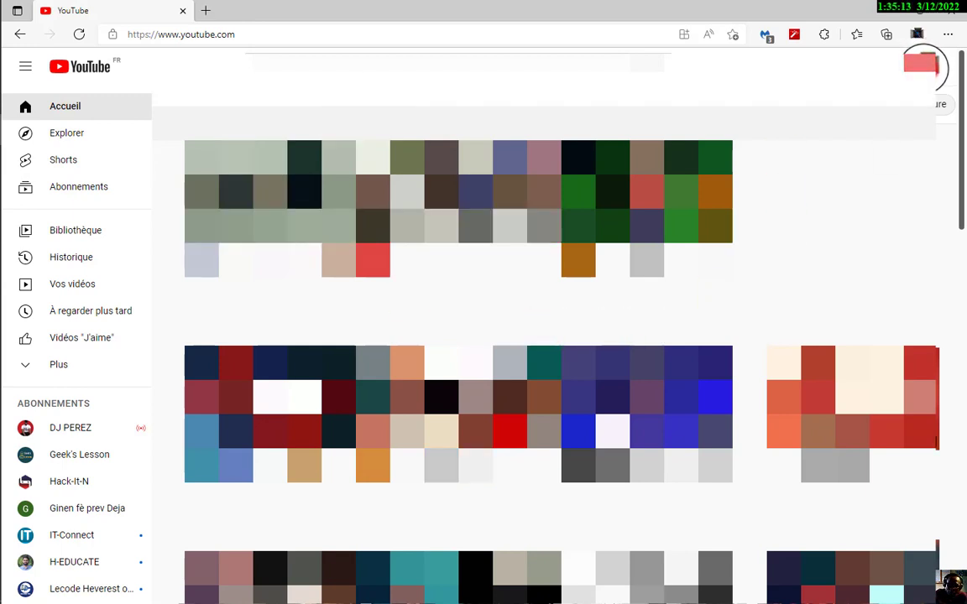
Expand the full list of subscriptions and open The Good Speech channel from it
{"action": "scroll", "coordinate": [458, 336], "scroll_direction": "down", "scroll_amount": 5}
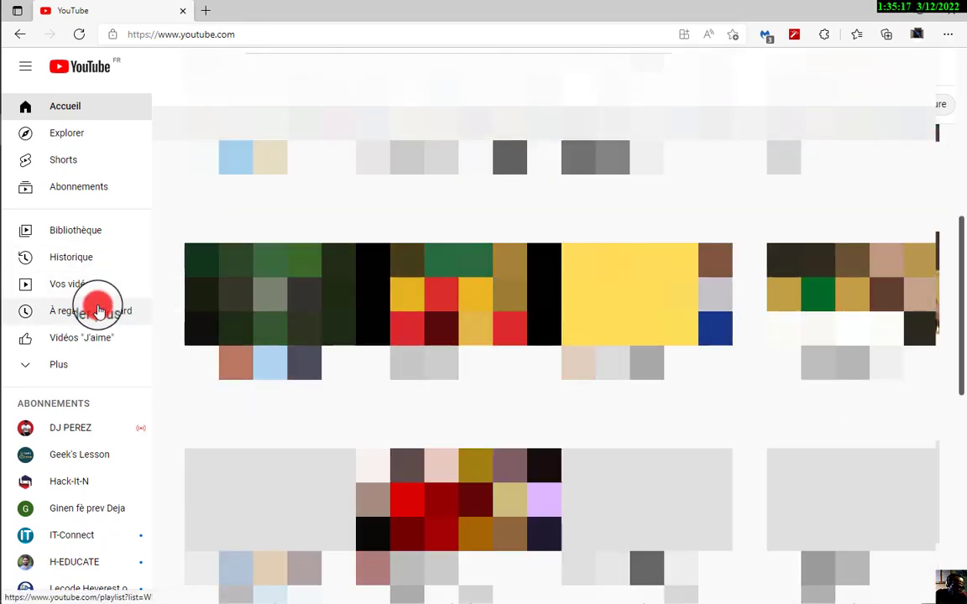
{"action": "scroll", "coordinate": [91, 333], "scroll_direction": "down", "scroll_amount": 3}
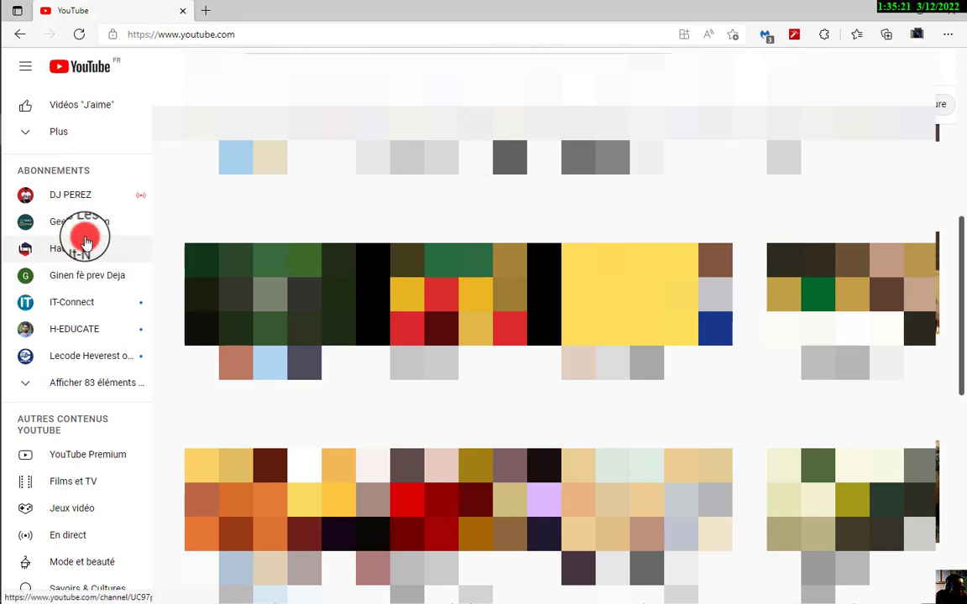
{"action": "left_click", "coordinate": [29, 386]}
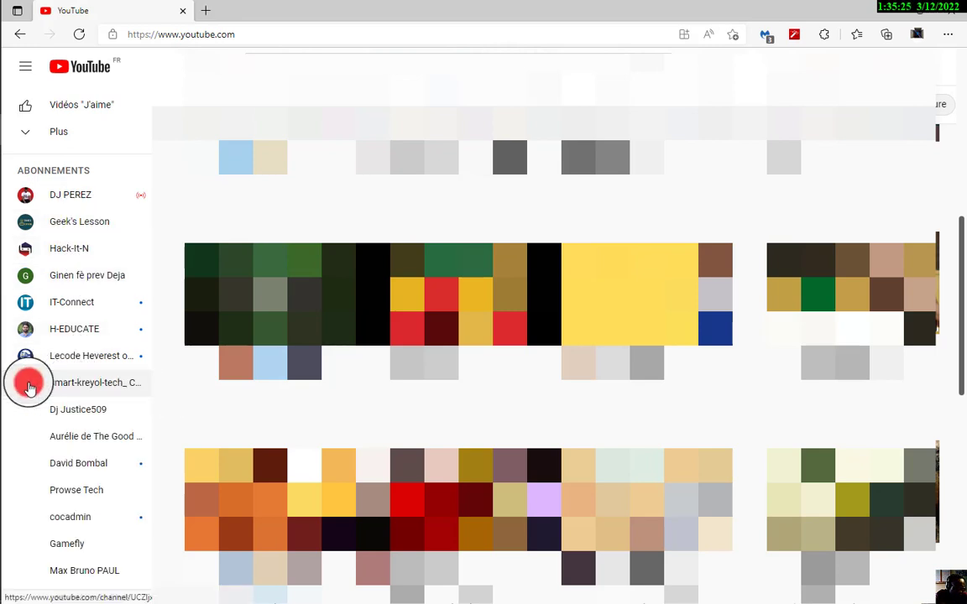
{"action": "left_click", "coordinate": [56, 334]}
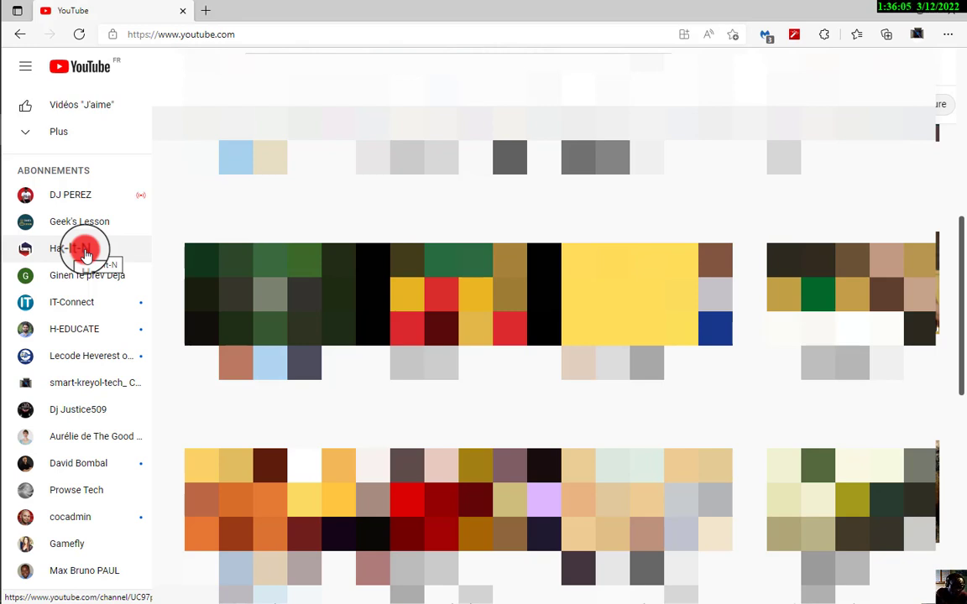
{"action": "scroll", "coordinate": [78, 344], "scroll_direction": "down", "scroll_amount": 1}
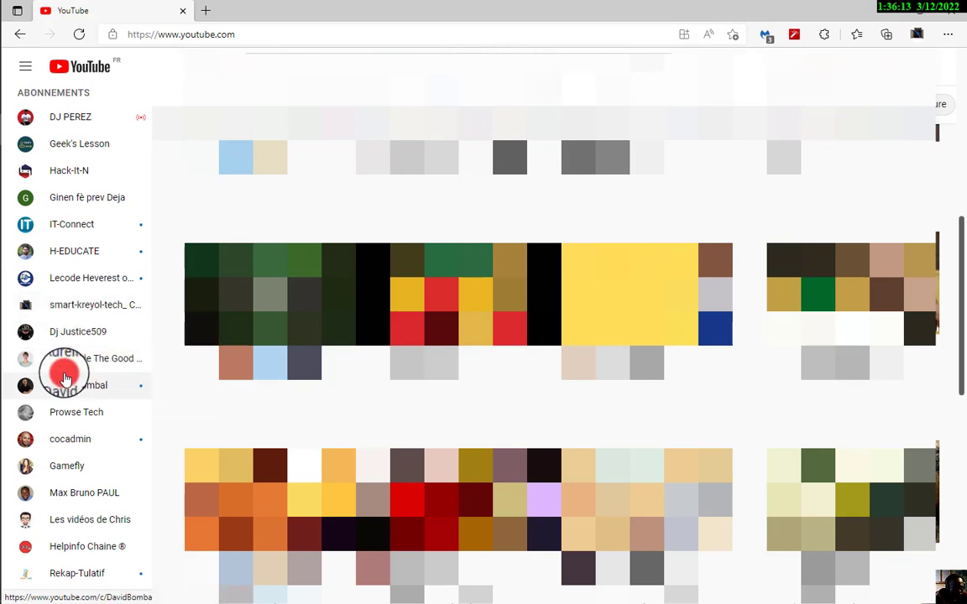
{"action": "left_click", "coordinate": [108, 360]}
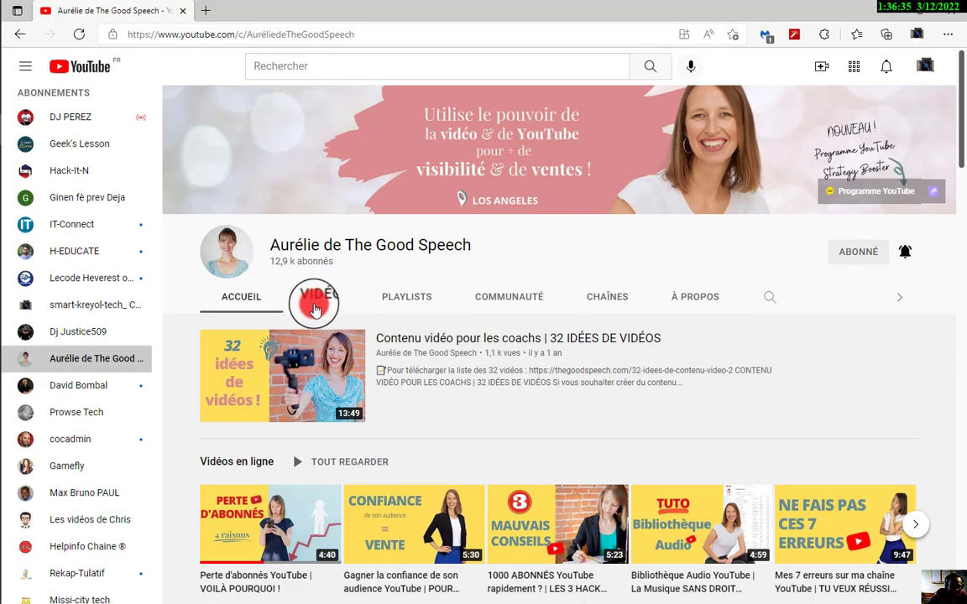
Look through the video sections on The Good Speech channel's home page, from recent uploads to the themed playlists
{"action": "scroll", "coordinate": [394, 344], "scroll_direction": "down", "scroll_amount": 2}
{"action": "scroll", "coordinate": [530, 426], "scroll_direction": "down", "scroll_amount": 2}
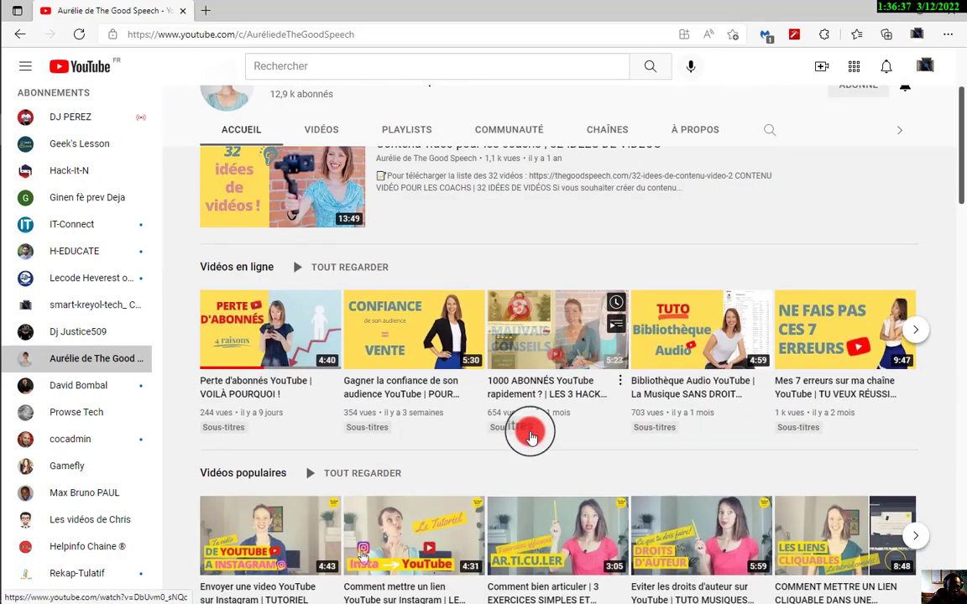
{"action": "scroll", "coordinate": [524, 424], "scroll_direction": "up", "scroll_amount": 2}
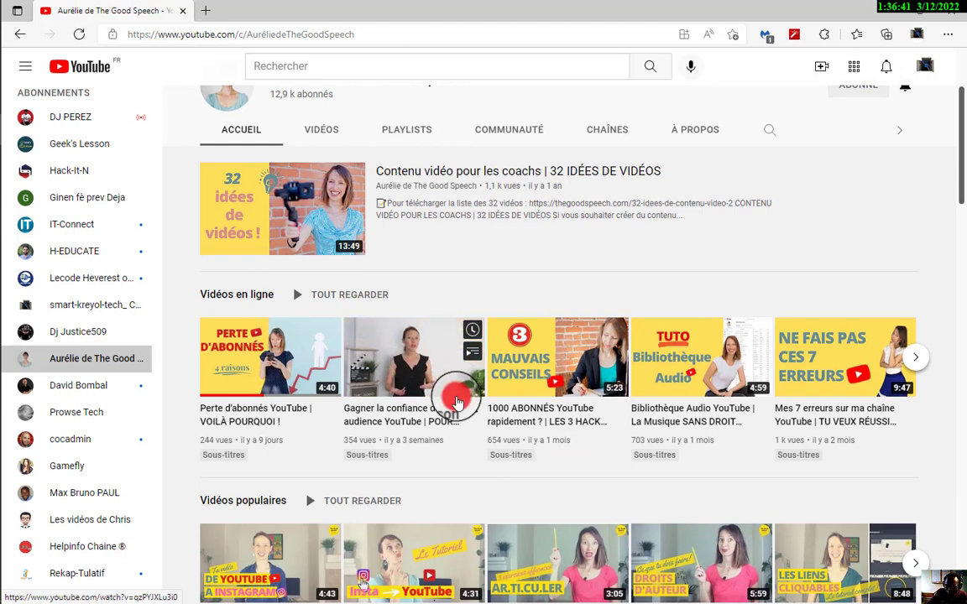
{"action": "scroll", "coordinate": [478, 420], "scroll_direction": "up", "scroll_amount": 2}
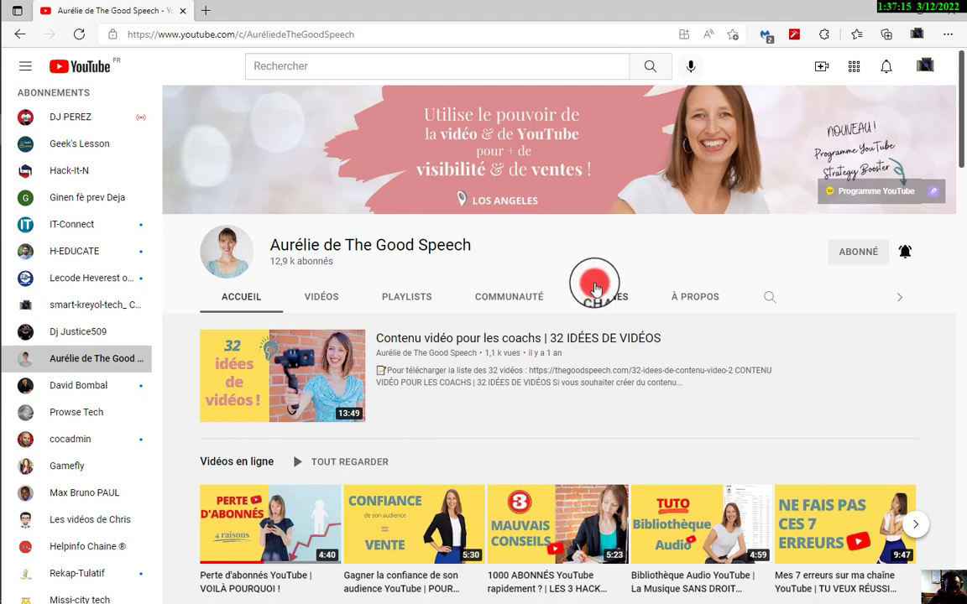
{"action": "scroll", "coordinate": [592, 286], "scroll_direction": "down", "scroll_amount": 2}
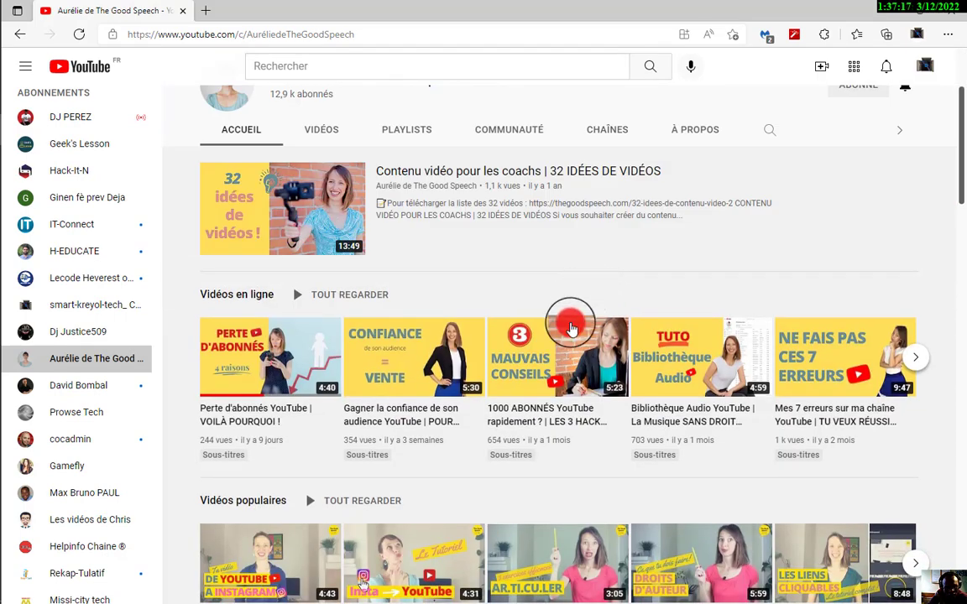
{"action": "scroll", "coordinate": [569, 344], "scroll_direction": "down", "scroll_amount": 2}
{"action": "scroll", "coordinate": [568, 351], "scroll_direction": "down", "scroll_amount": 1}
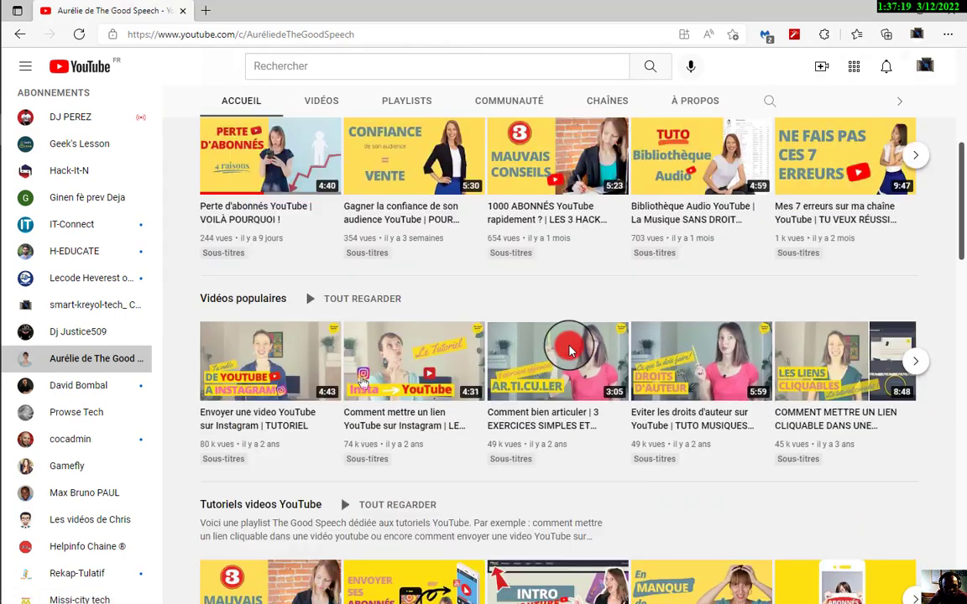
{"action": "scroll", "coordinate": [569, 351], "scroll_direction": "down", "scroll_amount": 2}
{"action": "scroll", "coordinate": [569, 351], "scroll_direction": "down", "scroll_amount": 6}
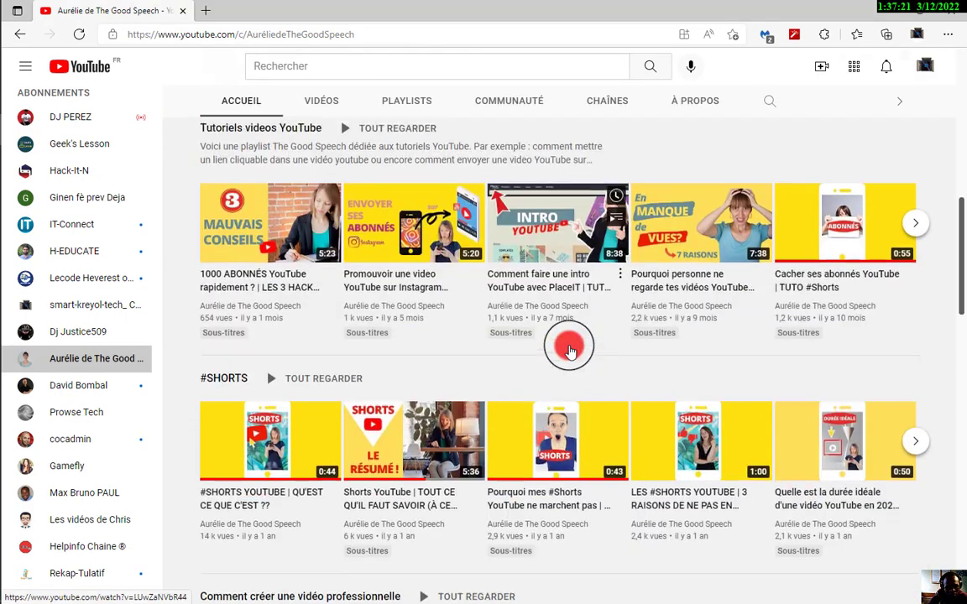
{"action": "scroll", "coordinate": [569, 353], "scroll_direction": "down", "scroll_amount": 2}
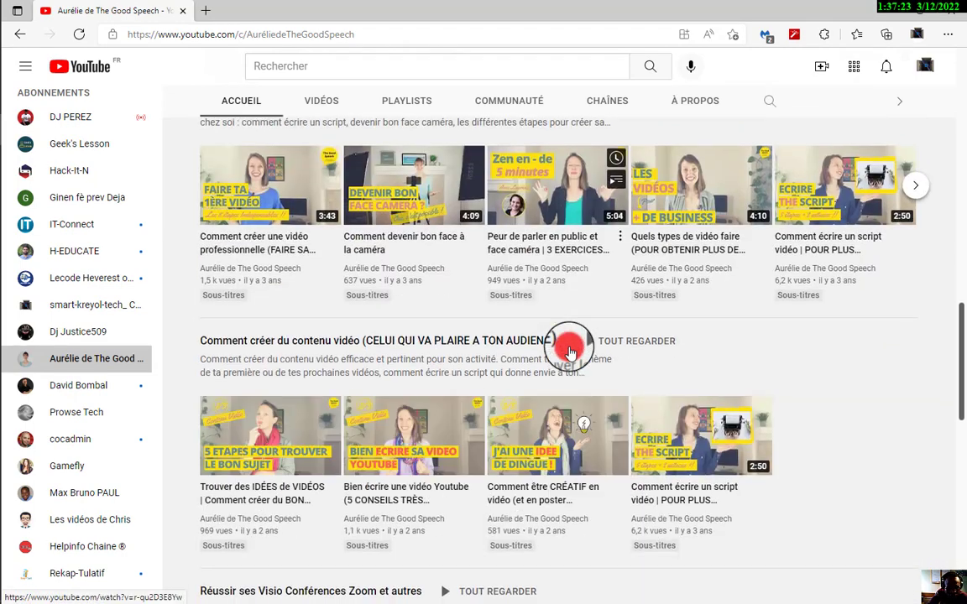
Browse the full subscriptions list past the T-Series and Microsoft channels and open the Nicky Win channel
{"action": "scroll", "coordinate": [569, 352], "scroll_direction": "down", "scroll_amount": 2}
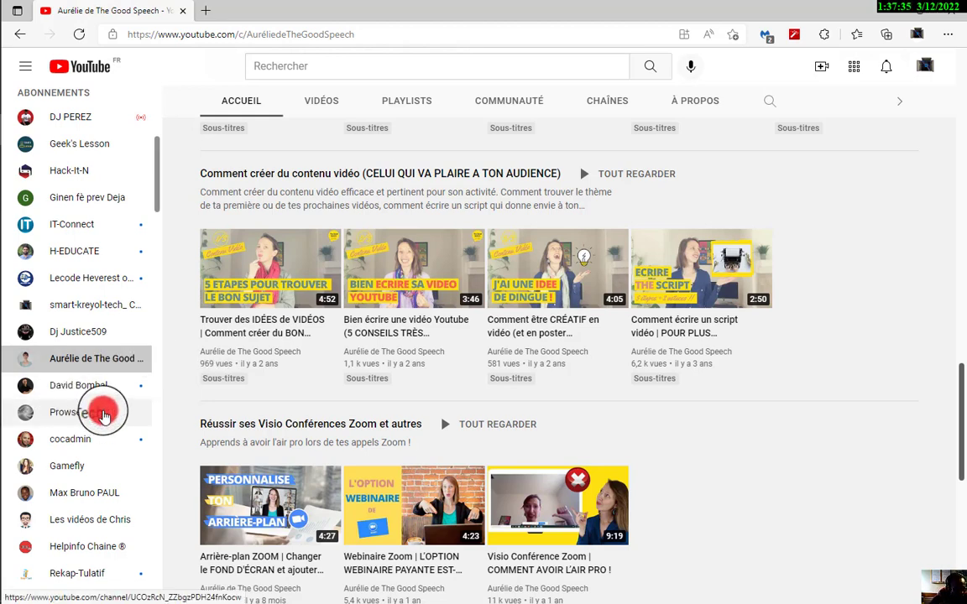
{"action": "scroll", "coordinate": [88, 411], "scroll_direction": "down", "scroll_amount": 2}
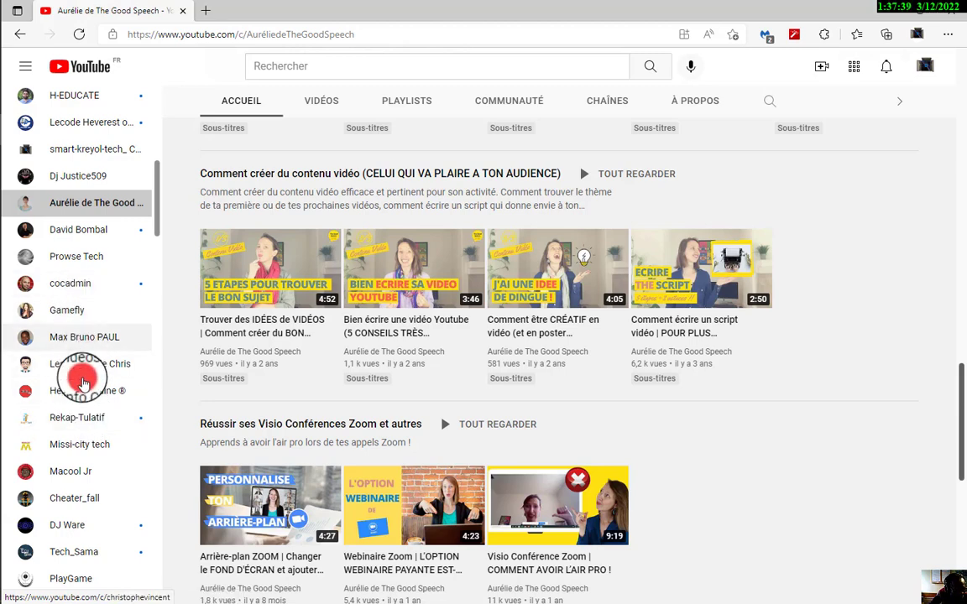
{"action": "scroll", "coordinate": [82, 422], "scroll_direction": "down", "scroll_amount": 1}
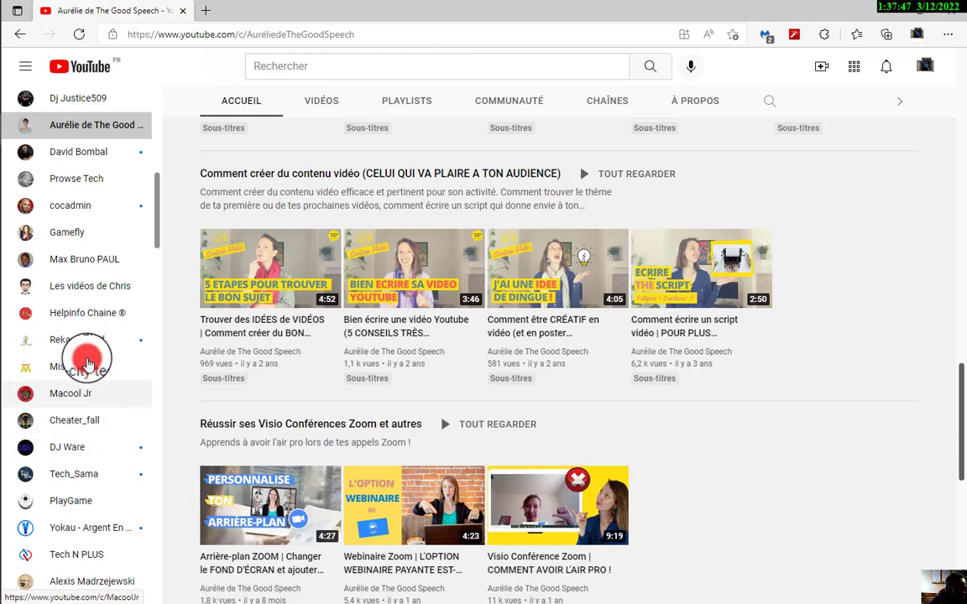
{"action": "scroll", "coordinate": [86, 428], "scroll_direction": "down", "scroll_amount": 1}
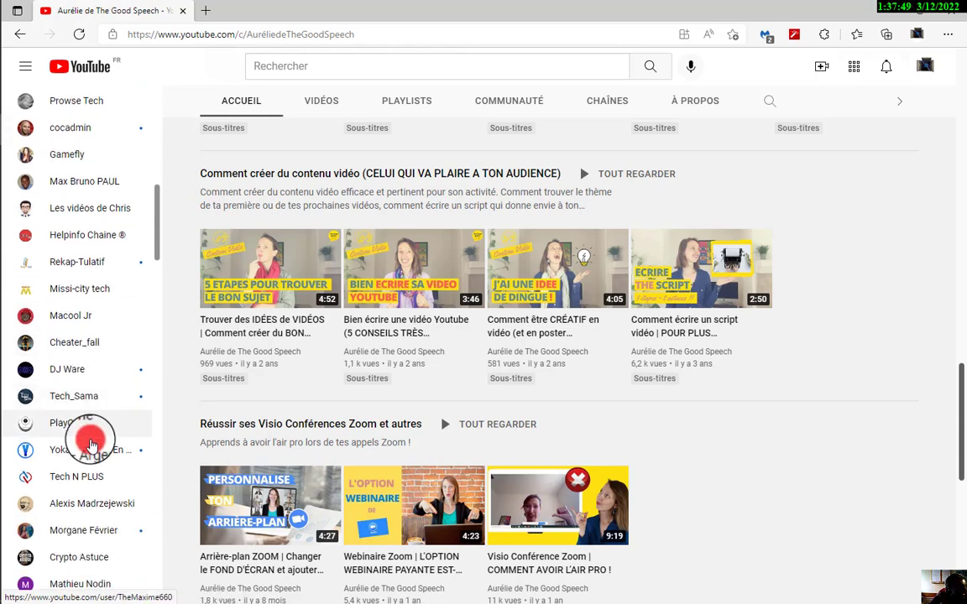
{"action": "scroll", "coordinate": [86, 477], "scroll_direction": "down", "scroll_amount": 1}
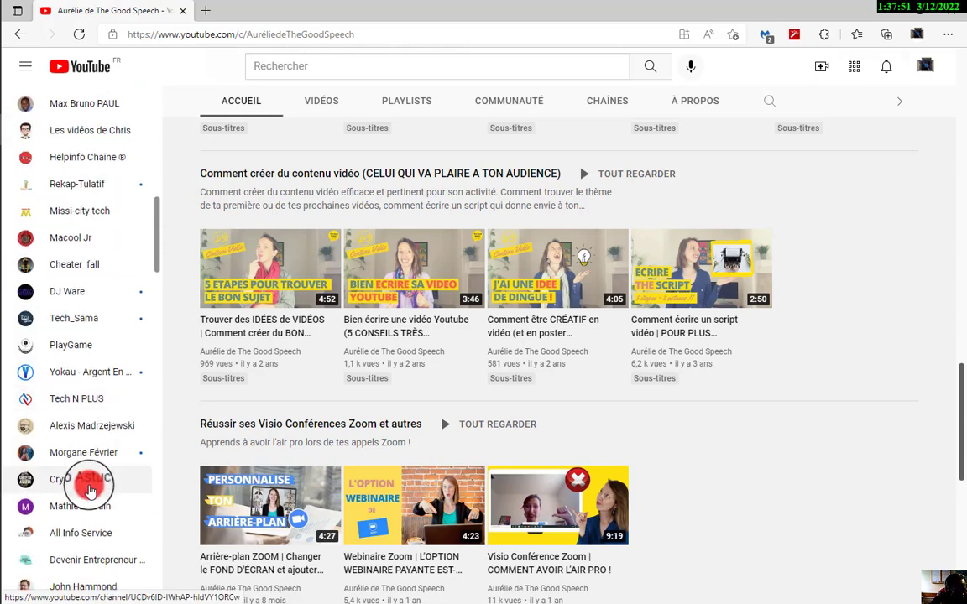
{"action": "scroll", "coordinate": [88, 529], "scroll_direction": "down", "scroll_amount": 1}
{"action": "scroll", "coordinate": [79, 521], "scroll_direction": "down", "scroll_amount": 1}
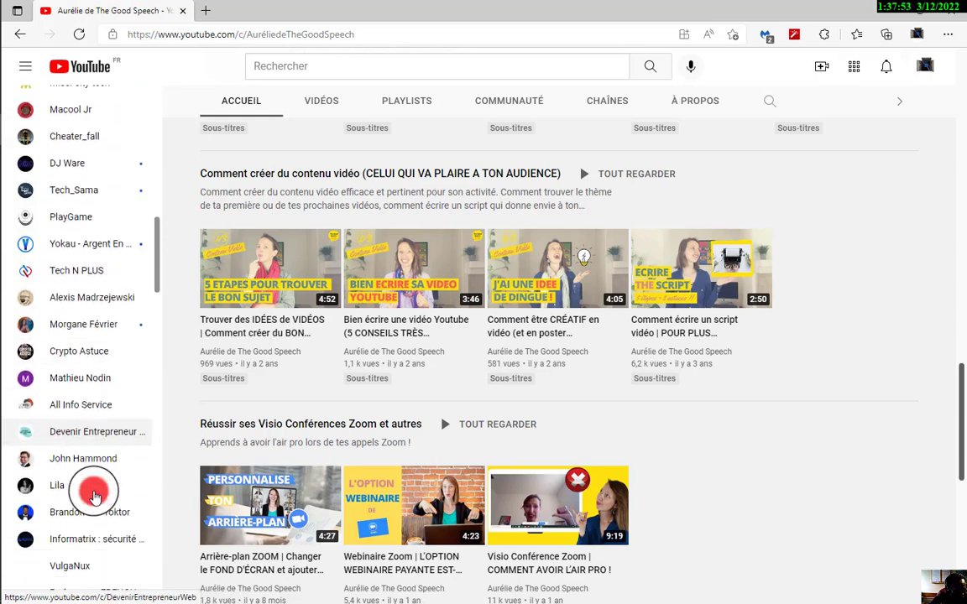
{"action": "scroll", "coordinate": [94, 496], "scroll_direction": "down", "scroll_amount": 1}
{"action": "scroll", "coordinate": [94, 496], "scroll_direction": "down", "scroll_amount": 1}
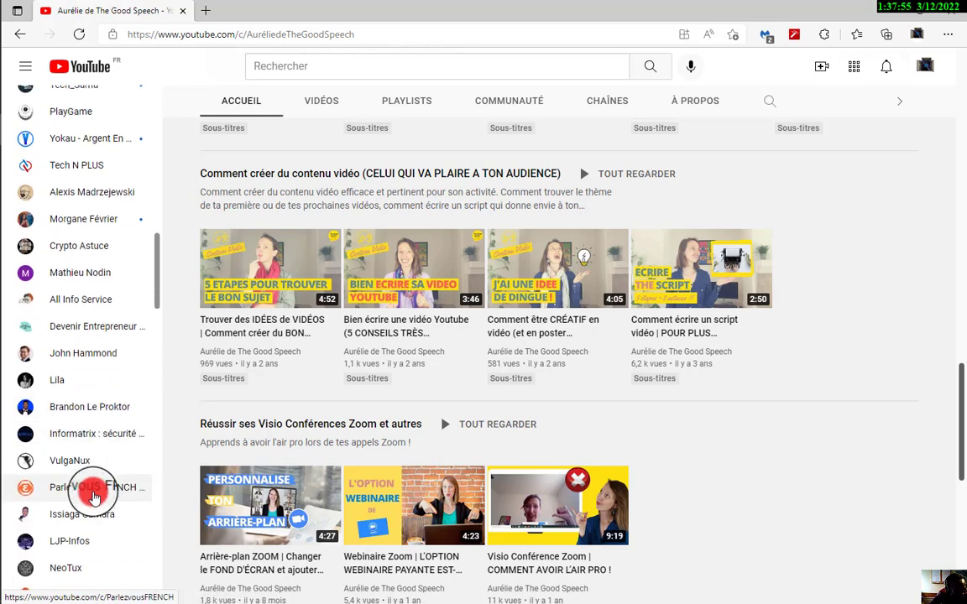
{"action": "scroll", "coordinate": [94, 496], "scroll_direction": "down", "scroll_amount": 1}
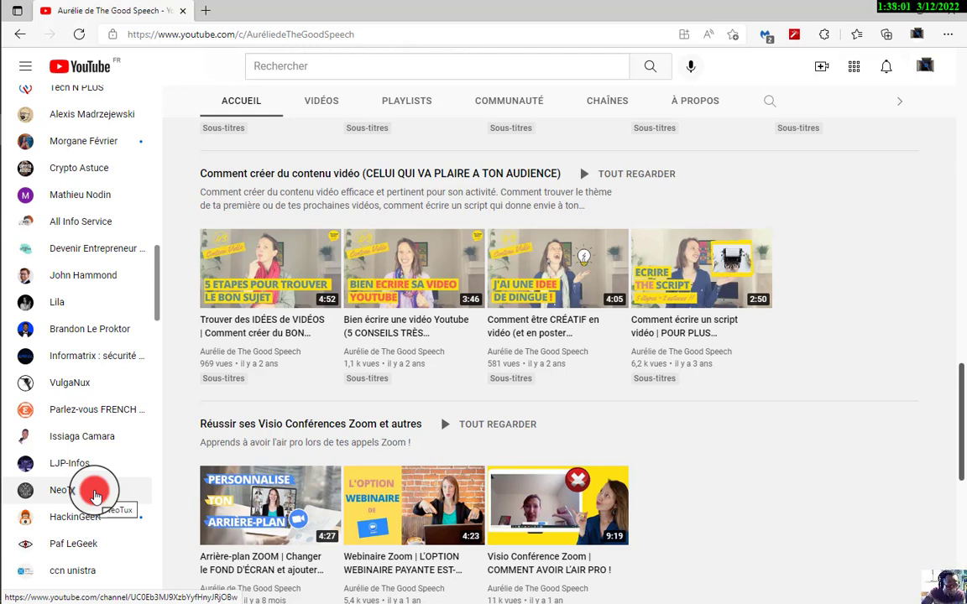
{"action": "scroll", "coordinate": [46, 454], "scroll_direction": "down", "scroll_amount": 1}
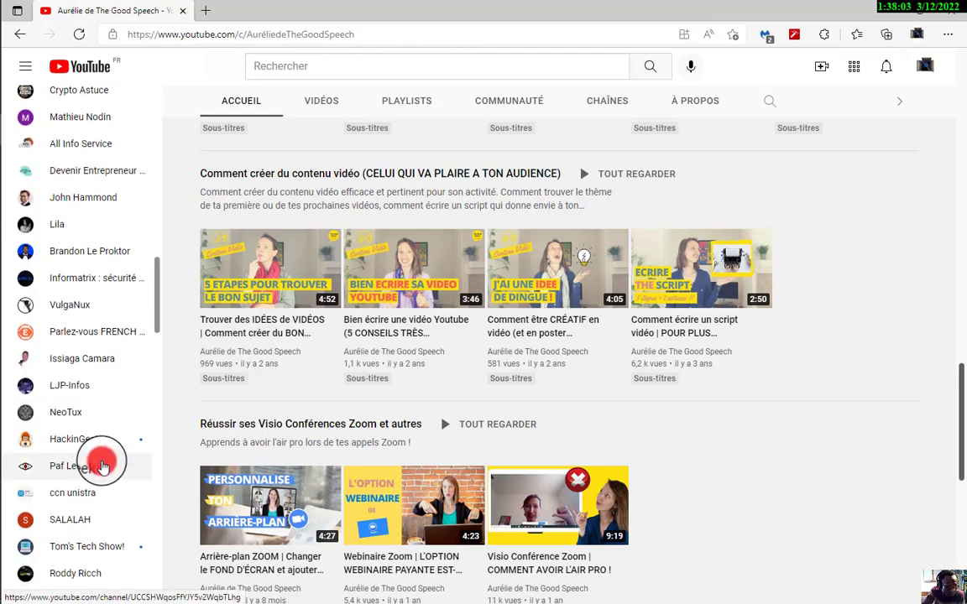
{"action": "scroll", "coordinate": [97, 491], "scroll_direction": "down", "scroll_amount": 1}
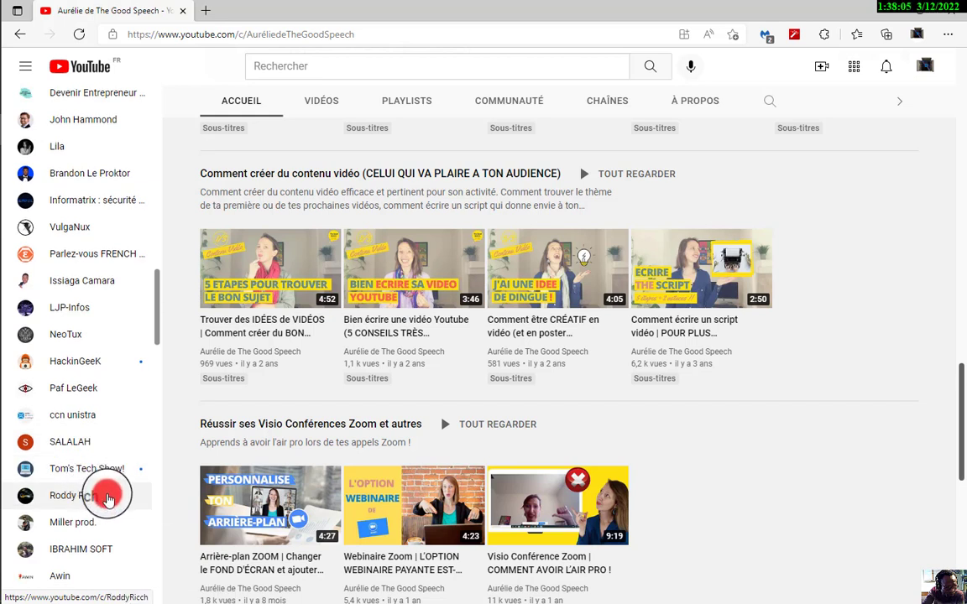
{"action": "scroll", "coordinate": [108, 498], "scroll_direction": "down", "scroll_amount": 1}
{"action": "scroll", "coordinate": [108, 501], "scroll_direction": "down", "scroll_amount": 1}
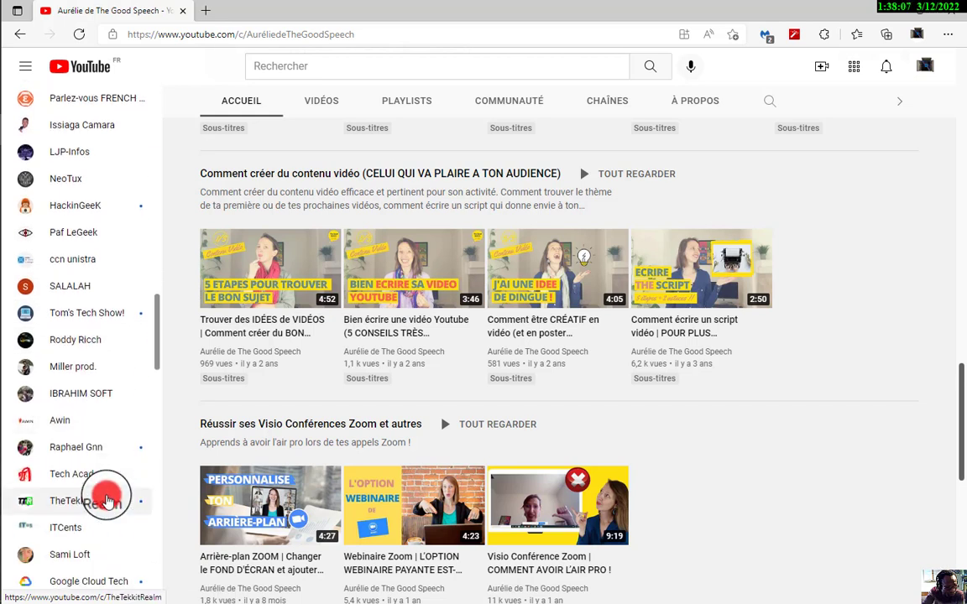
{"action": "scroll", "coordinate": [90, 413], "scroll_direction": "up", "scroll_amount": 1}
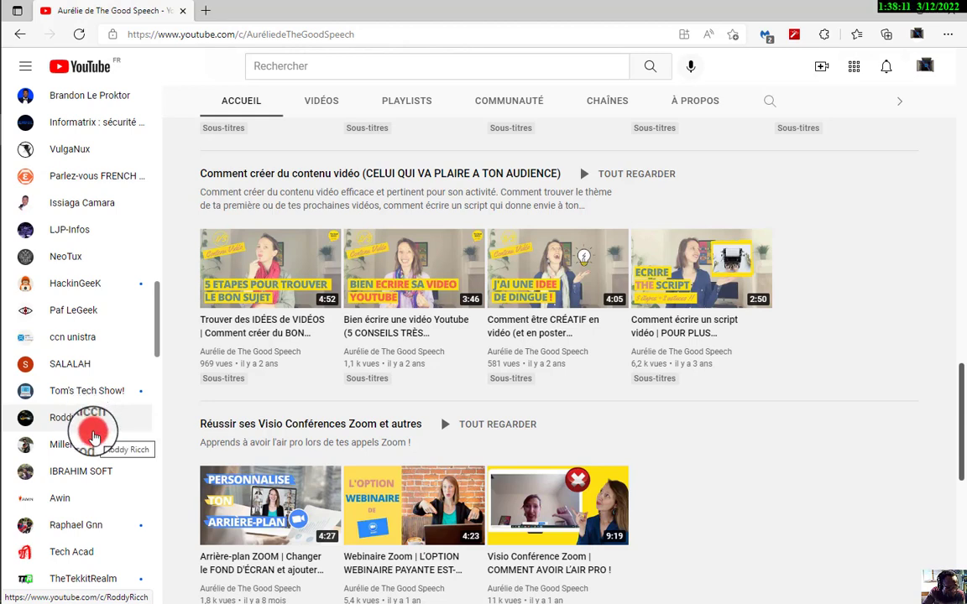
{"action": "scroll", "coordinate": [92, 435], "scroll_direction": "down", "scroll_amount": 1}
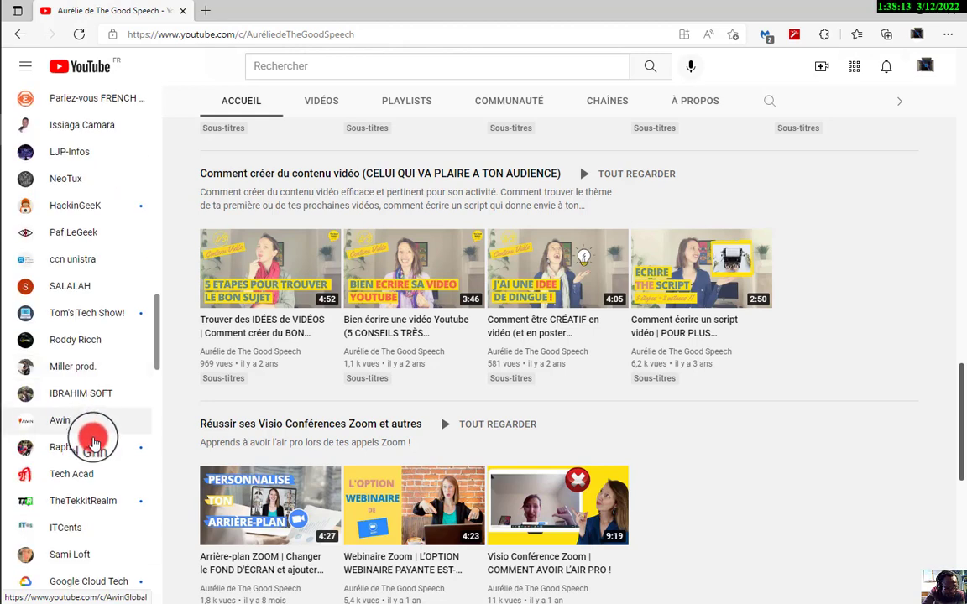
{"action": "scroll", "coordinate": [90, 448], "scroll_direction": "down", "scroll_amount": 1}
{"action": "scroll", "coordinate": [98, 461], "scroll_direction": "down", "scroll_amount": 2}
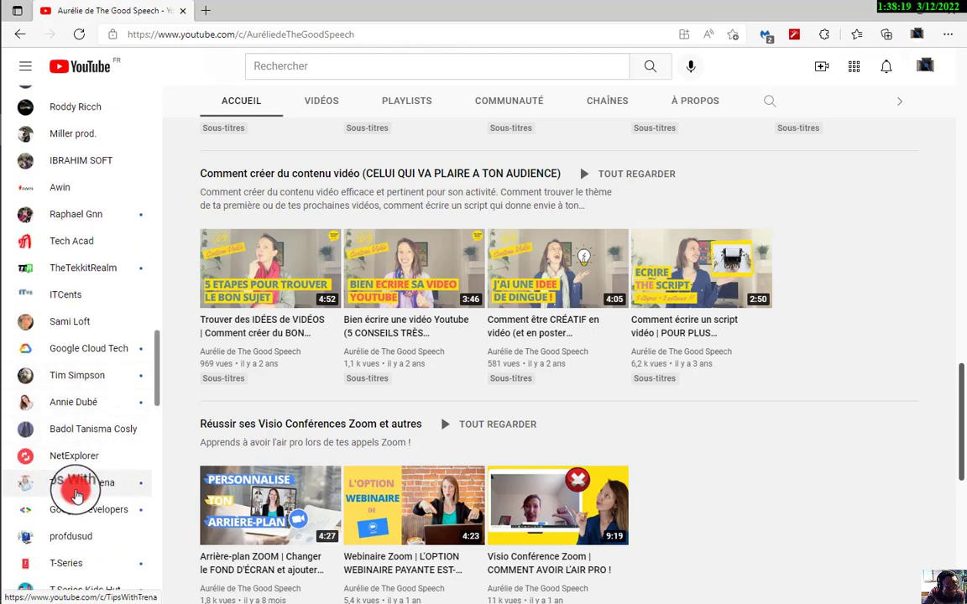
{"action": "scroll", "coordinate": [77, 495], "scroll_direction": "down", "scroll_amount": 1}
{"action": "scroll", "coordinate": [80, 497], "scroll_direction": "down", "scroll_amount": 1}
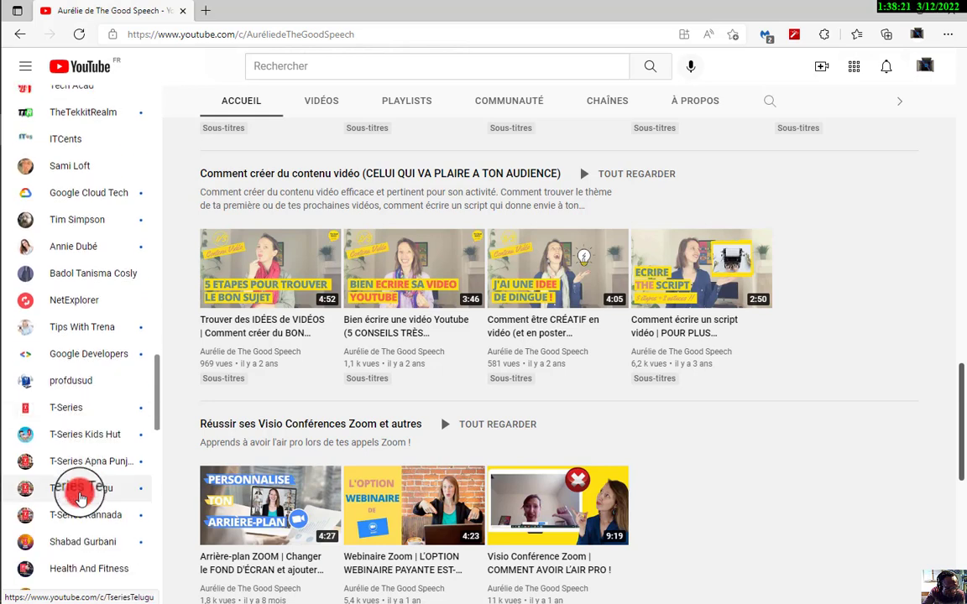
{"action": "scroll", "coordinate": [81, 498], "scroll_direction": "down", "scroll_amount": 3}
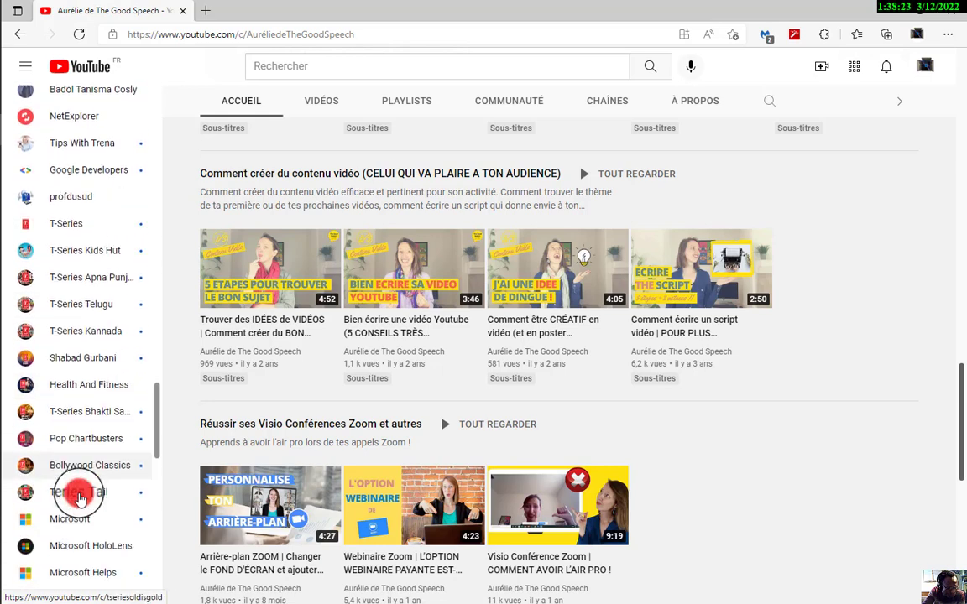
{"action": "scroll", "coordinate": [81, 497], "scroll_direction": "down", "scroll_amount": 3}
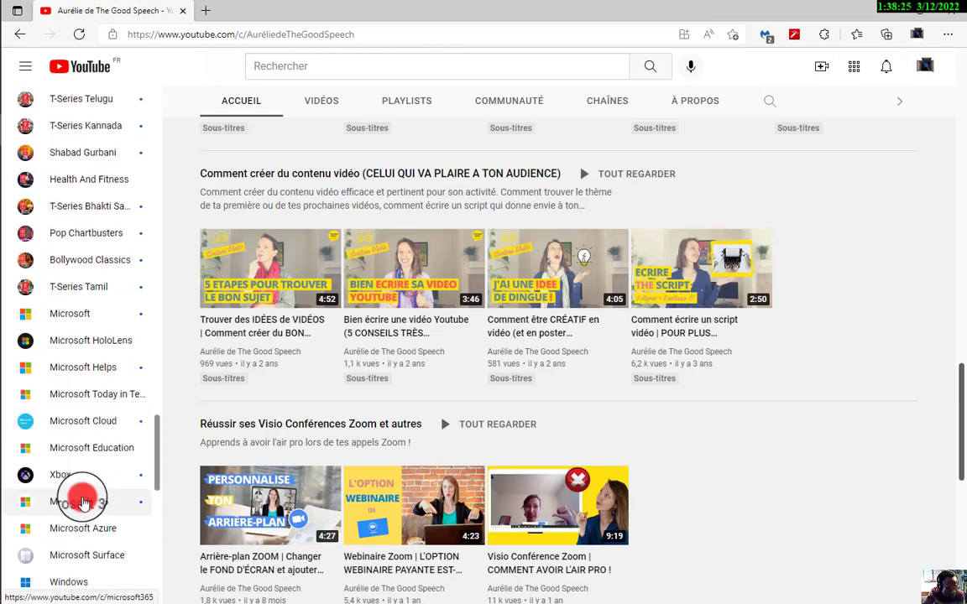
{"action": "scroll", "coordinate": [83, 502], "scroll_direction": "down", "scroll_amount": 1}
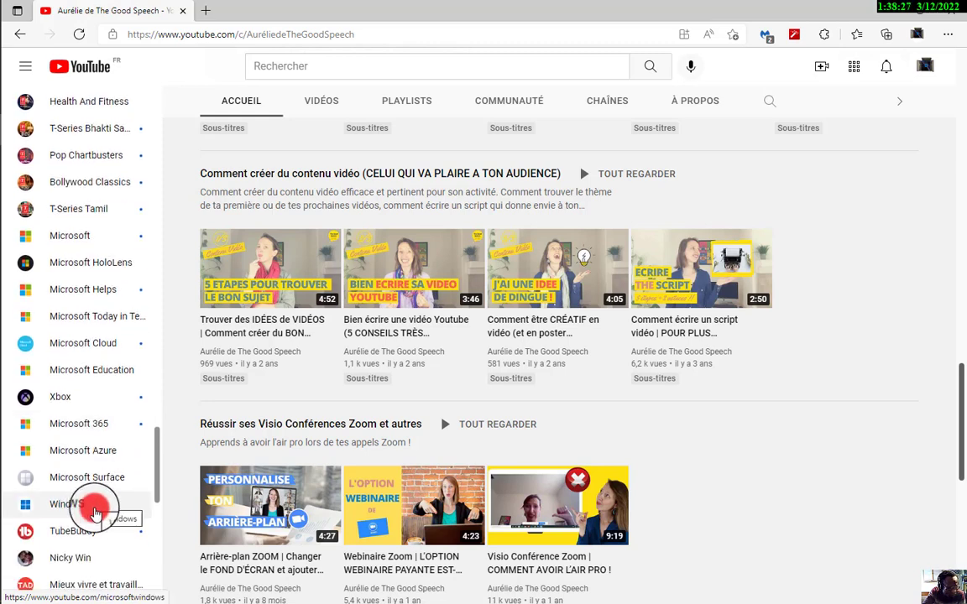
{"action": "scroll", "coordinate": [95, 511], "scroll_direction": "down", "scroll_amount": 1}
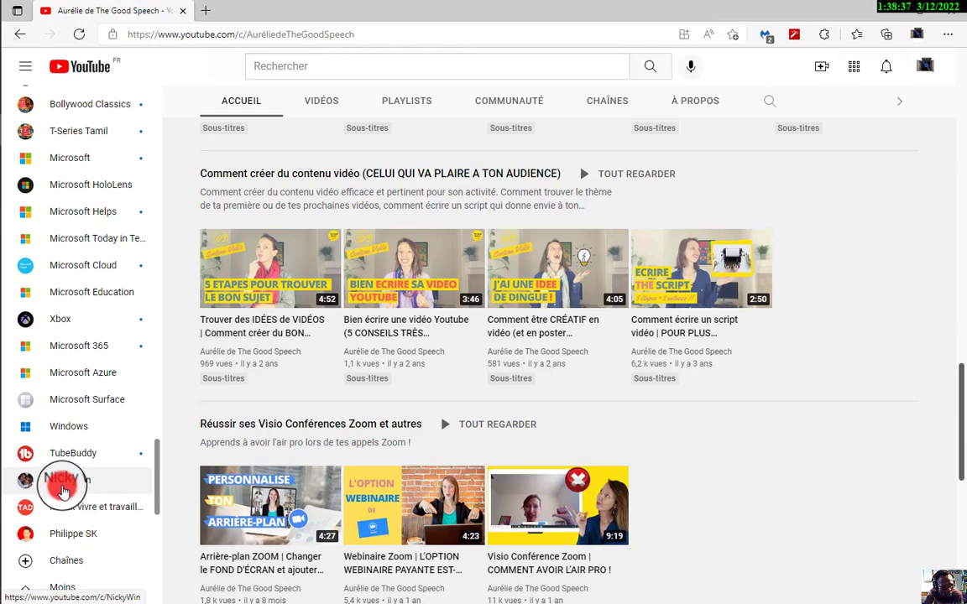
{"action": "left_click", "coordinate": [73, 484]}
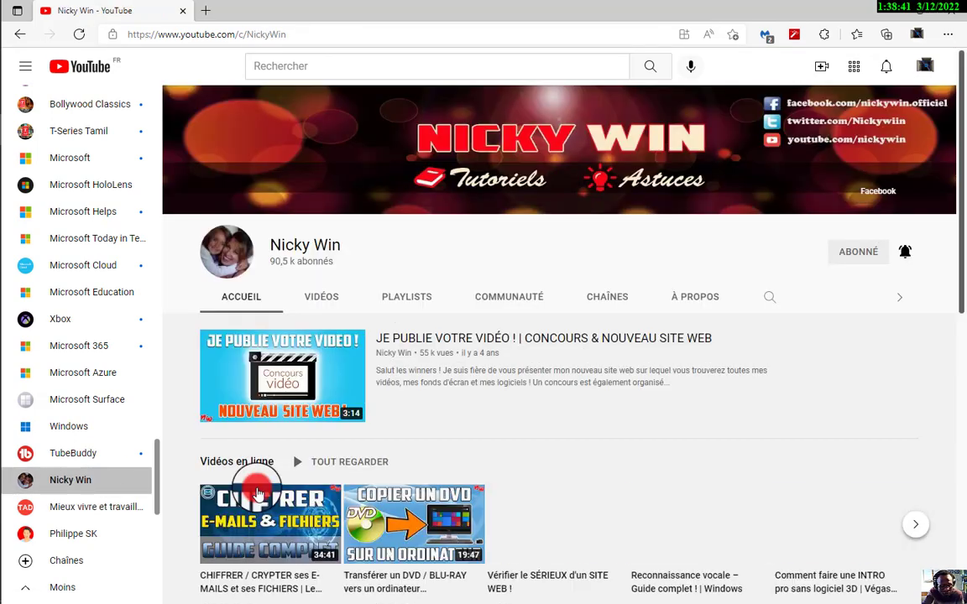
Look through the Nicky Win channel's home page, from the online and popular videos to the created playlists and partner channels
{"action": "scroll", "coordinate": [285, 486], "scroll_direction": "down", "scroll_amount": 3}
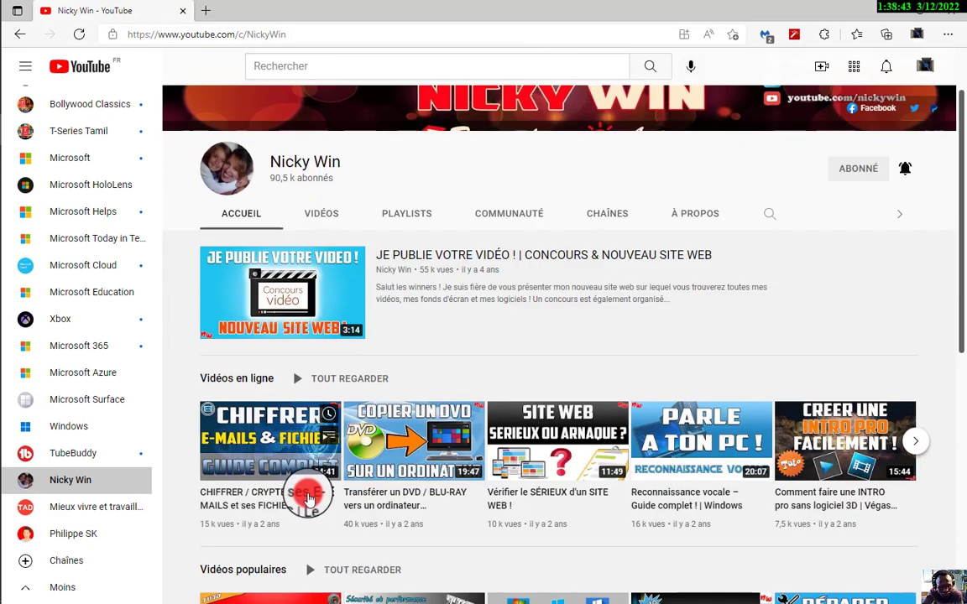
{"action": "scroll", "coordinate": [309, 500], "scroll_direction": "up", "scroll_amount": 1}
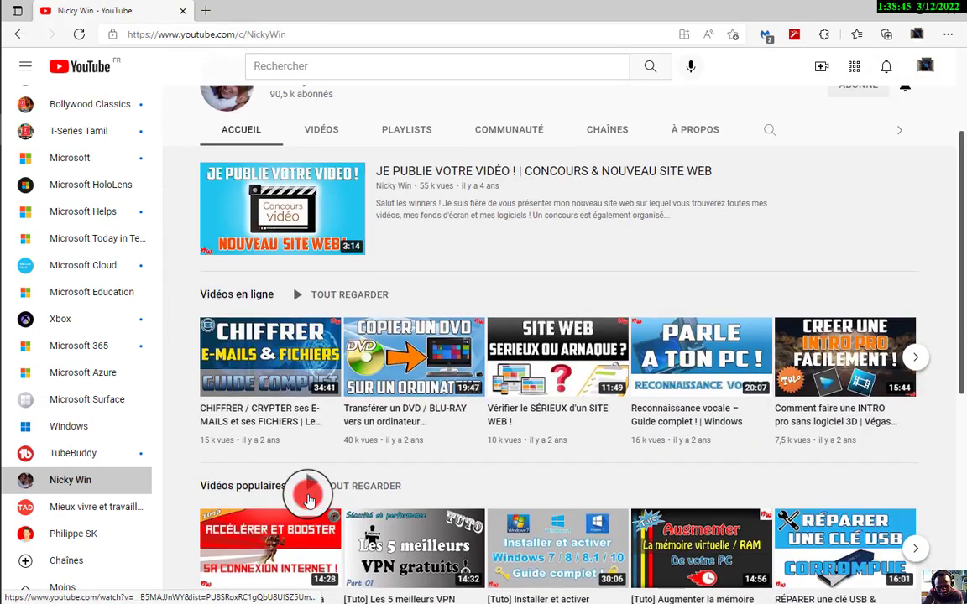
{"action": "scroll", "coordinate": [309, 500], "scroll_direction": "up", "scroll_amount": 2}
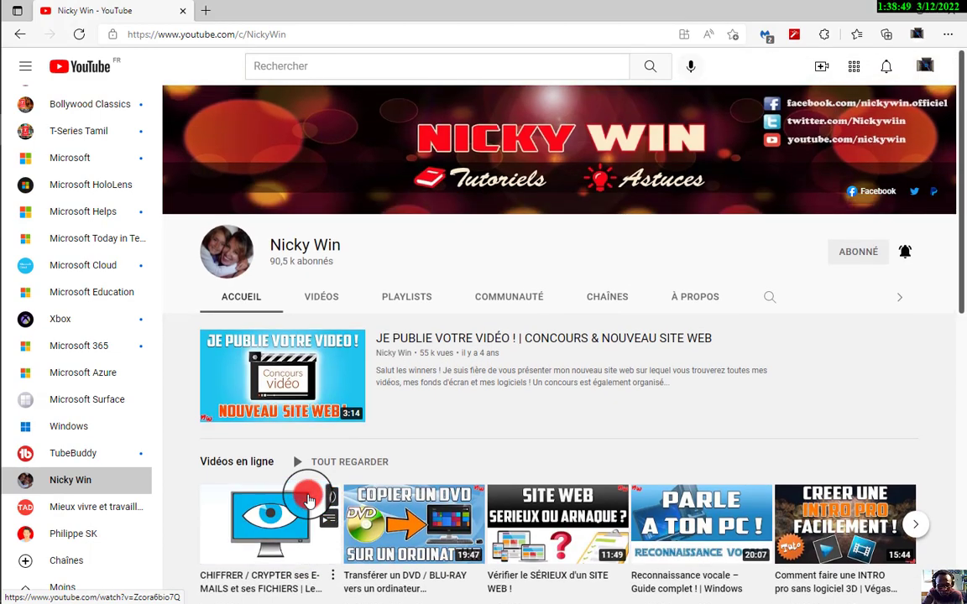
{"action": "scroll", "coordinate": [308, 501], "scroll_direction": "down", "scroll_amount": 1}
{"action": "scroll", "coordinate": [304, 488], "scroll_direction": "up", "scroll_amount": 1}
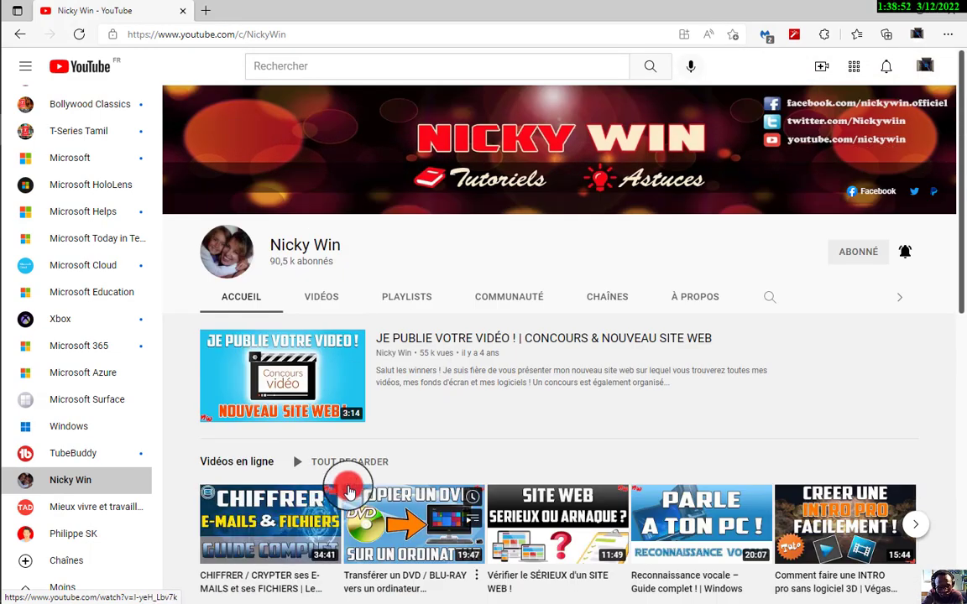
{"action": "scroll", "coordinate": [347, 492], "scroll_direction": "down", "scroll_amount": 4}
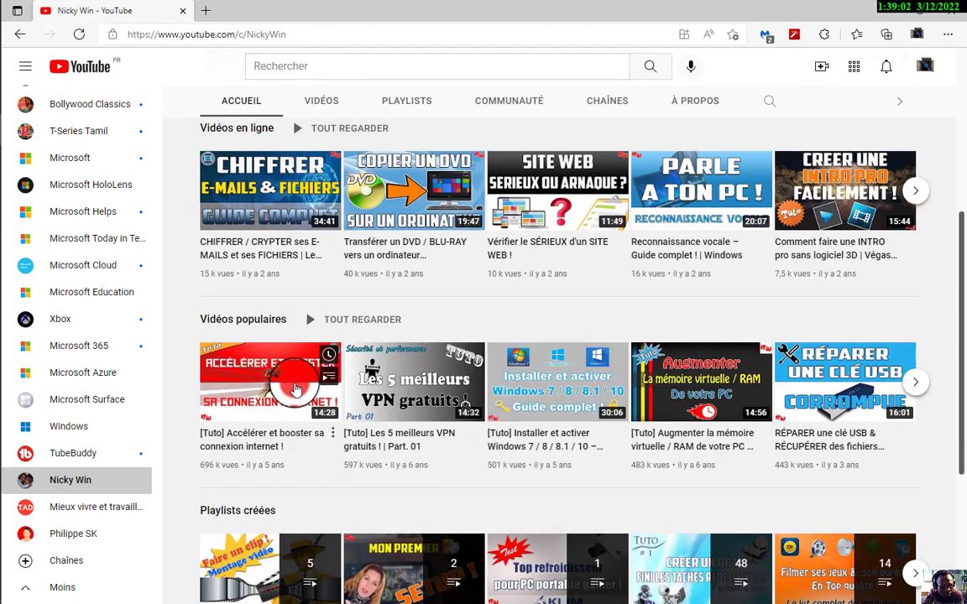
{"action": "scroll", "coordinate": [318, 384], "scroll_direction": "up", "scroll_amount": 1}
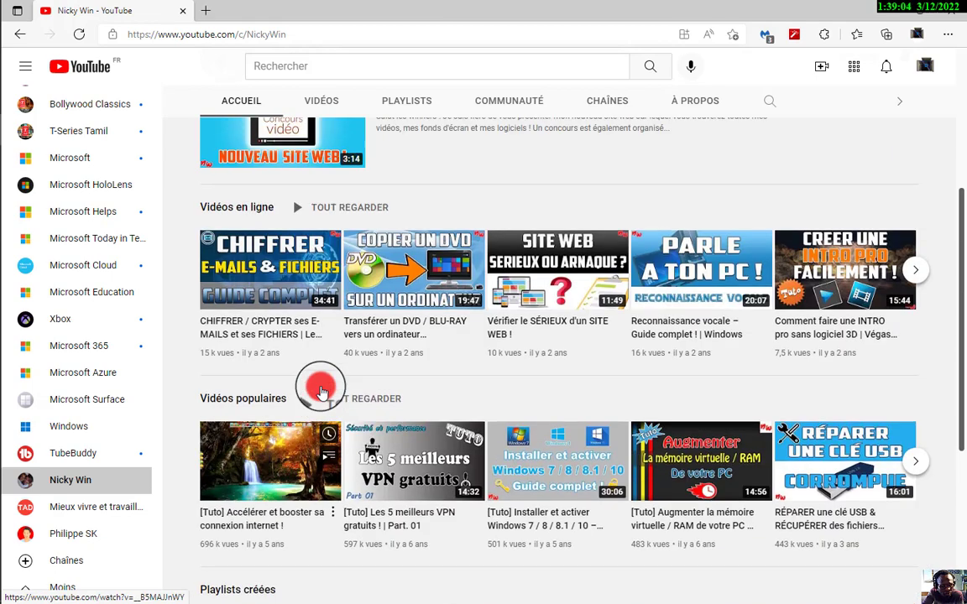
{"action": "scroll", "coordinate": [252, 390], "scroll_direction": "down", "scroll_amount": 4}
{"action": "scroll", "coordinate": [37, 400], "scroll_direction": "down", "scroll_amount": 1}
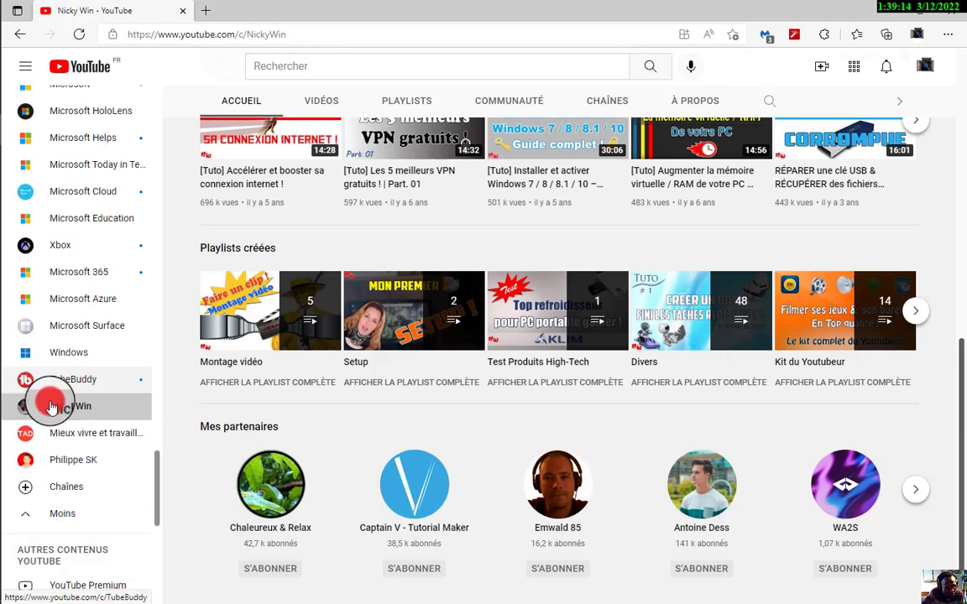
Go back up through the subscriptions list and open the Tech N PLUS channel
{"action": "scroll", "coordinate": [67, 424], "scroll_direction": "up", "scroll_amount": 2}
{"action": "scroll", "coordinate": [73, 428], "scroll_direction": "up", "scroll_amount": 4}
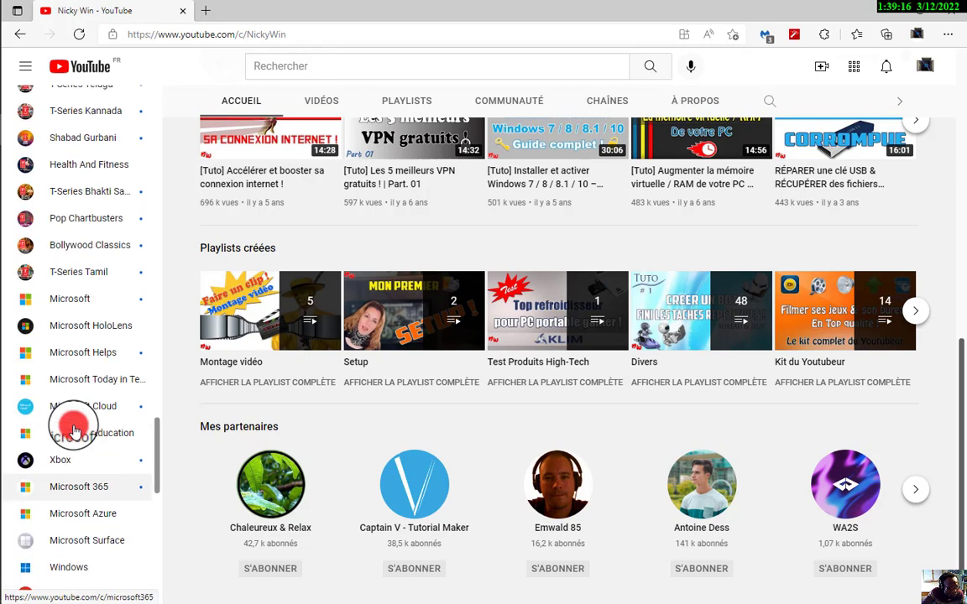
{"action": "scroll", "coordinate": [74, 427], "scroll_direction": "up", "scroll_amount": 5}
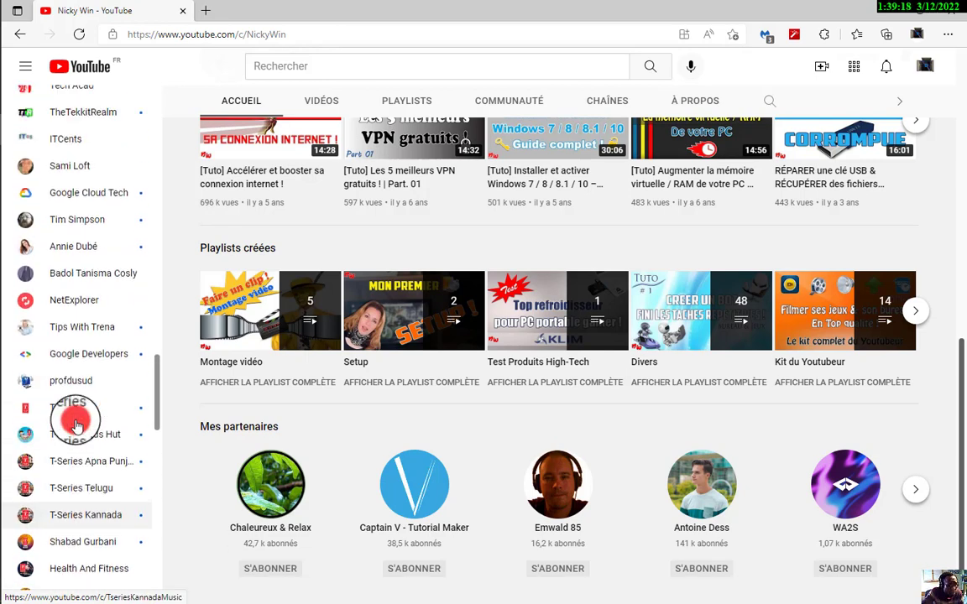
{"action": "scroll", "coordinate": [74, 426], "scroll_direction": "up", "scroll_amount": 5}
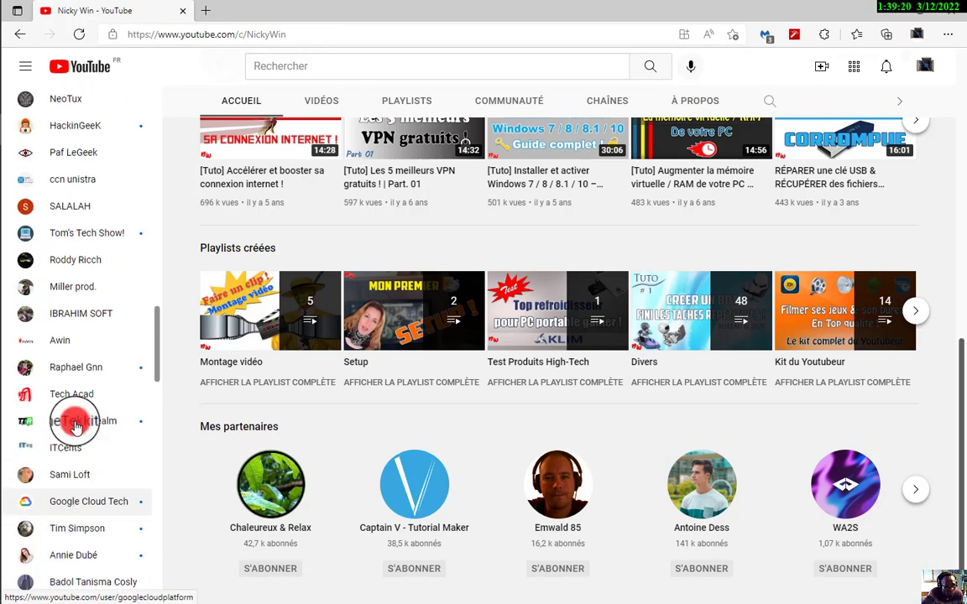
{"action": "scroll", "coordinate": [74, 427], "scroll_direction": "up", "scroll_amount": 4}
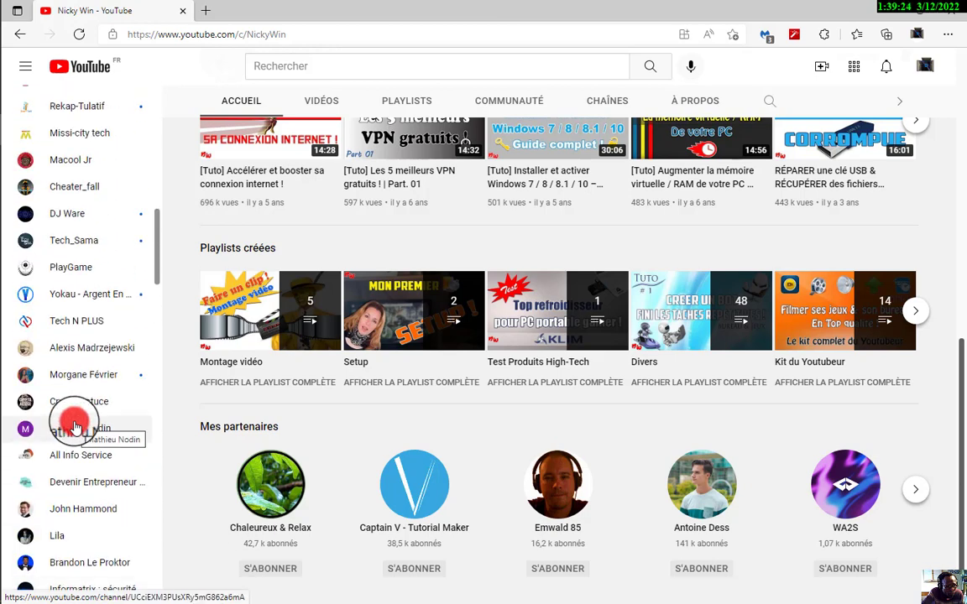
{"action": "left_click", "coordinate": [74, 327]}
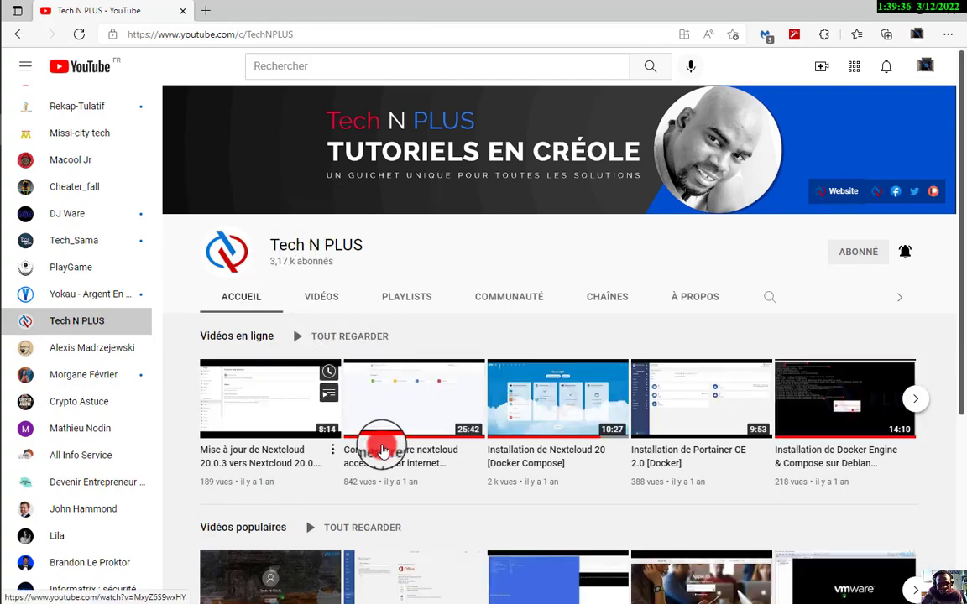
Look through the online and popular videos on the Tech N PLUS channel's home page, including the Nextcloud tutorials
{"action": "scroll", "coordinate": [394, 446], "scroll_direction": "down", "scroll_amount": 1}
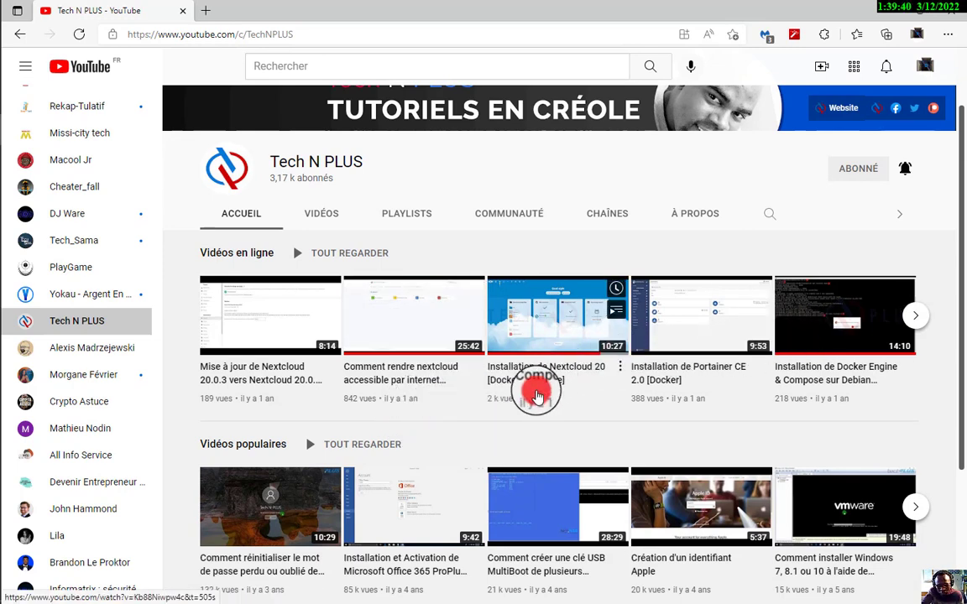
{"action": "scroll", "coordinate": [534, 390], "scroll_direction": "down", "scroll_amount": 1}
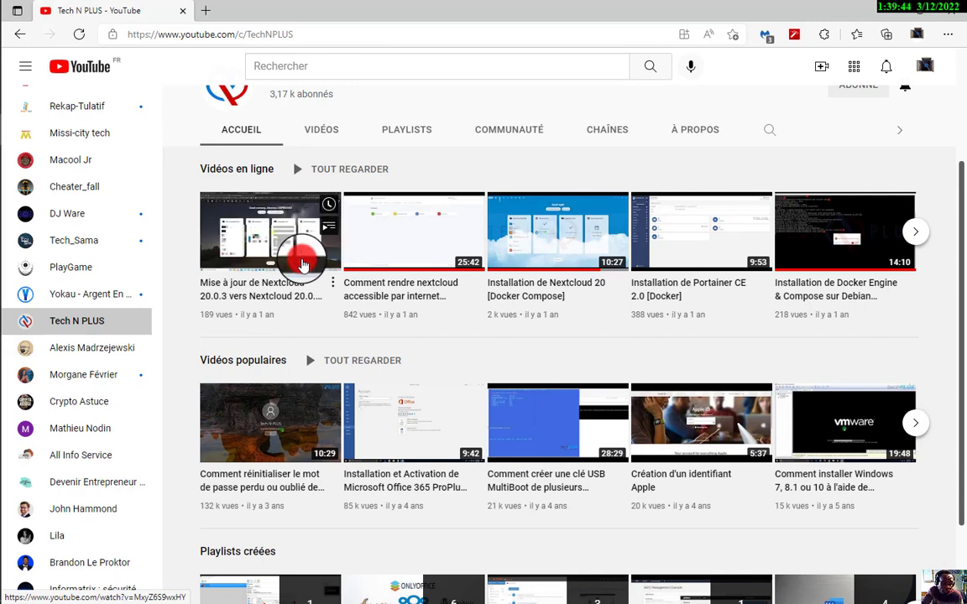
{"action": "left_click", "coordinate": [304, 264]}
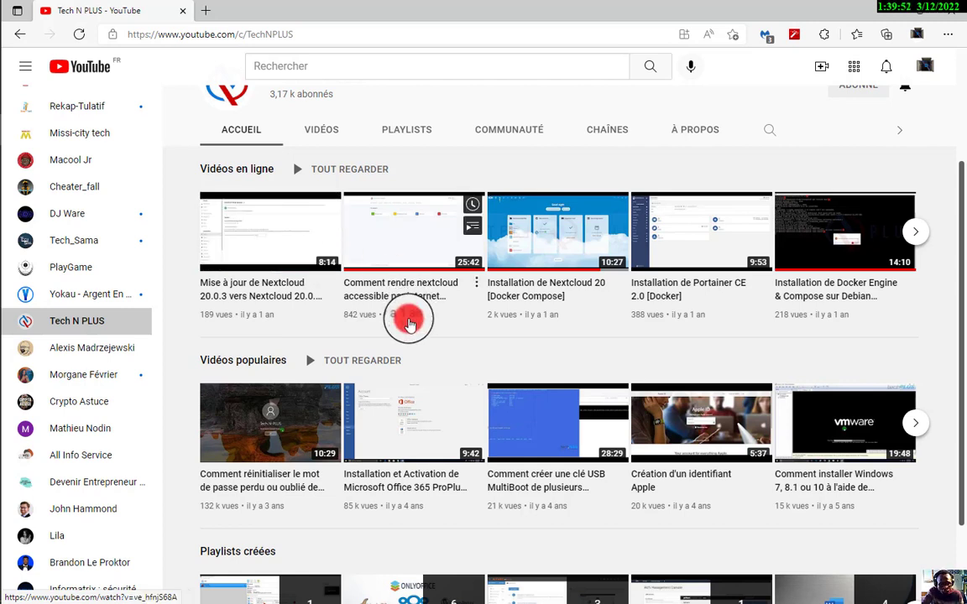
Look over the Tech N PLUS home page from the online videos down to the created playlists and back up
{"action": "scroll", "coordinate": [386, 386], "scroll_direction": "down", "scroll_amount": 3}
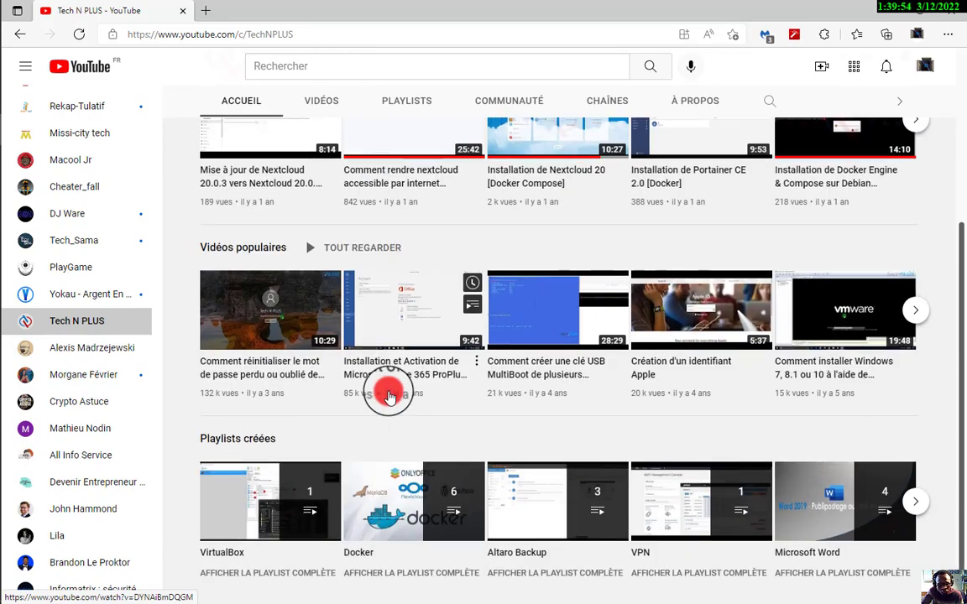
{"action": "scroll", "coordinate": [388, 395], "scroll_direction": "up", "scroll_amount": 4}
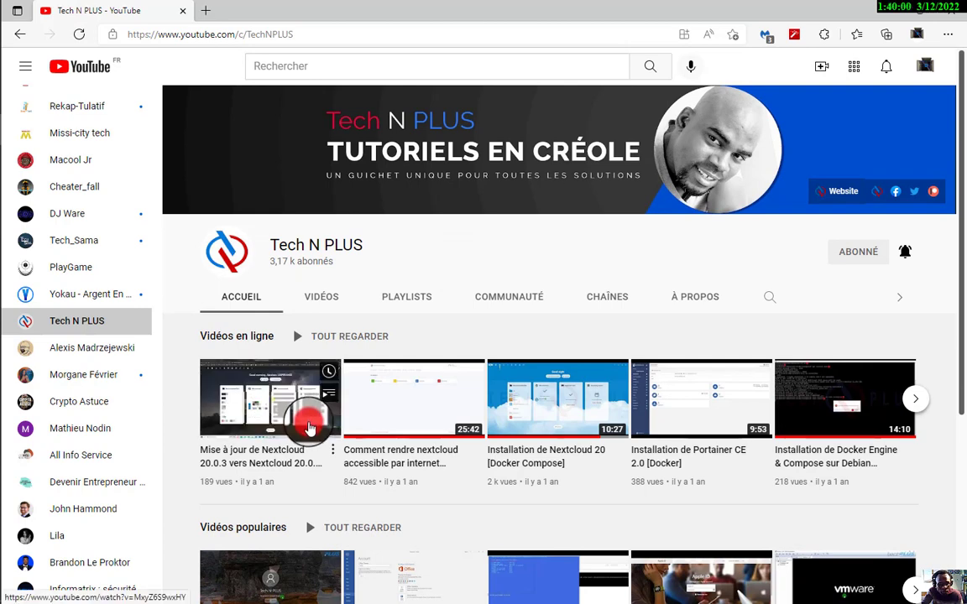
{"action": "scroll", "coordinate": [312, 428], "scroll_direction": "down", "scroll_amount": 1}
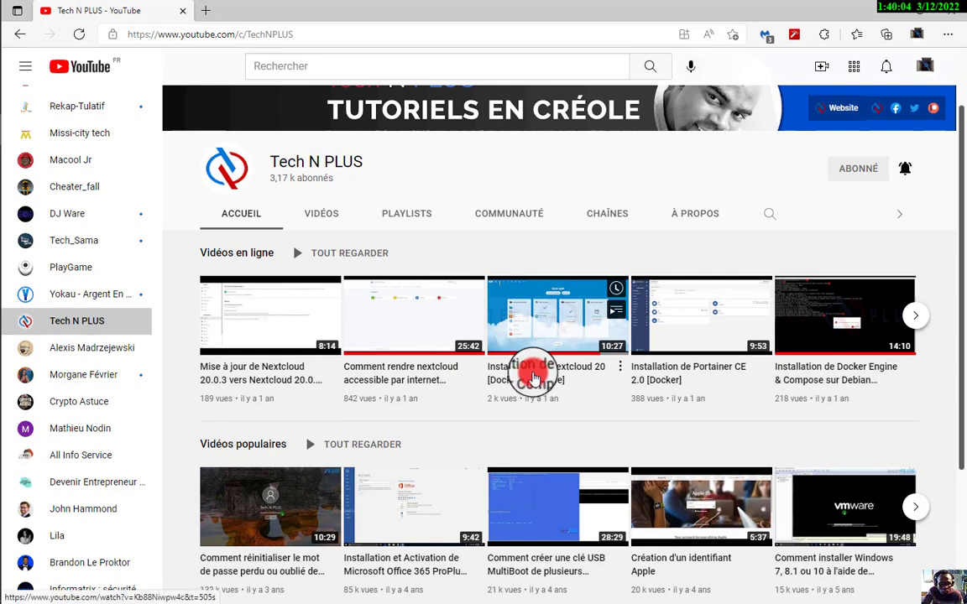
{"action": "scroll", "coordinate": [546, 377], "scroll_direction": "up", "scroll_amount": 1}
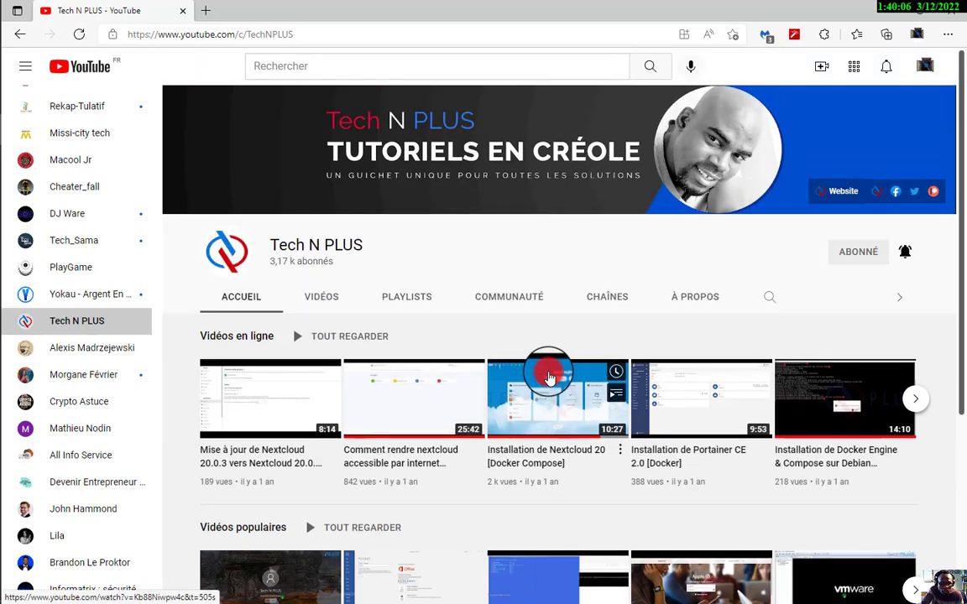
{"action": "scroll", "coordinate": [550, 377], "scroll_direction": "down", "scroll_amount": 1}
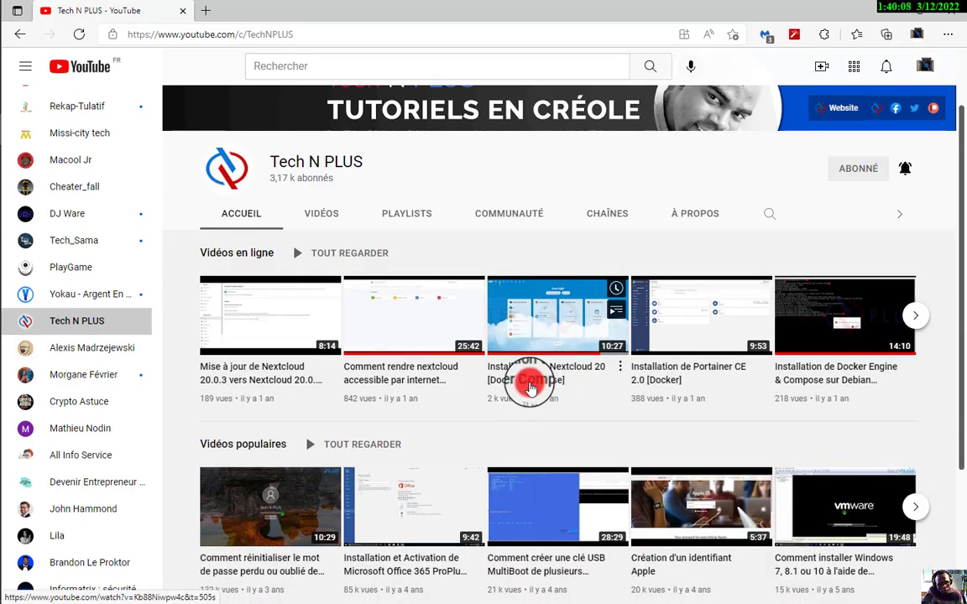
{"action": "scroll", "coordinate": [526, 384], "scroll_direction": "down", "scroll_amount": 2}
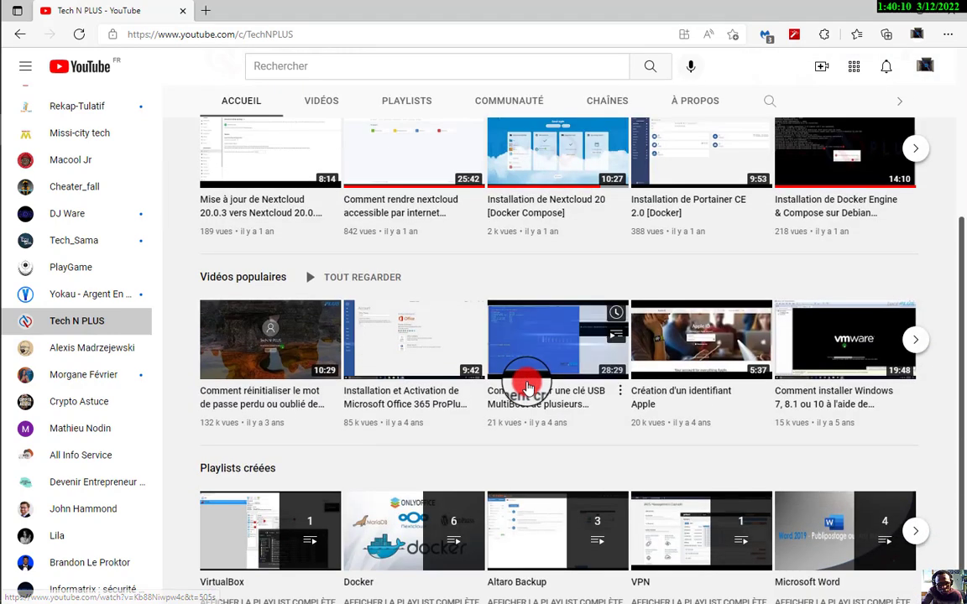
{"action": "scroll", "coordinate": [528, 389], "scroll_direction": "down", "scroll_amount": 1}
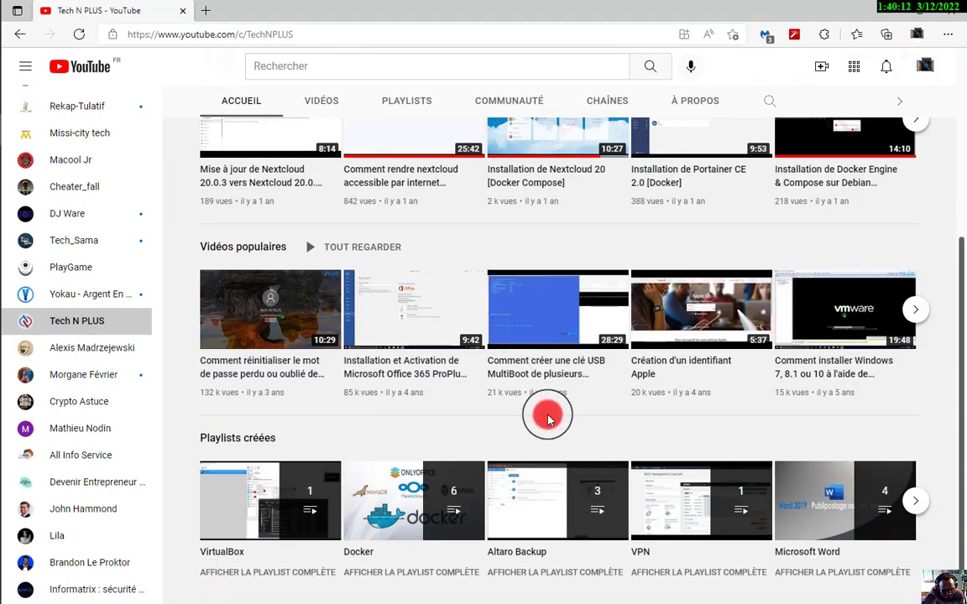
{"action": "scroll", "coordinate": [528, 407], "scroll_direction": "up", "scroll_amount": 2}
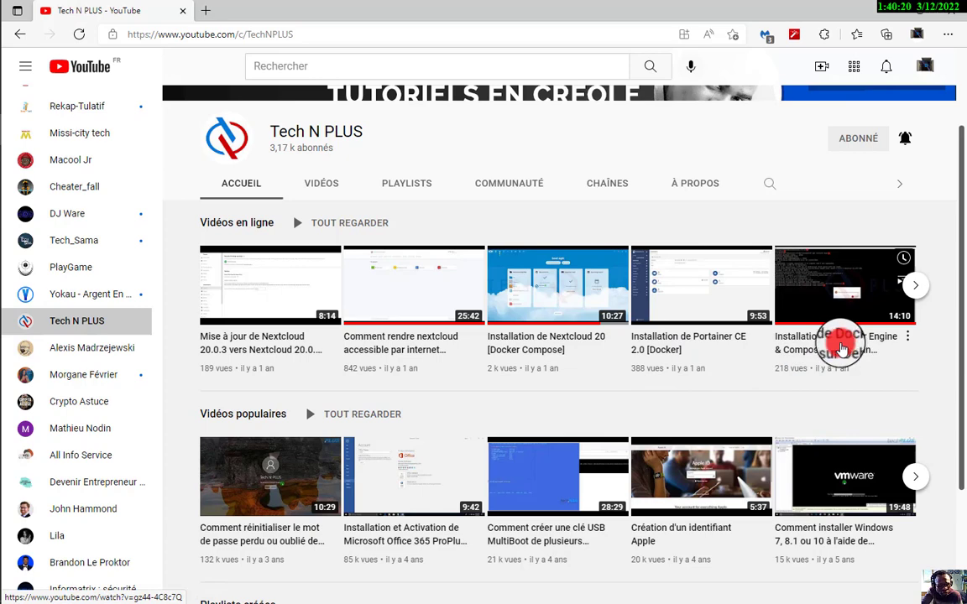
Examine the popular videos and created playlists on the Tech N PLUS home page, and show the next set of popular videos
{"action": "scroll", "coordinate": [514, 378], "scroll_direction": "down", "scroll_amount": 1}
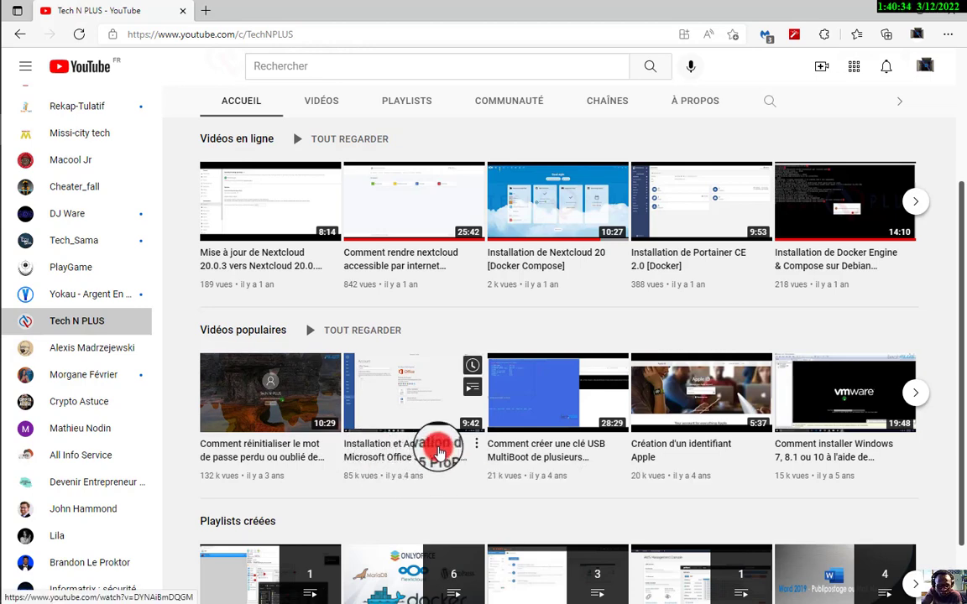
{"action": "scroll", "coordinate": [436, 449], "scroll_direction": "down", "scroll_amount": 1}
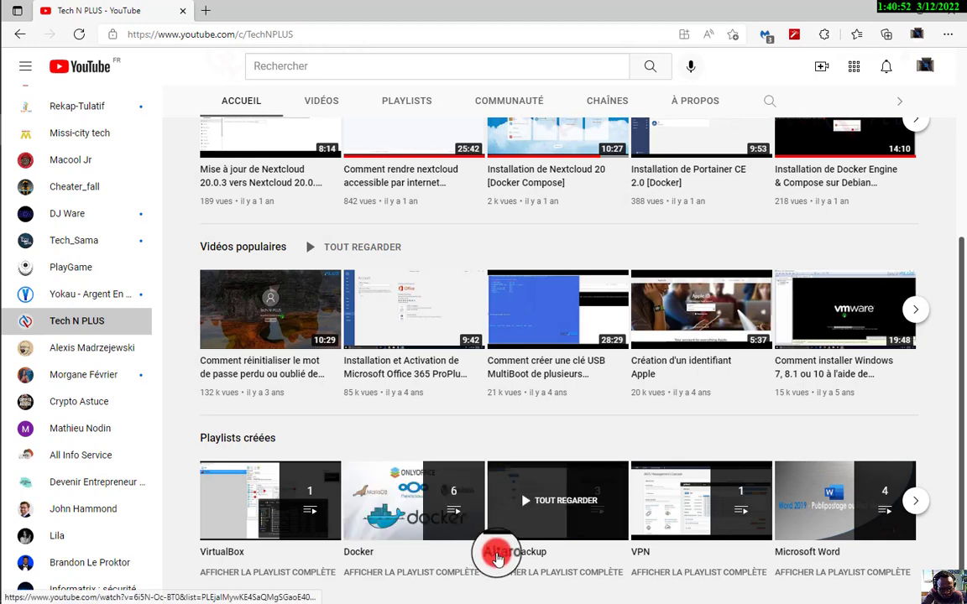
{"action": "scroll", "coordinate": [520, 558], "scroll_direction": "up", "scroll_amount": 1}
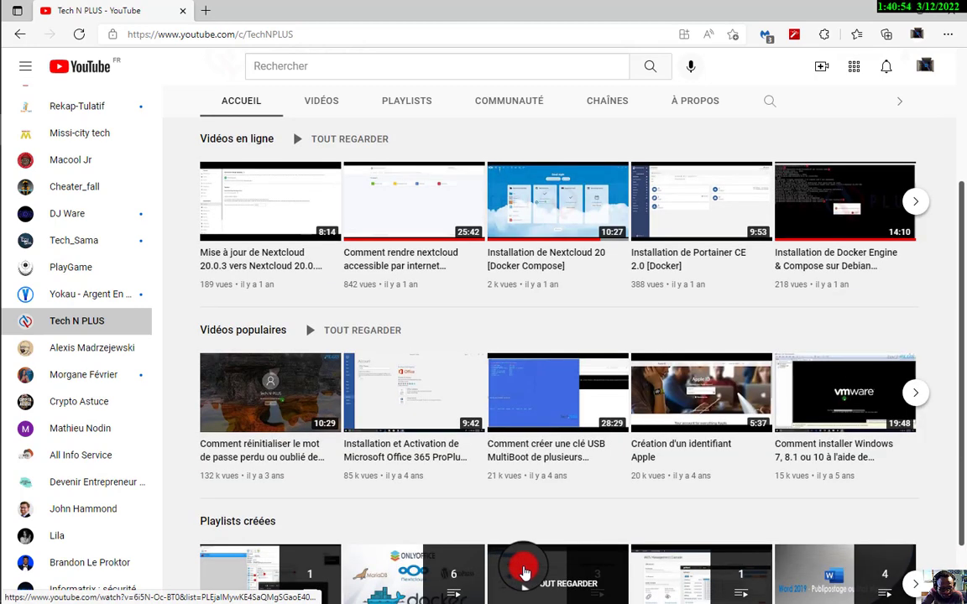
{"action": "scroll", "coordinate": [523, 572], "scroll_direction": "down", "scroll_amount": 1}
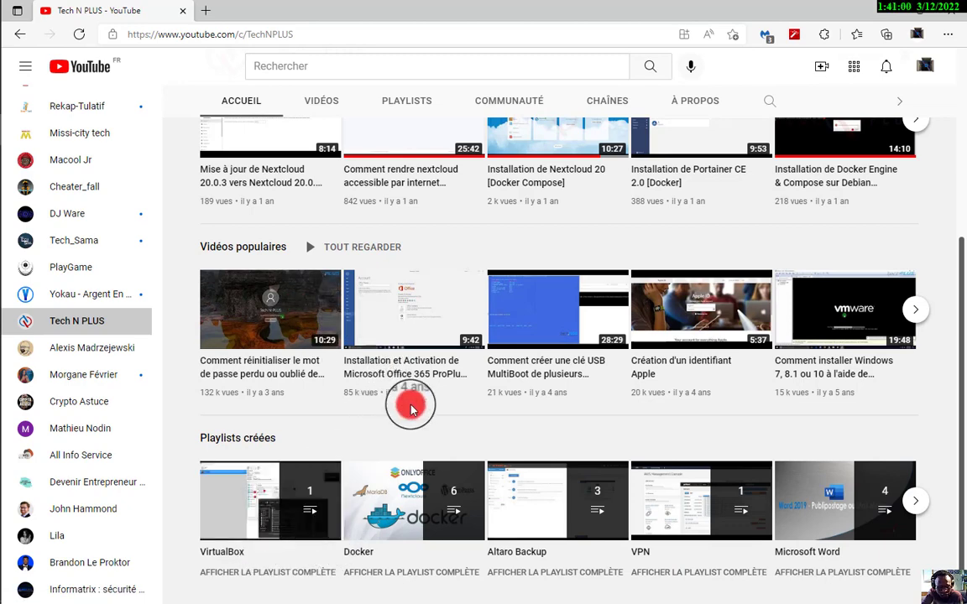
{"action": "left_click", "coordinate": [914, 311]}
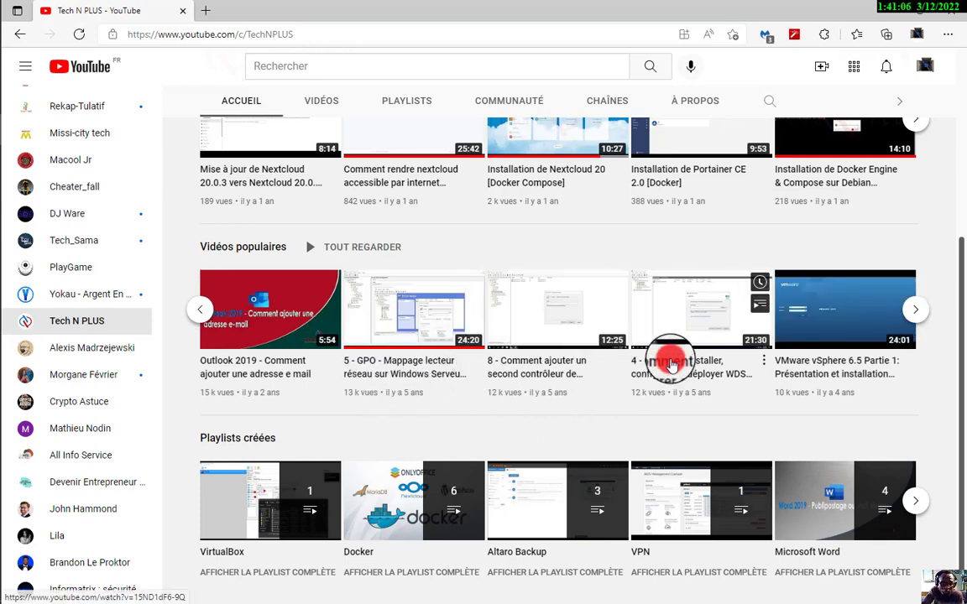
Open YouTube Studio for the smartech2.0 channel and review the dashboard's news, analytics and selected ideas cards
{"action": "left_click", "coordinate": [920, 67]}
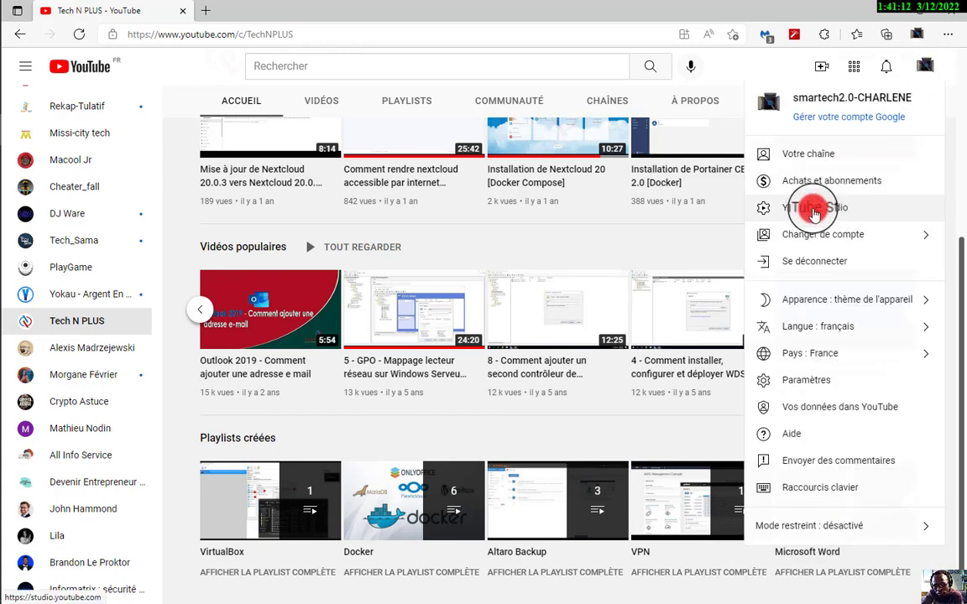
{"action": "left_click", "coordinate": [813, 210]}
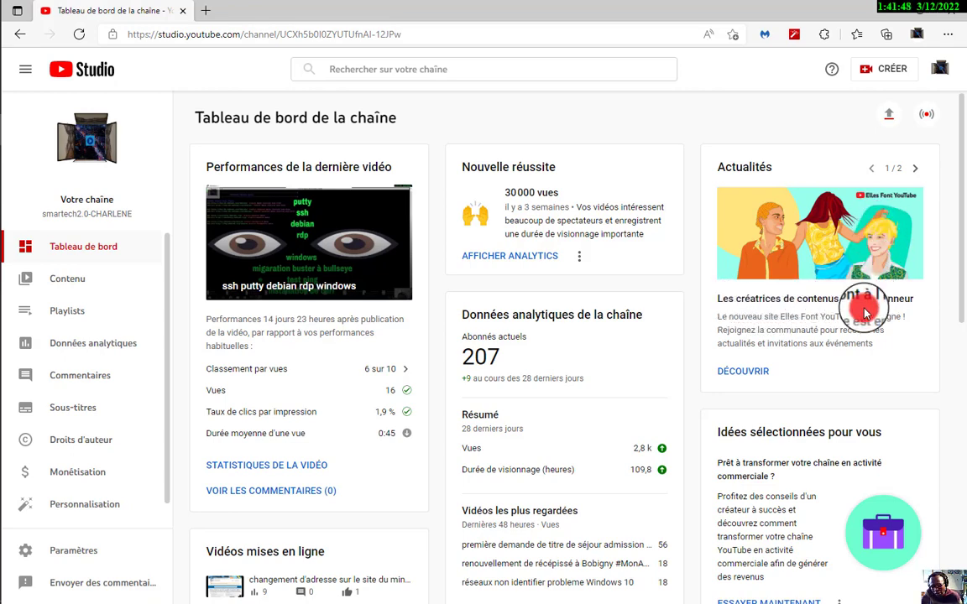
{"action": "scroll", "coordinate": [799, 317], "scroll_direction": "down", "scroll_amount": 1}
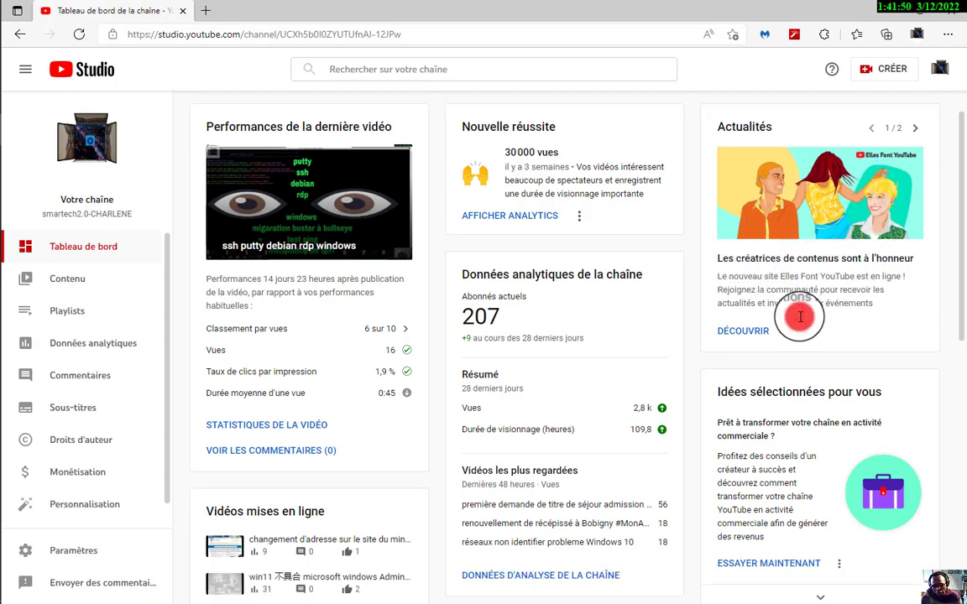
{"action": "scroll", "coordinate": [800, 319], "scroll_direction": "down", "scroll_amount": 1}
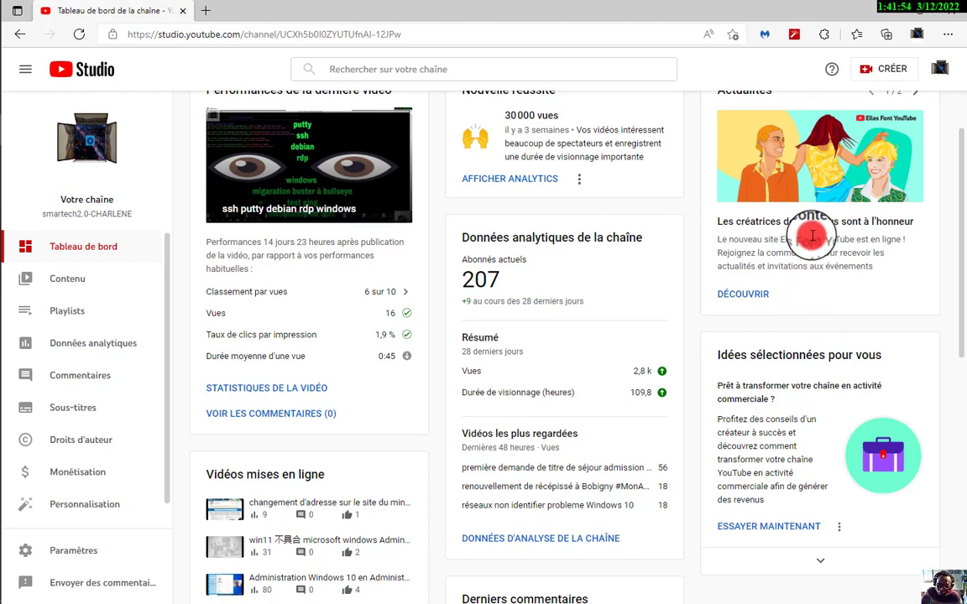
{"action": "scroll", "coordinate": [800, 226], "scroll_direction": "up", "scroll_amount": 2}
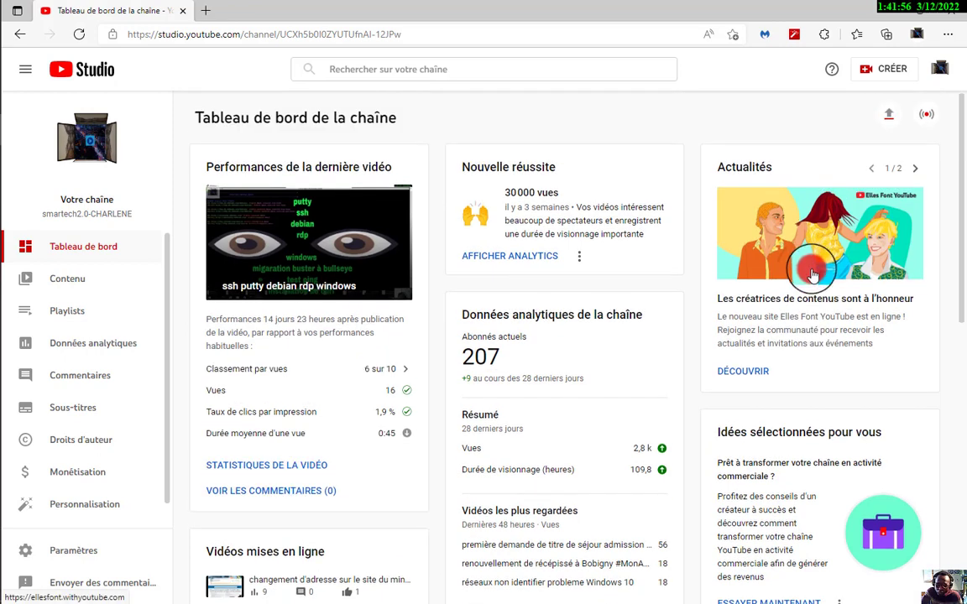
{"action": "scroll", "coordinate": [817, 283], "scroll_direction": "down", "scroll_amount": 4}
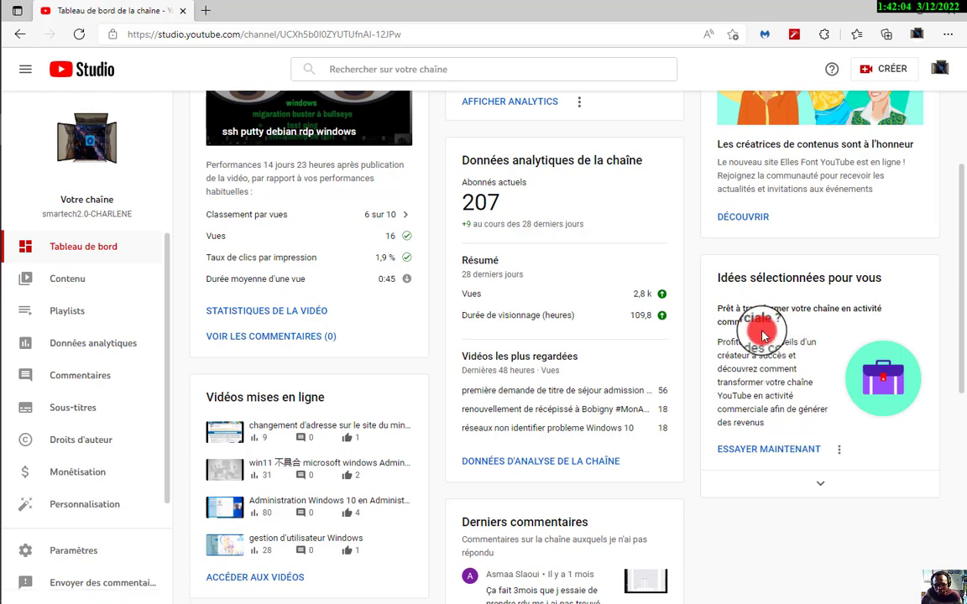
Open the suggested video on turning the channel into a business from the ideas card and pause its playback
{"action": "left_click", "coordinate": [782, 451]}
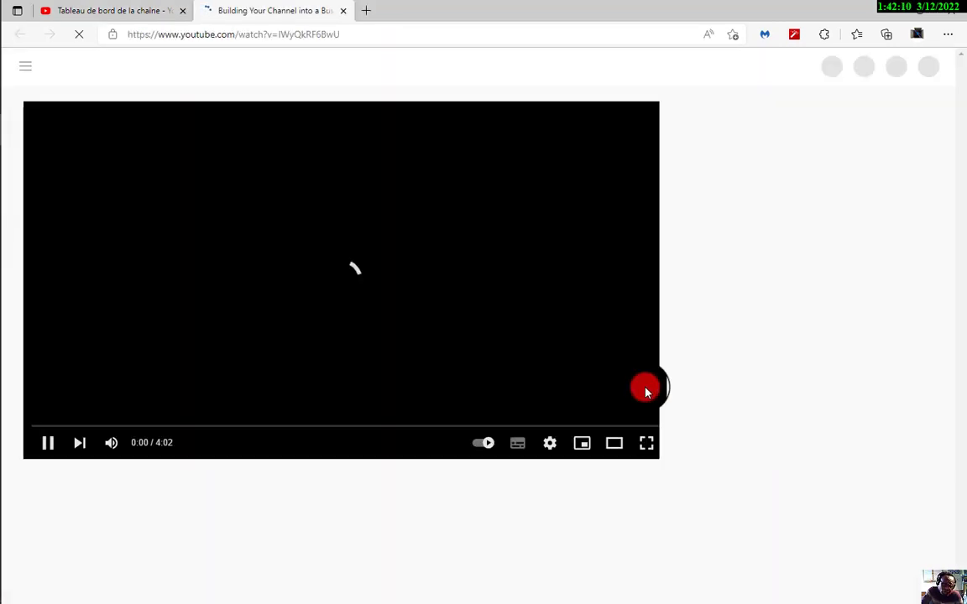
{"action": "left_click", "coordinate": [37, 423]}
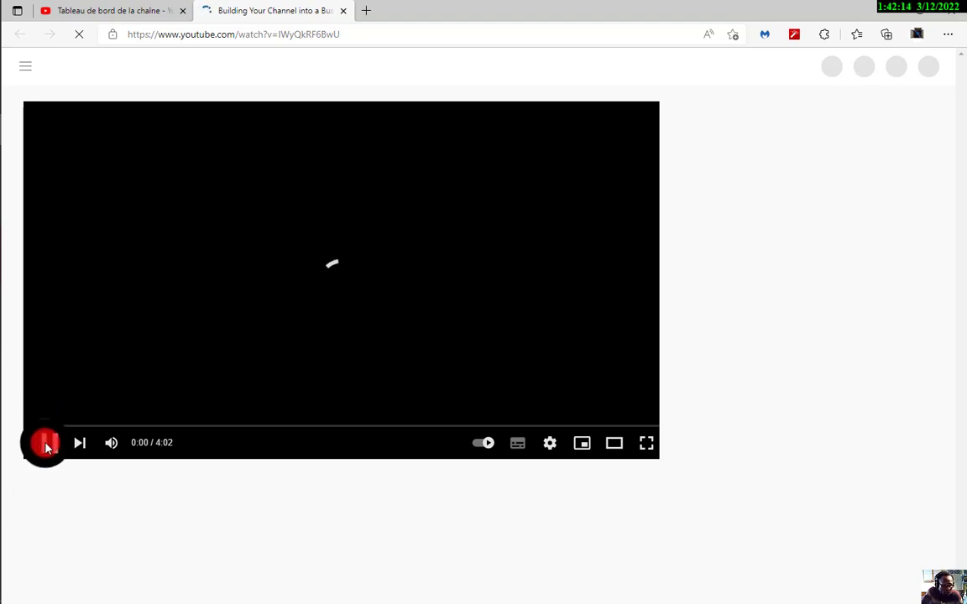
{"action": "left_click", "coordinate": [45, 444]}
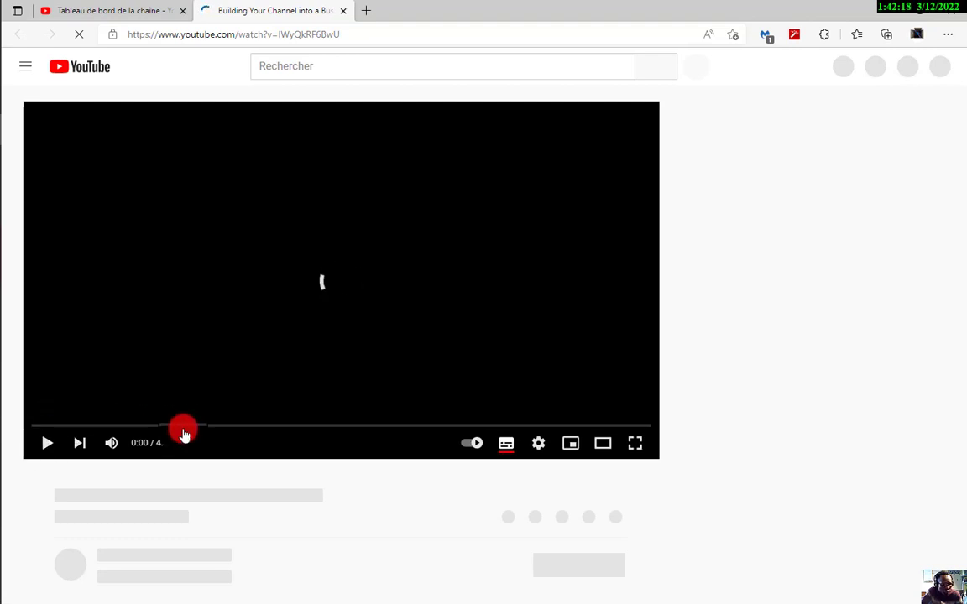
{"action": "left_click", "coordinate": [154, 381]}
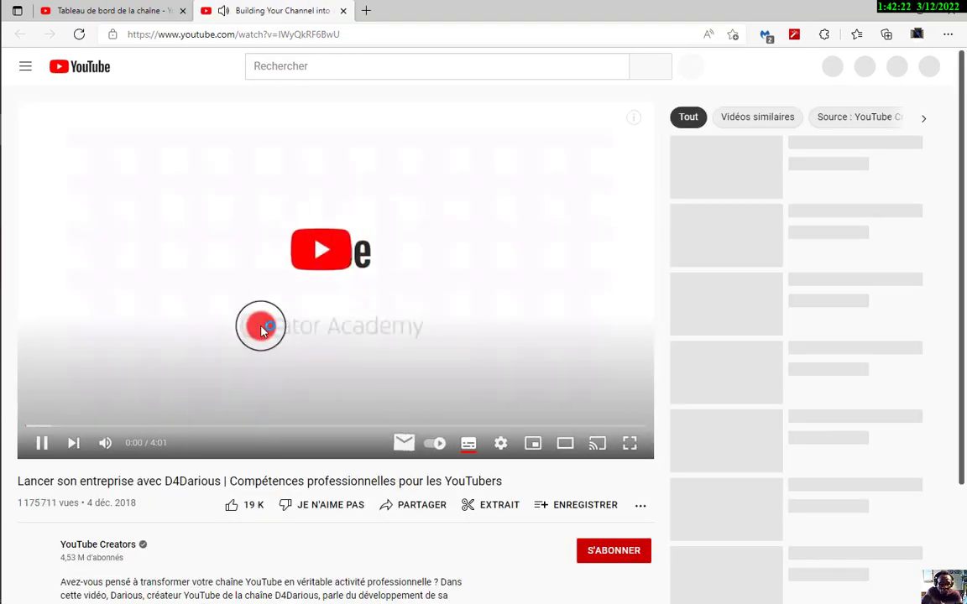
{"action": "scroll", "coordinate": [222, 331], "scroll_direction": "down", "scroll_amount": 1}
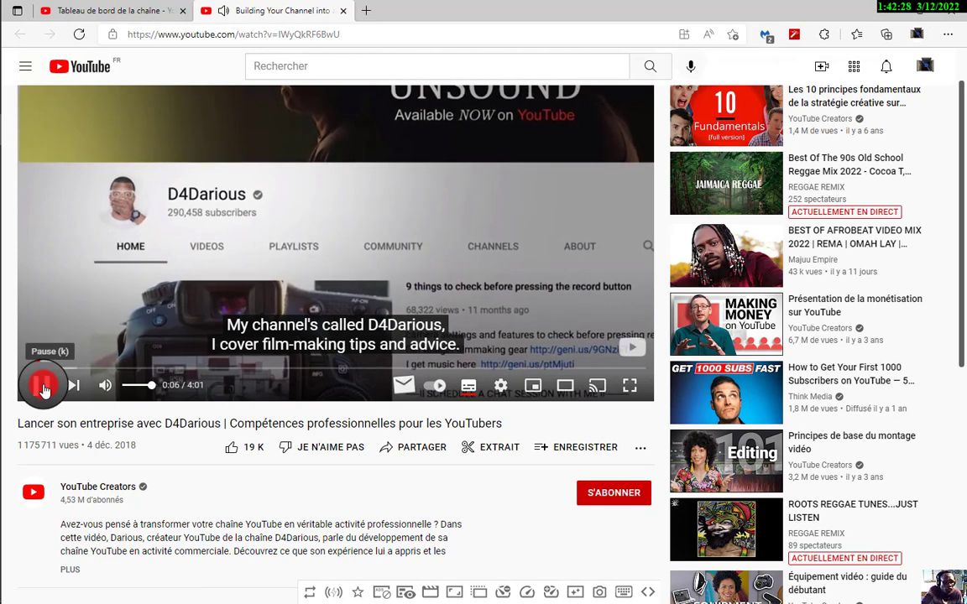
{"action": "left_click", "coordinate": [44, 387]}
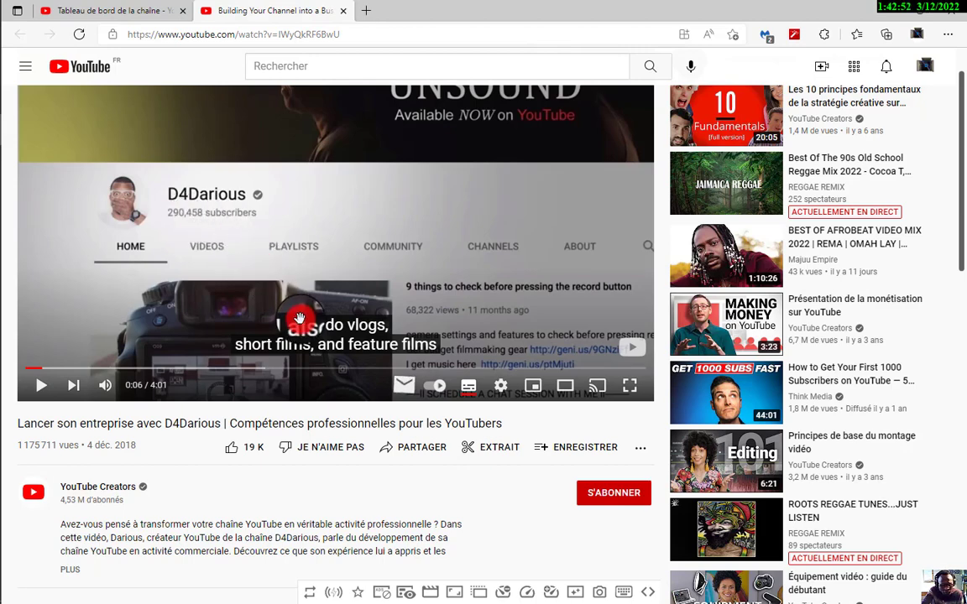
Skim the paused video's description and comments area, and close the video page to return to the Studio dashboard
{"action": "scroll", "coordinate": [297, 319], "scroll_direction": "down", "scroll_amount": 2}
{"action": "scroll", "coordinate": [280, 302], "scroll_direction": "up", "scroll_amount": 1}
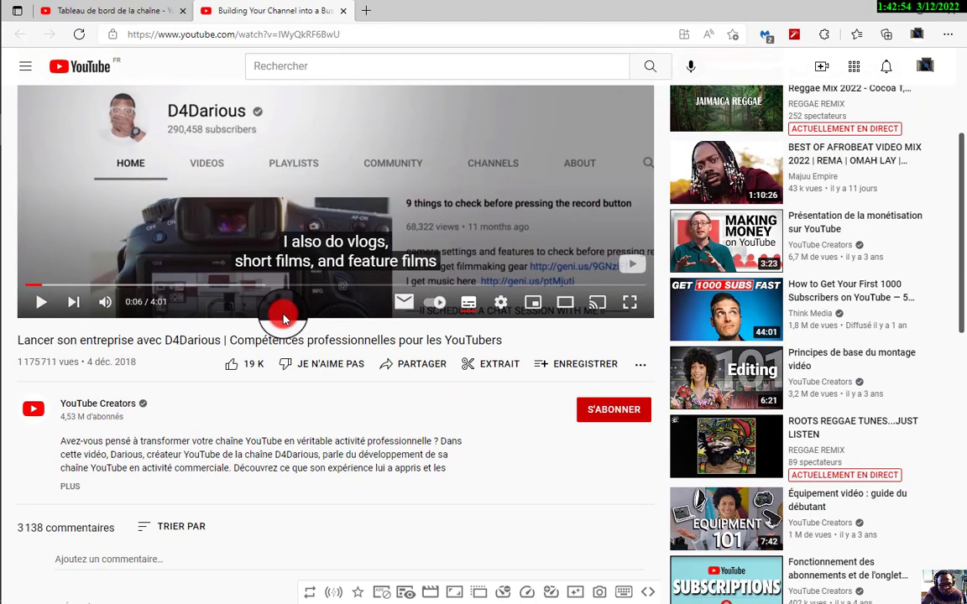
{"action": "scroll", "coordinate": [87, 108], "scroll_direction": "up", "scroll_amount": 1}
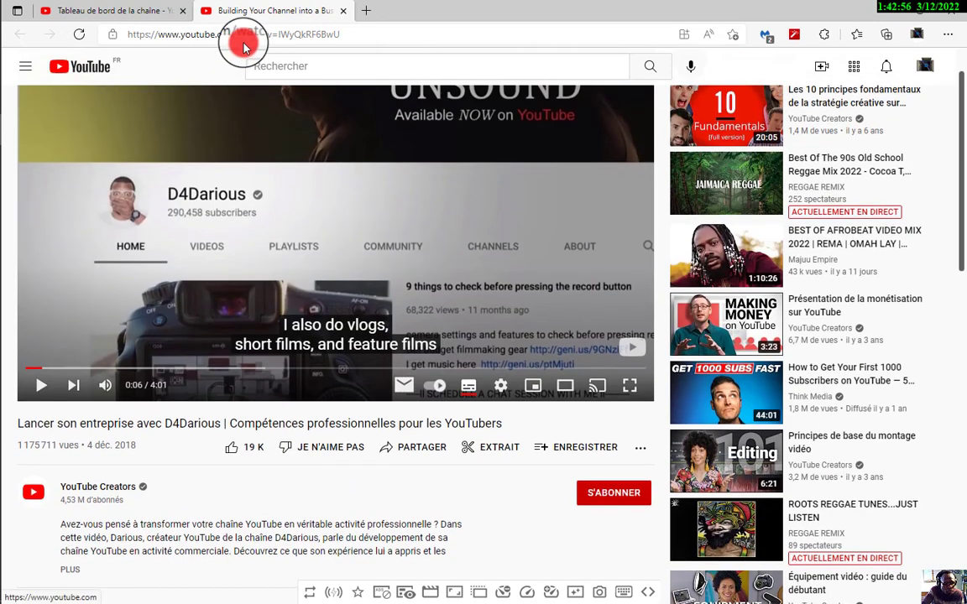
{"action": "left_click", "coordinate": [343, 11]}
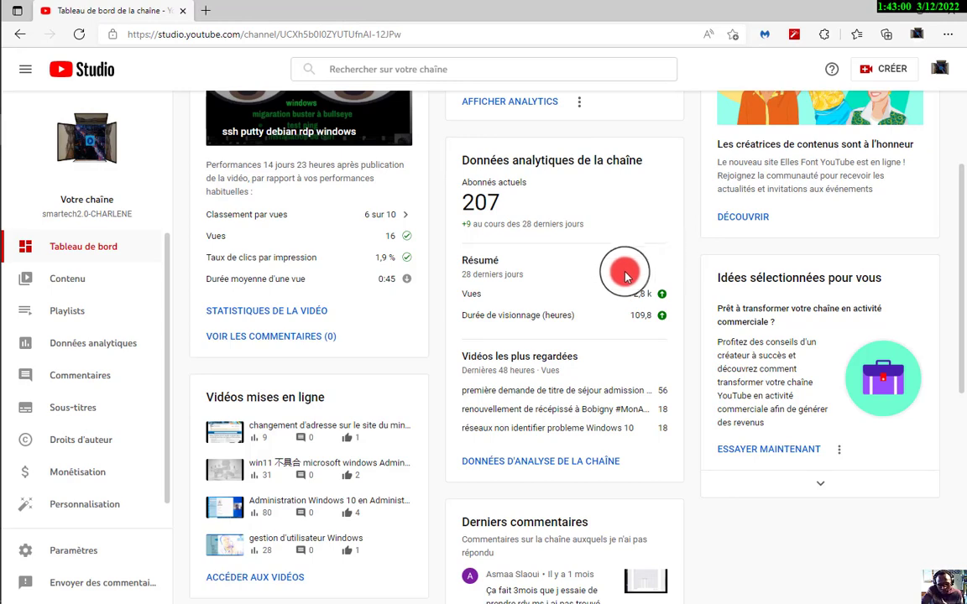
Review the latest comments, recent subscribers and published videos cards on the Studio dashboard
{"action": "scroll", "coordinate": [623, 269], "scroll_direction": "down", "scroll_amount": 2}
{"action": "scroll", "coordinate": [599, 347], "scroll_direction": "down", "scroll_amount": 2}
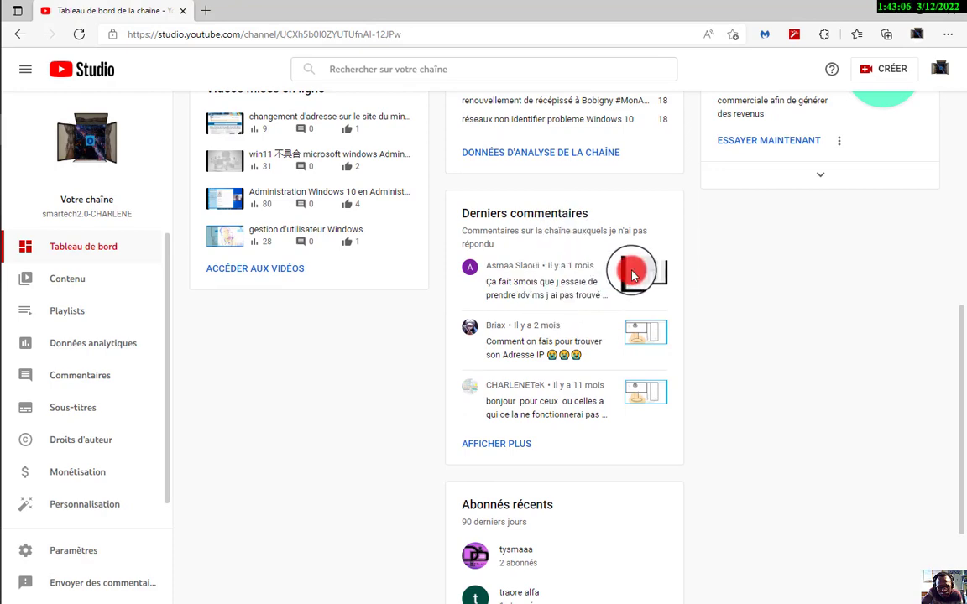
{"action": "scroll", "coordinate": [603, 404], "scroll_direction": "down", "scroll_amount": 2}
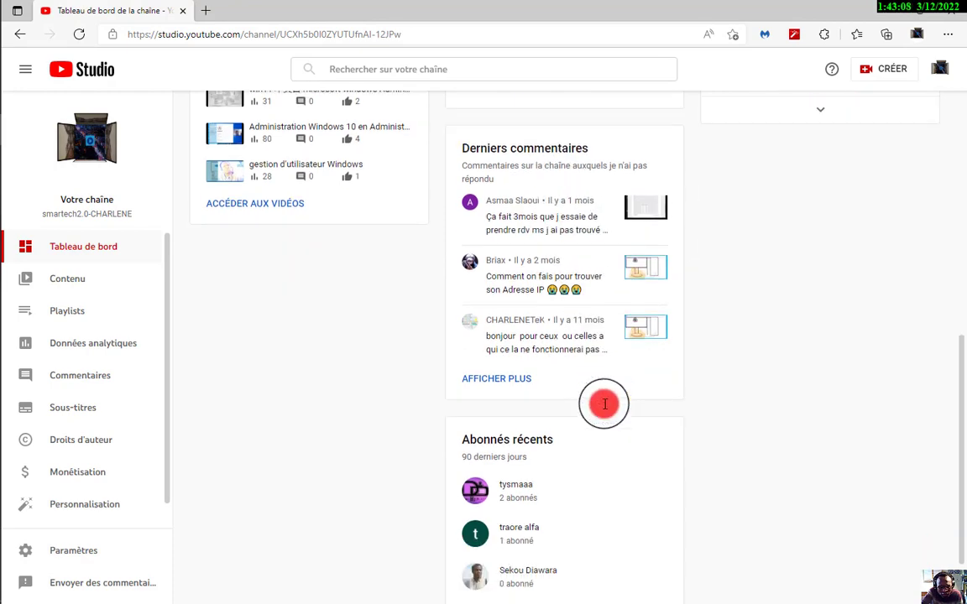
{"action": "scroll", "coordinate": [597, 378], "scroll_direction": "up", "scroll_amount": 2}
{"action": "scroll", "coordinate": [593, 411], "scroll_direction": "up", "scroll_amount": 2}
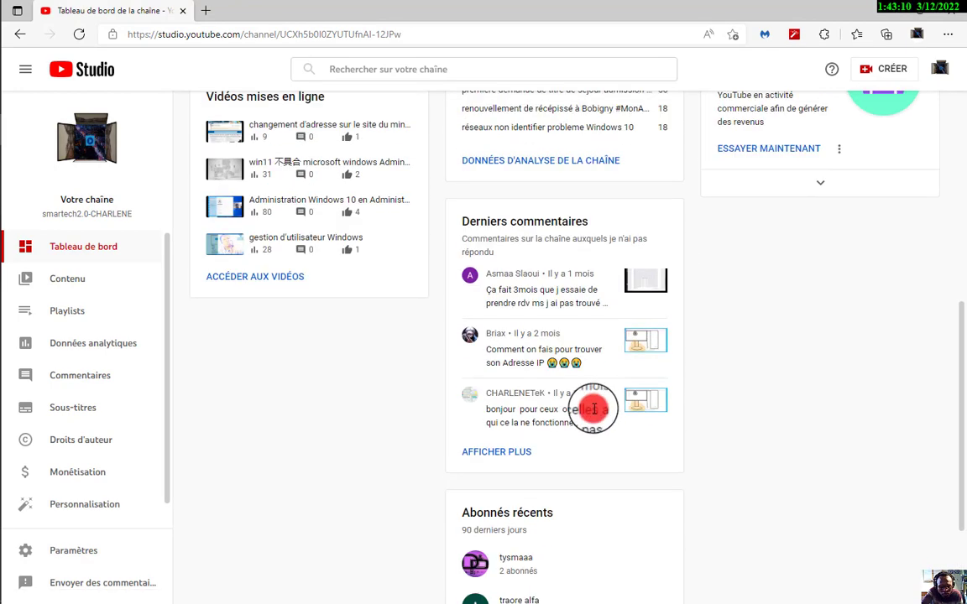
{"action": "scroll", "coordinate": [593, 411], "scroll_direction": "down", "scroll_amount": 1}
{"action": "scroll", "coordinate": [593, 411], "scroll_direction": "up", "scroll_amount": 3}
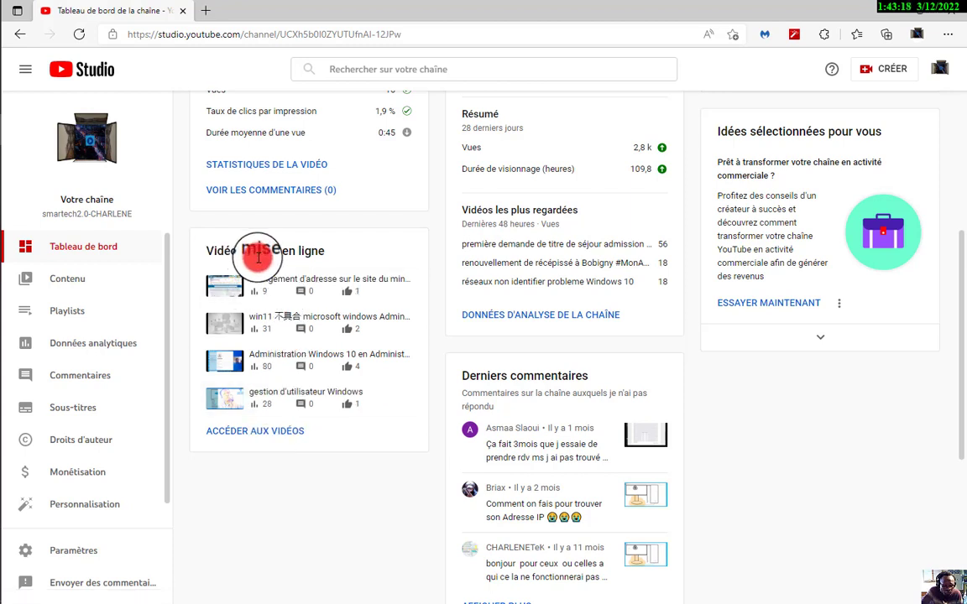
Open the channel's full list of uploaded videos and browse it from the newest to the oldest uploads and back
{"action": "left_click", "coordinate": [258, 432]}
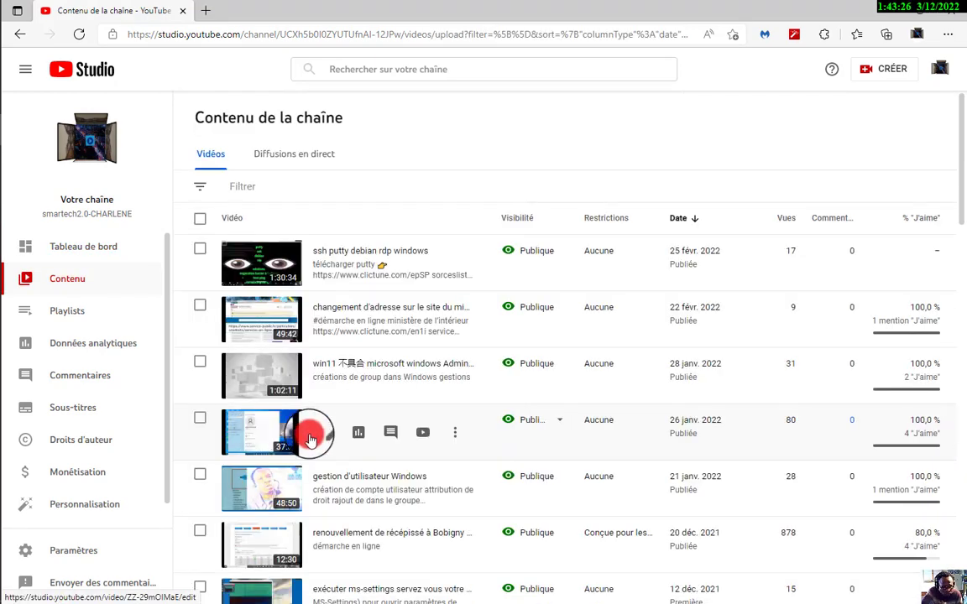
{"action": "scroll", "coordinate": [285, 436], "scroll_direction": "down", "scroll_amount": 2}
{"action": "scroll", "coordinate": [318, 438], "scroll_direction": "down", "scroll_amount": 5}
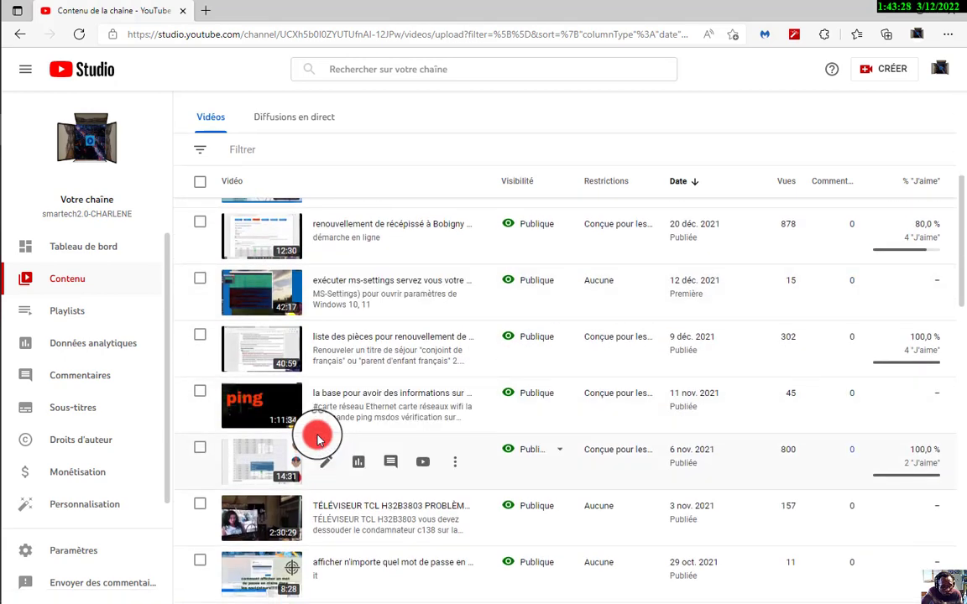
{"action": "scroll", "coordinate": [326, 451], "scroll_direction": "down", "scroll_amount": 6}
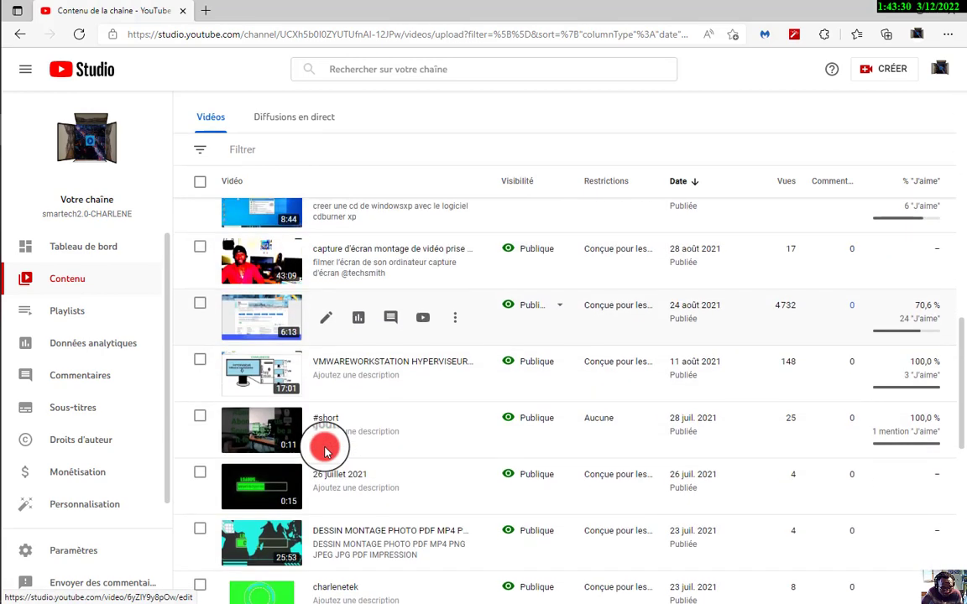
{"action": "scroll", "coordinate": [326, 453], "scroll_direction": "down", "scroll_amount": 4}
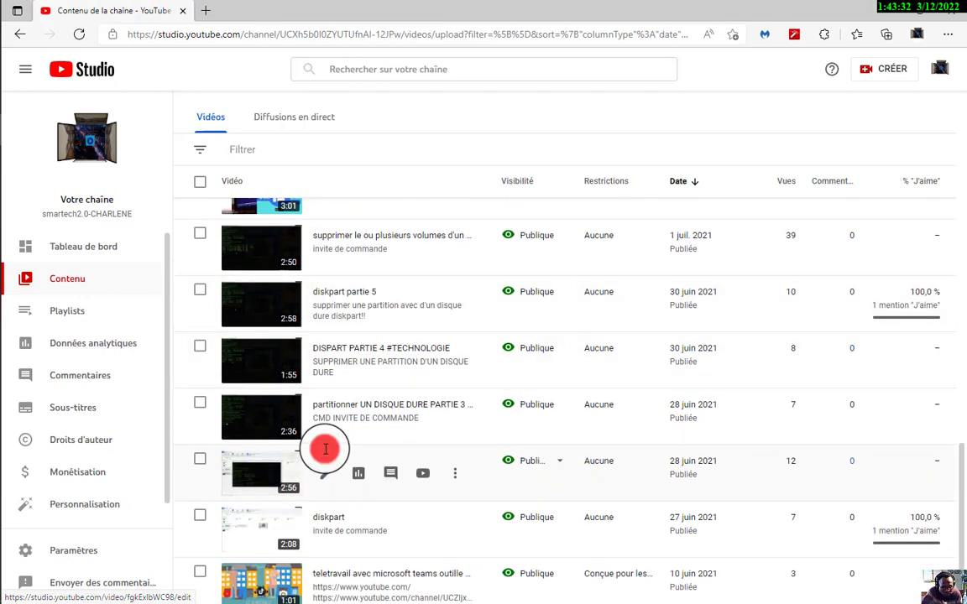
{"action": "scroll", "coordinate": [336, 409], "scroll_direction": "up", "scroll_amount": 5}
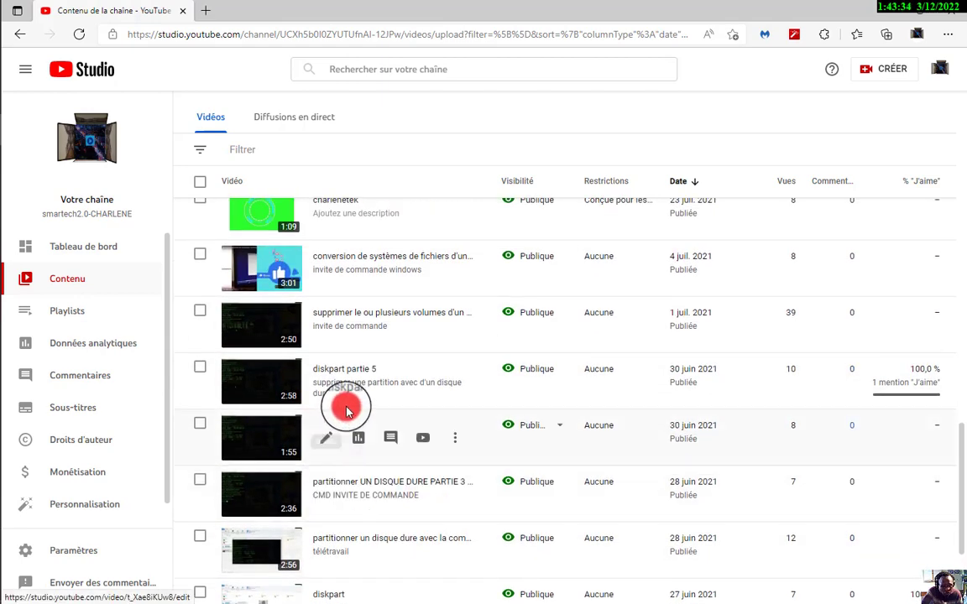
{"action": "scroll", "coordinate": [348, 411], "scroll_direction": "up", "scroll_amount": 9}
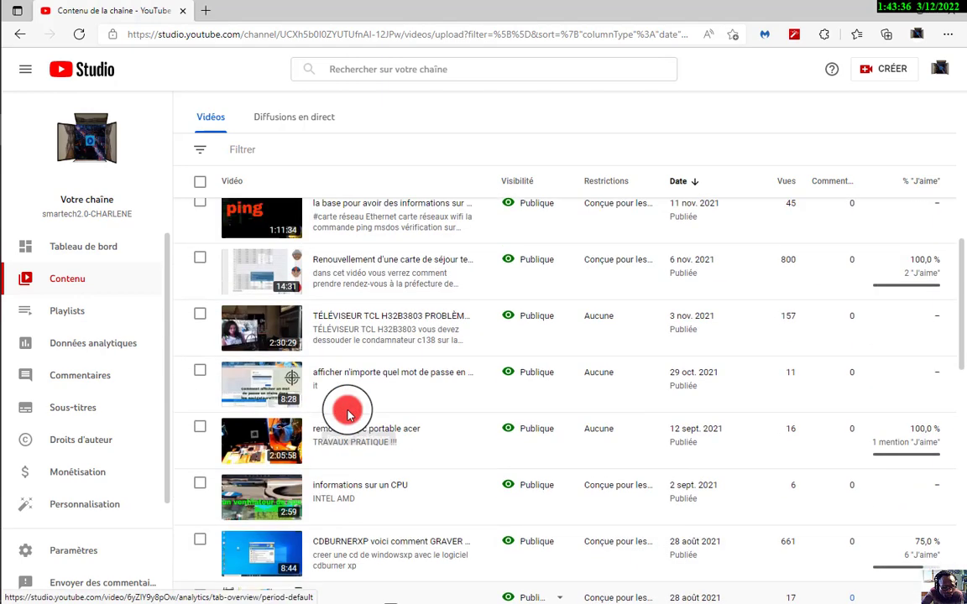
{"action": "scroll", "coordinate": [347, 414], "scroll_direction": "up", "scroll_amount": 3}
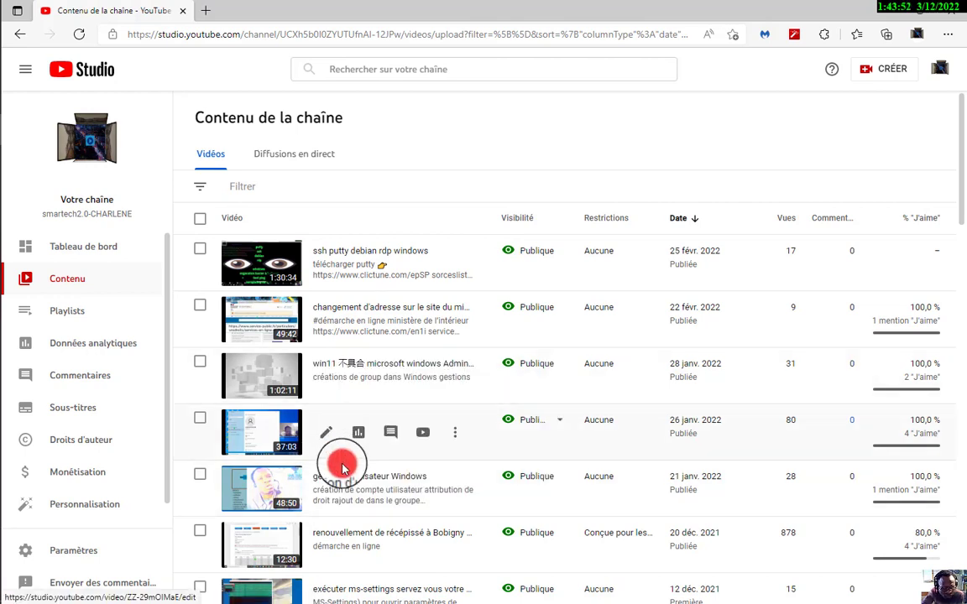
Open the details of the TÉLÉVISEUR TCL H32B3803 sound repair video and play its preview full screen from about 0:23:00
{"action": "scroll", "coordinate": [340, 502], "scroll_direction": "down", "scroll_amount": 1}
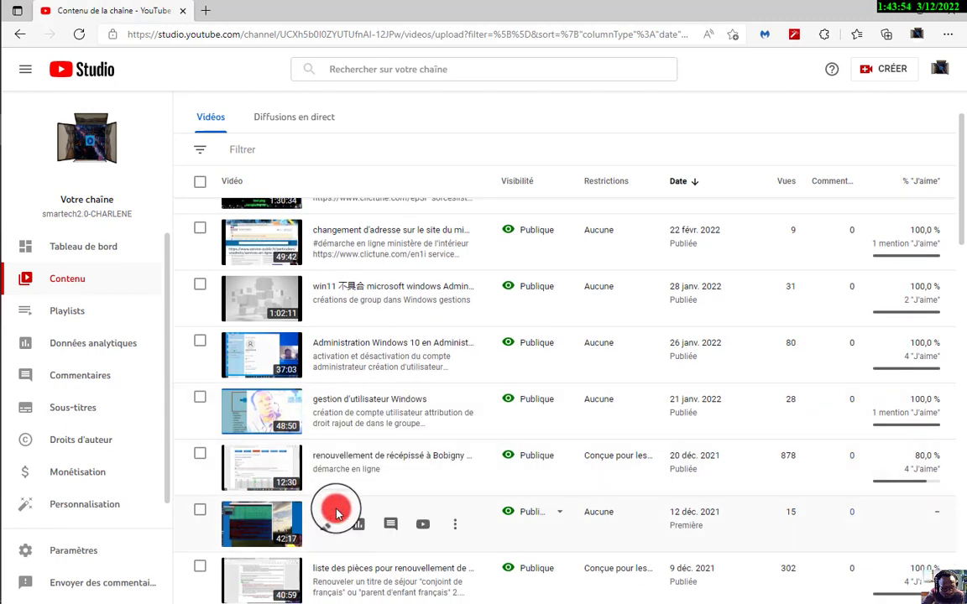
{"action": "scroll", "coordinate": [337, 508], "scroll_direction": "down", "scroll_amount": 3}
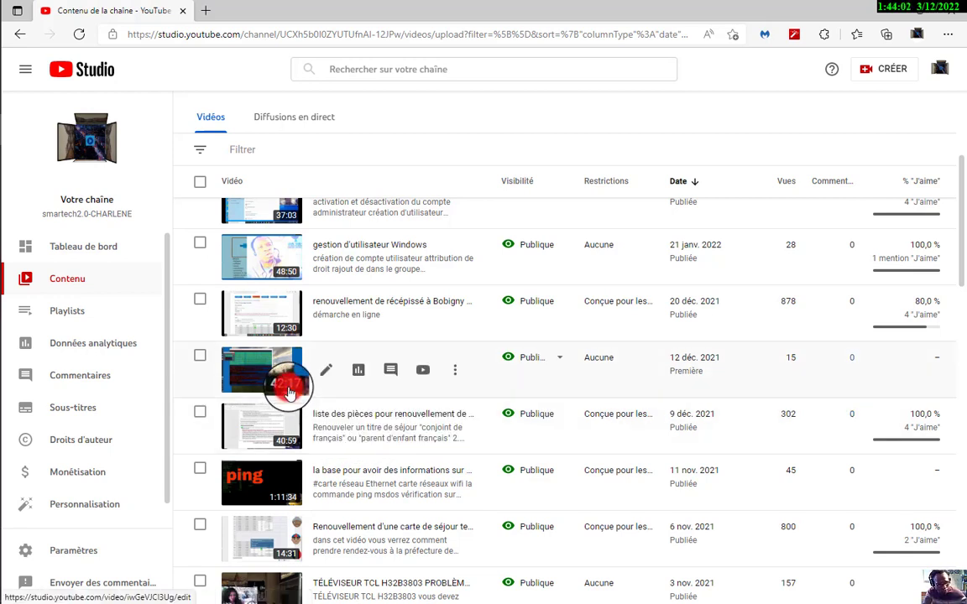
{"action": "scroll", "coordinate": [288, 391], "scroll_direction": "down", "scroll_amount": 3}
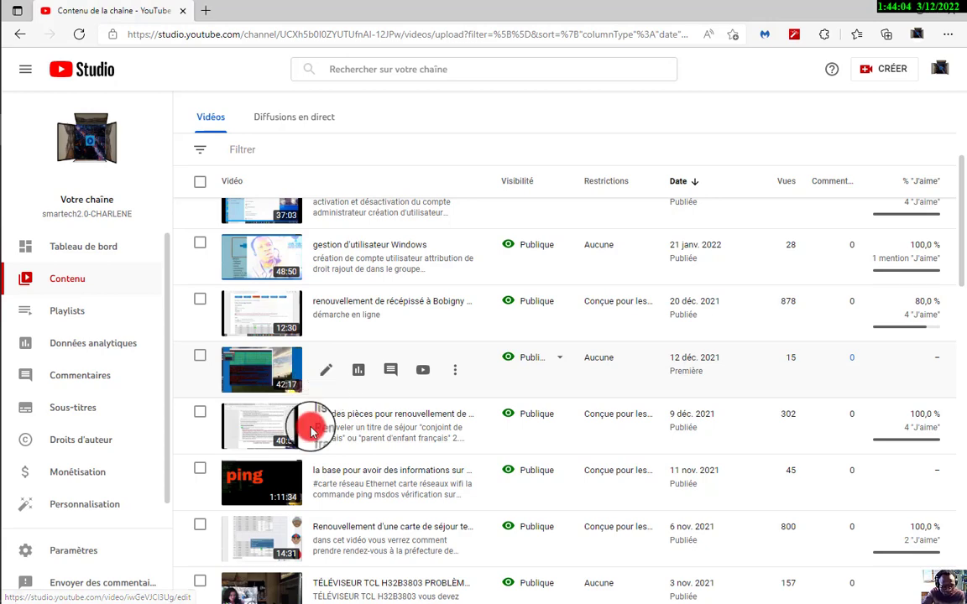
{"action": "scroll", "coordinate": [326, 513], "scroll_direction": "down", "scroll_amount": 2}
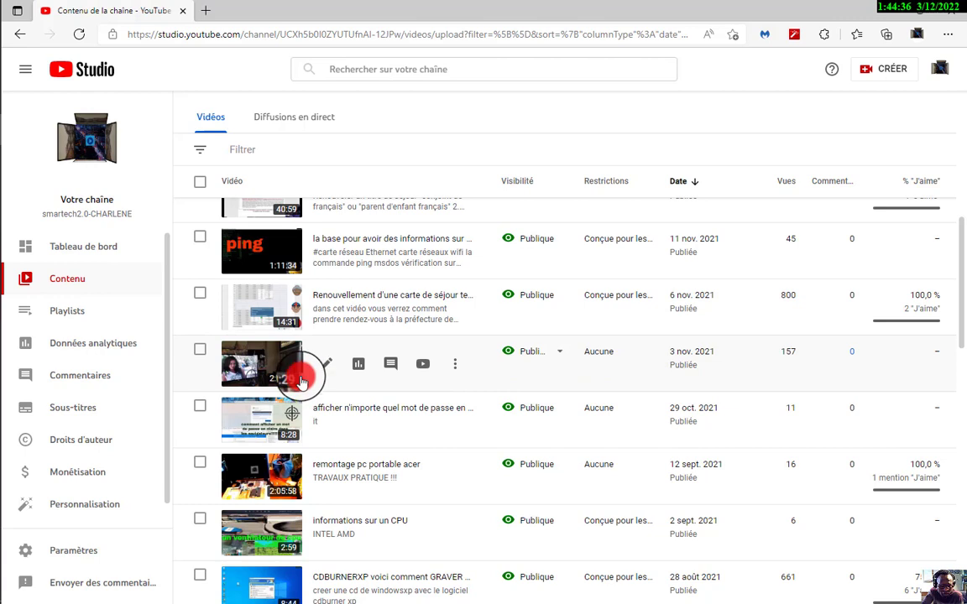
{"action": "left_click", "coordinate": [275, 380]}
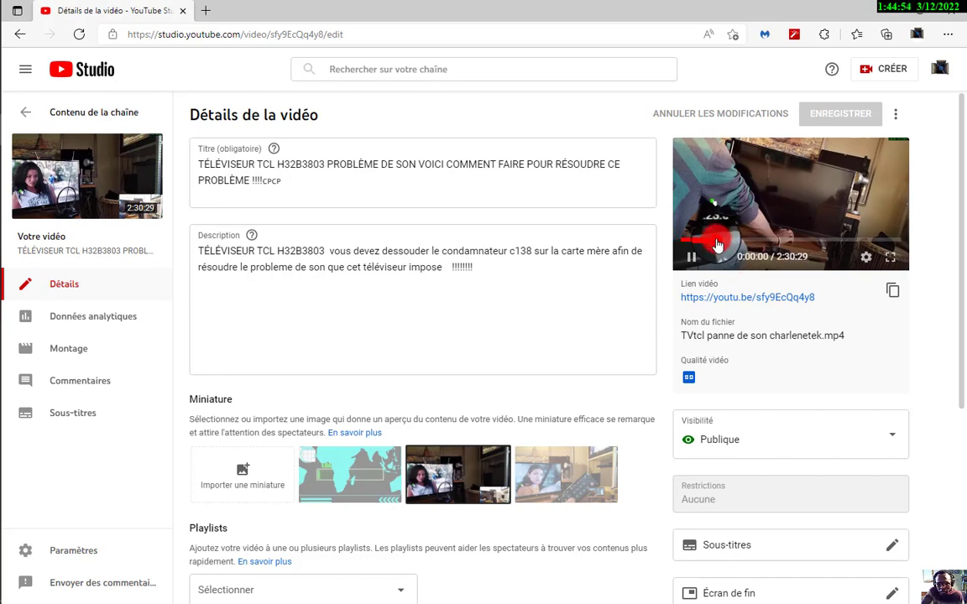
{"action": "left_click", "coordinate": [716, 242]}
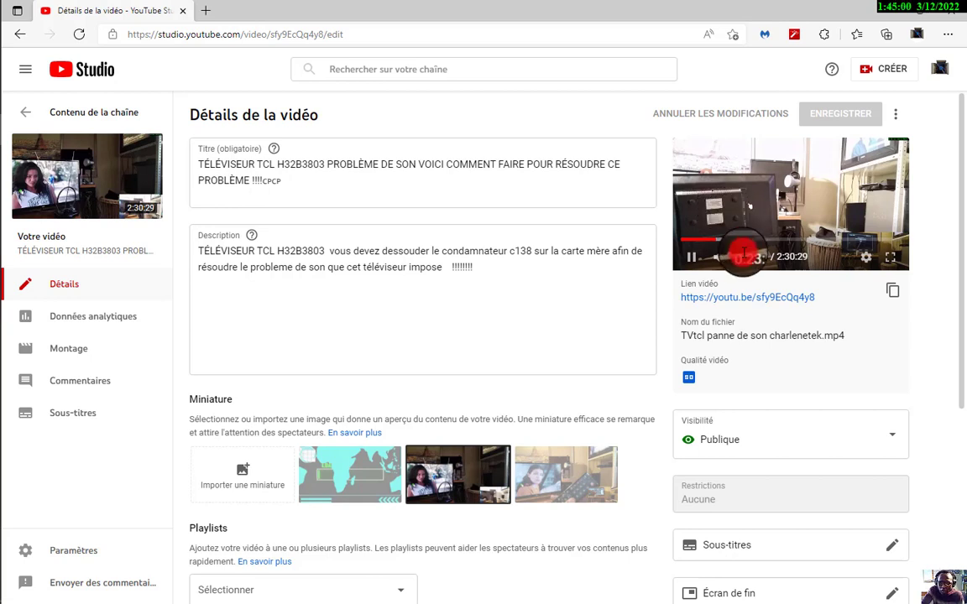
{"action": "left_click", "coordinate": [889, 257]}
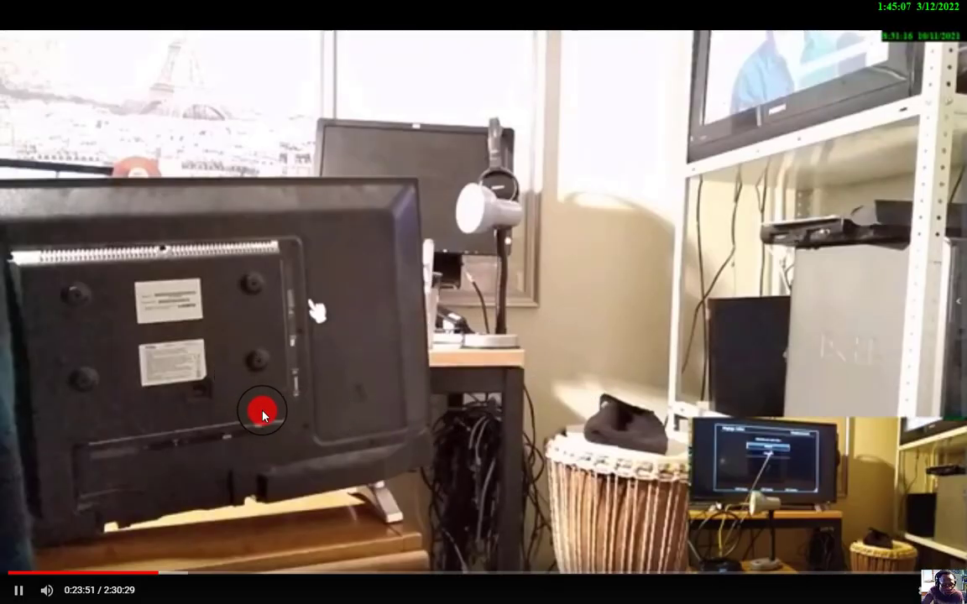
Skim the full-screen TV repair video by skipping ahead in stages to about 1:57:00, and leave full screen
{"action": "left_click", "coordinate": [184, 579]}
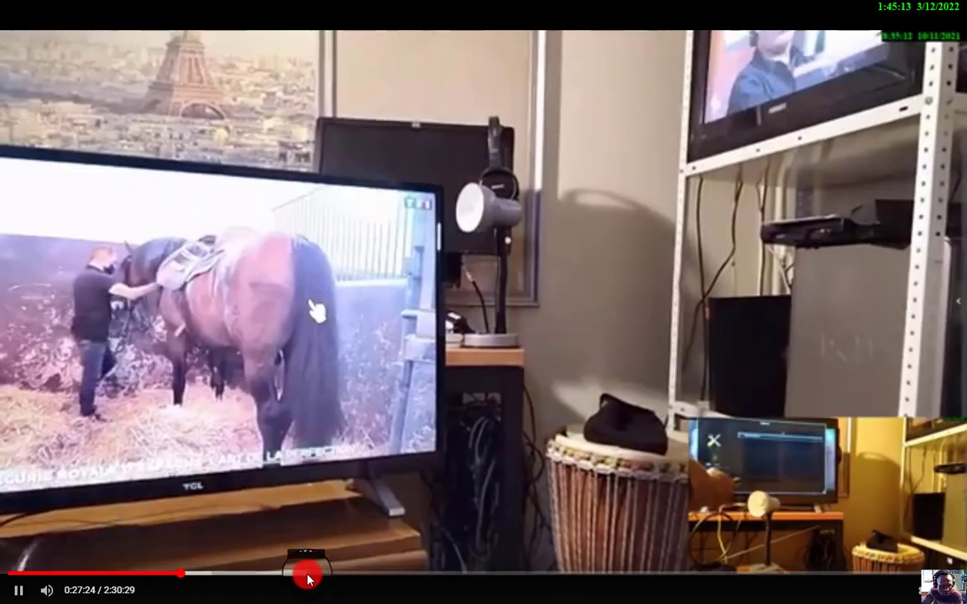
{"action": "left_click", "coordinate": [307, 578]}
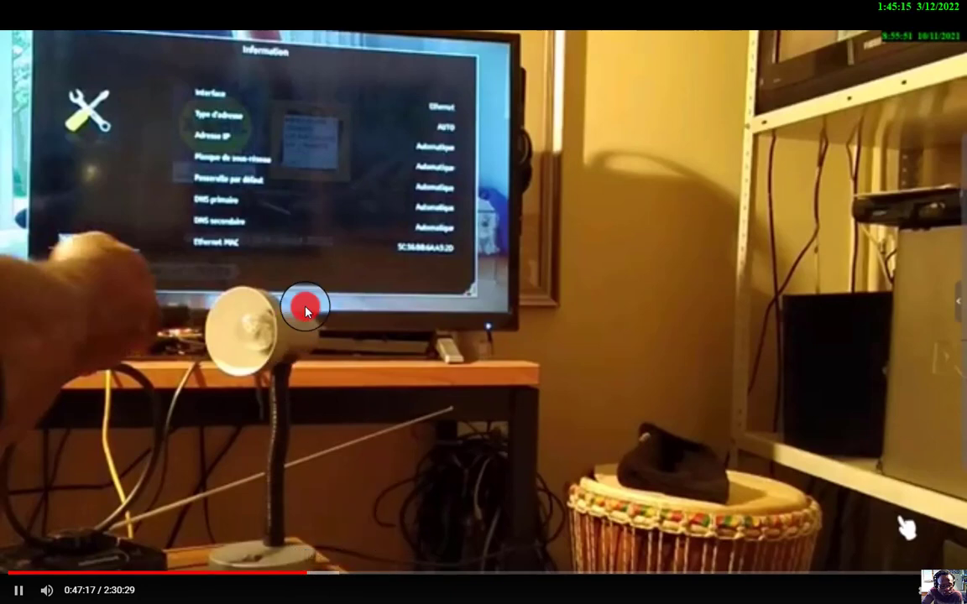
{"action": "left_click", "coordinate": [431, 578]}
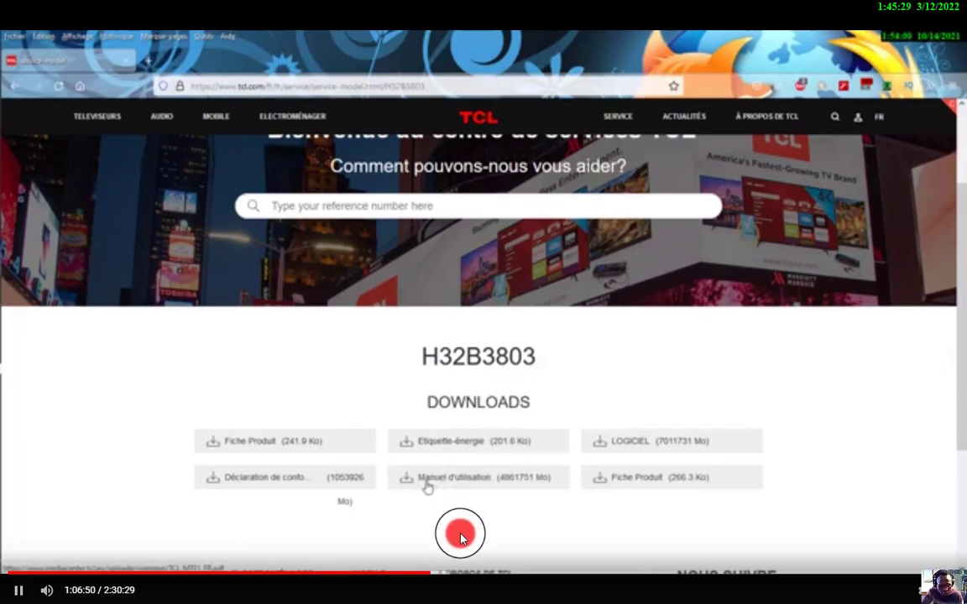
{"action": "left_click", "coordinate": [502, 572]}
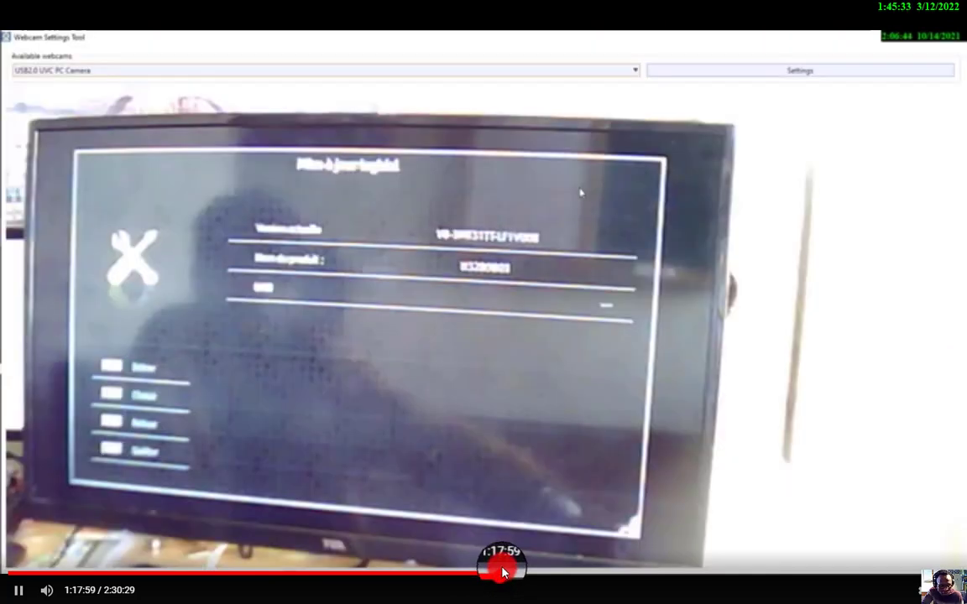
{"action": "left_click", "coordinate": [581, 573]}
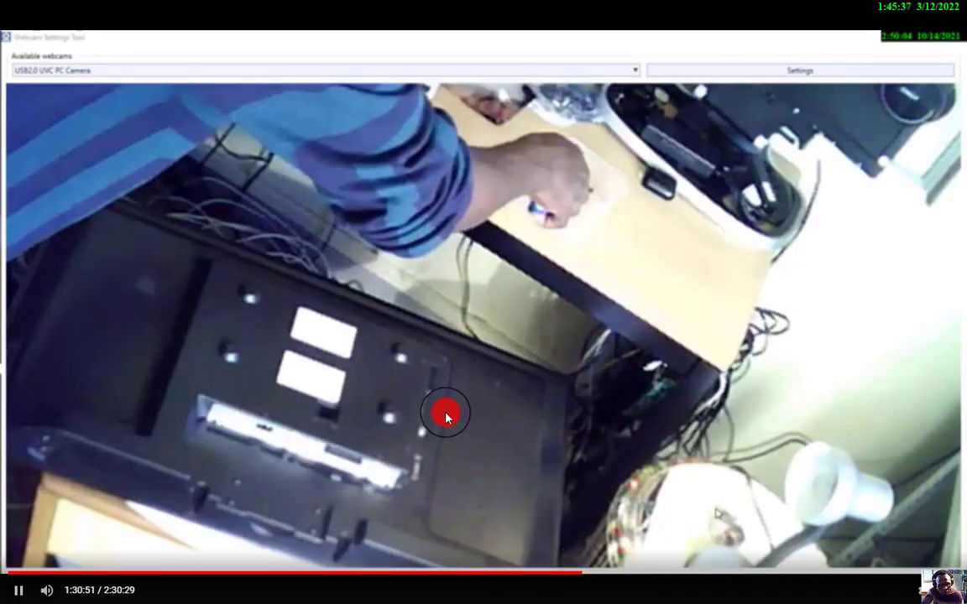
{"action": "left_click", "coordinate": [617, 572]}
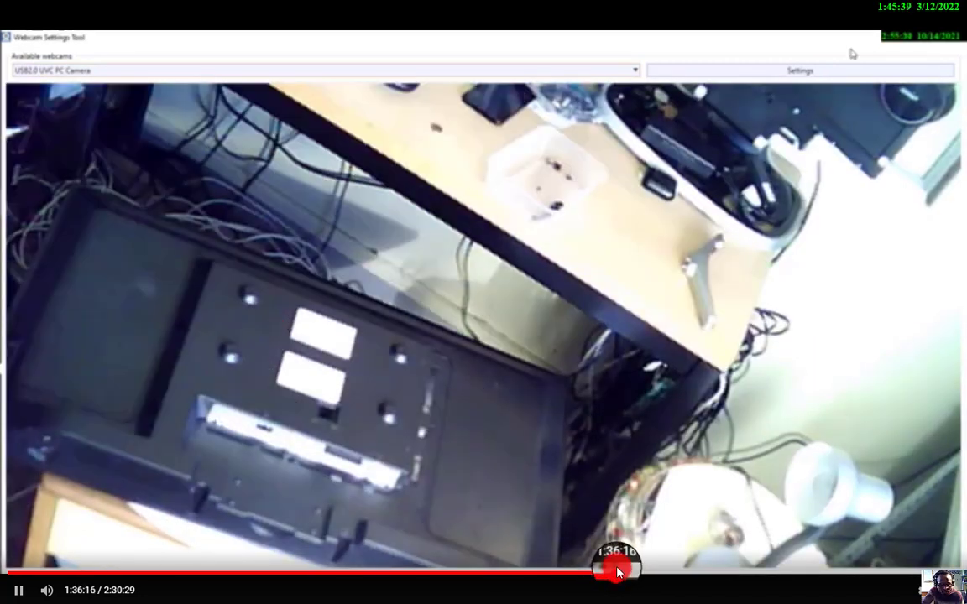
{"action": "left_click", "coordinate": [680, 574]}
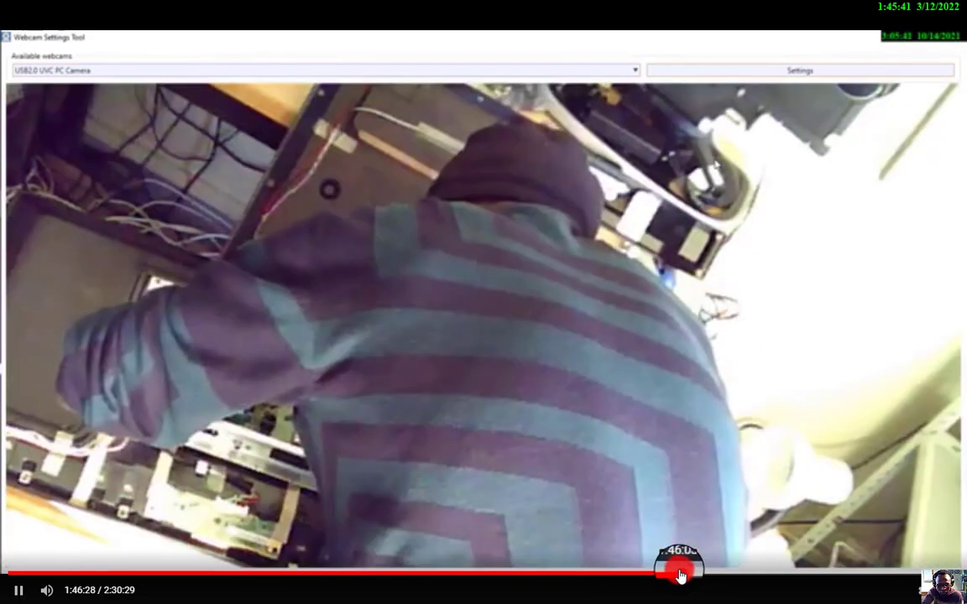
{"action": "left_click", "coordinate": [750, 575]}
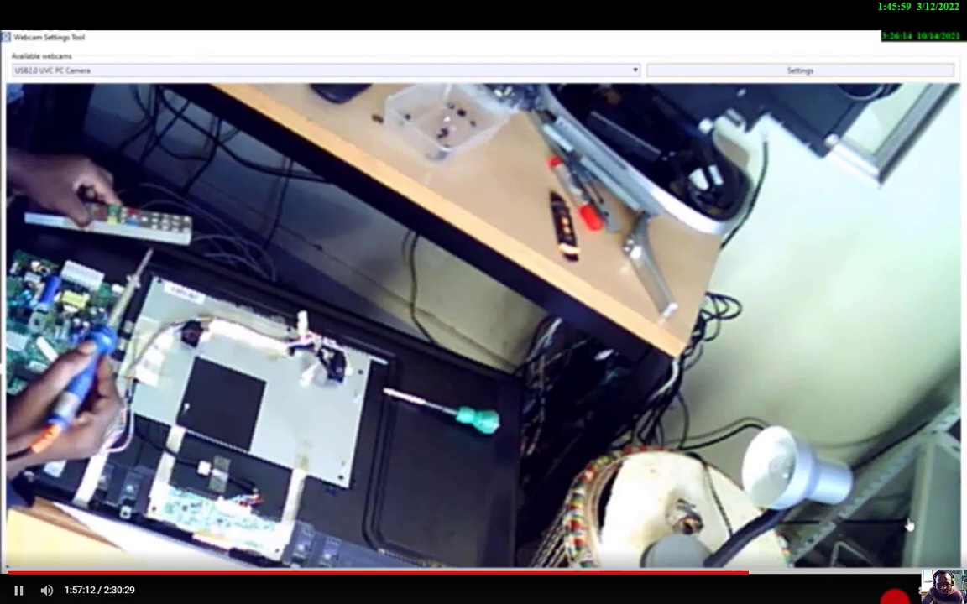
{"action": "key", "text": "Escape"}
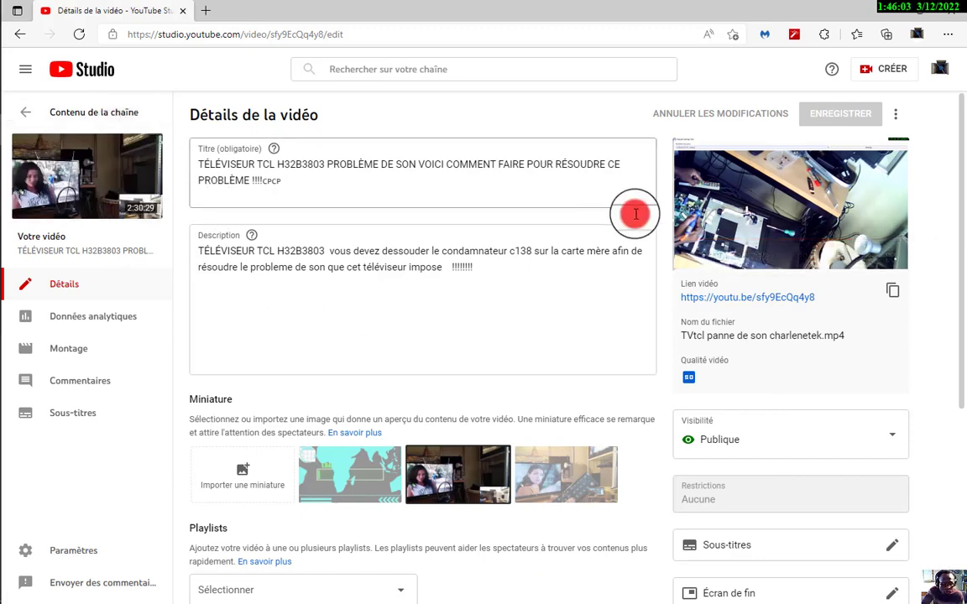
Visit the public smartech2.0 channel page and return from it to the YouTube Studio dashboard
{"action": "left_click", "coordinate": [950, 72]}
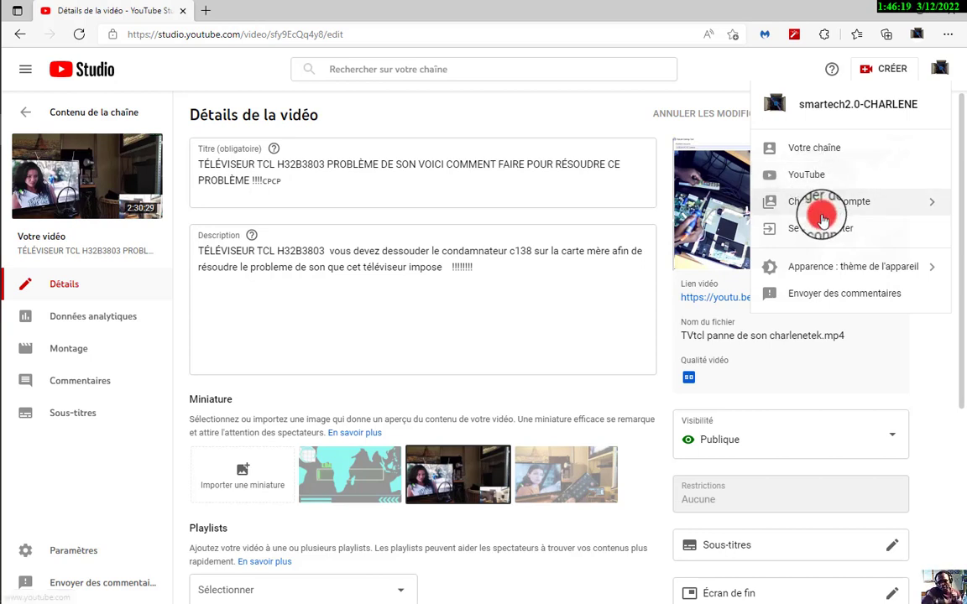
{"action": "left_click", "coordinate": [815, 153]}
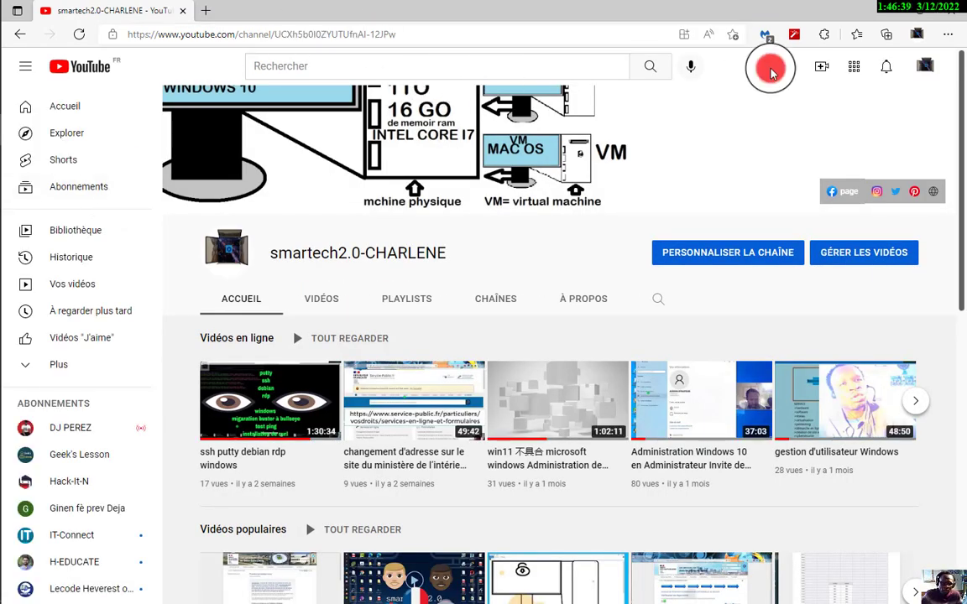
{"action": "left_click", "coordinate": [924, 66]}
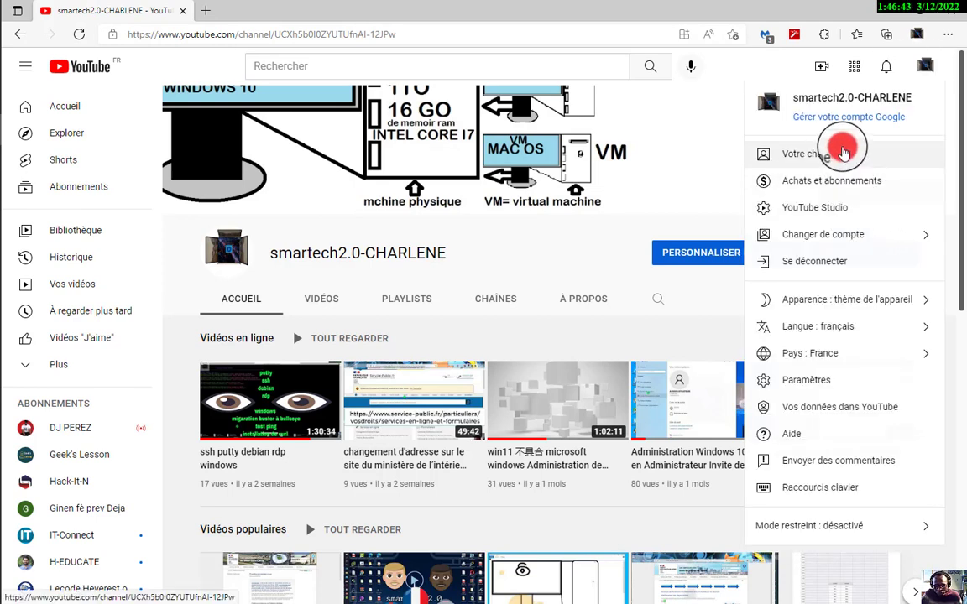
{"action": "left_click", "coordinate": [815, 215]}
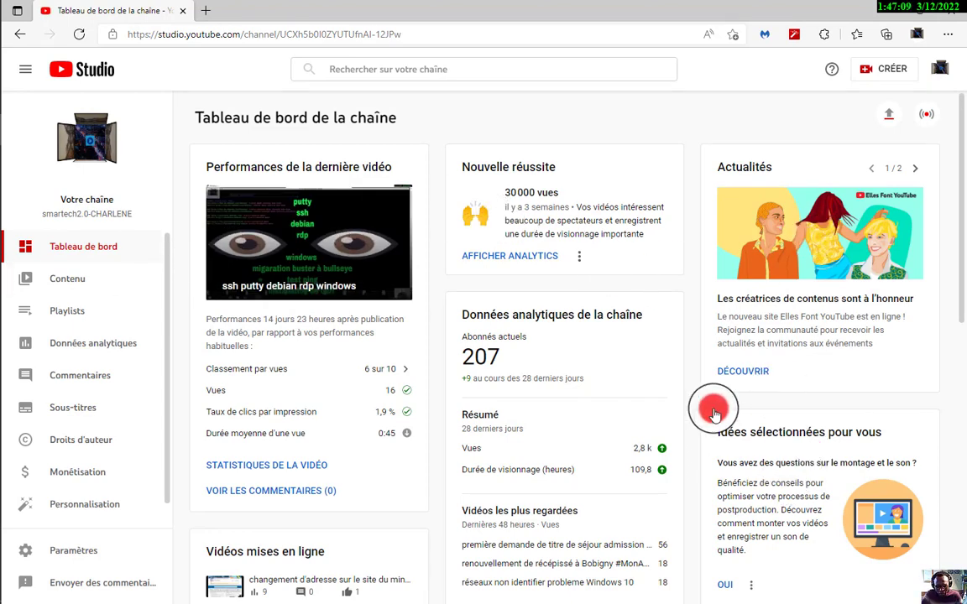
Look over the Studio dashboard cards and highlight the channel name beneath the channel picture
{"action": "scroll", "coordinate": [495, 353], "scroll_direction": "down", "scroll_amount": 2}
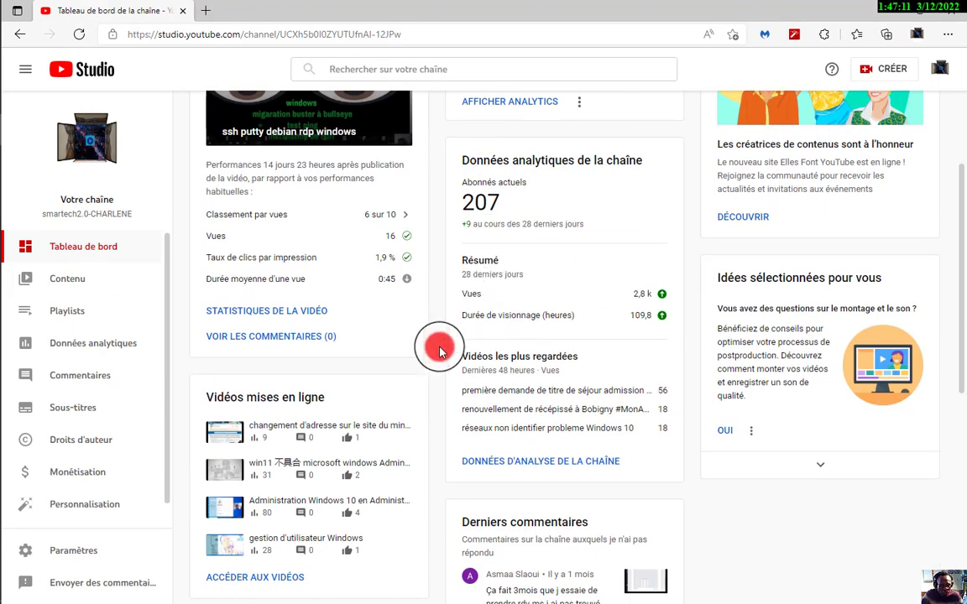
{"action": "scroll", "coordinate": [252, 386], "scroll_direction": "up", "scroll_amount": 2}
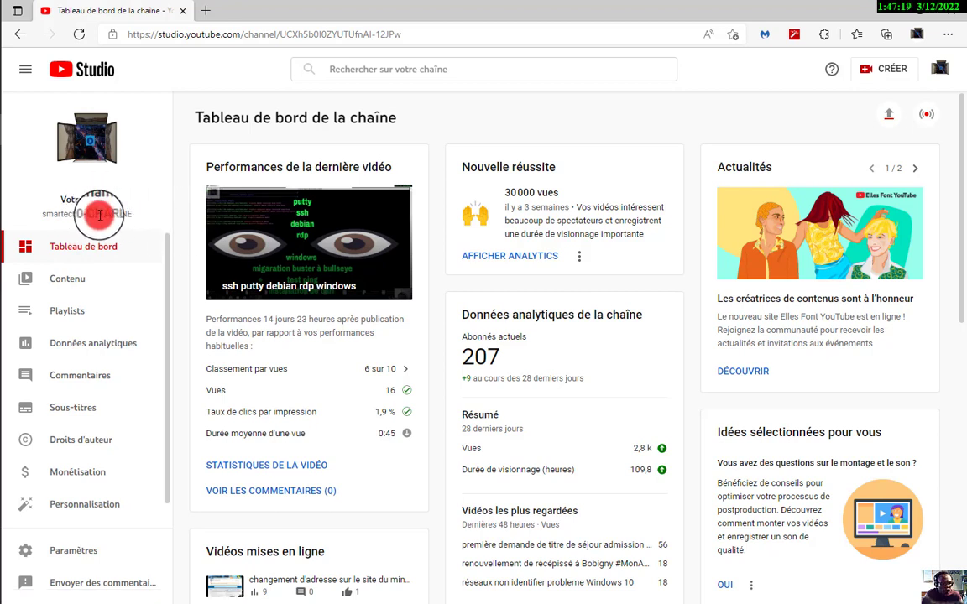
{"action": "left_click_drag", "start_coordinate": [129, 213], "coordinate": [52, 222]}
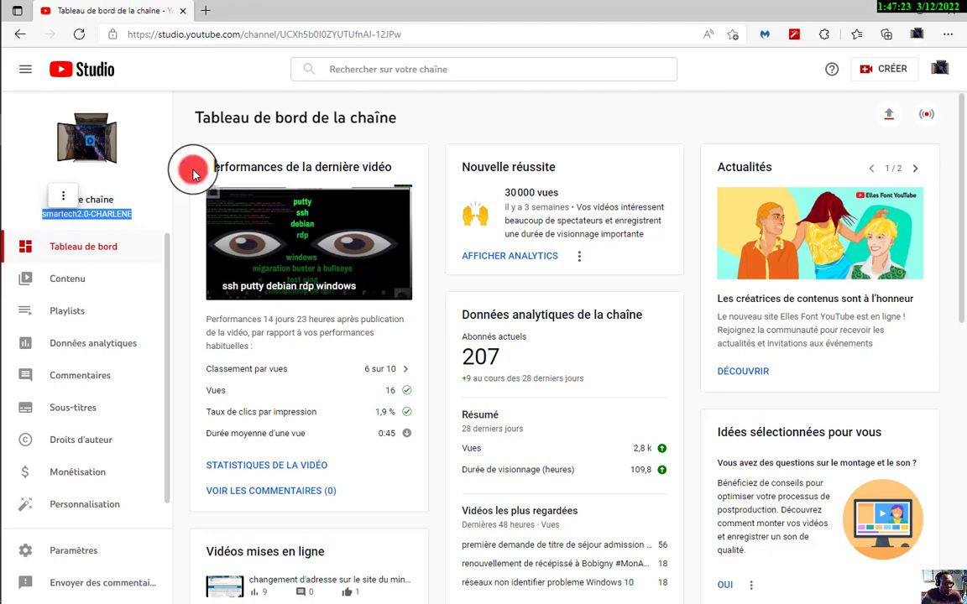
Minimize the browser, pull the Connexions réseau window up into view on the desktop and close it
{"action": "left_click", "coordinate": [884, 12]}
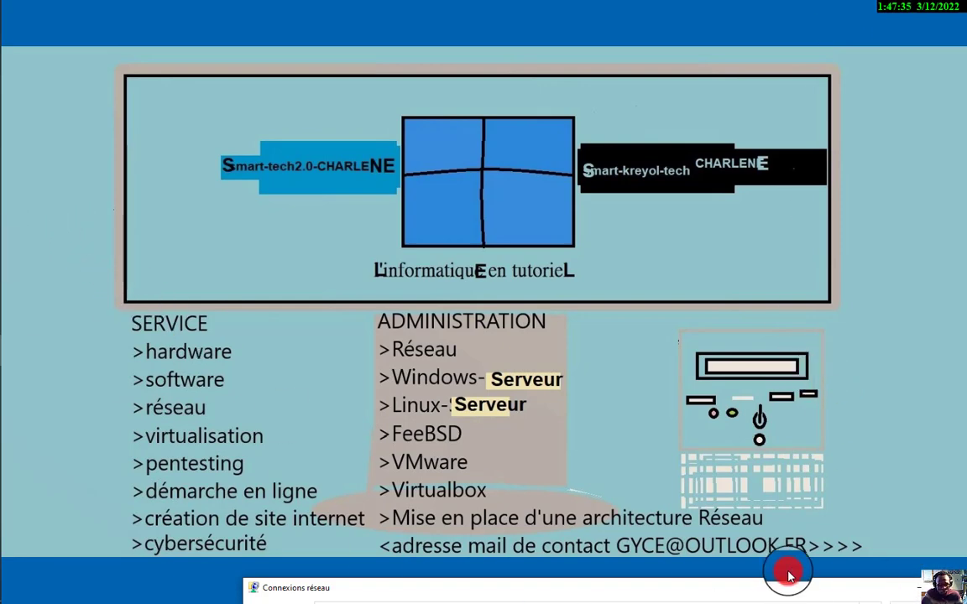
{"action": "left_click_drag", "start_coordinate": [778, 590], "coordinate": [627, 216]}
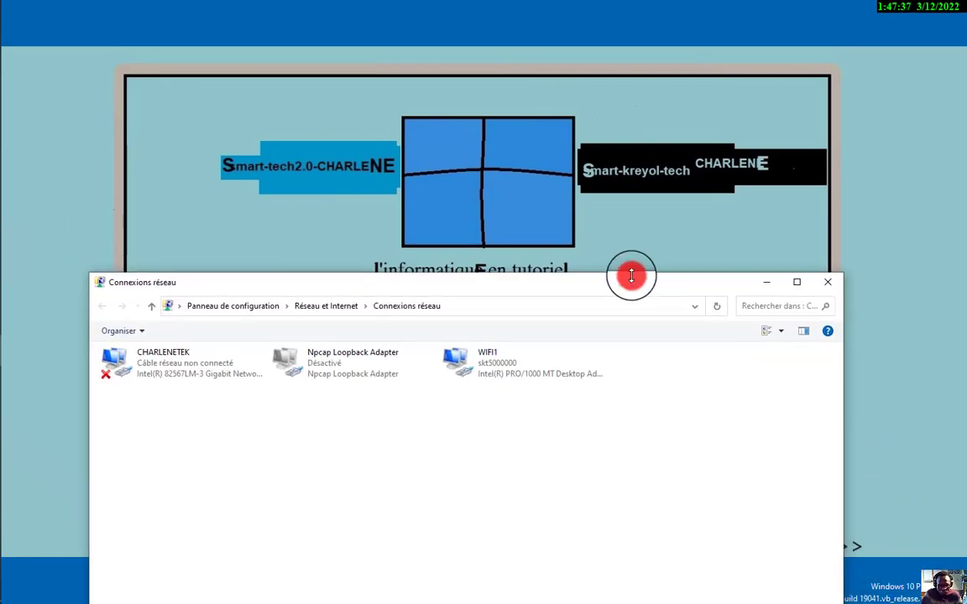
{"action": "left_click_drag", "start_coordinate": [831, 223], "coordinate": [833, 291]}
{"action": "left_click", "coordinate": [833, 289]}
Switch back to the Edge window showing the YouTube Studio dashboard
{"action": "mouse_move", "coordinate": [8, 281]}
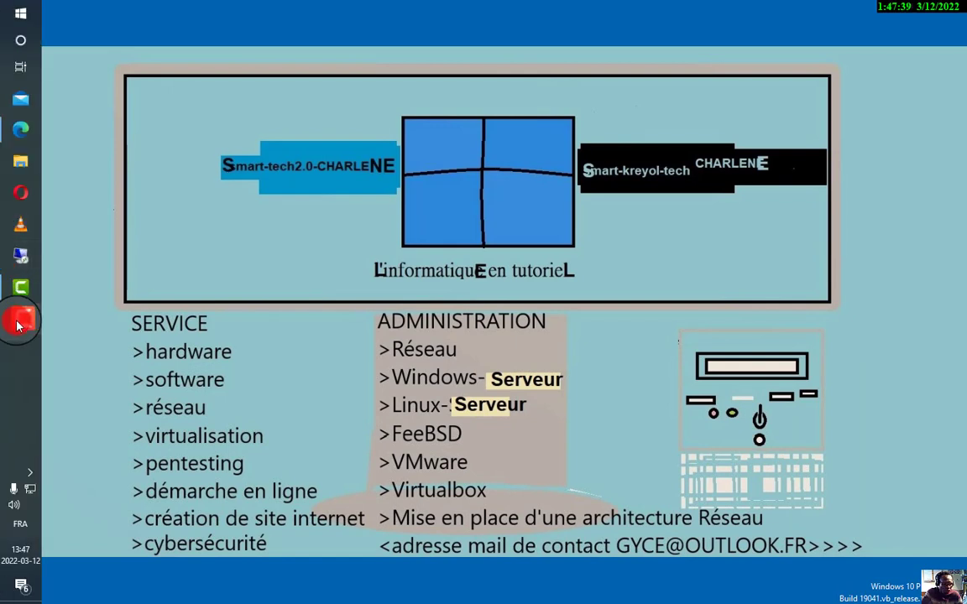
{"action": "mouse_move", "coordinate": [19, 325]}
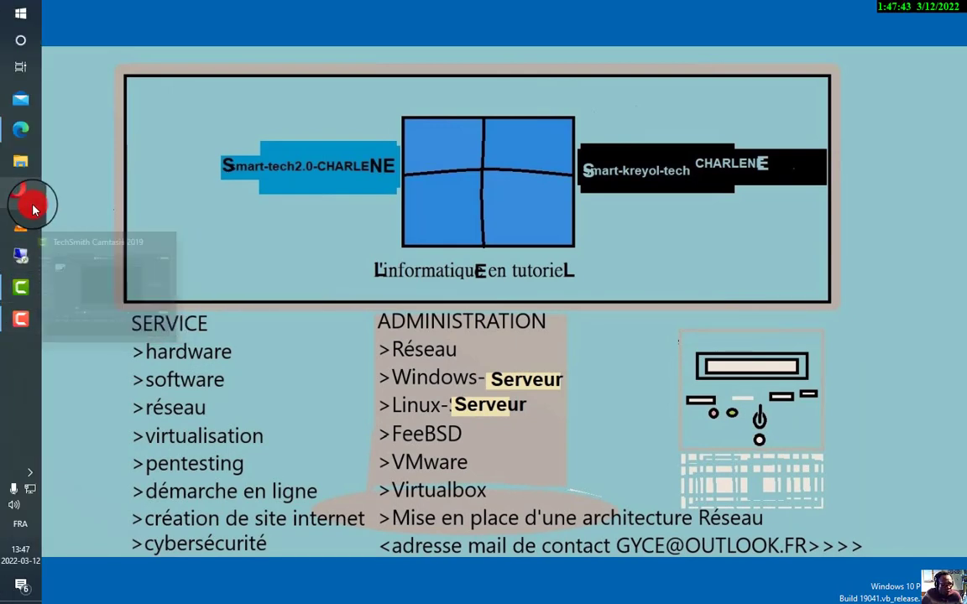
{"action": "mouse_move", "coordinate": [34, 140]}
{"action": "left_click", "coordinate": [86, 124]}
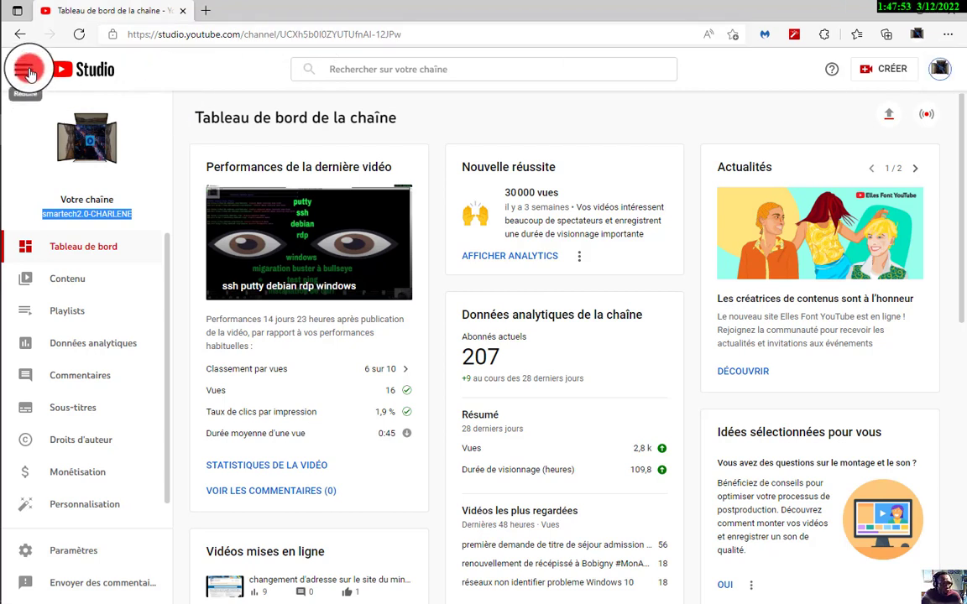
Collapse and re-expand the Studio navigation menu, and open the settings to view the default currency under Paramètres généraux
{"action": "left_click", "coordinate": [27, 72]}
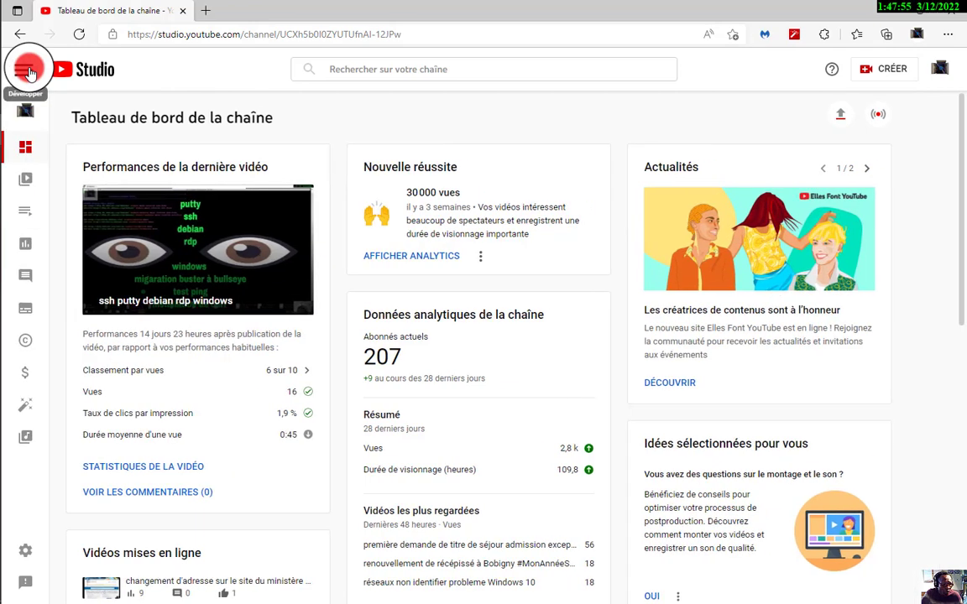
{"action": "left_click", "coordinate": [26, 74]}
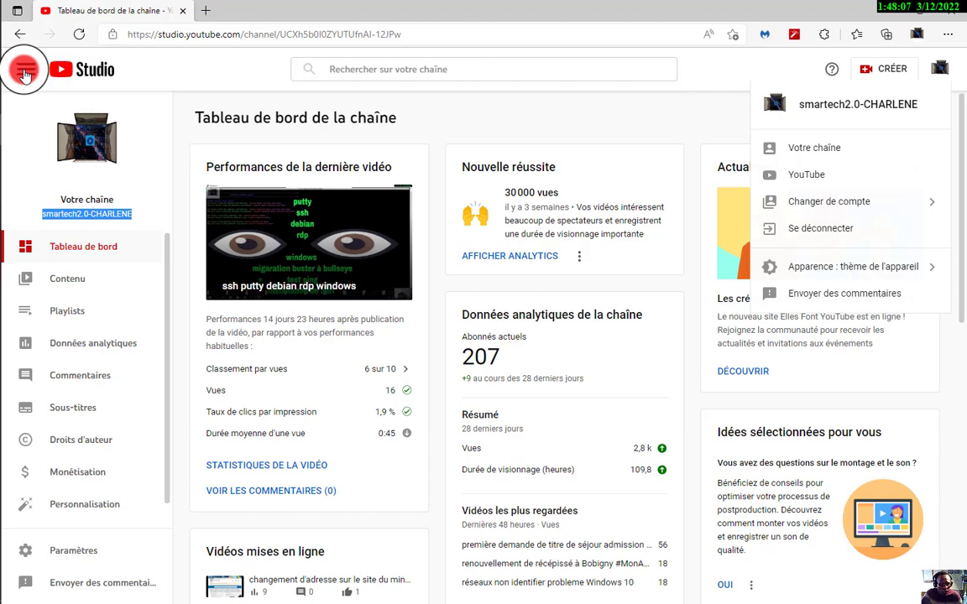
{"action": "left_click", "coordinate": [82, 556]}
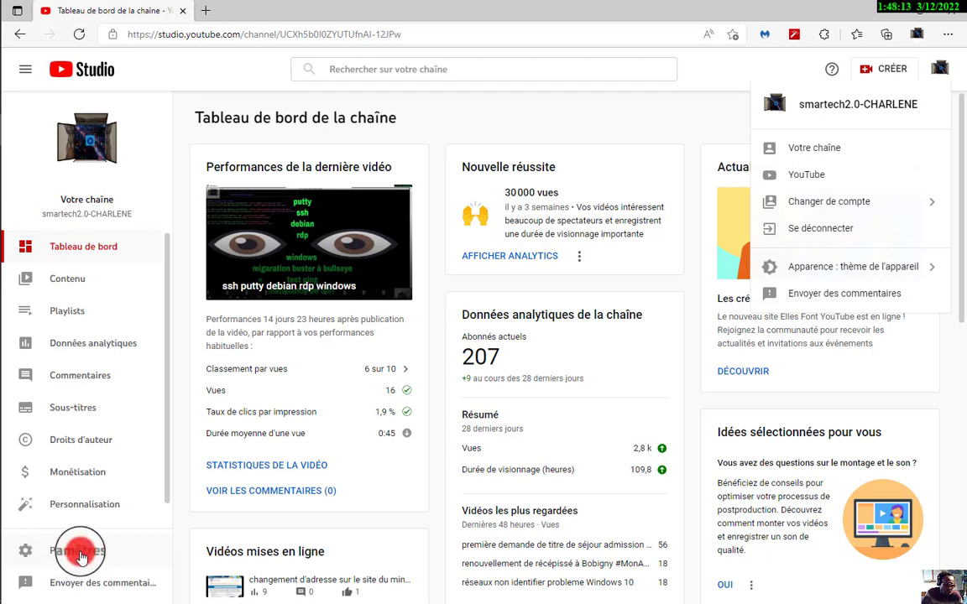
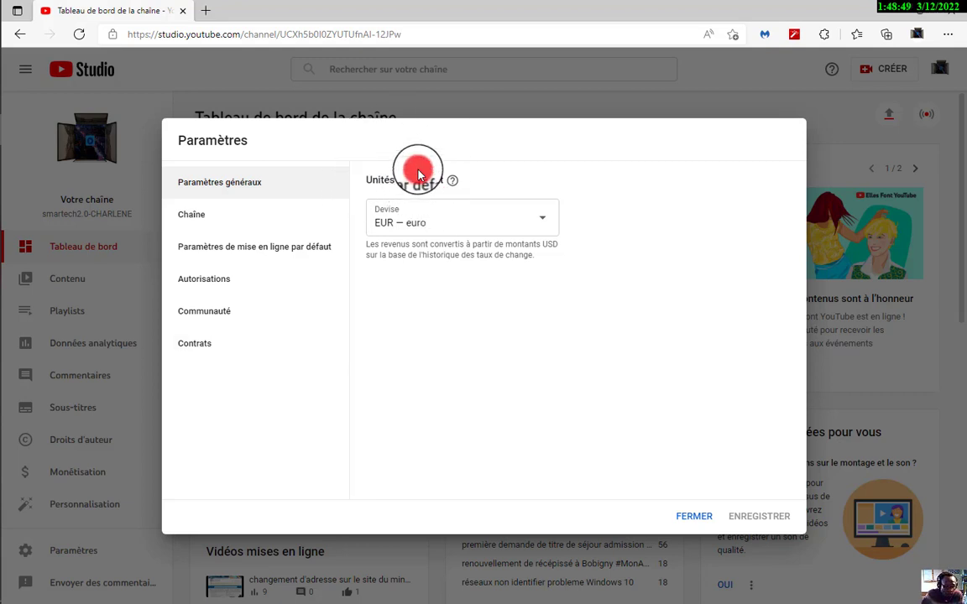
{"action": "key", "text": "ctrl+a"}
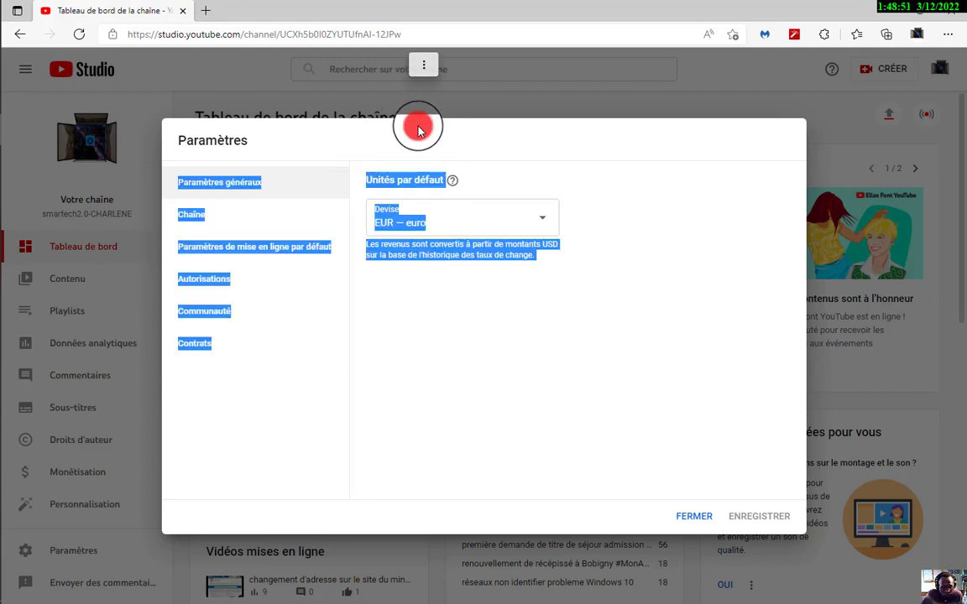
{"action": "left_click", "coordinate": [307, 187]}
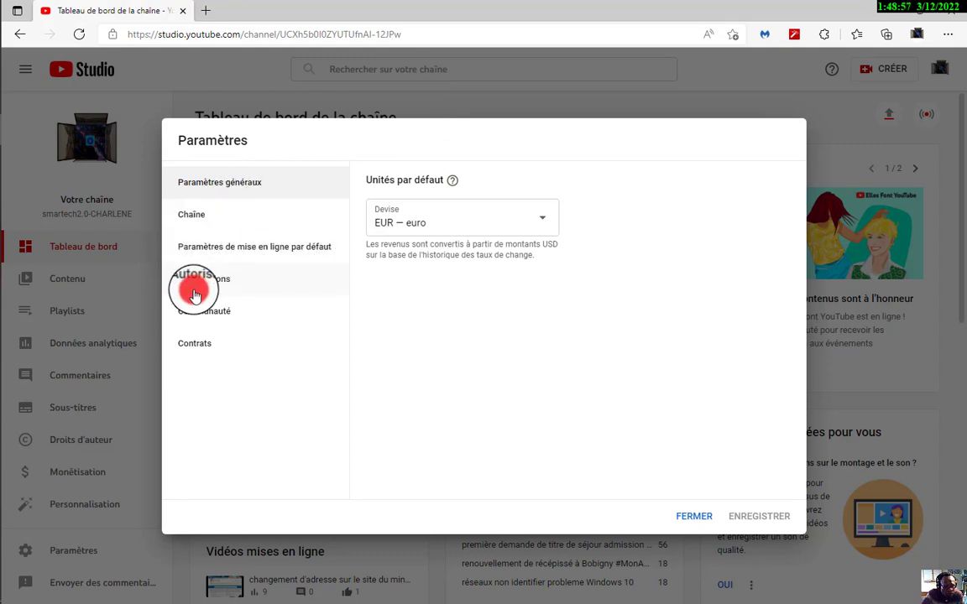
Look over the Chaîne settings, from the country and keywords to the linked Google Ads account in the advanced settings
{"action": "left_click", "coordinate": [200, 217]}
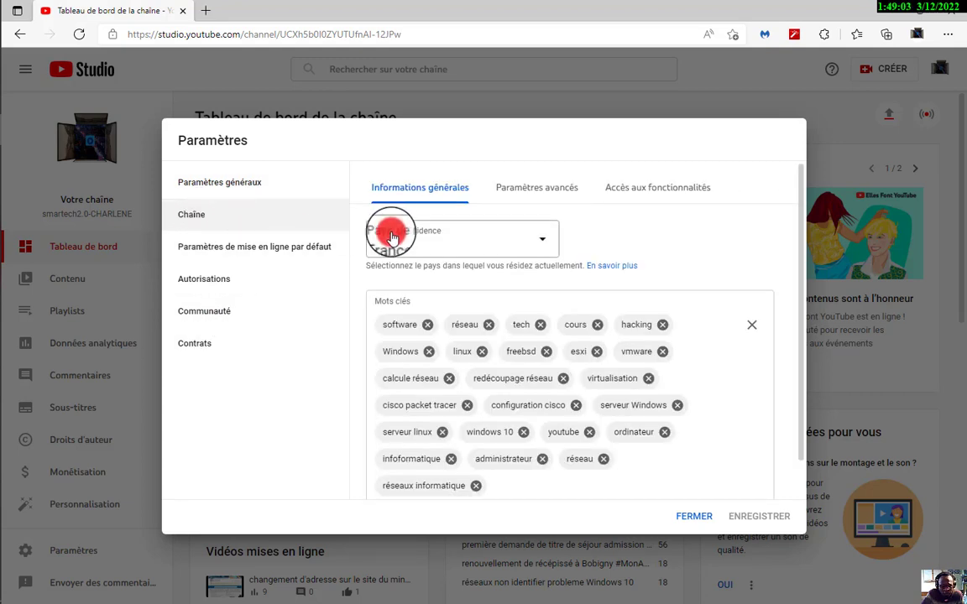
{"action": "left_click", "coordinate": [515, 192]}
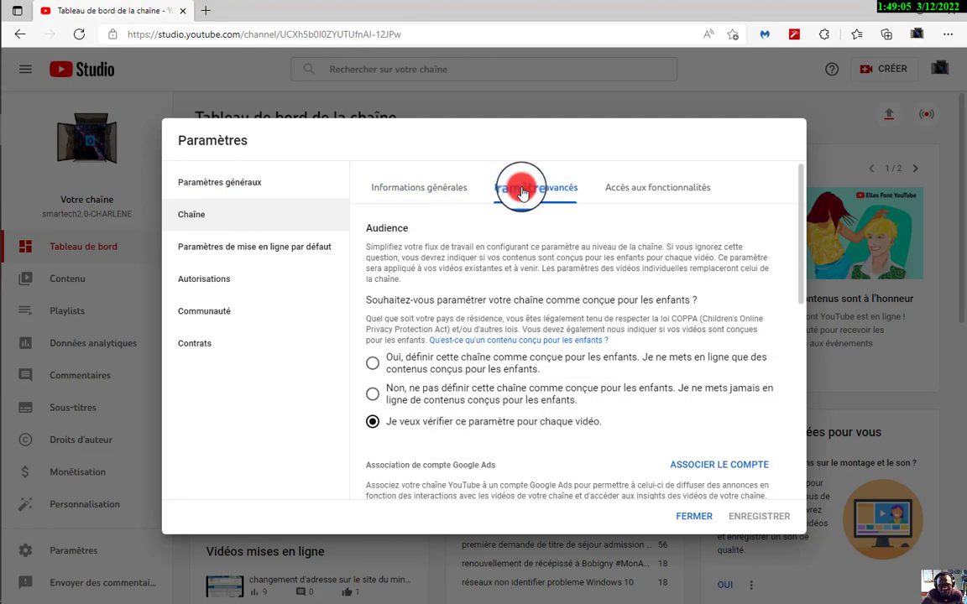
{"action": "scroll", "coordinate": [561, 317], "scroll_direction": "down", "scroll_amount": 5}
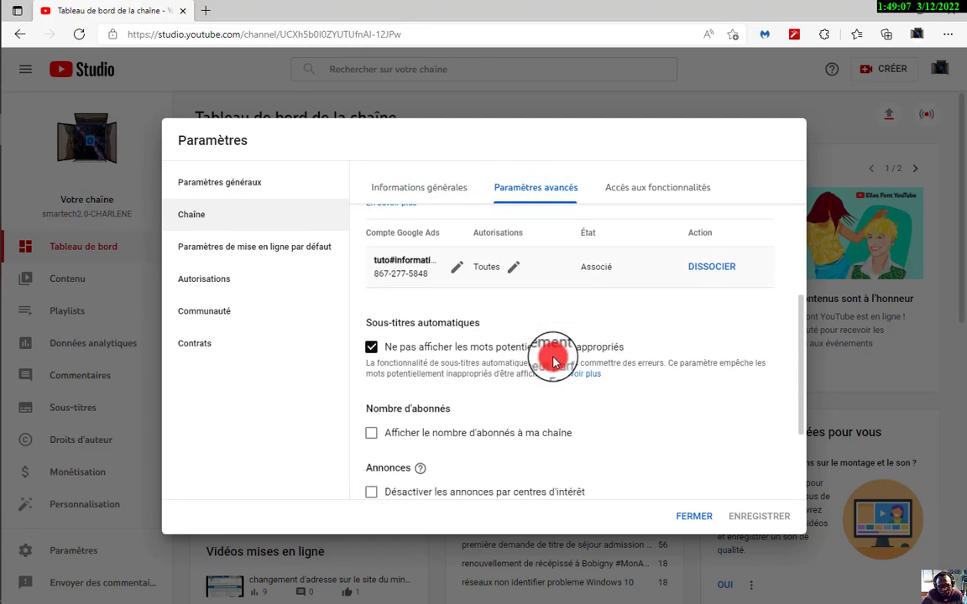
{"action": "scroll", "coordinate": [553, 357], "scroll_direction": "down", "scroll_amount": 1}
{"action": "scroll", "coordinate": [528, 346], "scroll_direction": "up", "scroll_amount": 2}
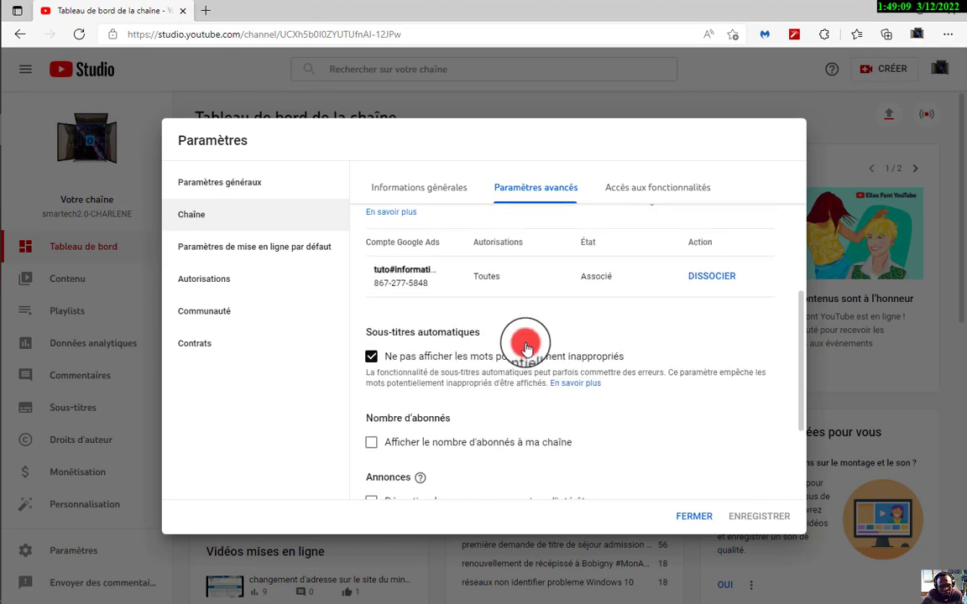
{"action": "scroll", "coordinate": [491, 286], "scroll_direction": "up", "scroll_amount": 1}
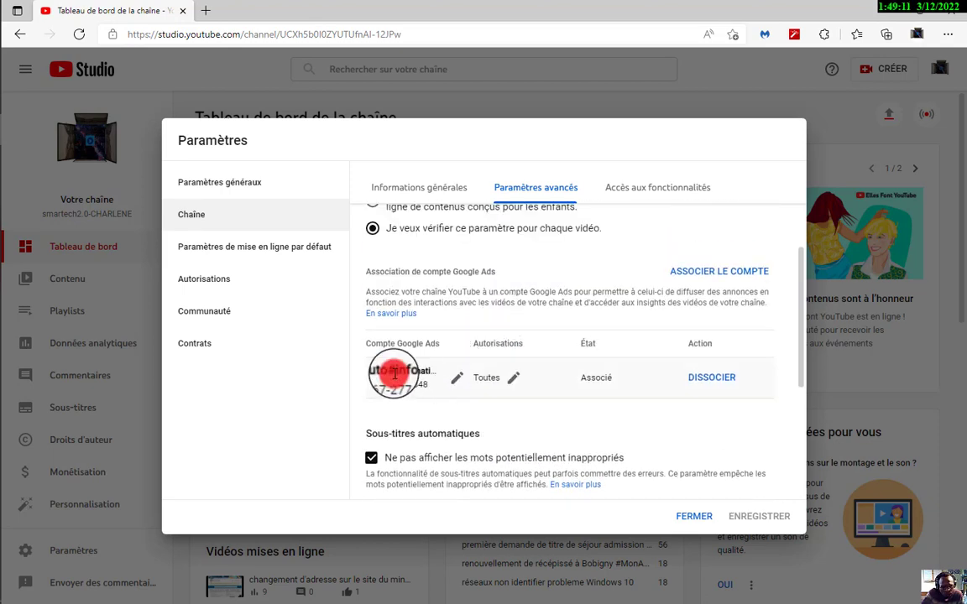
{"action": "mouse_move", "coordinate": [420, 378]}
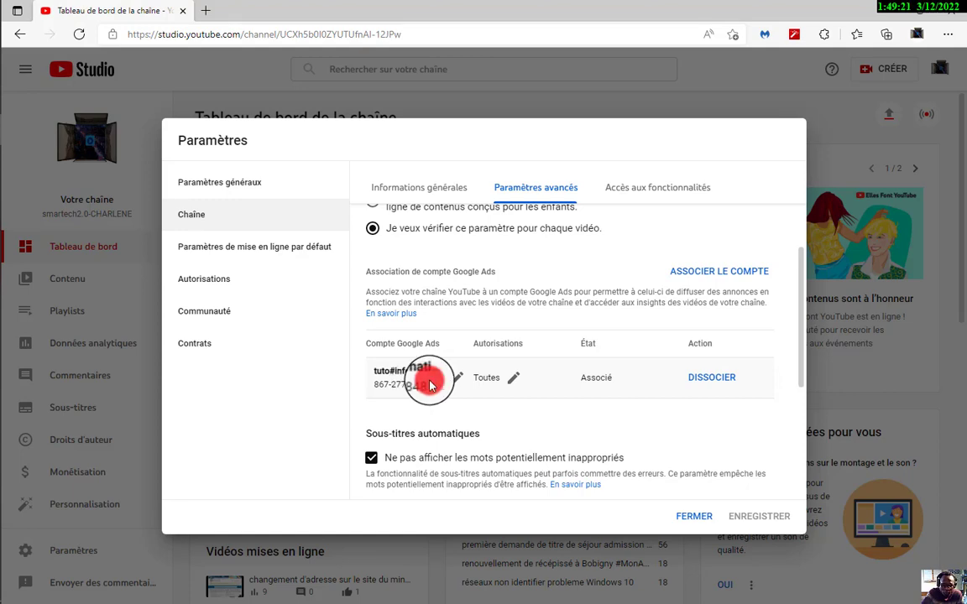
Review the channel's audience options and feature access, and return to its Informations générales
{"action": "scroll", "coordinate": [468, 266], "scroll_direction": "up", "scroll_amount": 2}
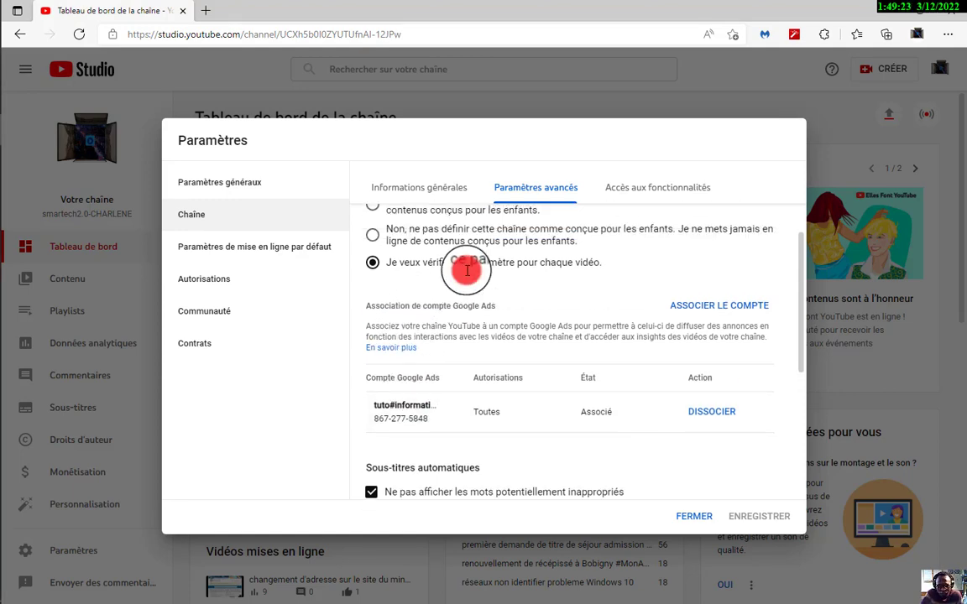
{"action": "scroll", "coordinate": [464, 275], "scroll_direction": "up", "scroll_amount": 1}
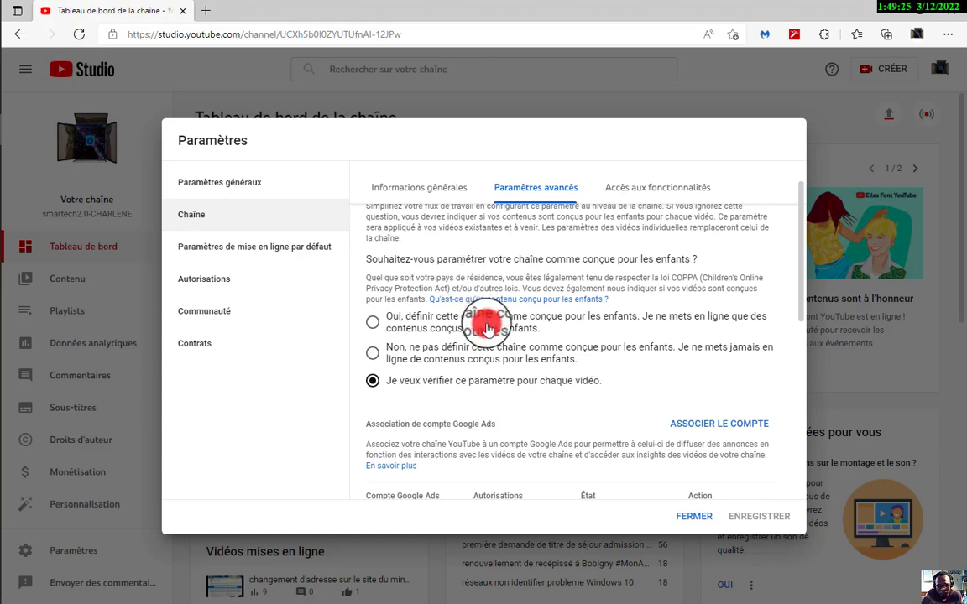
{"action": "scroll", "coordinate": [536, 405], "scroll_direction": "down", "scroll_amount": 2}
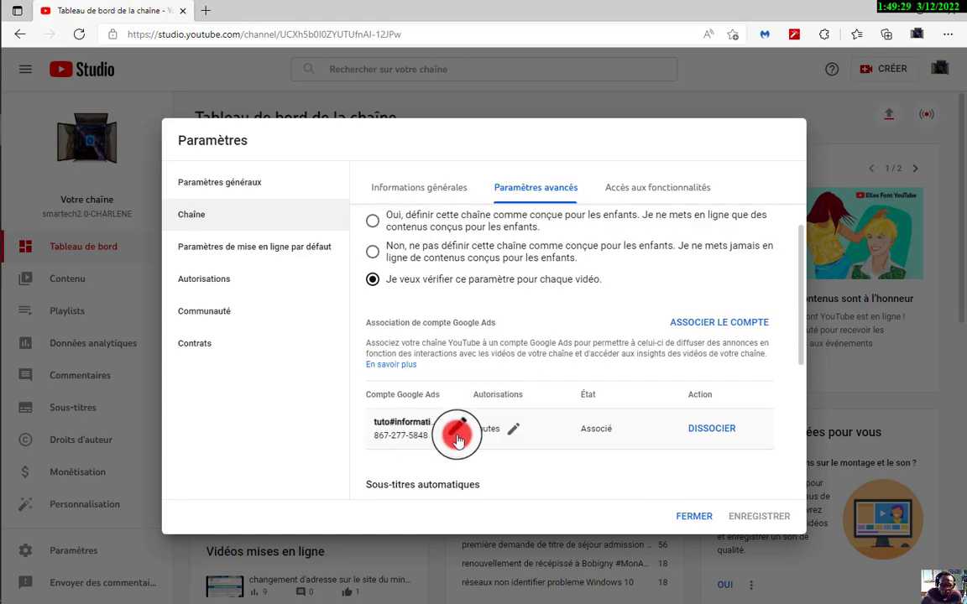
{"action": "scroll", "coordinate": [431, 401], "scroll_direction": "up", "scroll_amount": 1}
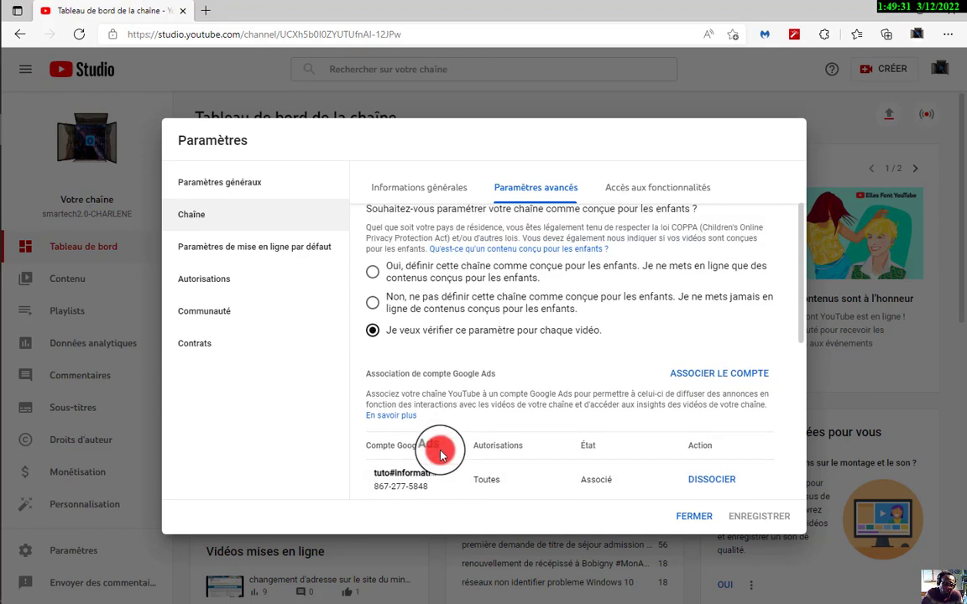
{"action": "scroll", "coordinate": [443, 452], "scroll_direction": "up", "scroll_amount": 2}
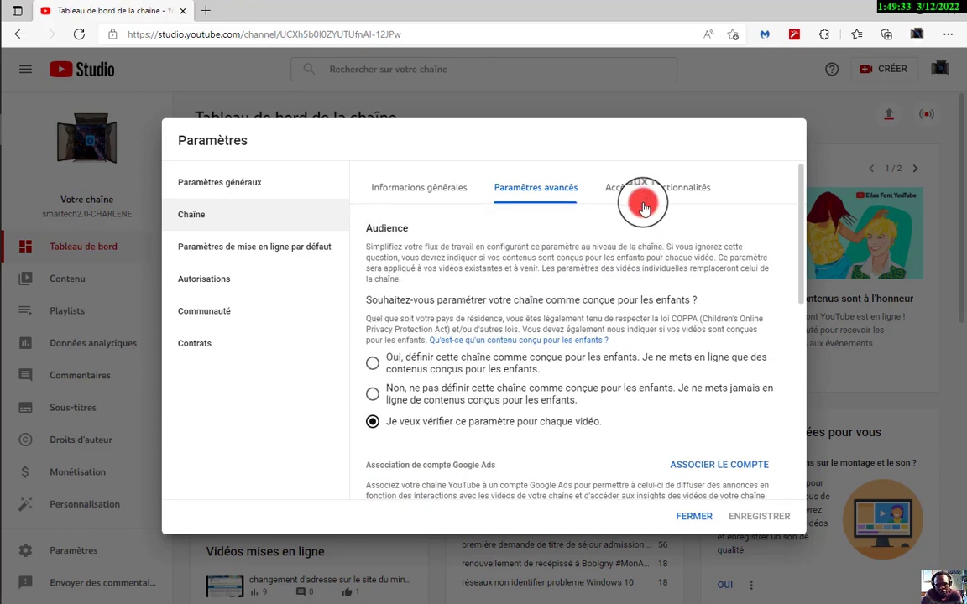
{"action": "left_click", "coordinate": [646, 190]}
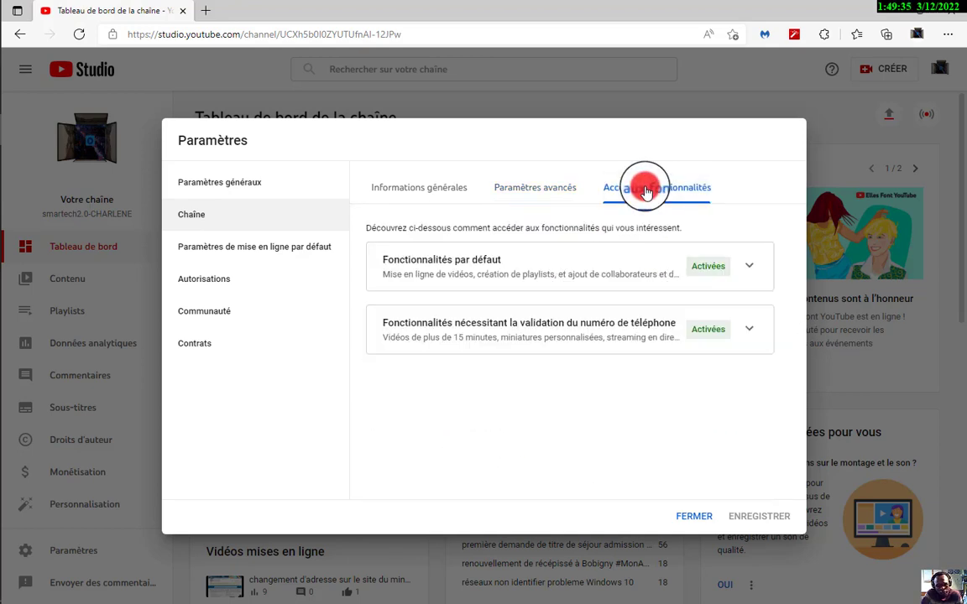
{"action": "left_click", "coordinate": [408, 186]}
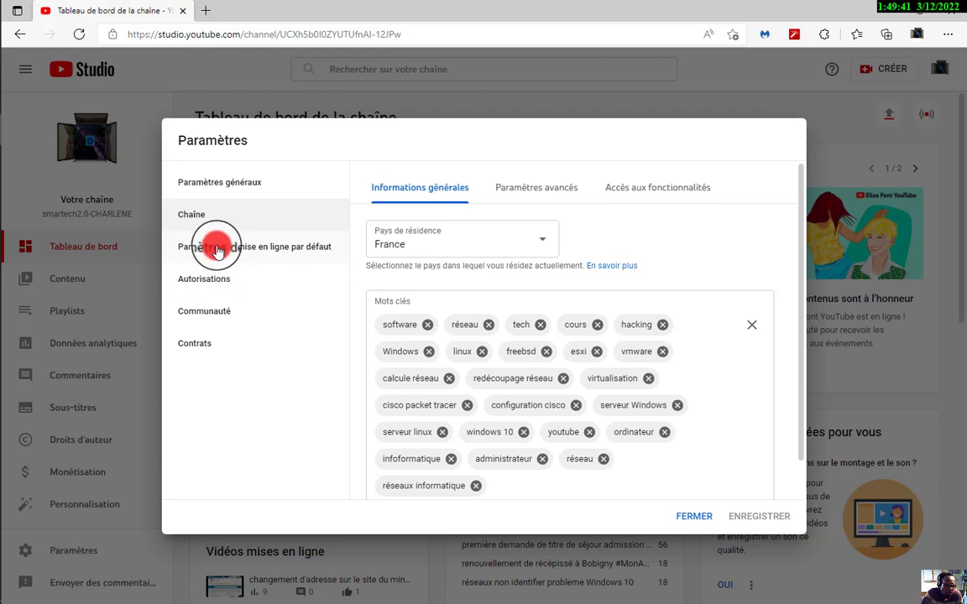
View the channel's Autorisations, highlighting the channel name and the owner's entry in the list of users
{"action": "left_click", "coordinate": [215, 287]}
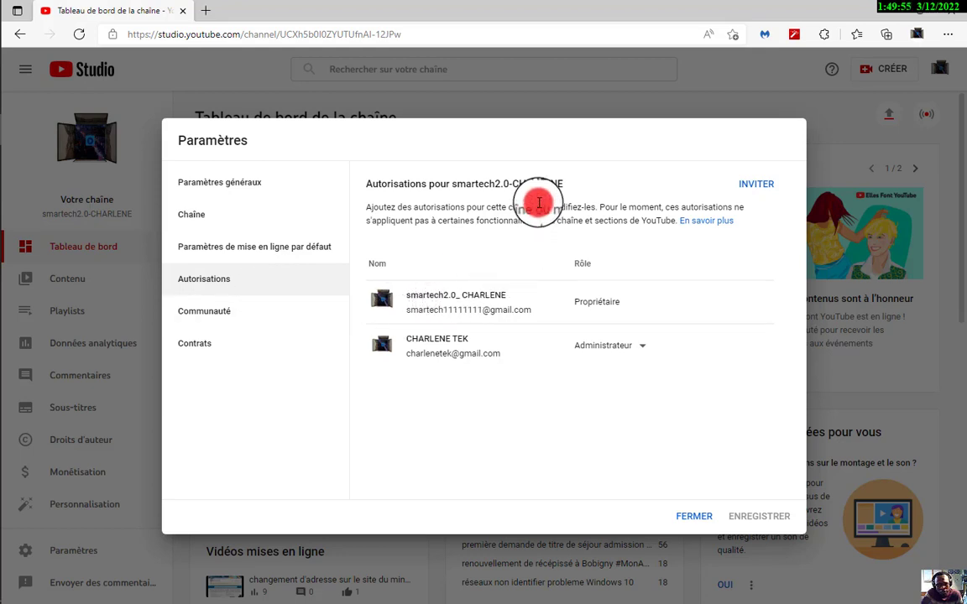
{"action": "left_click_drag", "start_coordinate": [563, 184], "coordinate": [451, 186]}
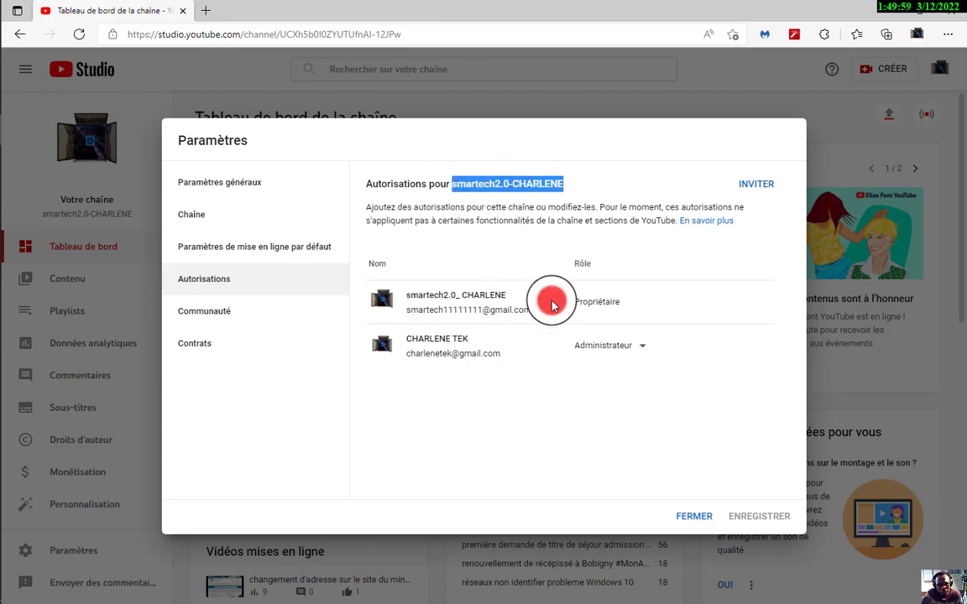
{"action": "left_click", "coordinate": [568, 186]}
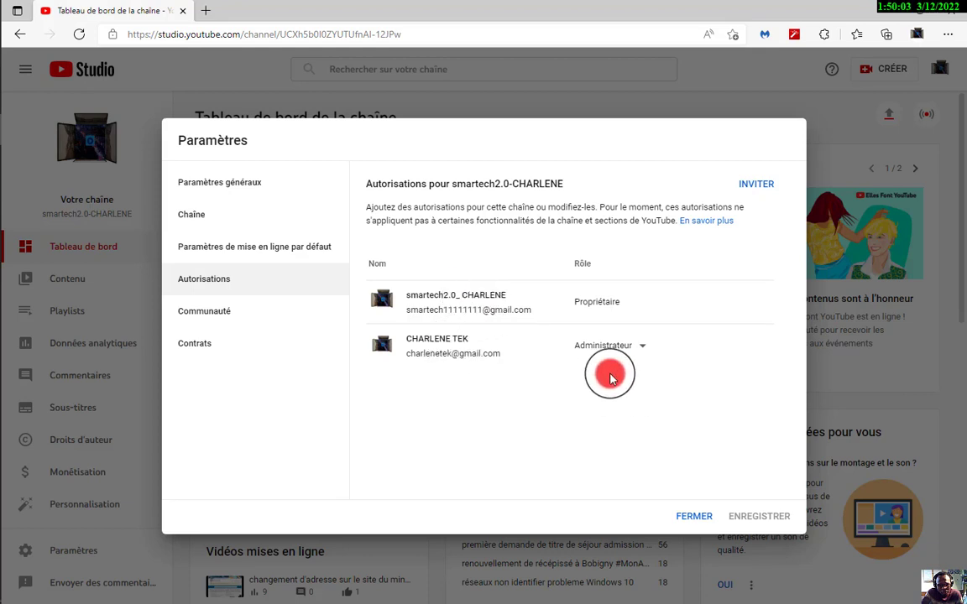
{"action": "left_click_drag", "start_coordinate": [367, 296], "coordinate": [530, 302]}
{"action": "left_click", "coordinate": [530, 312]}
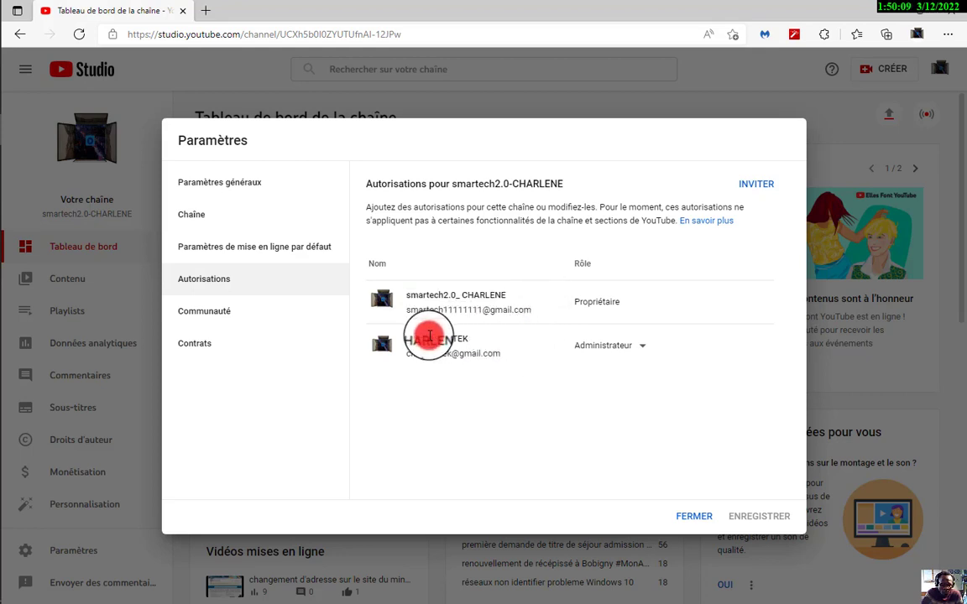
{"action": "mouse_move", "coordinate": [585, 355]}
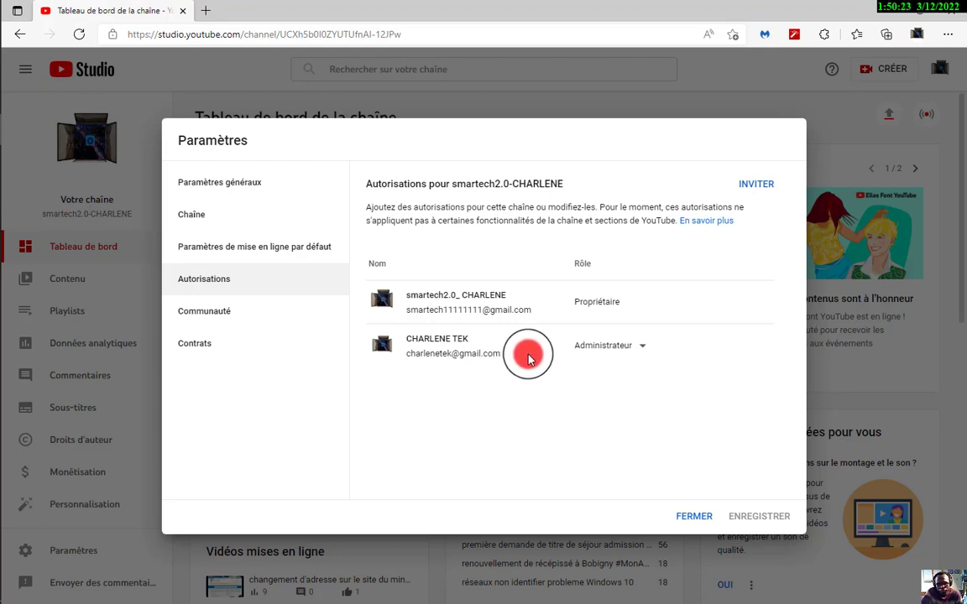
Examine the roles available for the administrator's entry and close the list without choosing one
{"action": "left_click", "coordinate": [642, 348]}
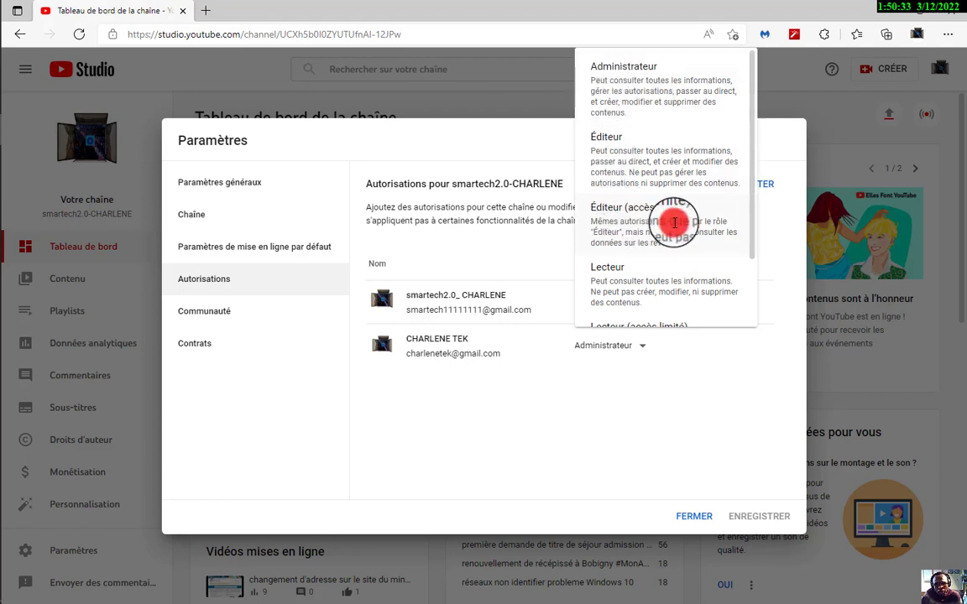
{"action": "scroll", "coordinate": [646, 275], "scroll_direction": "down", "scroll_amount": 1}
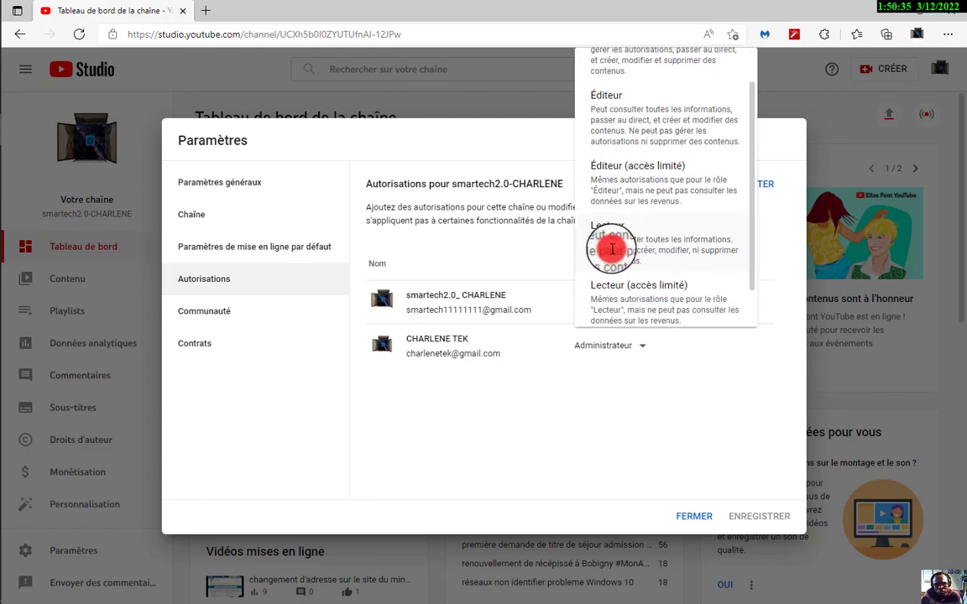
{"action": "scroll", "coordinate": [610, 259], "scroll_direction": "down", "scroll_amount": 1}
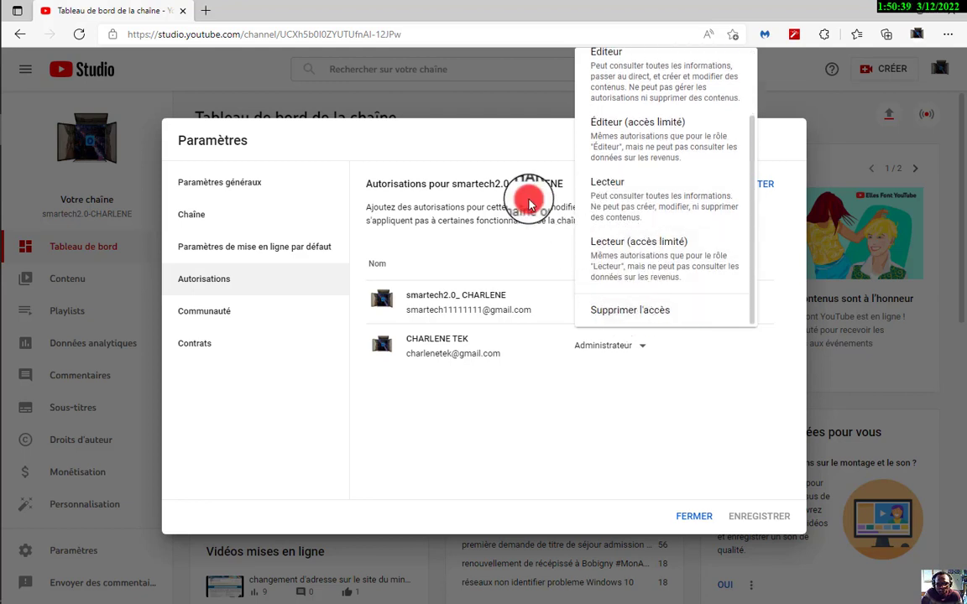
{"action": "left_click", "coordinate": [585, 409]}
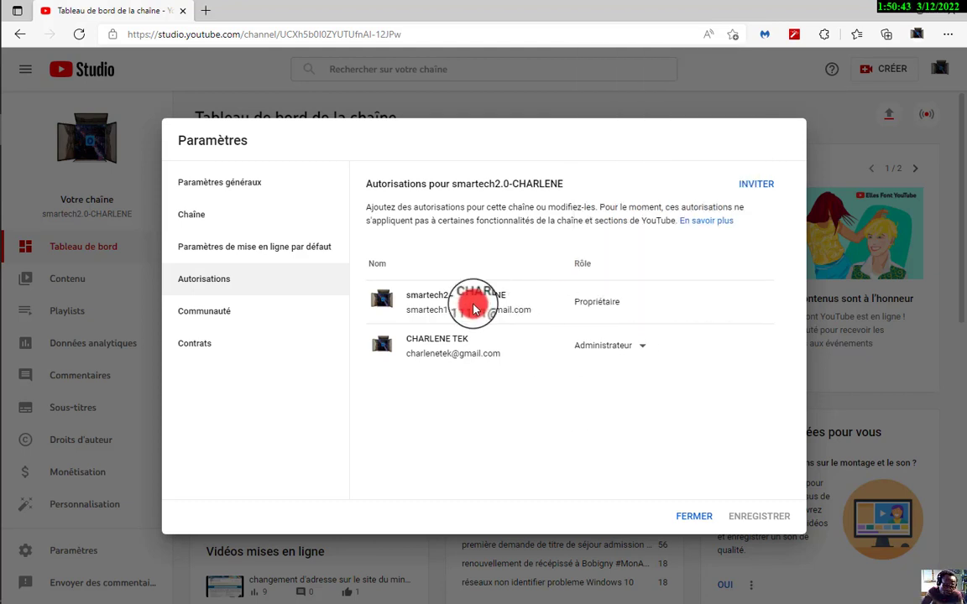
Look over the automated filters in the Communauté settings, from the moderators to the blocked words and link blocking
{"action": "left_click", "coordinate": [210, 312]}
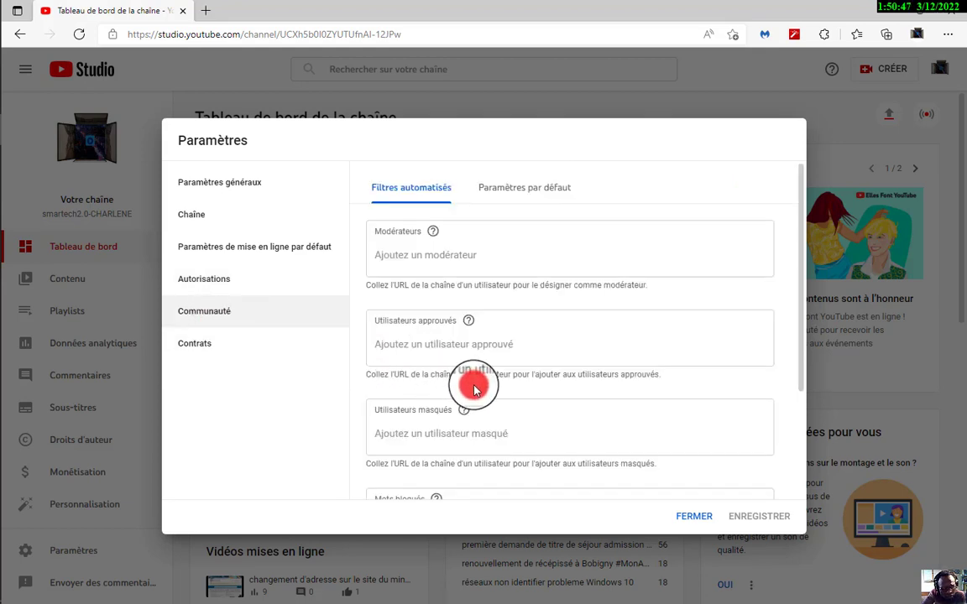
{"action": "scroll", "coordinate": [494, 407], "scroll_direction": "down", "scroll_amount": 1}
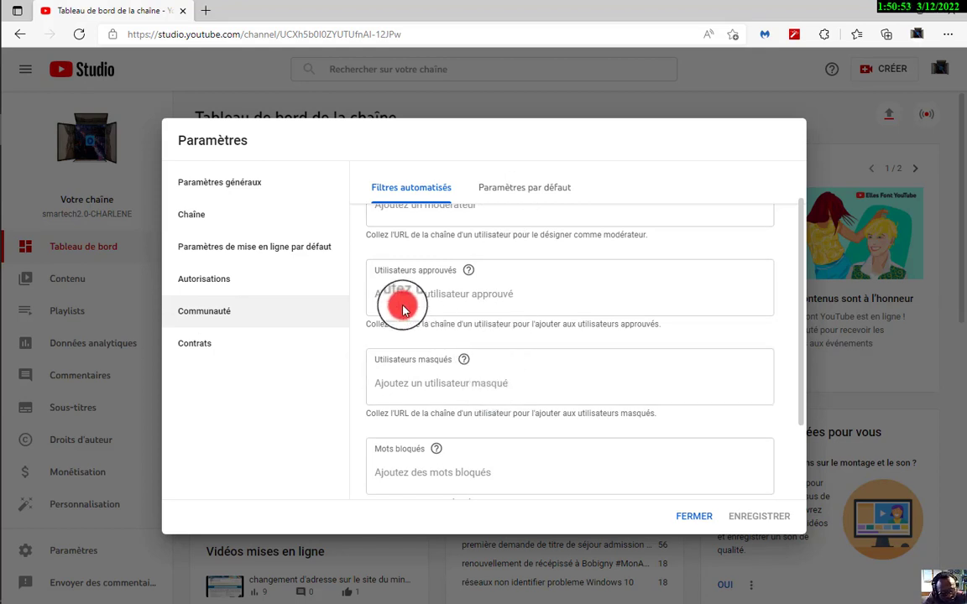
{"action": "scroll", "coordinate": [416, 382], "scroll_direction": "down", "scroll_amount": 1}
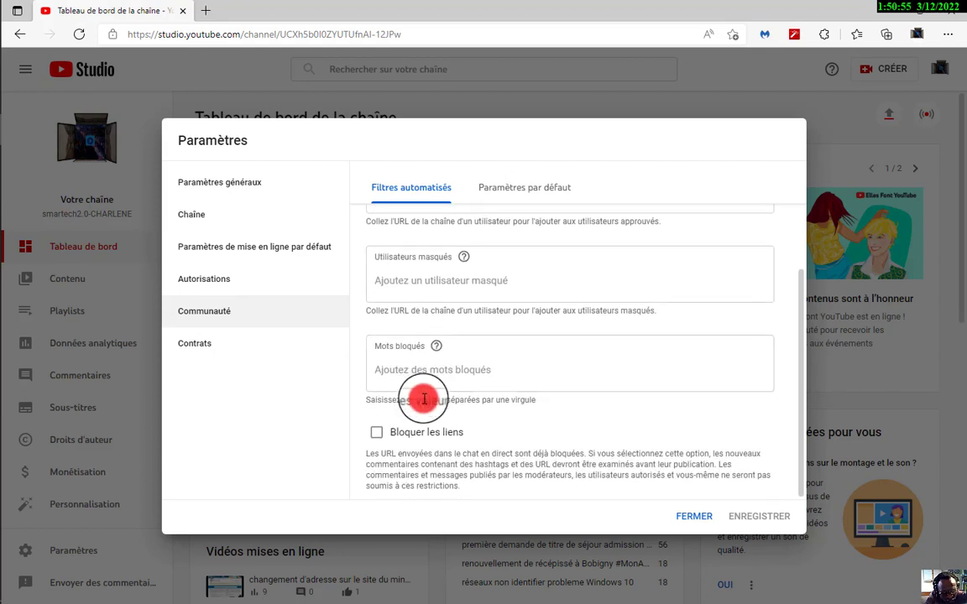
{"action": "scroll", "coordinate": [421, 394], "scroll_direction": "up", "scroll_amount": 1}
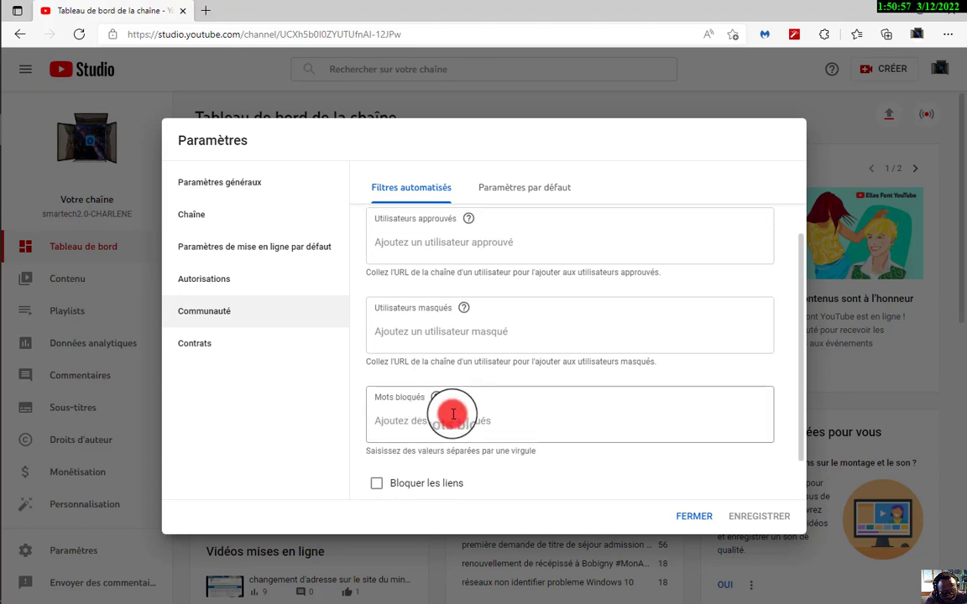
{"action": "scroll", "coordinate": [450, 411], "scroll_direction": "up", "scroll_amount": 1}
{"action": "scroll", "coordinate": [451, 424], "scroll_direction": "down", "scroll_amount": 1}
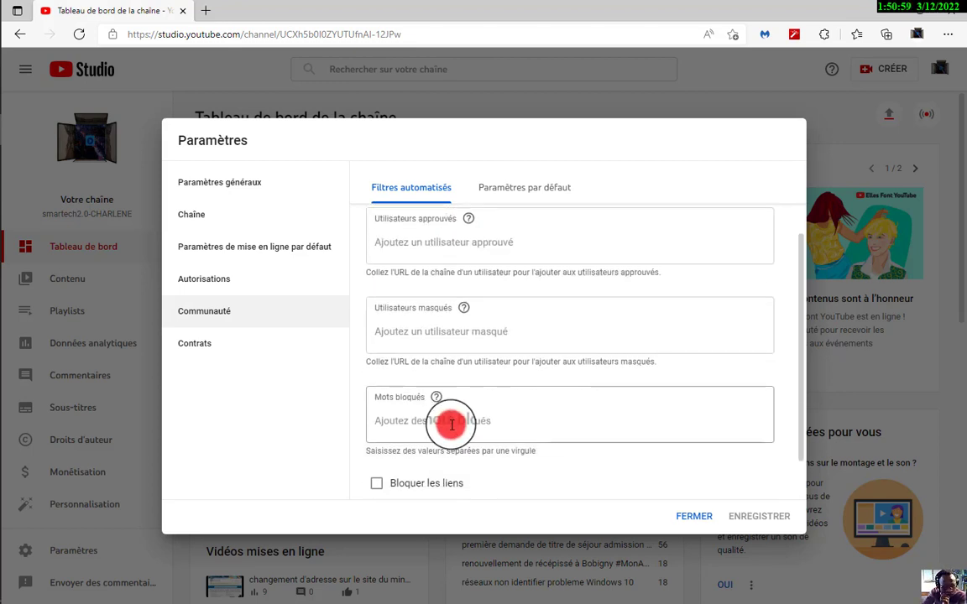
Add "pute", "bite" and "raciste" to the blocked words (Mots bloqués) of the automated filters
{"action": "left_click", "coordinate": [399, 424]}
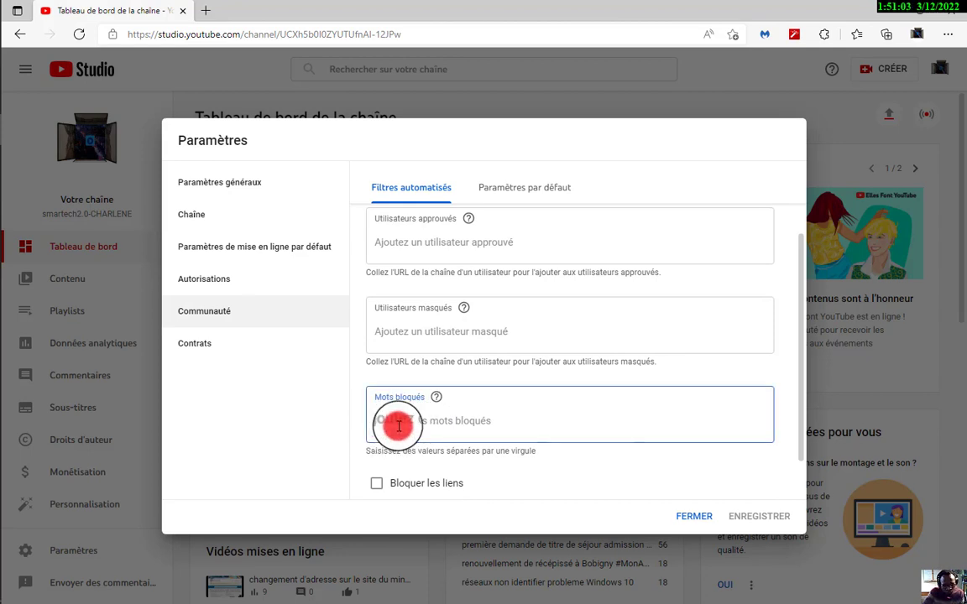
{"action": "type", "text": "ut"}
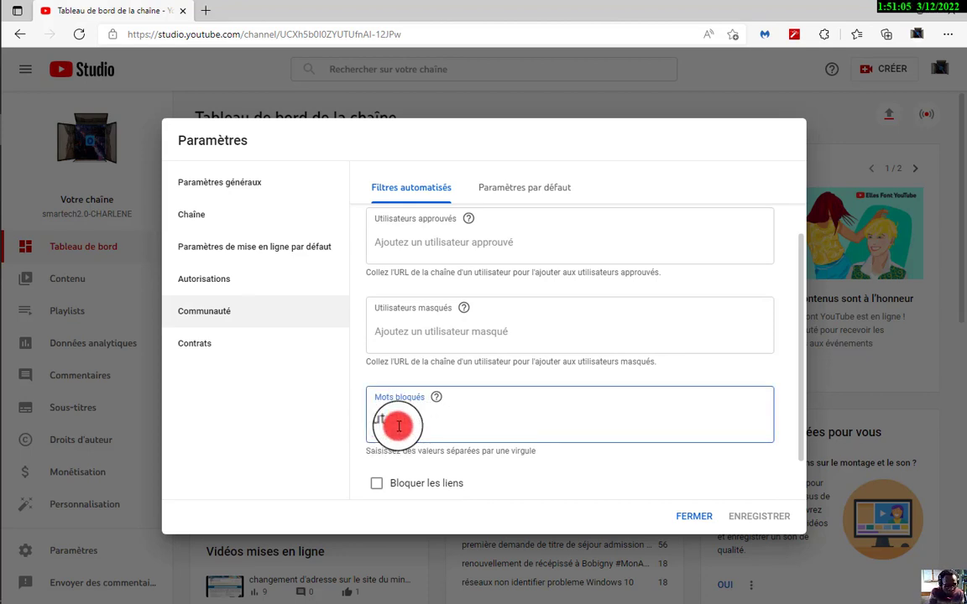
{"action": "type", "text": "r"}
{"action": "key", "text": "BackSpace"}
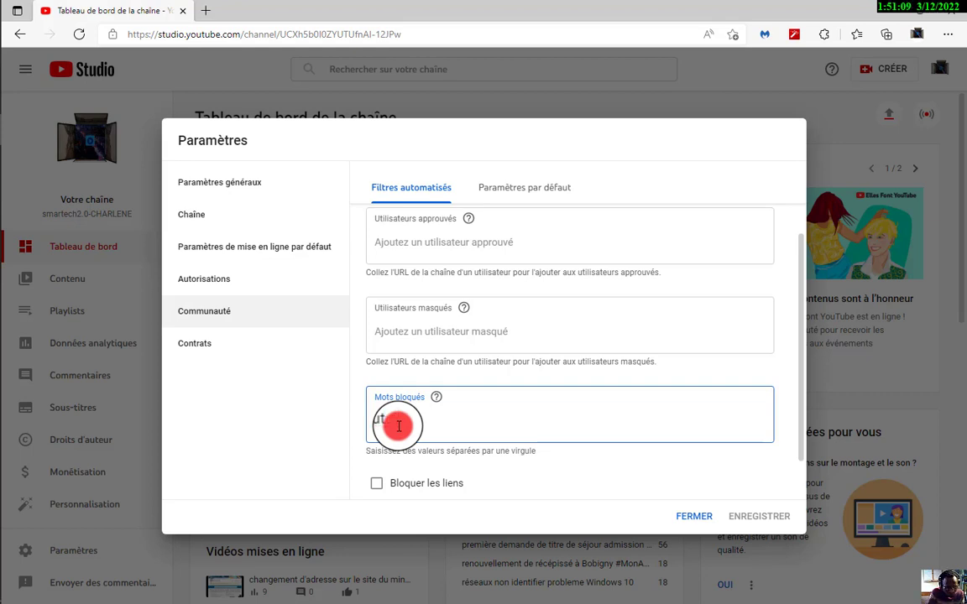
{"action": "type", "text": "e"}
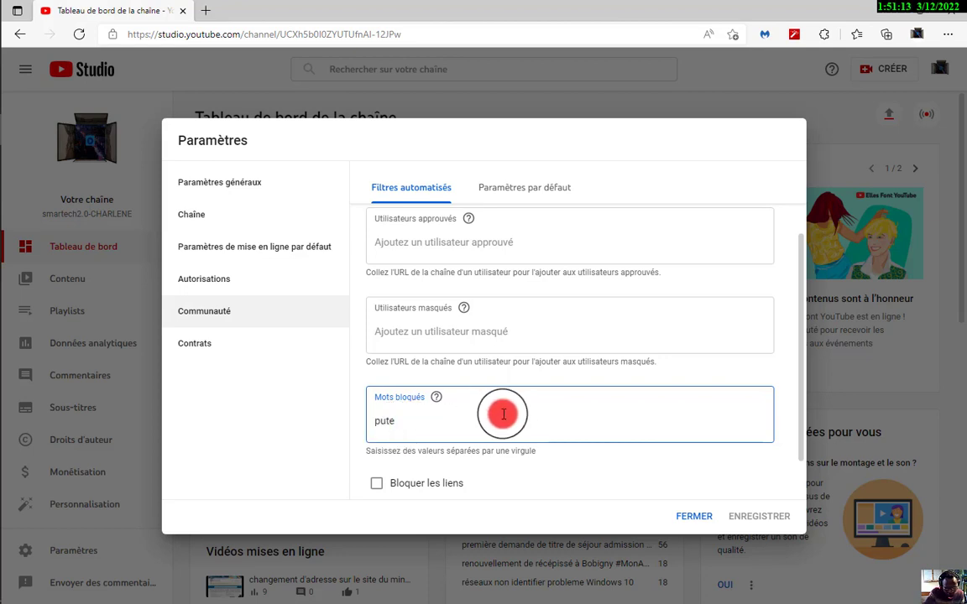
{"action": "key", "text": "Return"}
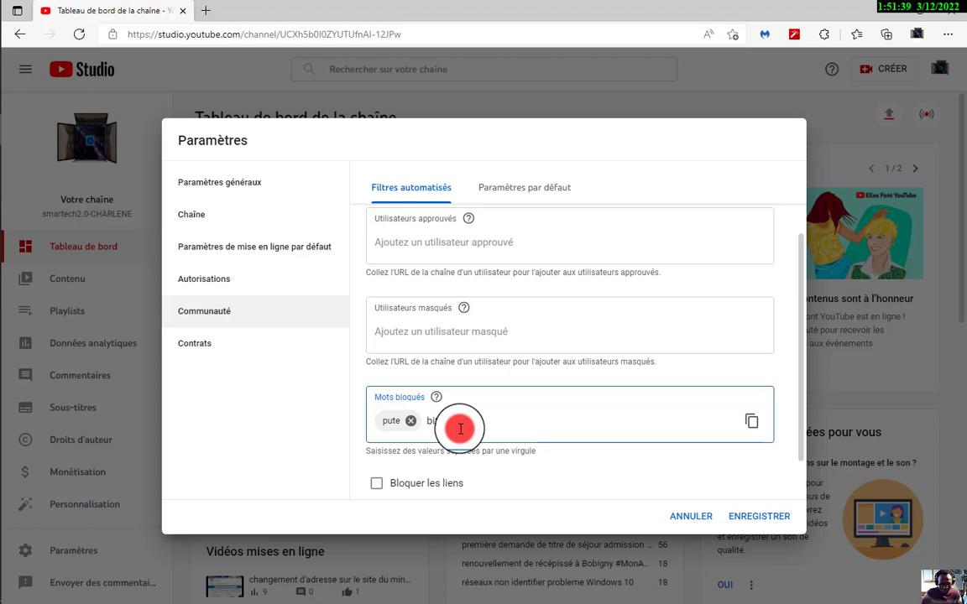
{"action": "type", "text": "te"}
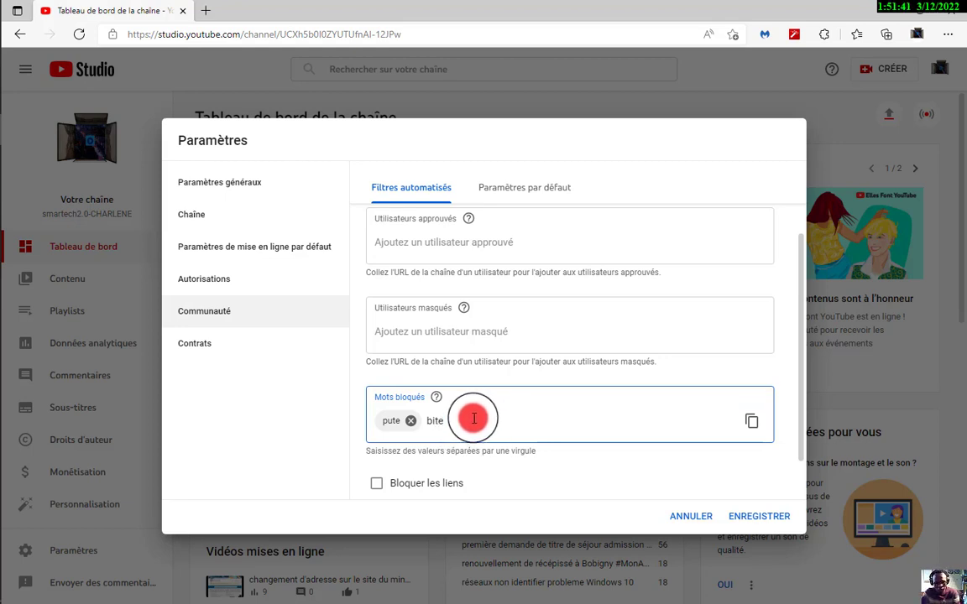
{"action": "key", "text": "Return"}
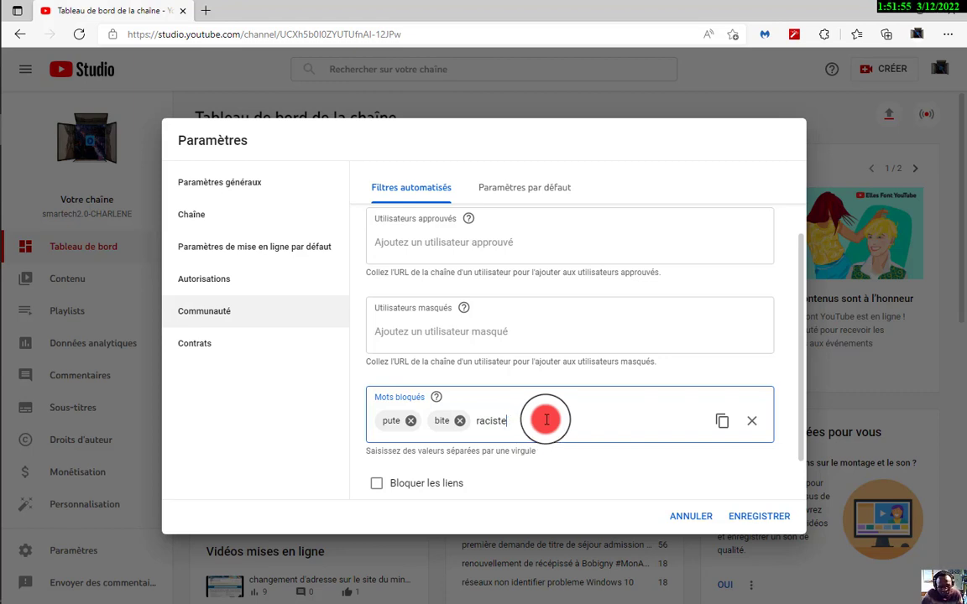
{"action": "key", "text": "Return"}
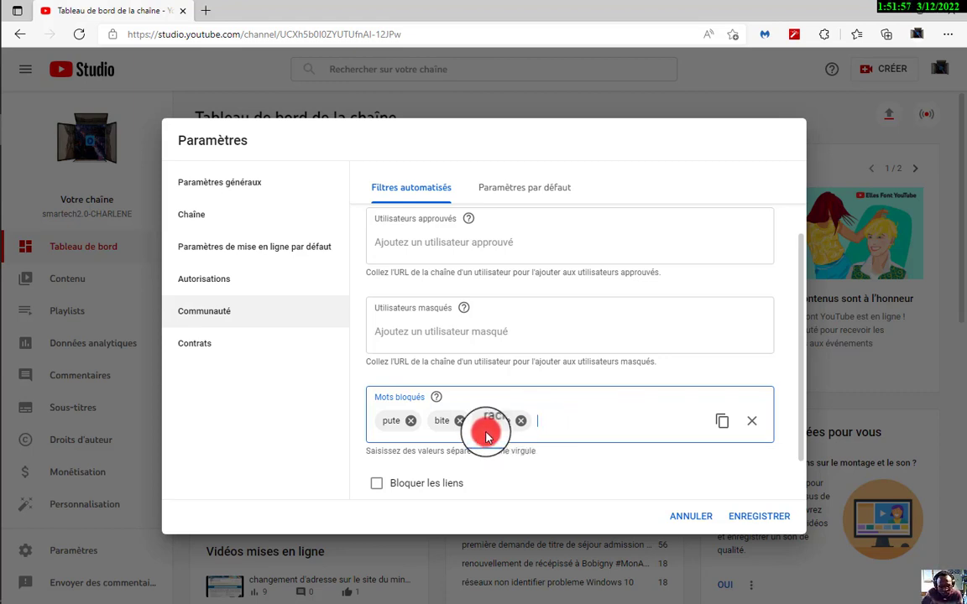
Search for "raciste" on google.fr in a new browser tab, and close that tab to return to the channel settings
{"action": "left_click_drag", "start_coordinate": [486, 435], "coordinate": [270, 60]}
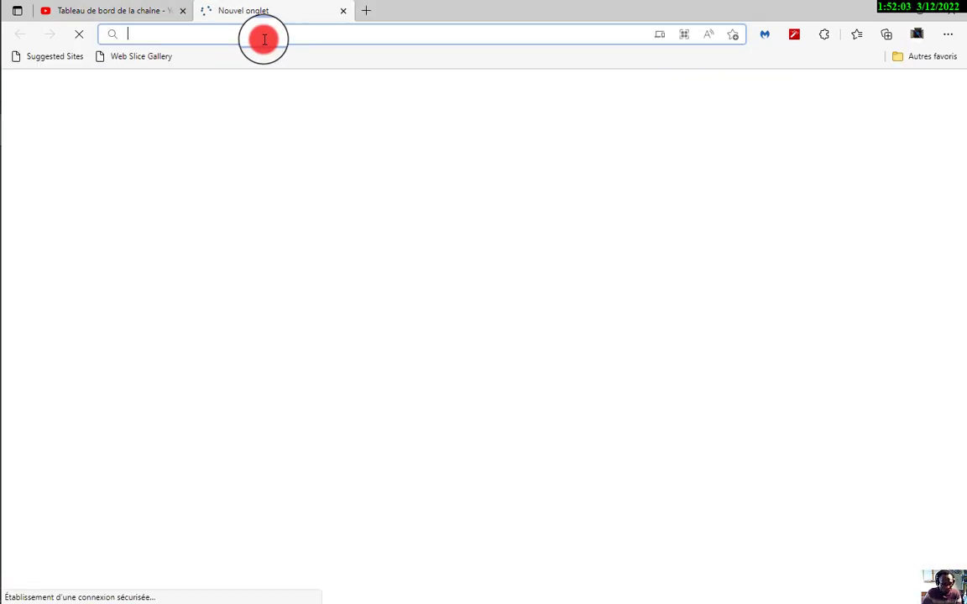
{"action": "type", "text": "googl"}
{"action": "key", "text": "Return"}
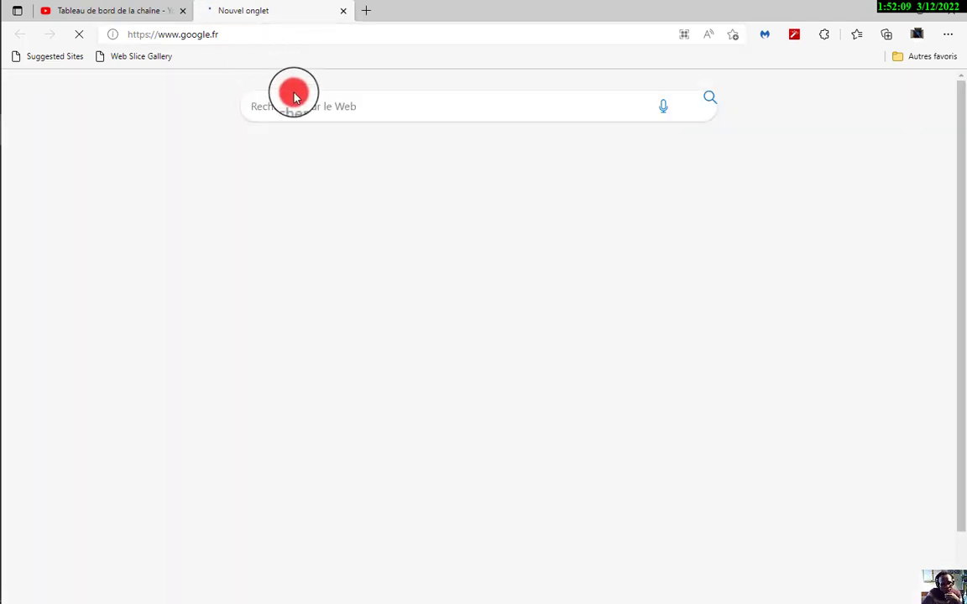
{"action": "left_click", "coordinate": [302, 106]}
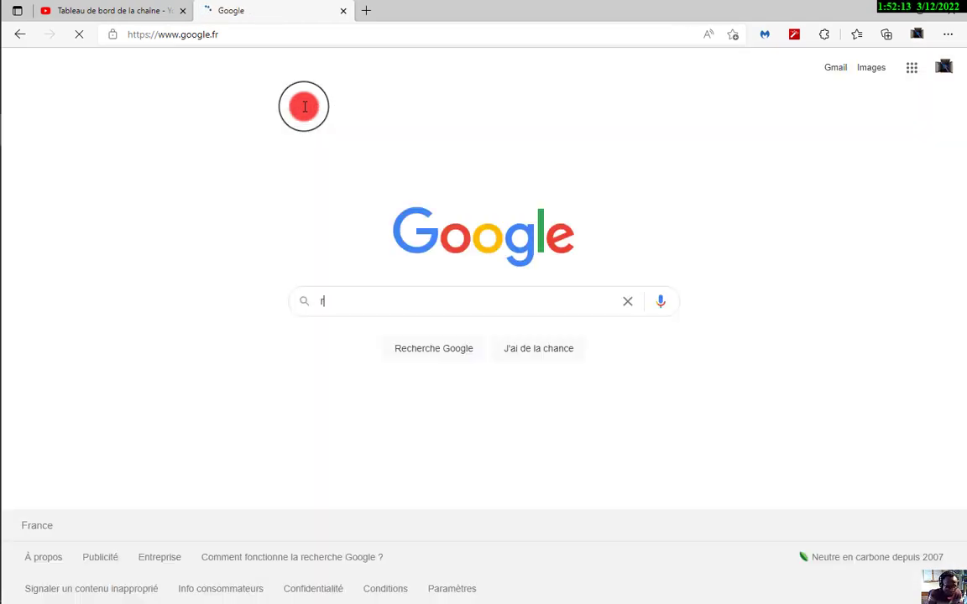
{"action": "type", "text": "raciste"}
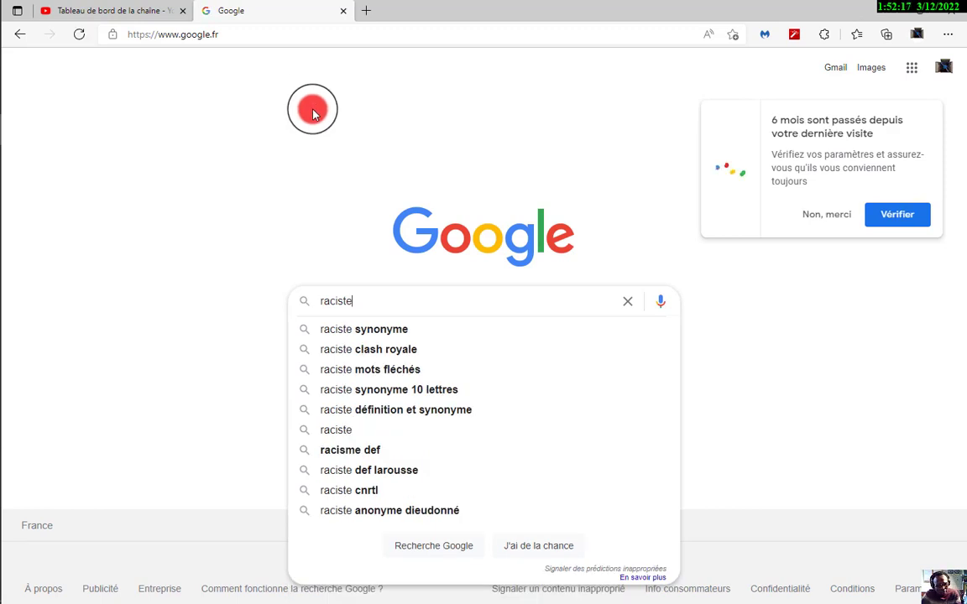
{"action": "key", "text": "Return"}
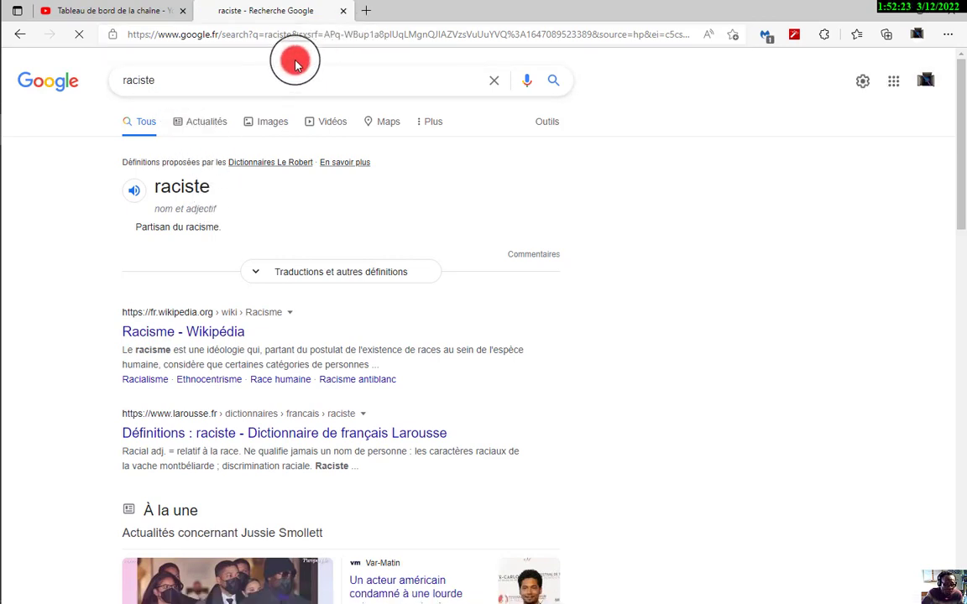
{"action": "left_click", "coordinate": [342, 14]}
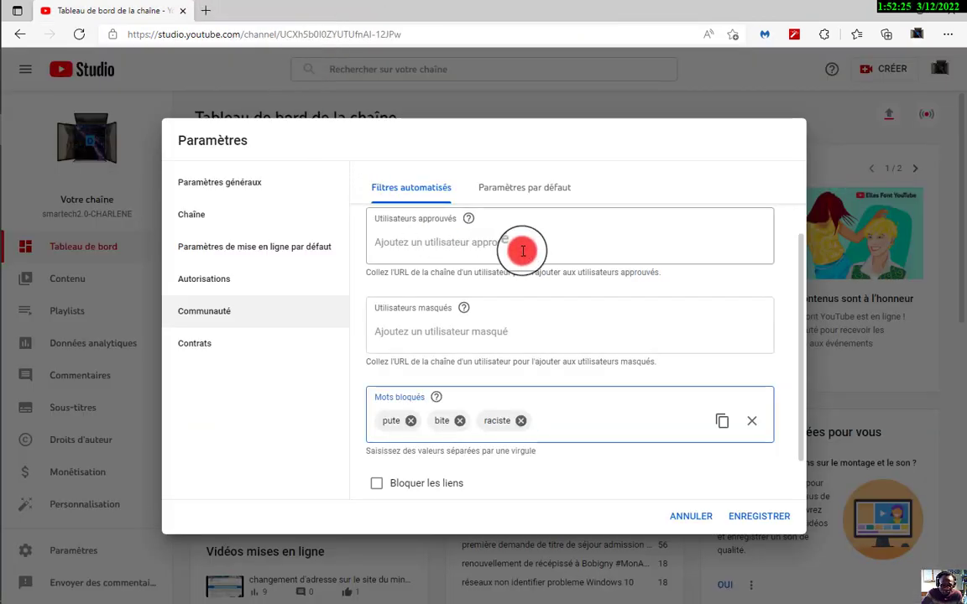
In the community default settings, enable submitting potentially inappropriate live chat messages for review before publication
{"action": "left_click_drag", "start_coordinate": [494, 420], "coordinate": [582, 414]}
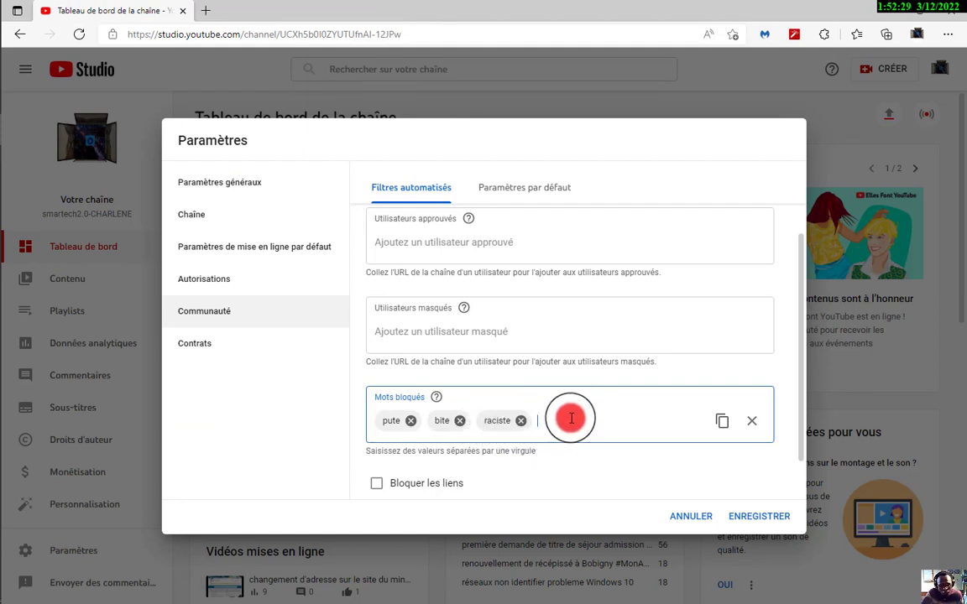
{"action": "left_click", "coordinate": [556, 432]}
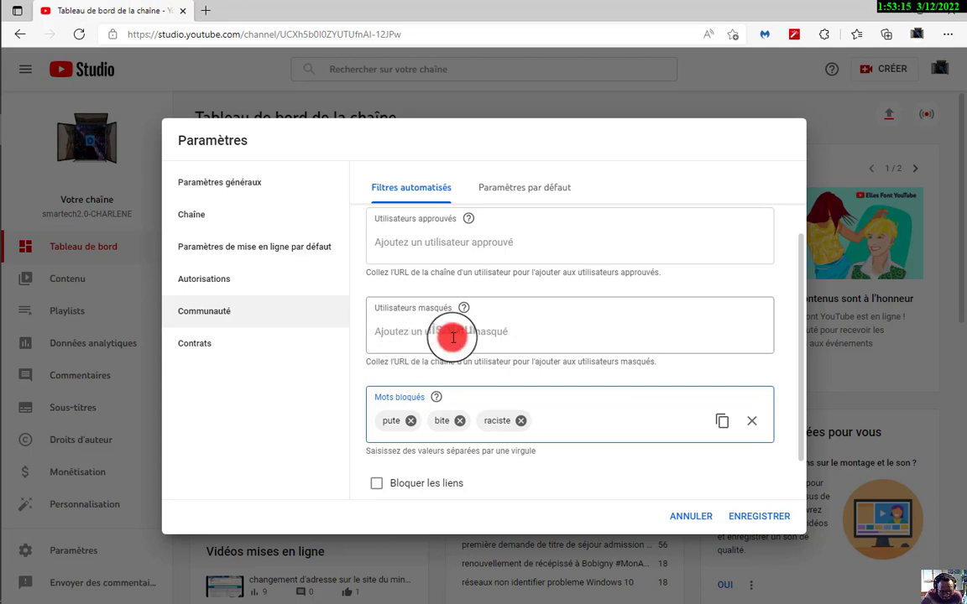
{"action": "scroll", "coordinate": [452, 336], "scroll_direction": "up", "scroll_amount": 1}
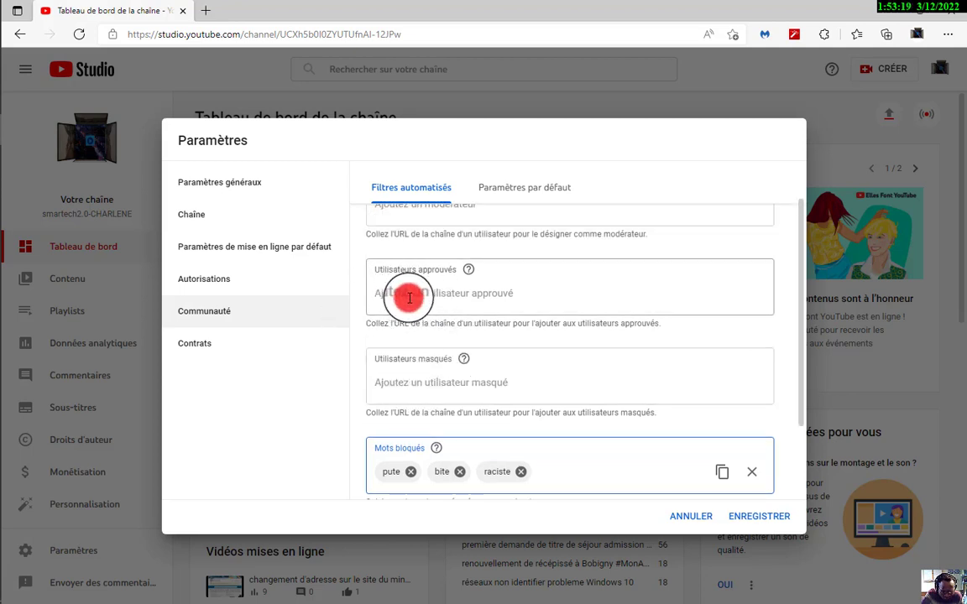
{"action": "scroll", "coordinate": [459, 316], "scroll_direction": "up", "scroll_amount": 1}
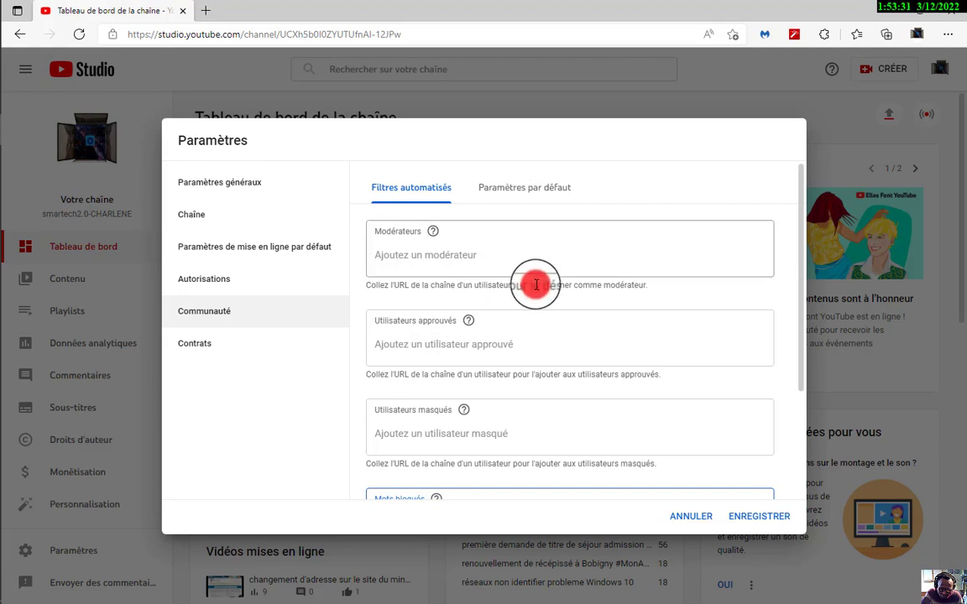
{"action": "left_click", "coordinate": [520, 194]}
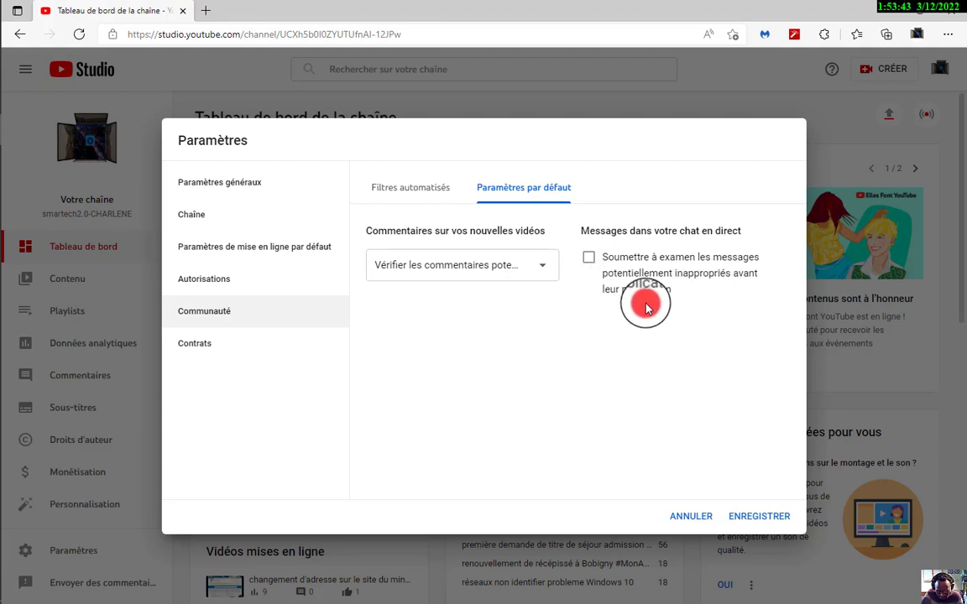
{"action": "left_click", "coordinate": [590, 260]}
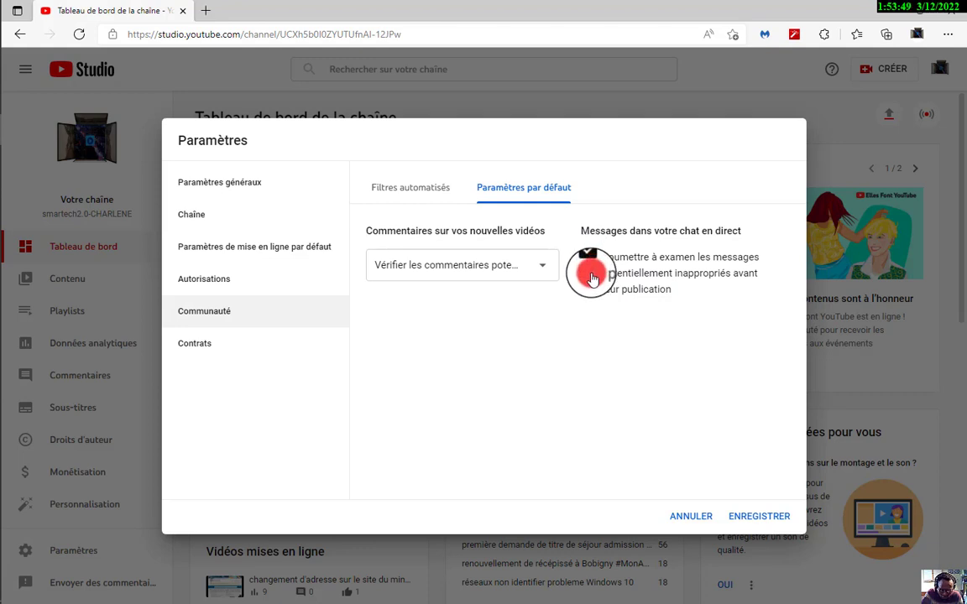
Recheck the blocked words in the automated filters and save the channel settings from the community defaults
{"action": "left_click", "coordinate": [418, 187]}
{"action": "scroll", "coordinate": [536, 465], "scroll_direction": "down", "scroll_amount": 3}
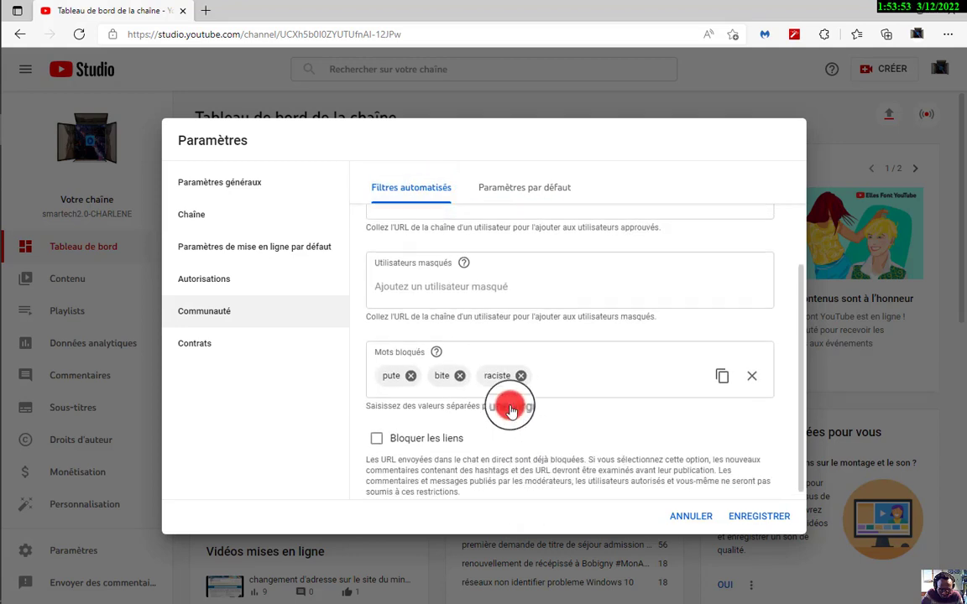
{"action": "scroll", "coordinate": [541, 277], "scroll_direction": "up", "scroll_amount": 3}
{"action": "left_click", "coordinate": [526, 188]}
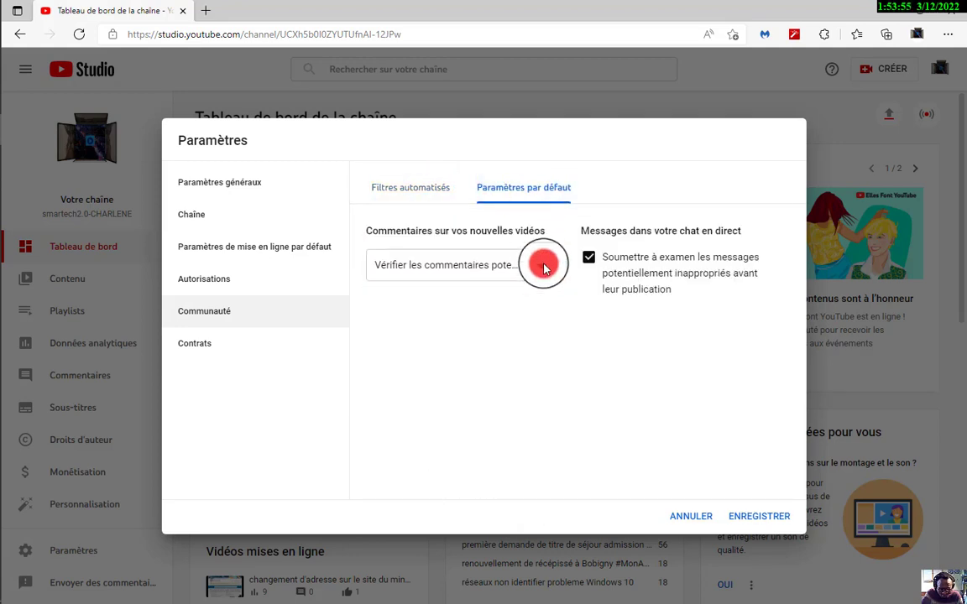
{"action": "left_click", "coordinate": [736, 517]}
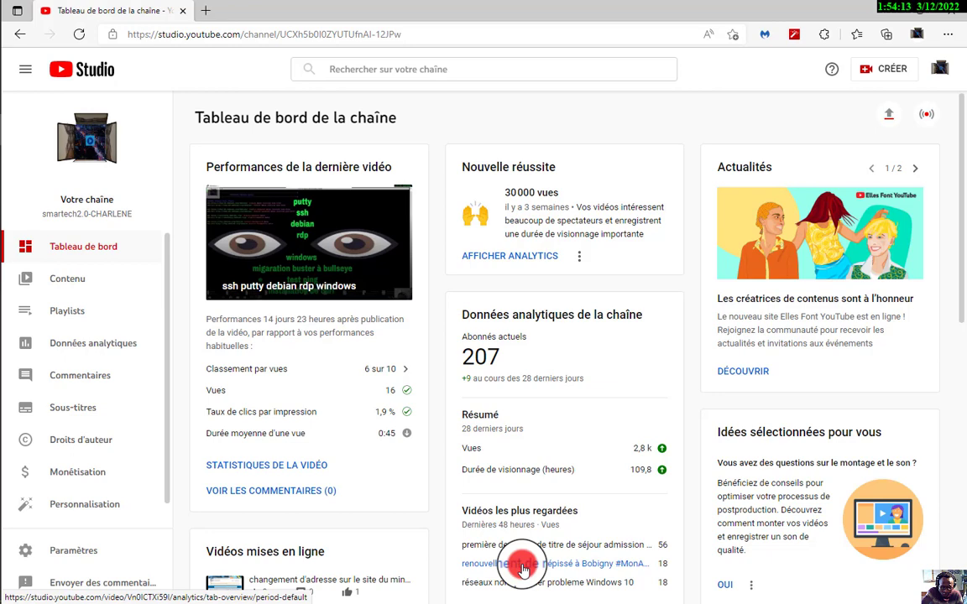
Look through the dashboard down to the latest comments and open the full list of comments without a reply
{"action": "scroll", "coordinate": [524, 570], "scroll_direction": "down", "scroll_amount": 1}
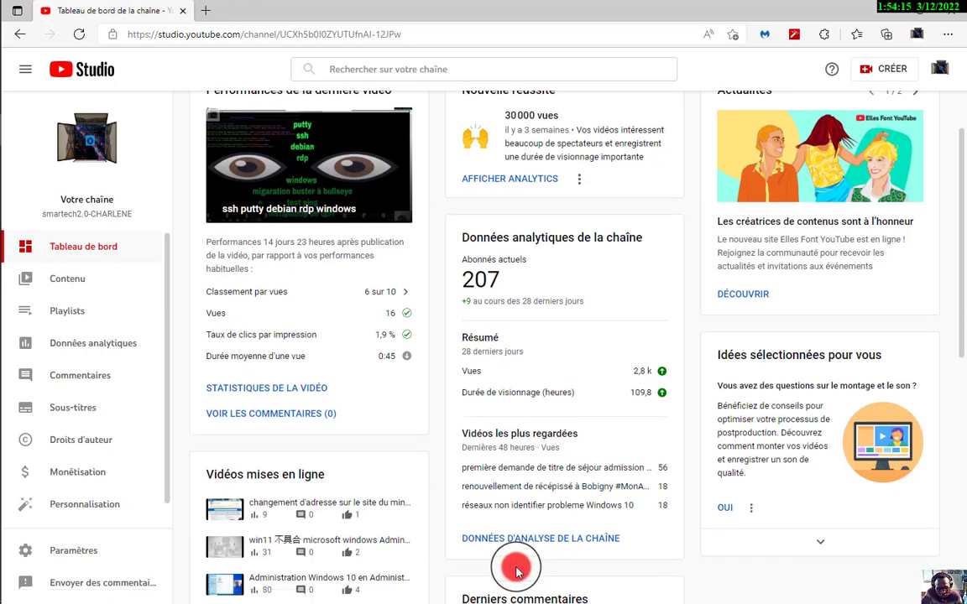
{"action": "scroll", "coordinate": [524, 570], "scroll_direction": "down", "scroll_amount": 3}
{"action": "scroll", "coordinate": [525, 570], "scroll_direction": "down", "scroll_amount": 1}
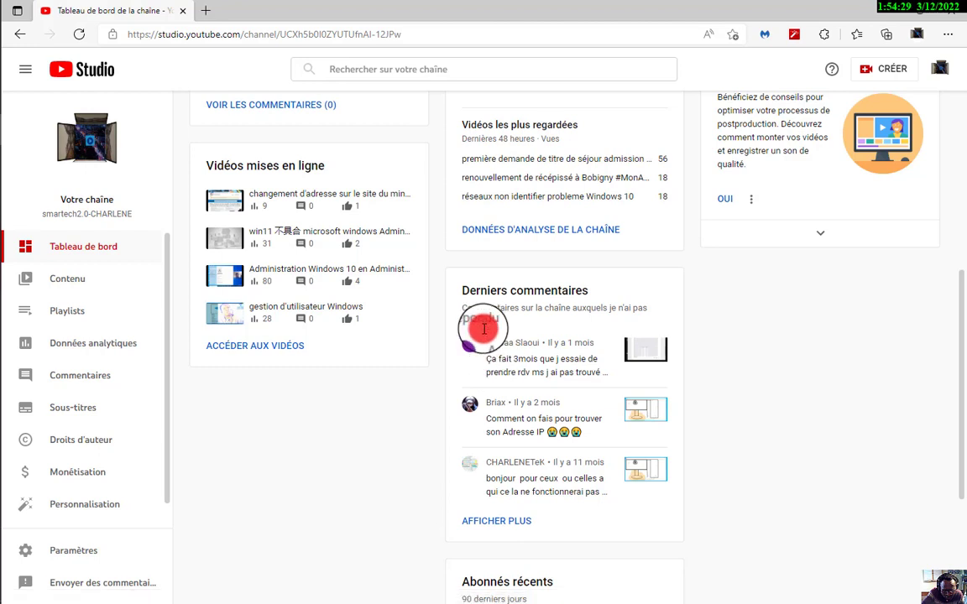
{"action": "left_click", "coordinate": [492, 524]}
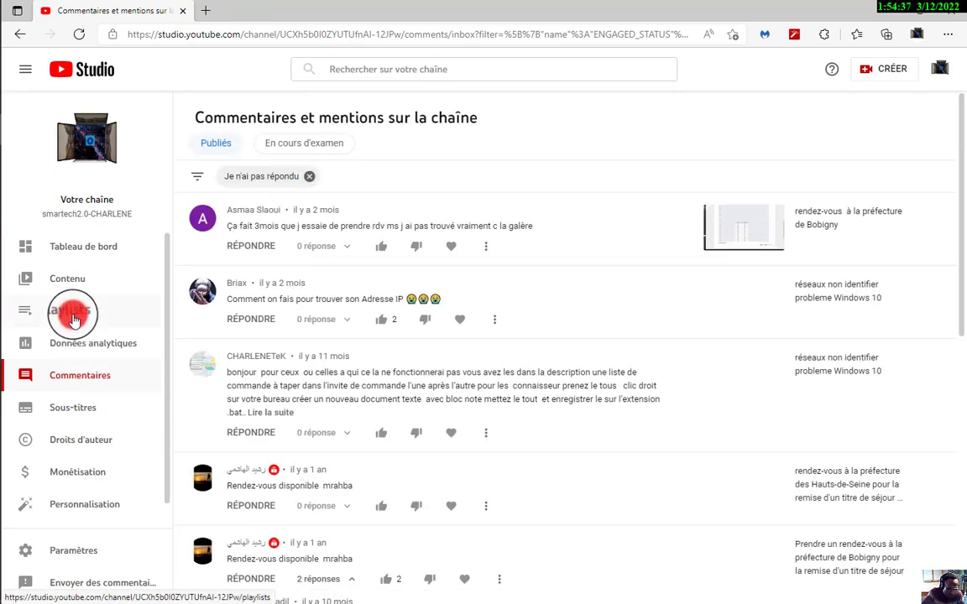
Examine the channel's playlists, from "Démarches en ligne" down to "dessin"
{"action": "left_click", "coordinate": [73, 317]}
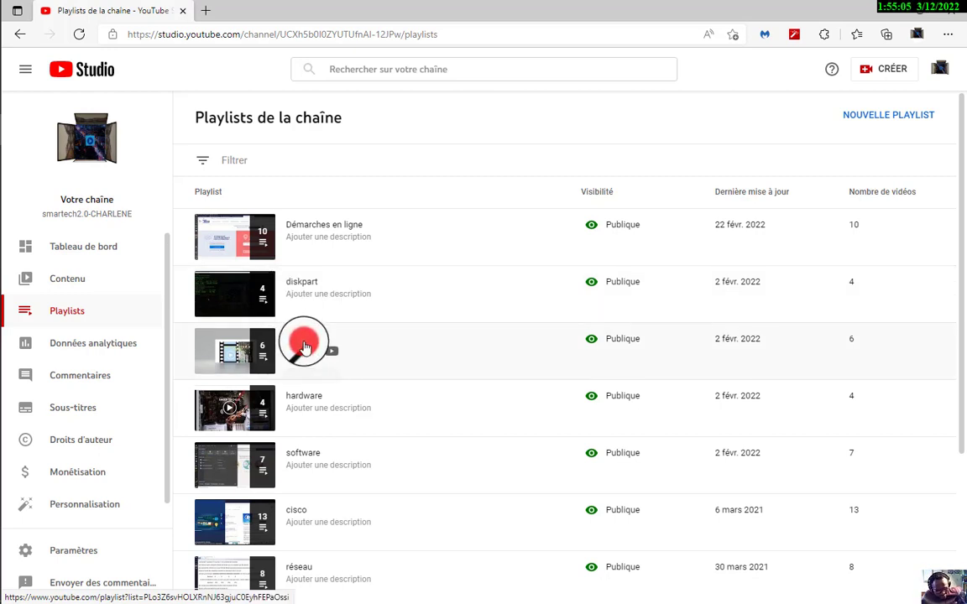
{"action": "scroll", "coordinate": [302, 340], "scroll_direction": "down", "scroll_amount": 1}
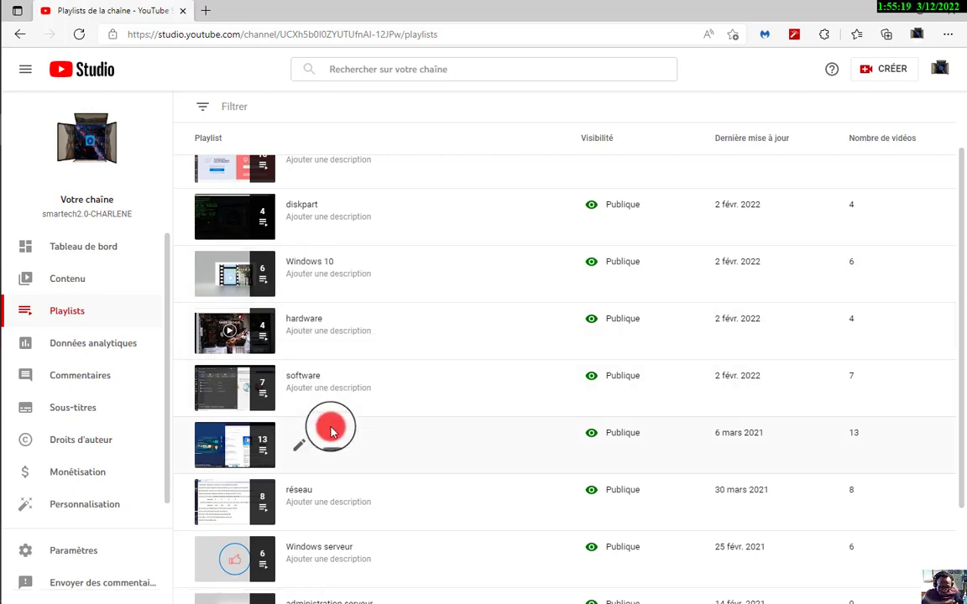
{"action": "scroll", "coordinate": [331, 430], "scroll_direction": "down", "scroll_amount": 1}
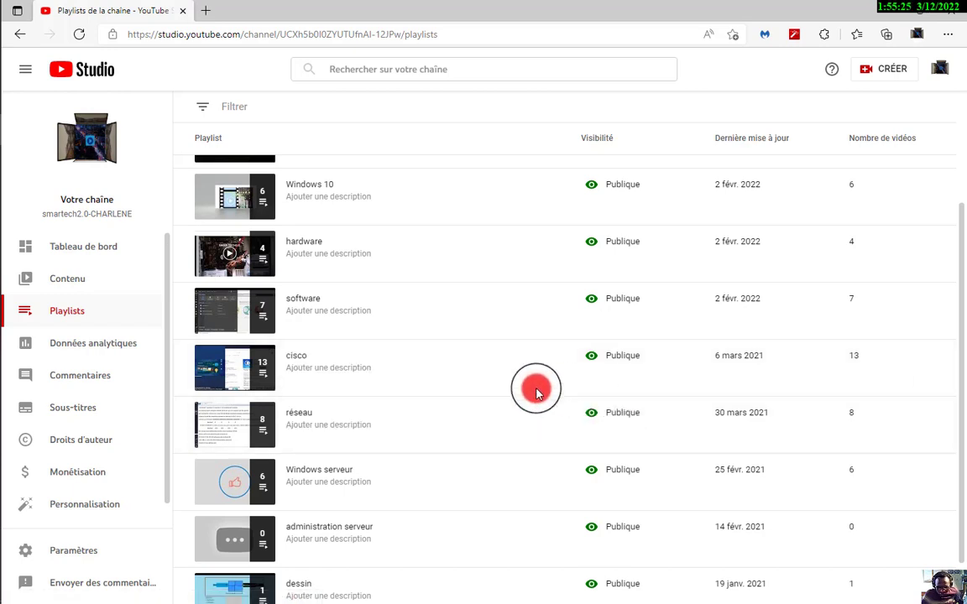
{"action": "scroll", "coordinate": [298, 376], "scroll_direction": "down", "scroll_amount": 1}
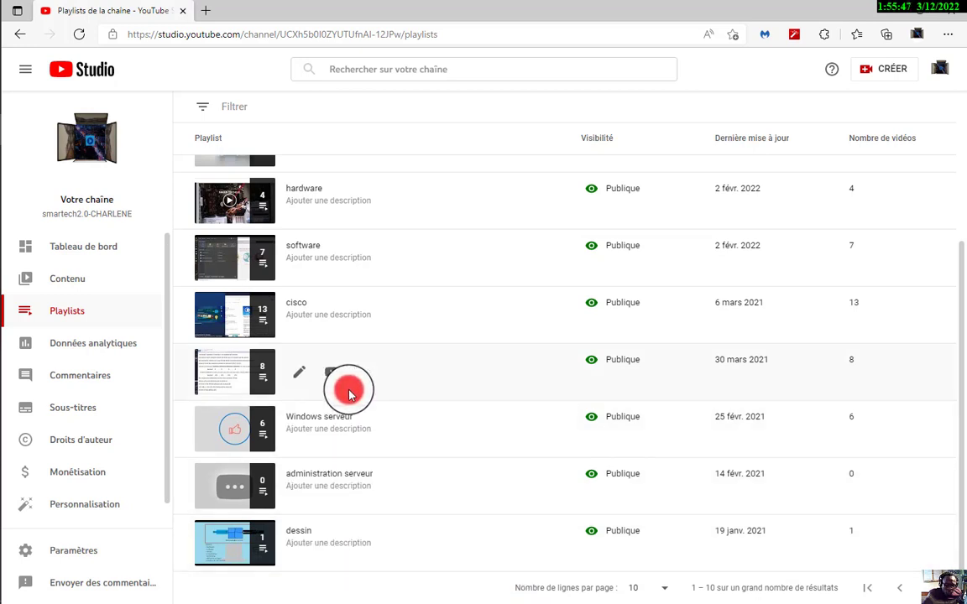
Leave the channel's playlists and open the channel analytics overview
{"action": "scroll", "coordinate": [520, 503], "scroll_direction": "up", "scroll_amount": 5}
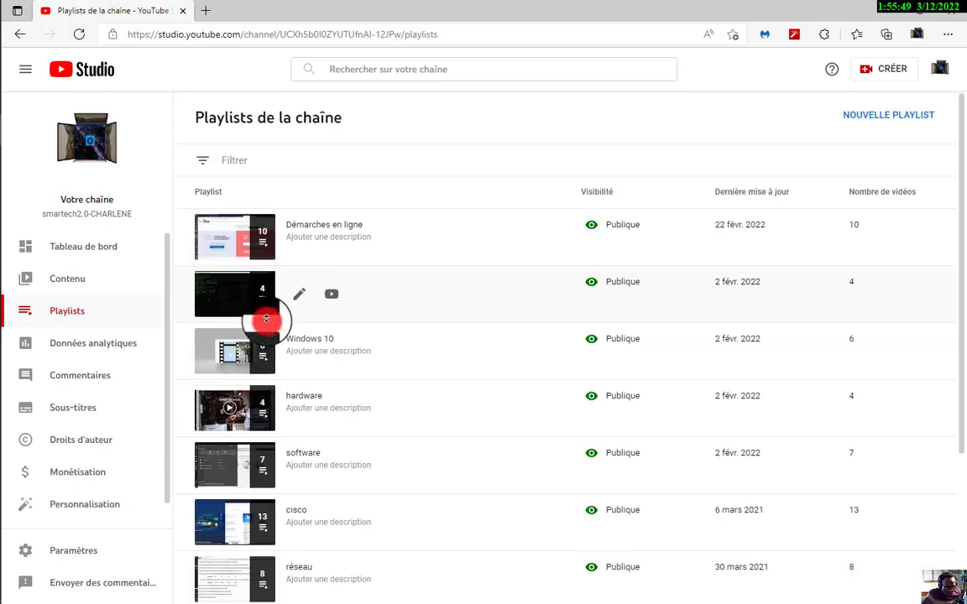
{"action": "left_click", "coordinate": [72, 346]}
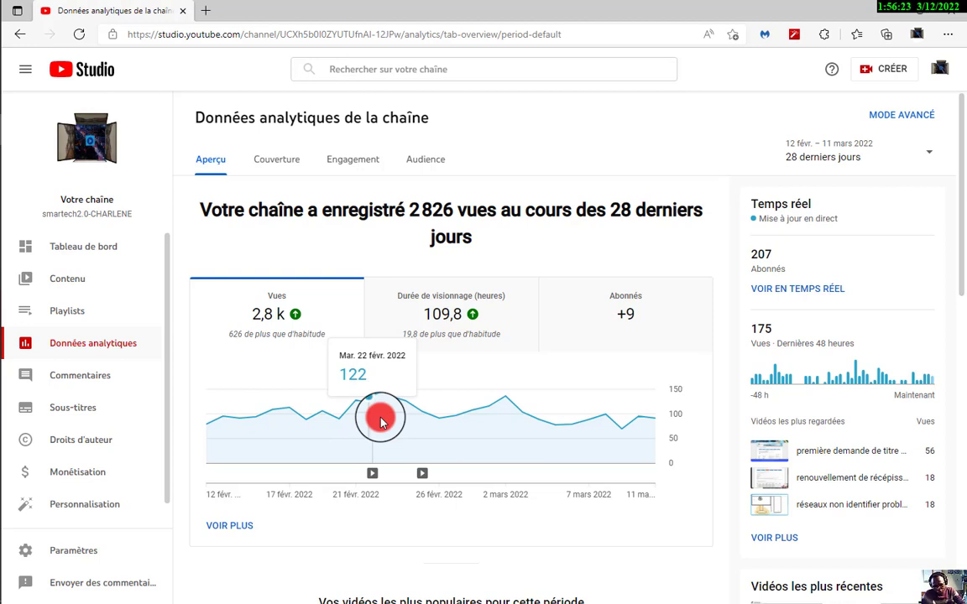
{"action": "key", "text": "super+i"}
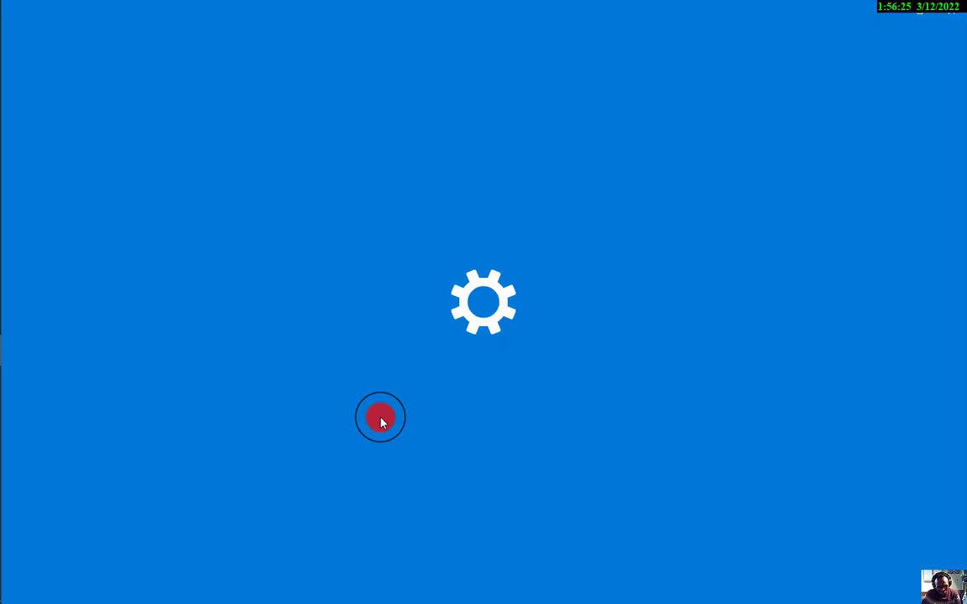
{"action": "left_click", "coordinate": [896, 18]}
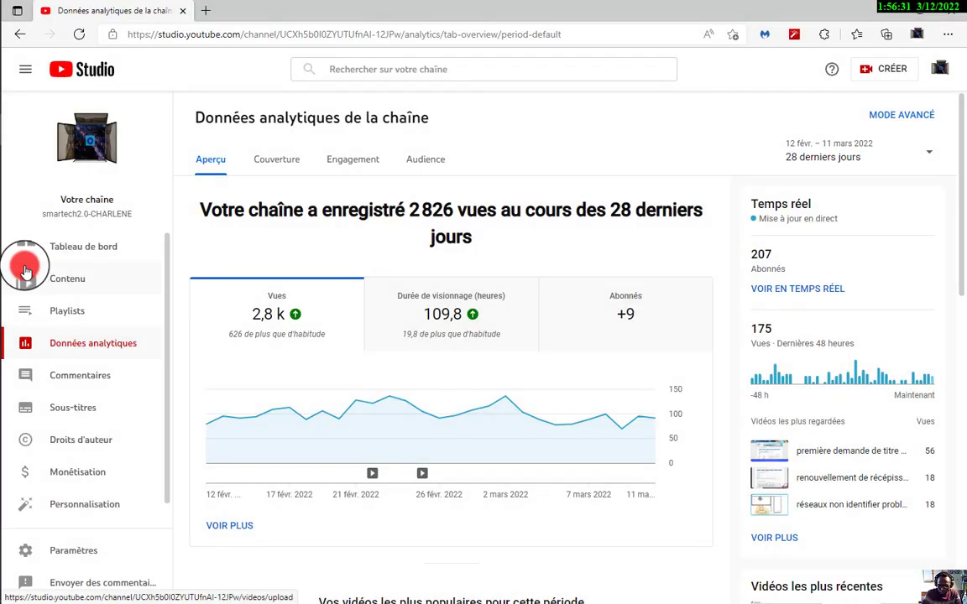
{"action": "mouse_move", "coordinate": [2, 290]}
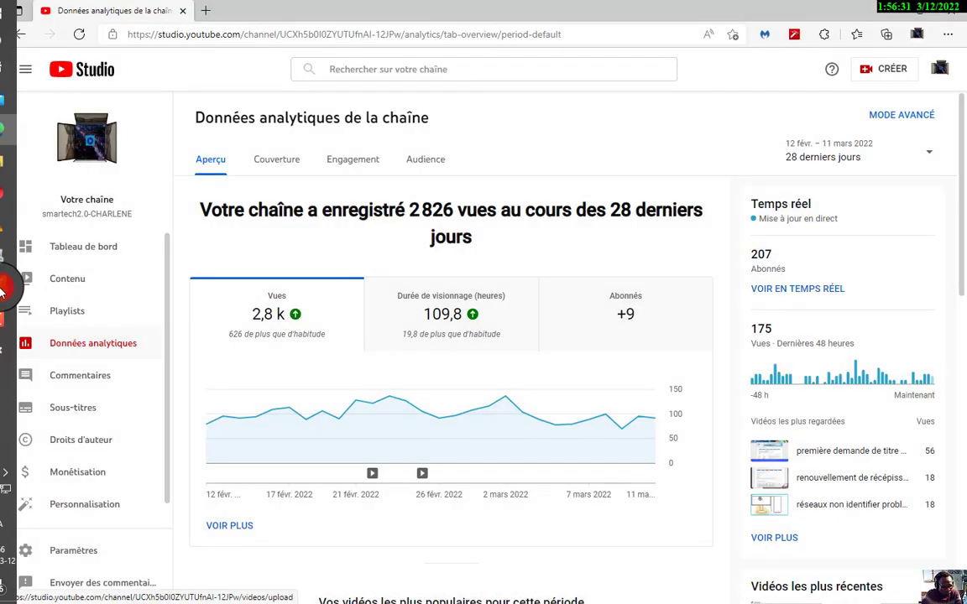
{"action": "left_click", "coordinate": [19, 350]}
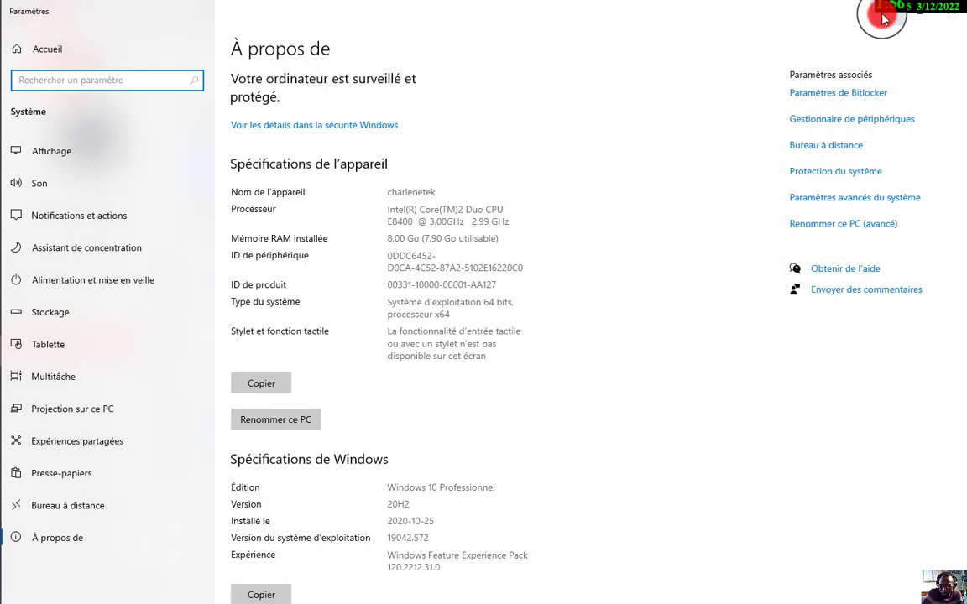
{"action": "left_click", "coordinate": [883, 18]}
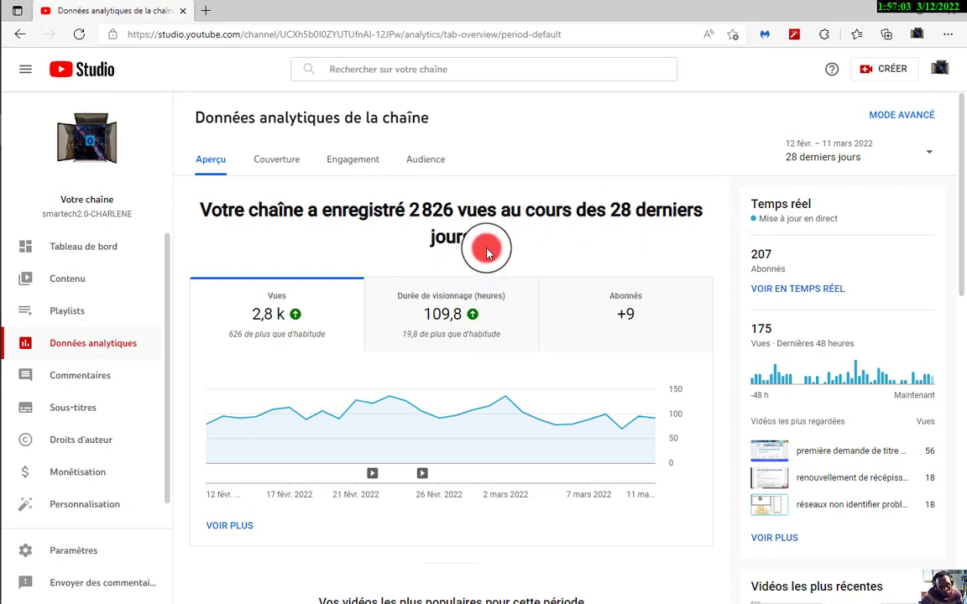
Examine the 28-day analytics overview, covering the views graph, most-watched videos, most popular videos and most recent video
{"action": "scroll", "coordinate": [470, 285], "scroll_direction": "down", "scroll_amount": 2}
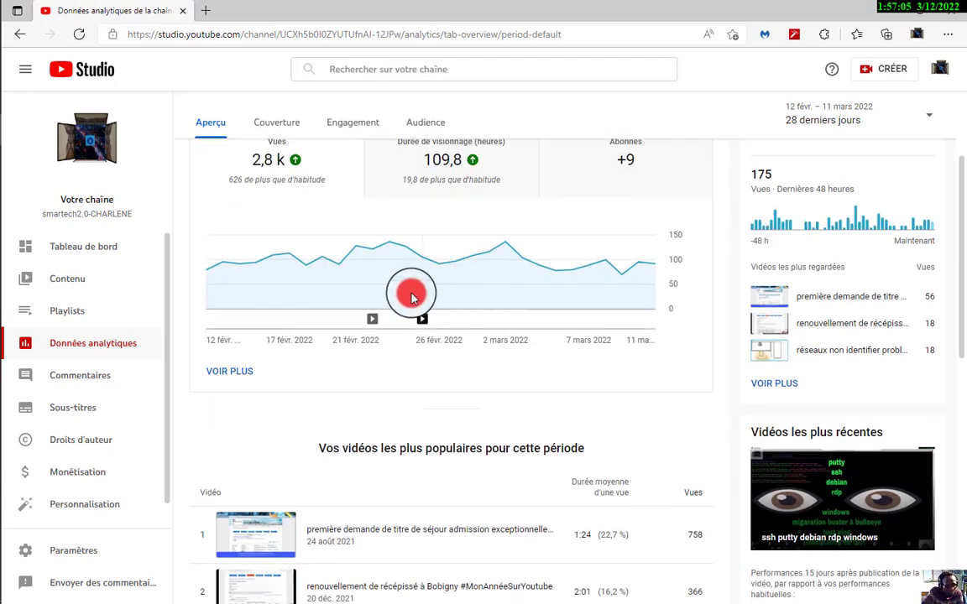
{"action": "mouse_move", "coordinate": [372, 318]}
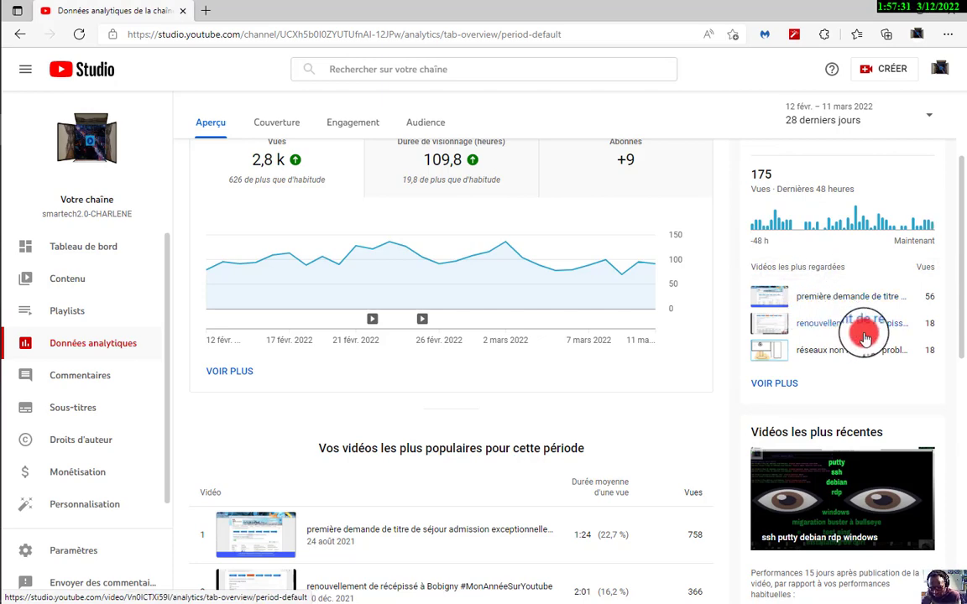
{"action": "scroll", "coordinate": [866, 336], "scroll_direction": "down", "scroll_amount": 1}
{"action": "scroll", "coordinate": [866, 337], "scroll_direction": "up", "scroll_amount": 1}
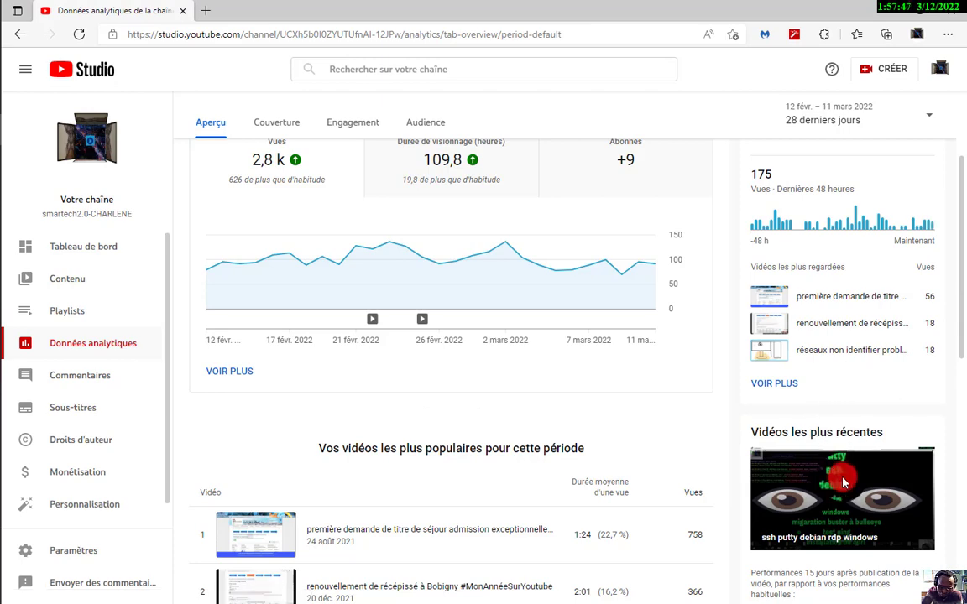
{"action": "scroll", "coordinate": [869, 479], "scroll_direction": "down", "scroll_amount": 2}
{"action": "scroll", "coordinate": [873, 493], "scroll_direction": "down", "scroll_amount": 2}
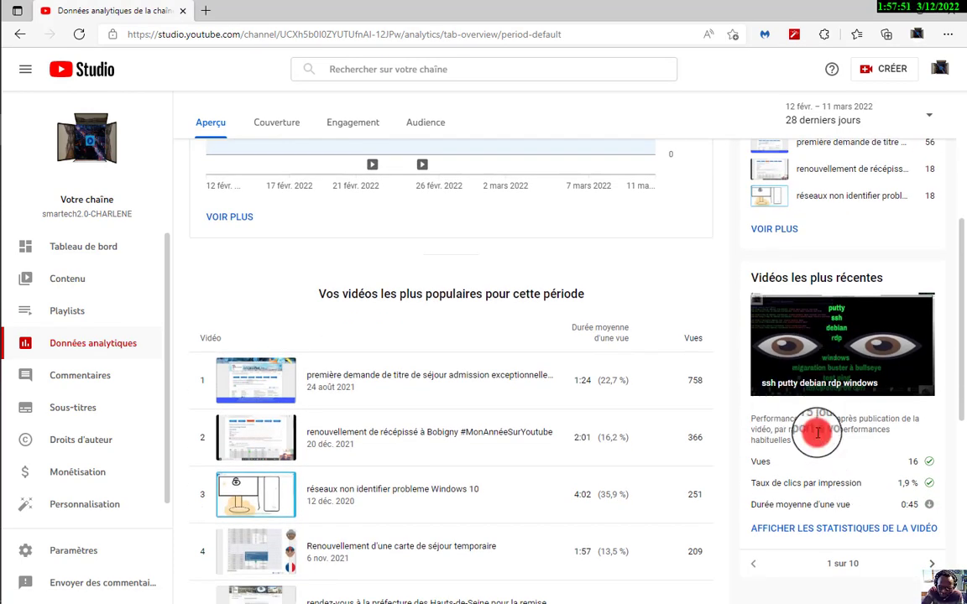
{"action": "scroll", "coordinate": [816, 423], "scroll_direction": "up", "scroll_amount": 3}
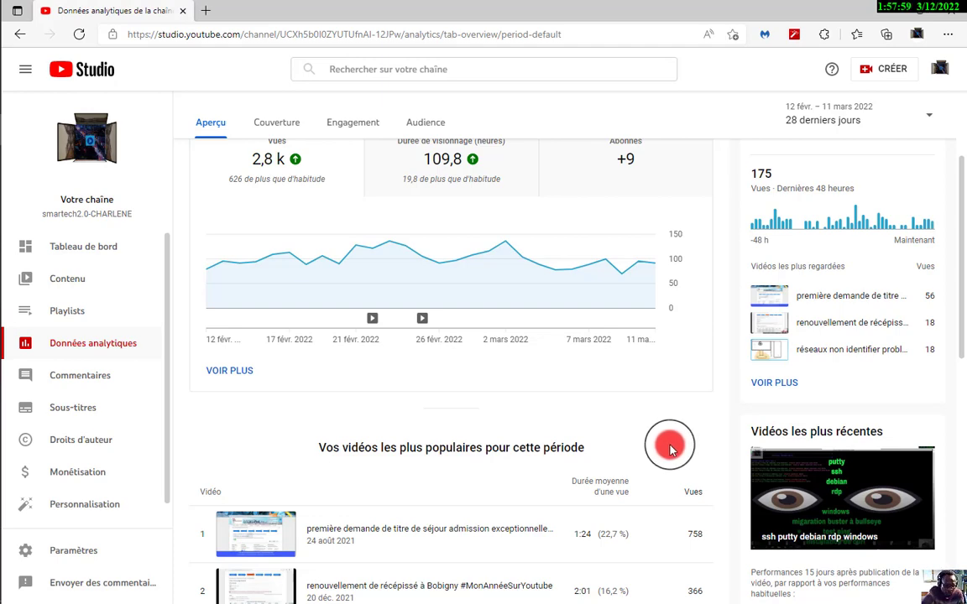
{"action": "scroll", "coordinate": [637, 449], "scroll_direction": "up", "scroll_amount": 1}
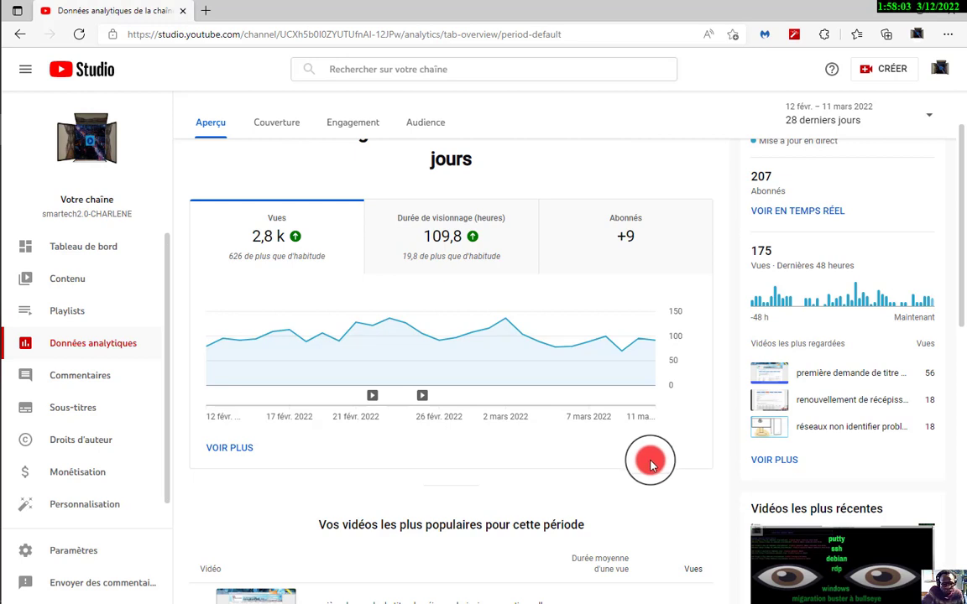
{"action": "scroll", "coordinate": [651, 466], "scroll_direction": "down", "scroll_amount": 1}
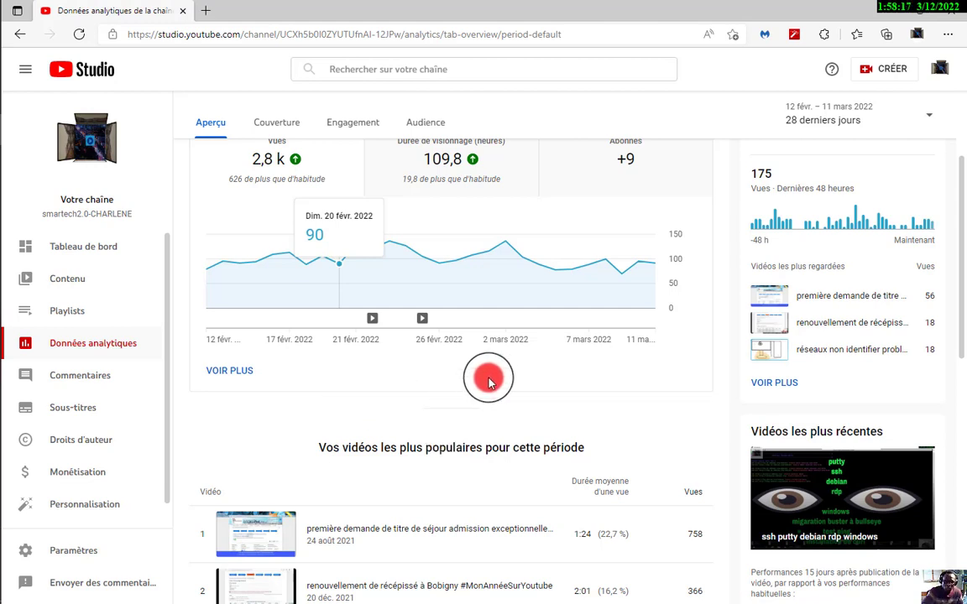
Search the web for "google trends" in a new tab and open the French Google Trends site from the results
{"action": "left_click", "coordinate": [206, 15]}
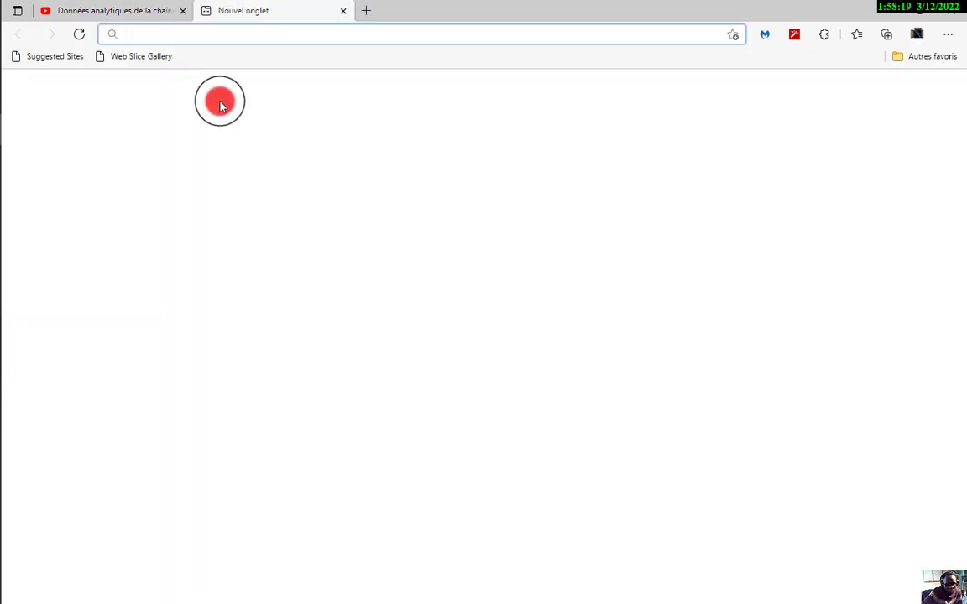
{"action": "left_click", "coordinate": [241, 34]}
{"action": "type", "text": "google "}
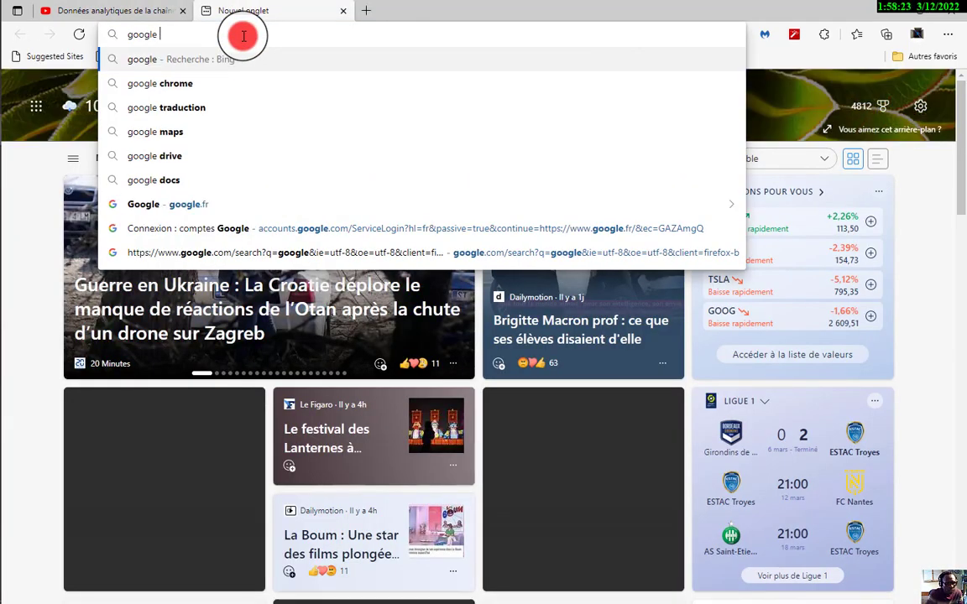
{"action": "type", "text": "trein"}
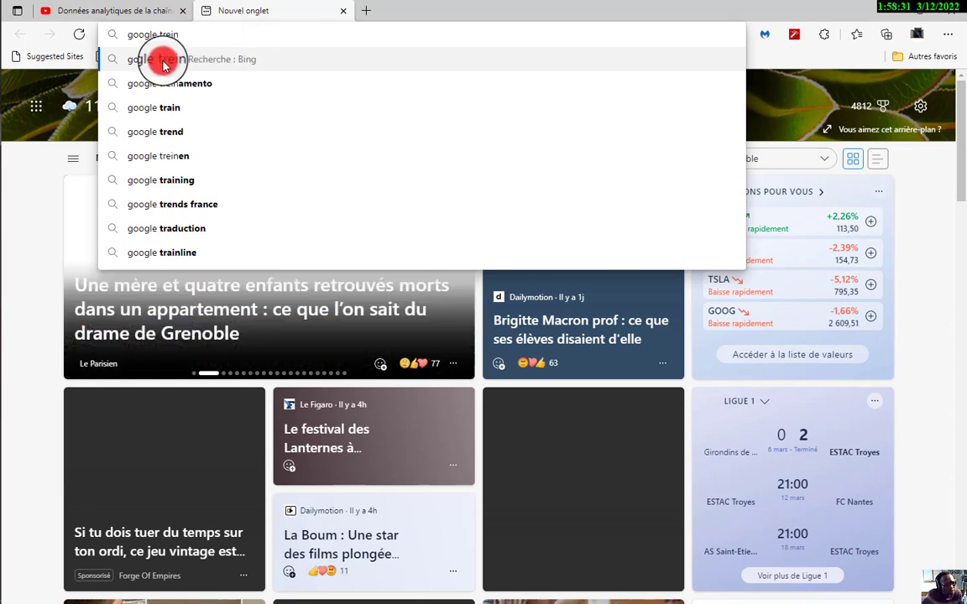
{"action": "type", "text": "ds"}
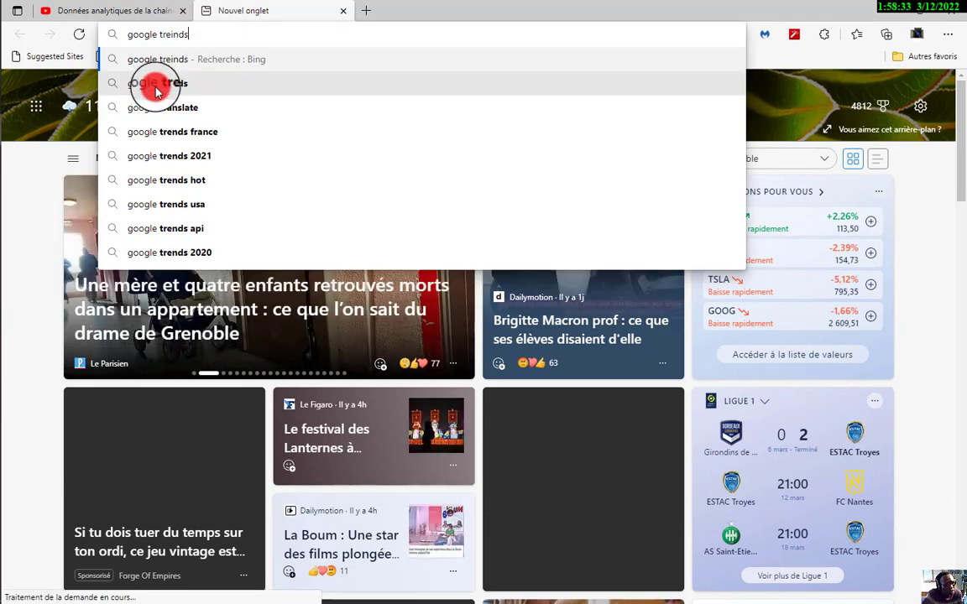
{"action": "left_click", "coordinate": [155, 88]}
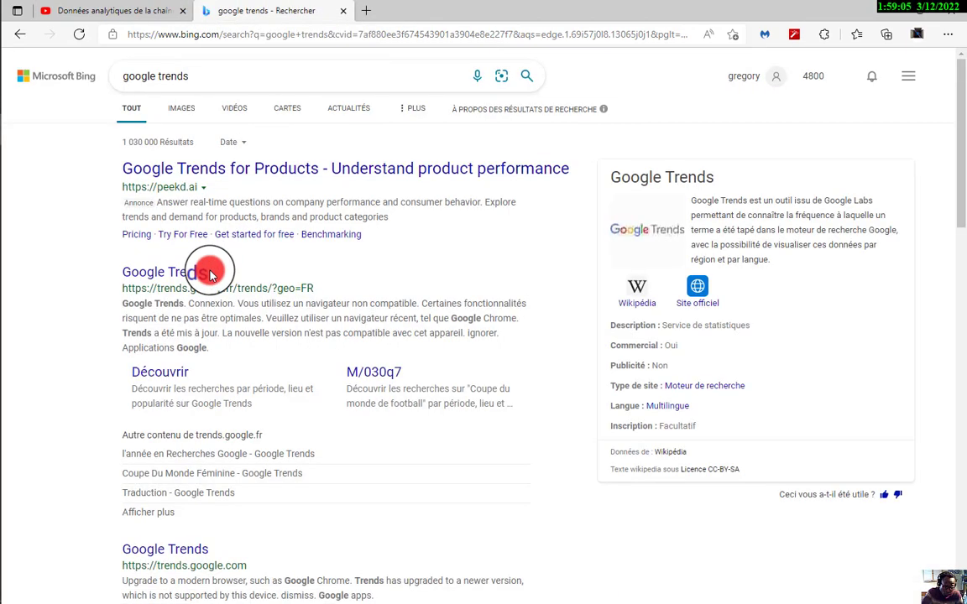
{"action": "left_click", "coordinate": [179, 273]}
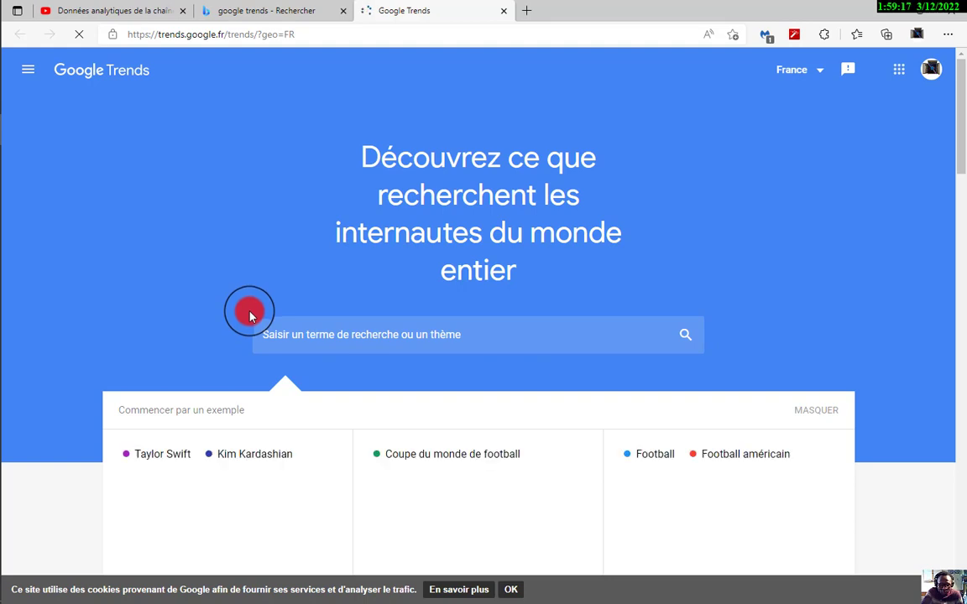
Look over the Google Trends home page, including its search field and the example searches shown with maps
{"action": "scroll", "coordinate": [351, 371], "scroll_direction": "down", "scroll_amount": 2}
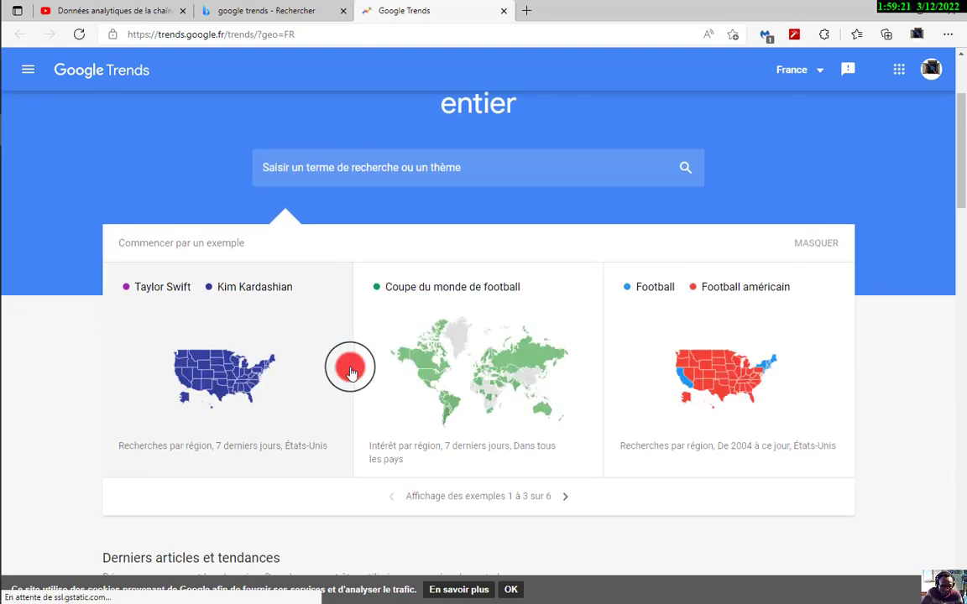
{"action": "scroll", "coordinate": [351, 372], "scroll_direction": "up", "scroll_amount": 2}
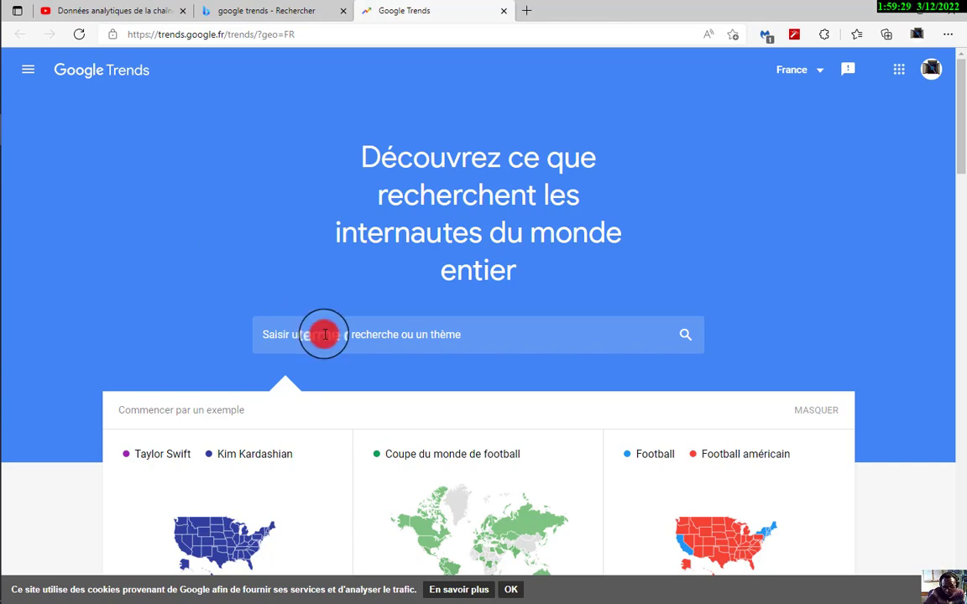
{"action": "scroll", "coordinate": [319, 337], "scroll_direction": "down", "scroll_amount": 1}
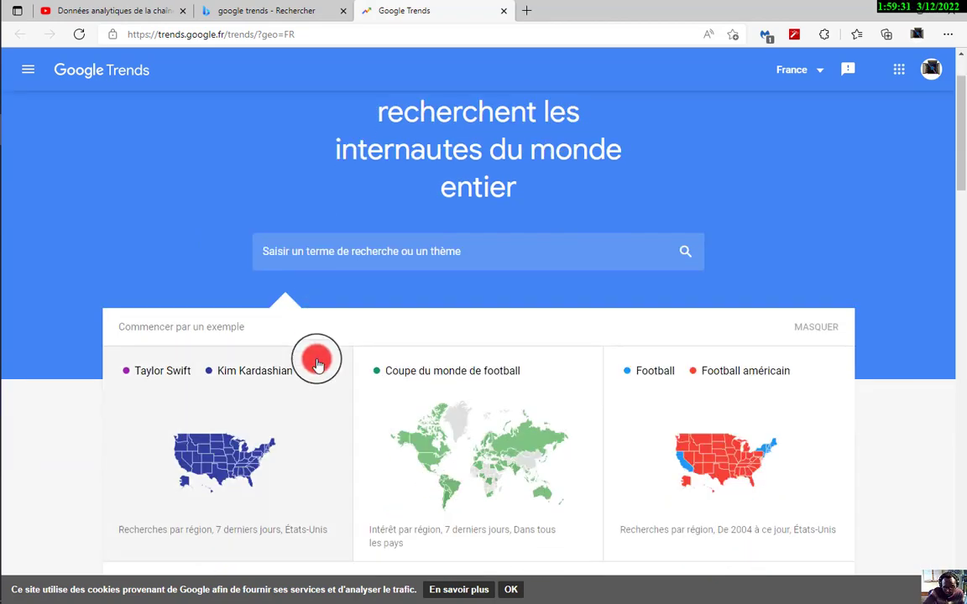
{"action": "scroll", "coordinate": [317, 364], "scroll_direction": "down", "scroll_amount": 2}
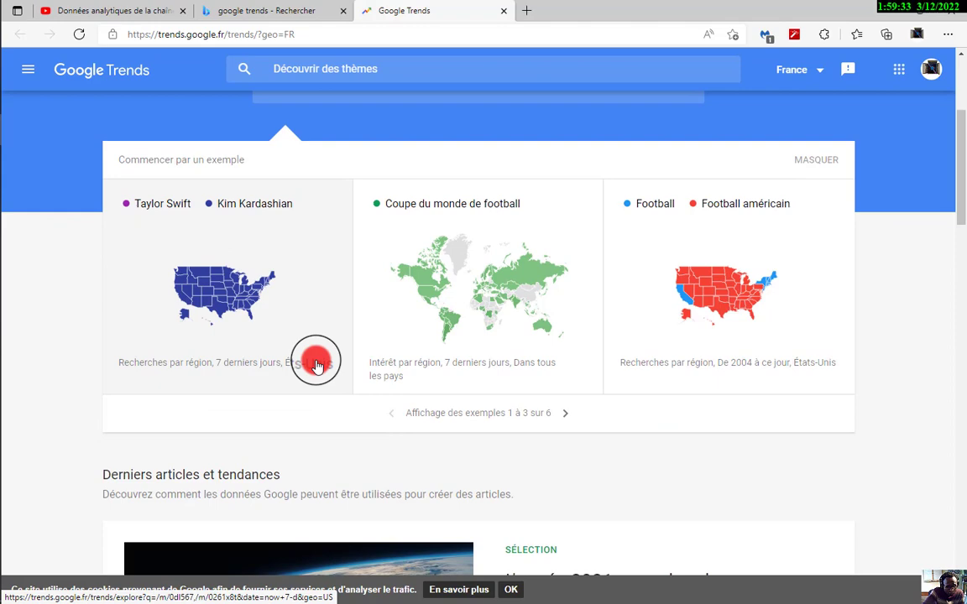
{"action": "scroll", "coordinate": [315, 362], "scroll_direction": "down", "scroll_amount": 1}
{"action": "scroll", "coordinate": [311, 359], "scroll_direction": "up", "scroll_amount": 1}
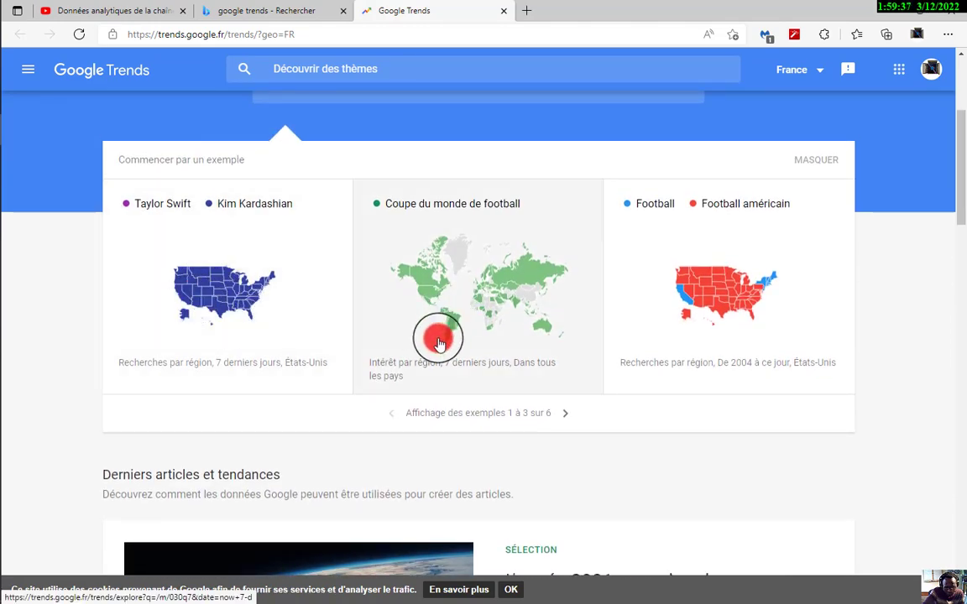
{"action": "scroll", "coordinate": [409, 324], "scroll_direction": "up", "scroll_amount": 1}
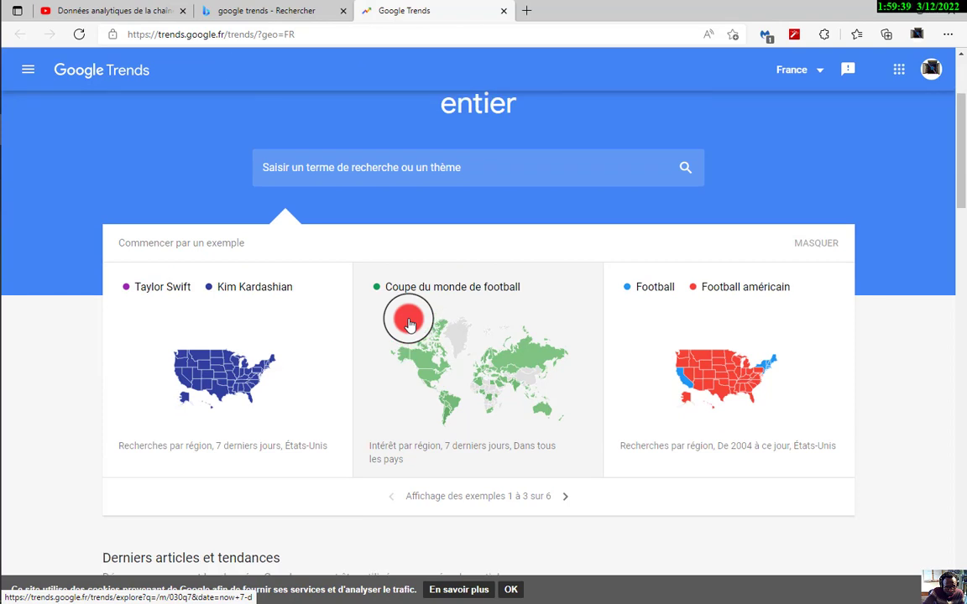
Search Google Trends for "windows 11" as a search term
{"action": "left_click", "coordinate": [371, 169]}
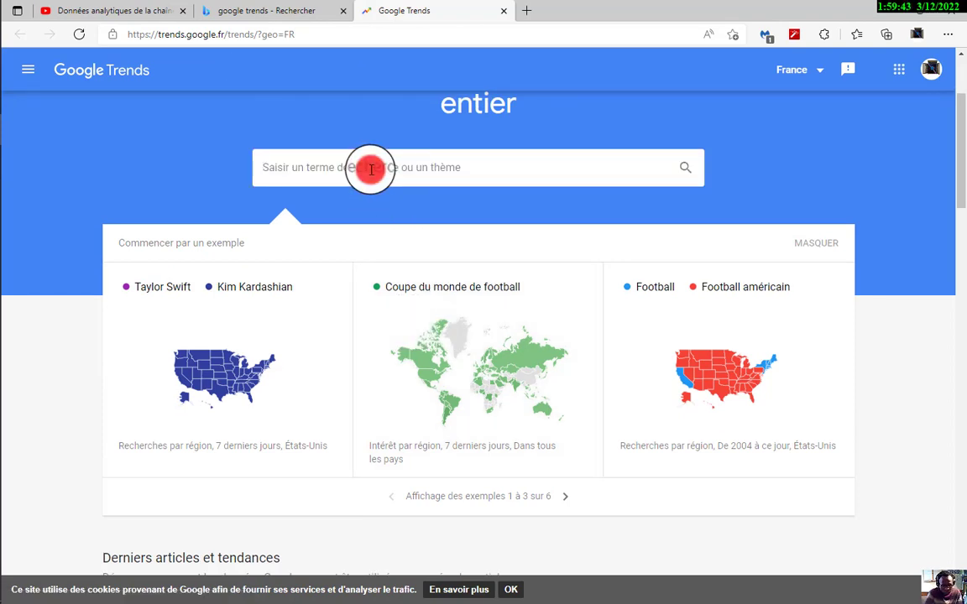
{"action": "type", "text": "wi"}
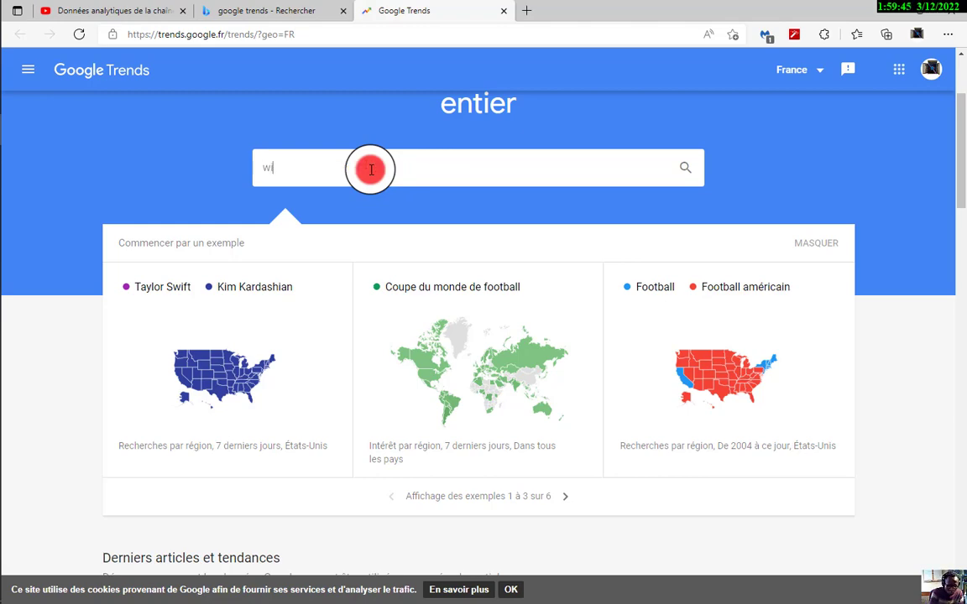
{"action": "type", "text": "ndows"}
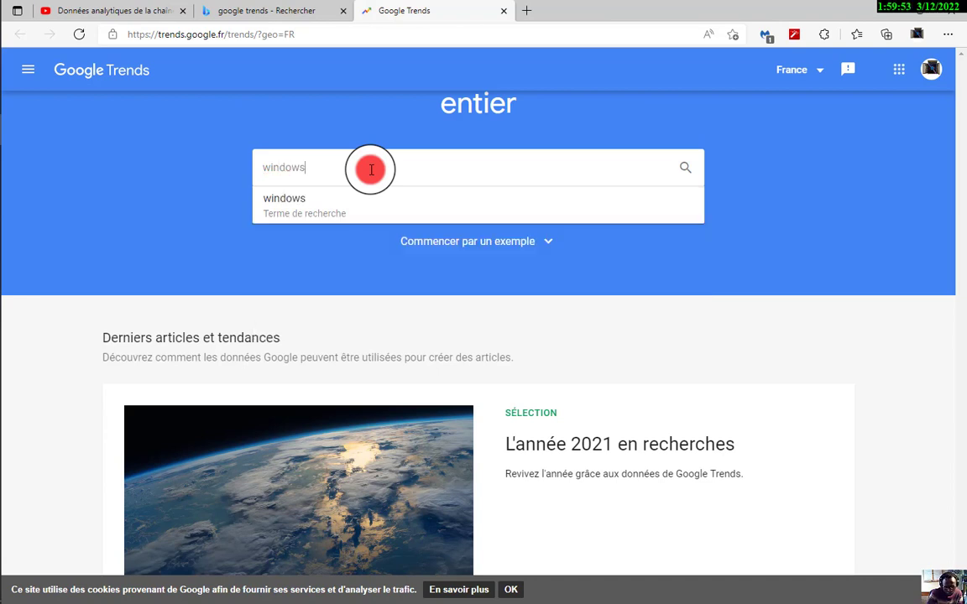
{"action": "type", "text": "11"}
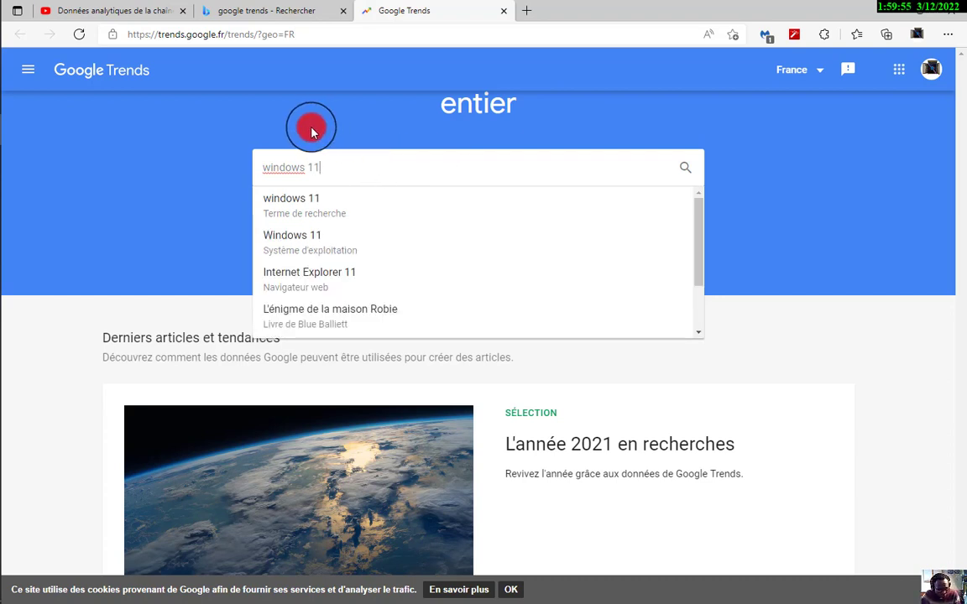
{"action": "left_click", "coordinate": [303, 210]}
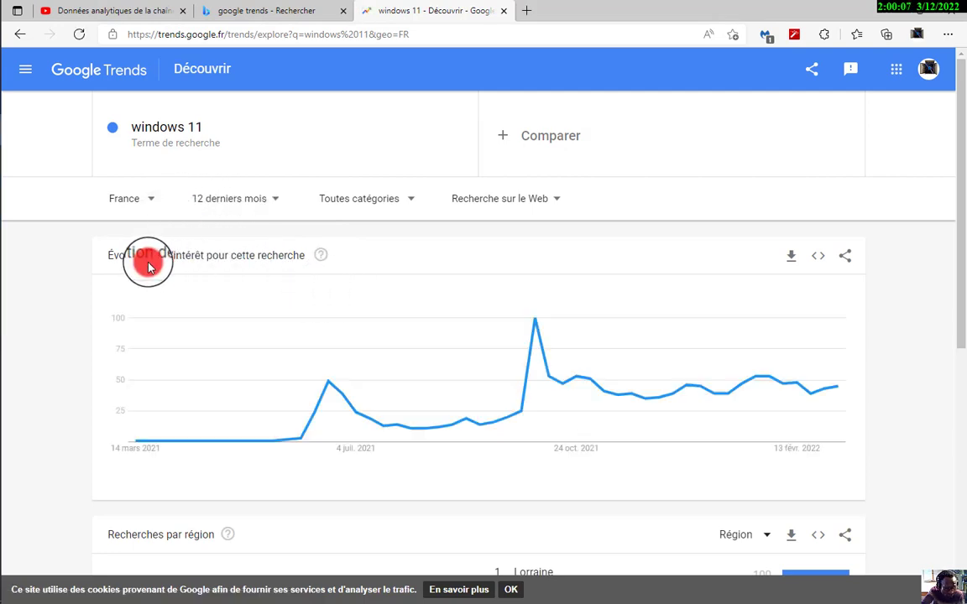
Examine the "windows 11" results for France over the last 12 months, covering interest over time and searches by region
{"action": "scroll", "coordinate": [386, 386], "scroll_direction": "down", "scroll_amount": 2}
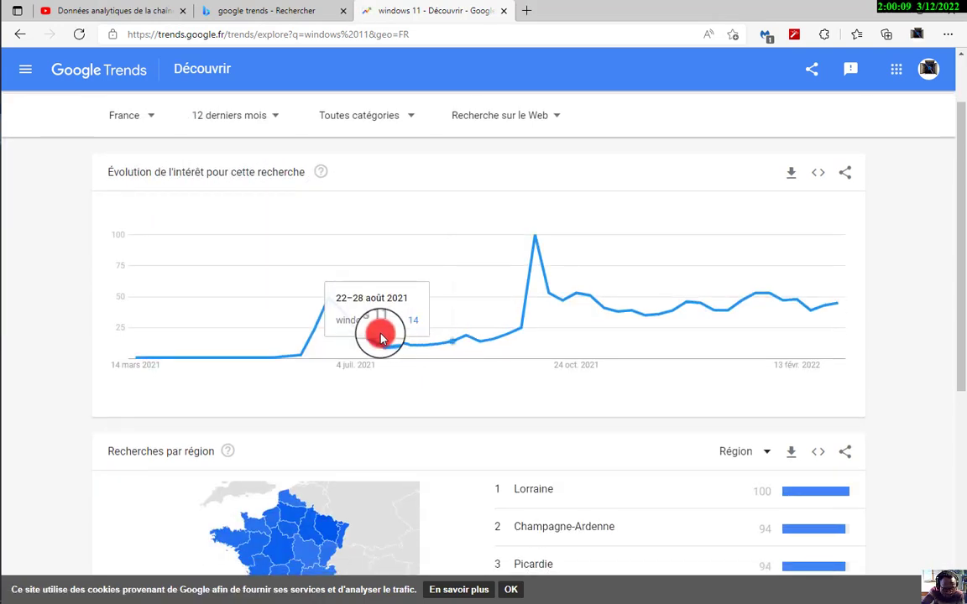
{"action": "scroll", "coordinate": [387, 337], "scroll_direction": "up", "scroll_amount": 2}
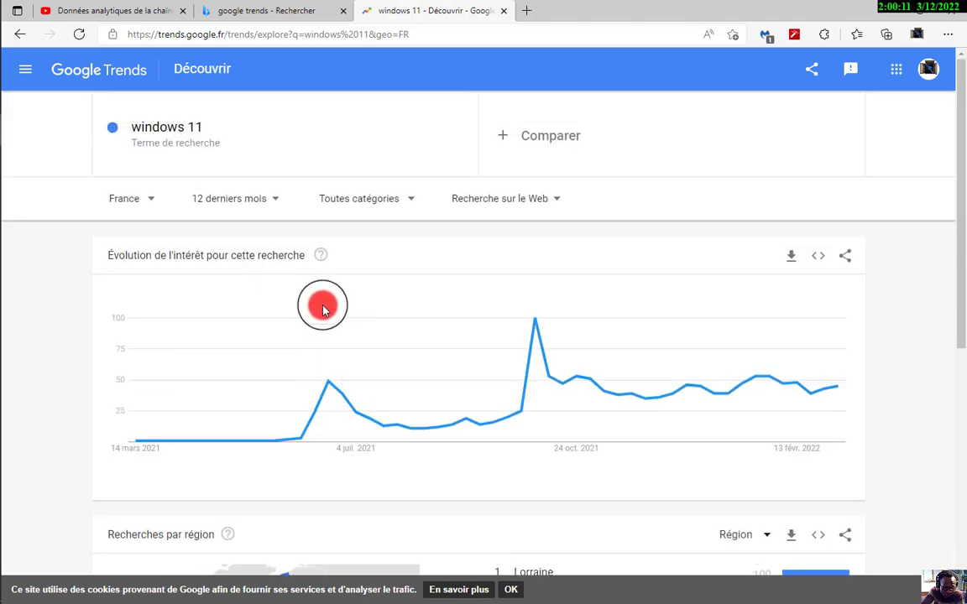
{"action": "scroll", "coordinate": [395, 356], "scroll_direction": "down", "scroll_amount": 4}
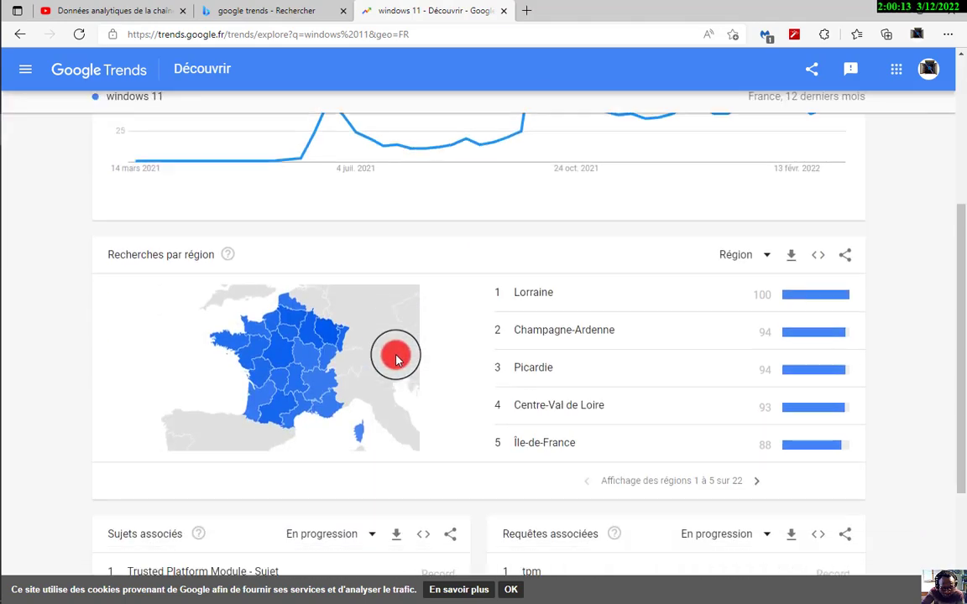
{"action": "scroll", "coordinate": [331, 334], "scroll_direction": "up", "scroll_amount": 1}
{"action": "scroll", "coordinate": [326, 335], "scroll_direction": "up", "scroll_amount": 1}
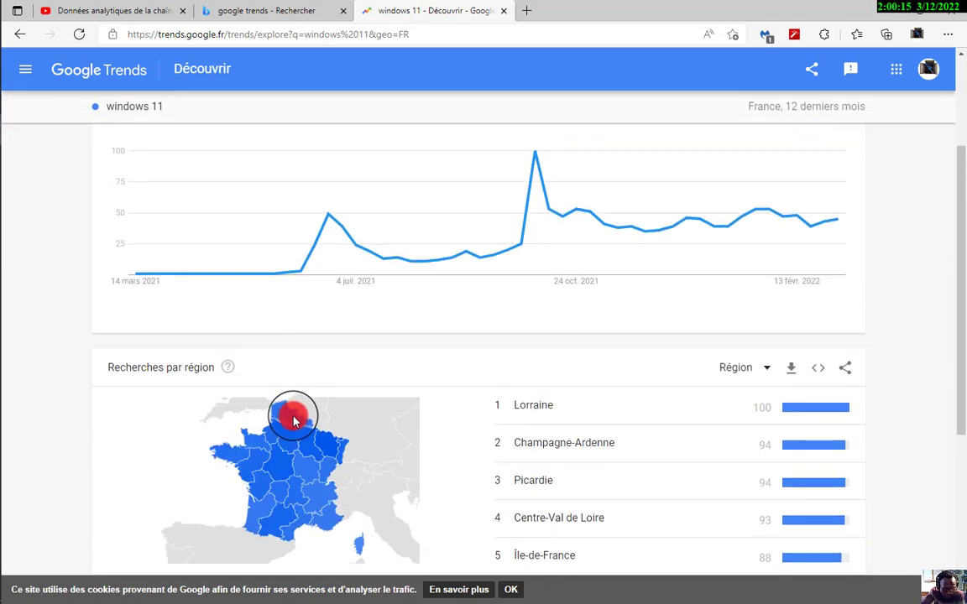
Add a comparison search term alongside "windows 11" and begin entering it as "window"
{"action": "mouse_move", "coordinate": [274, 466]}
{"action": "scroll", "coordinate": [275, 464], "scroll_direction": "down", "scroll_amount": 1}
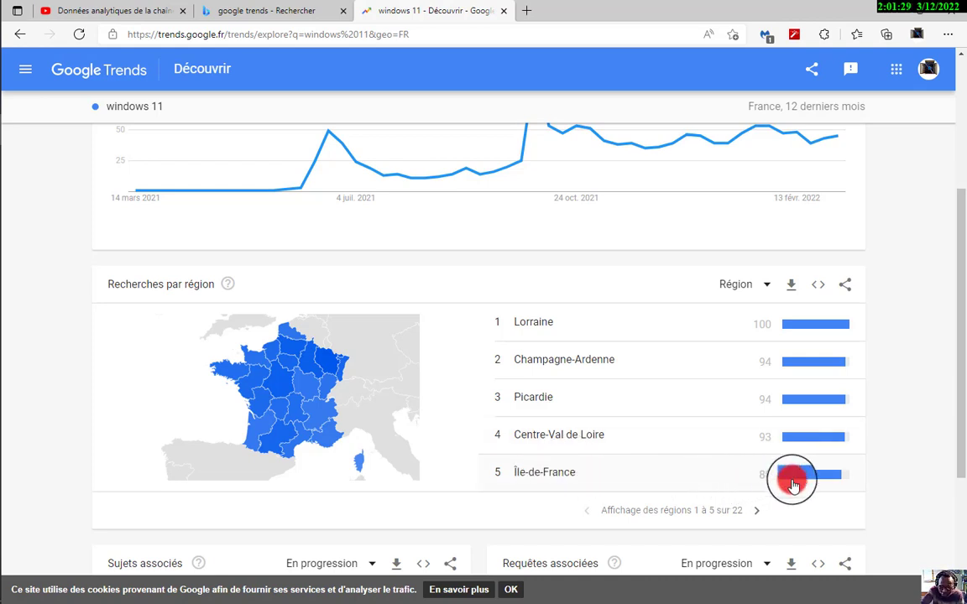
{"action": "scroll", "coordinate": [772, 483], "scroll_direction": "up", "scroll_amount": 3}
{"action": "scroll", "coordinate": [784, 488], "scroll_direction": "up", "scroll_amount": 1}
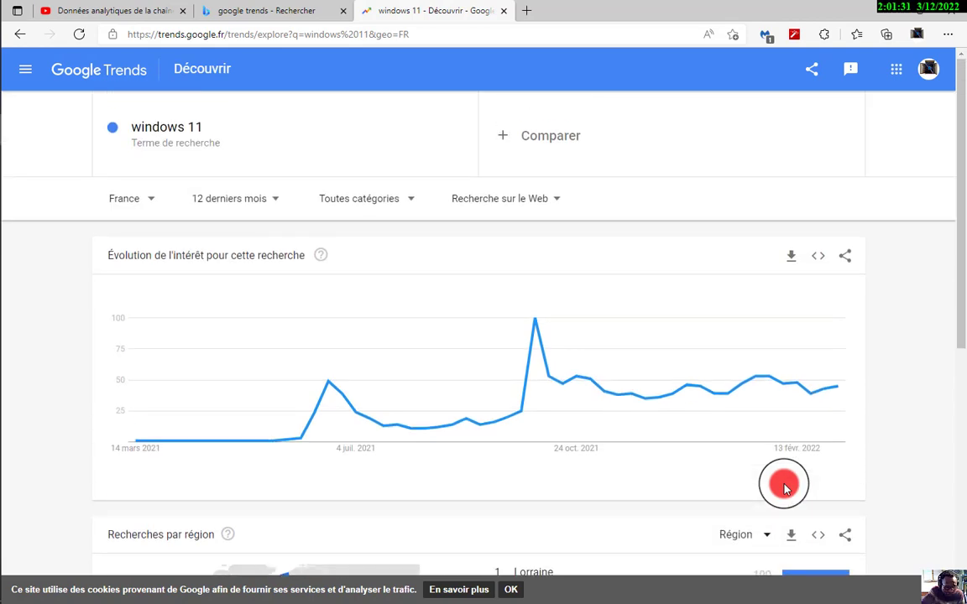
{"action": "left_click", "coordinate": [503, 138]}
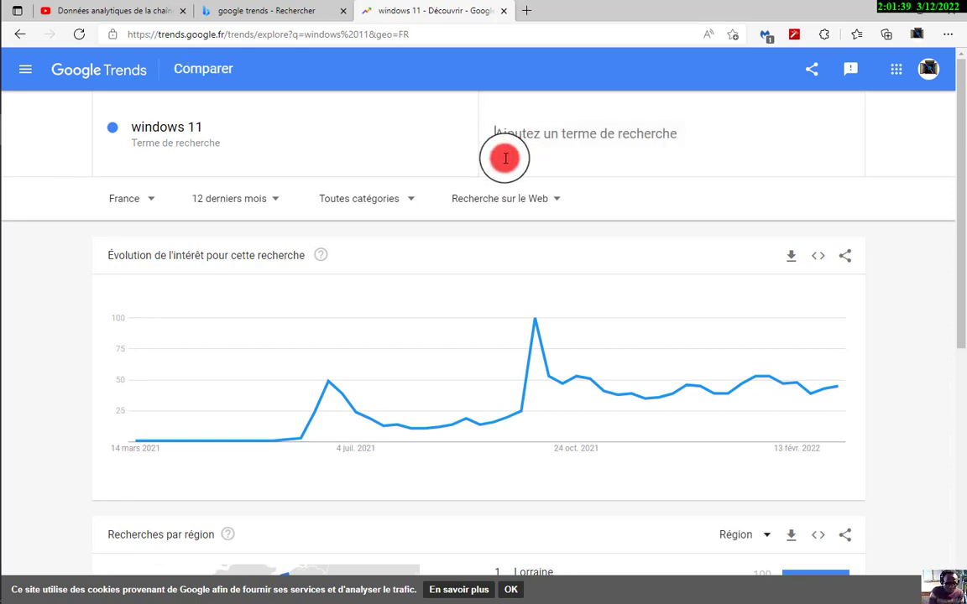
{"action": "type", "text": "w"}
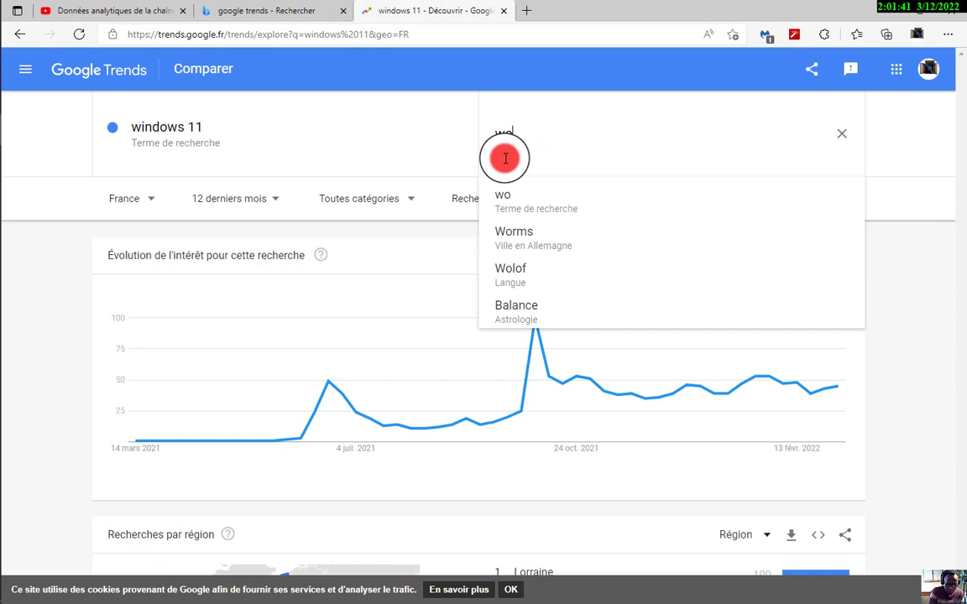
{"action": "type", "text": "o"}
{"action": "key", "text": "BackSpace"}
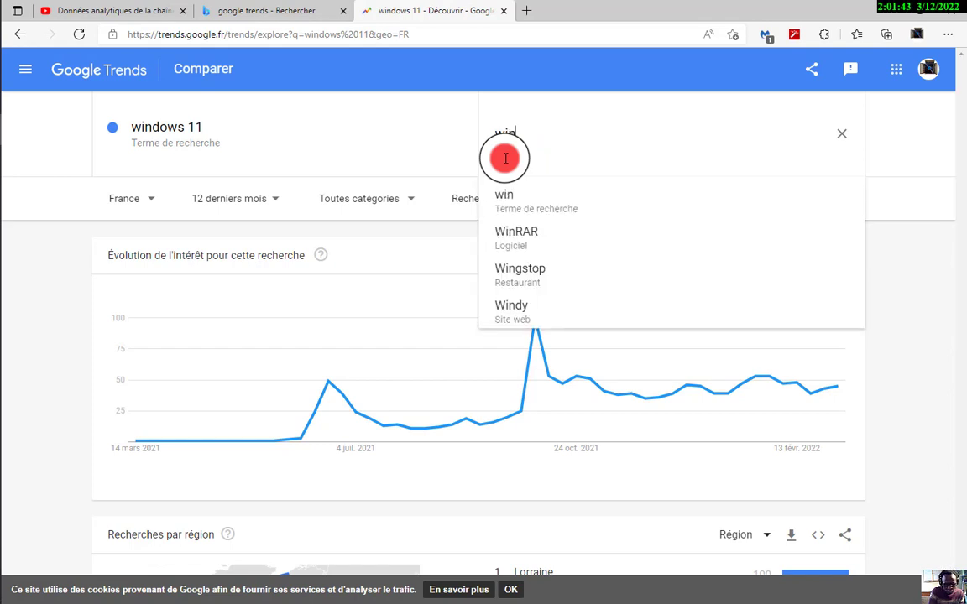
{"action": "type", "text": "indow"}
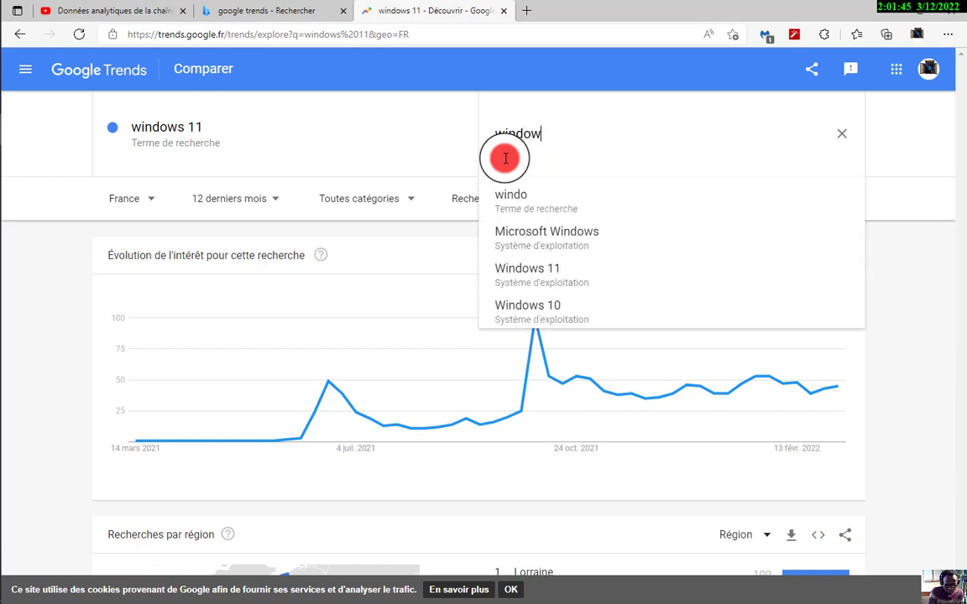
Compare windows 11 with the search term "windows10" and remove that second term from the comparison
{"action": "type", "text": "s10"}
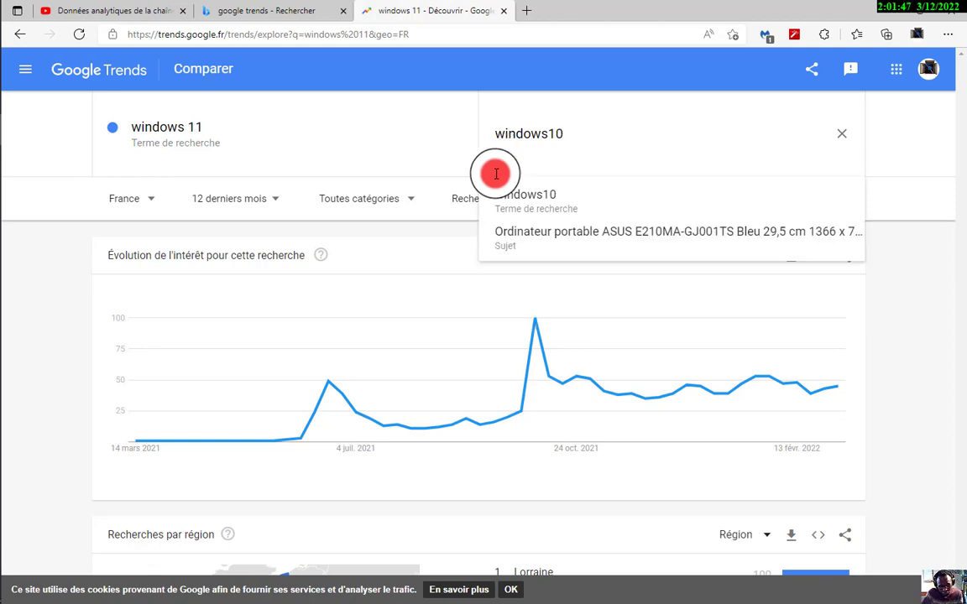
{"action": "left_click", "coordinate": [527, 205]}
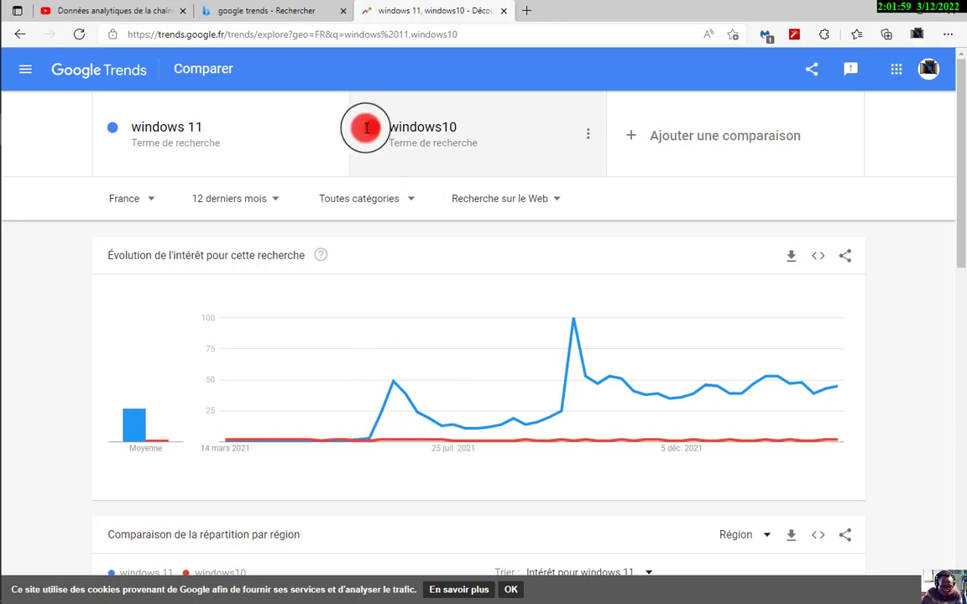
{"action": "mouse_move", "coordinate": [410, 420]}
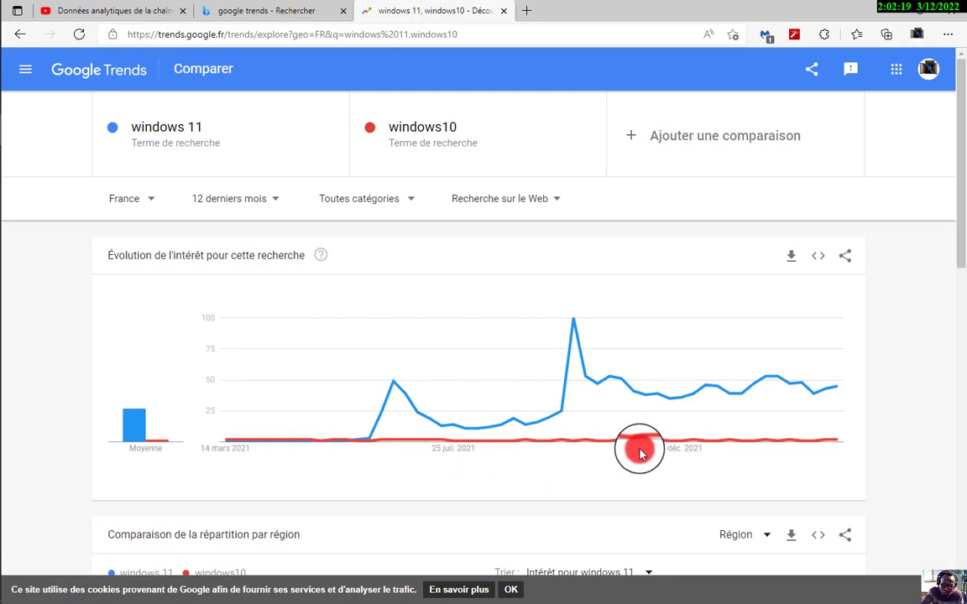
{"action": "left_click", "coordinate": [571, 141]}
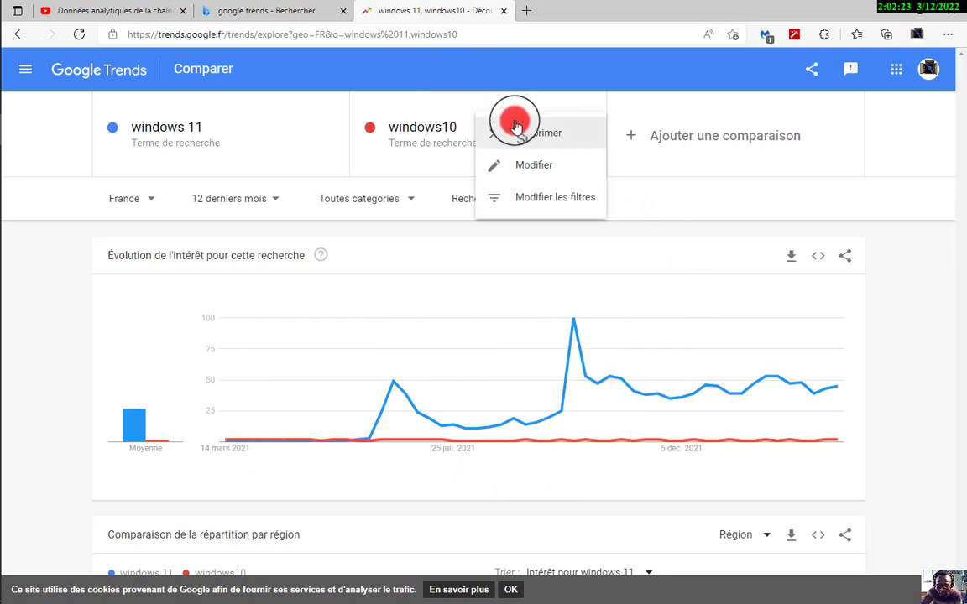
{"action": "left_click_drag", "start_coordinate": [516, 126], "coordinate": [527, 142]}
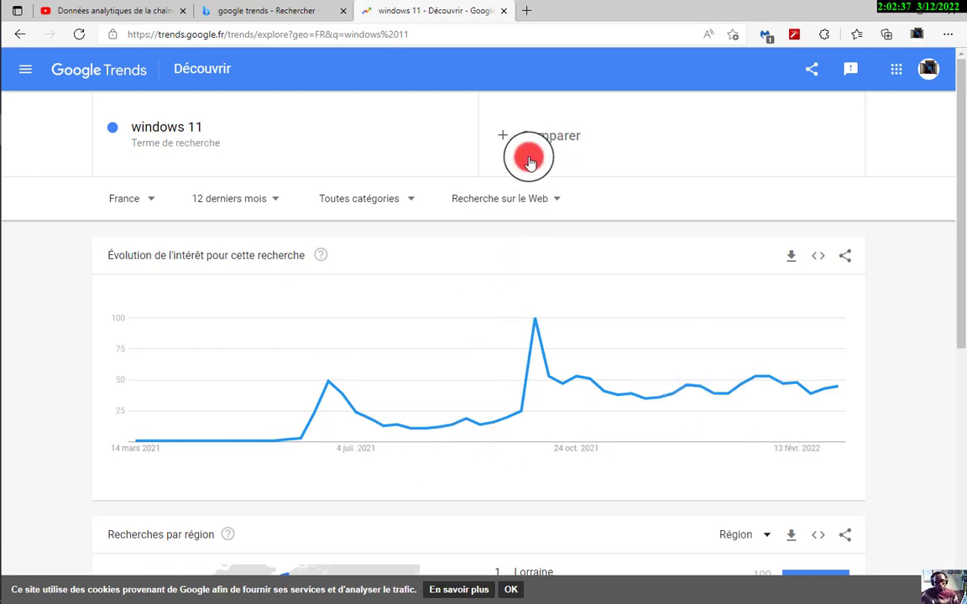
Compare windows 11 with the search term "windows sertveur" and remove that second term from the comparison
{"action": "left_click", "coordinate": [505, 135]}
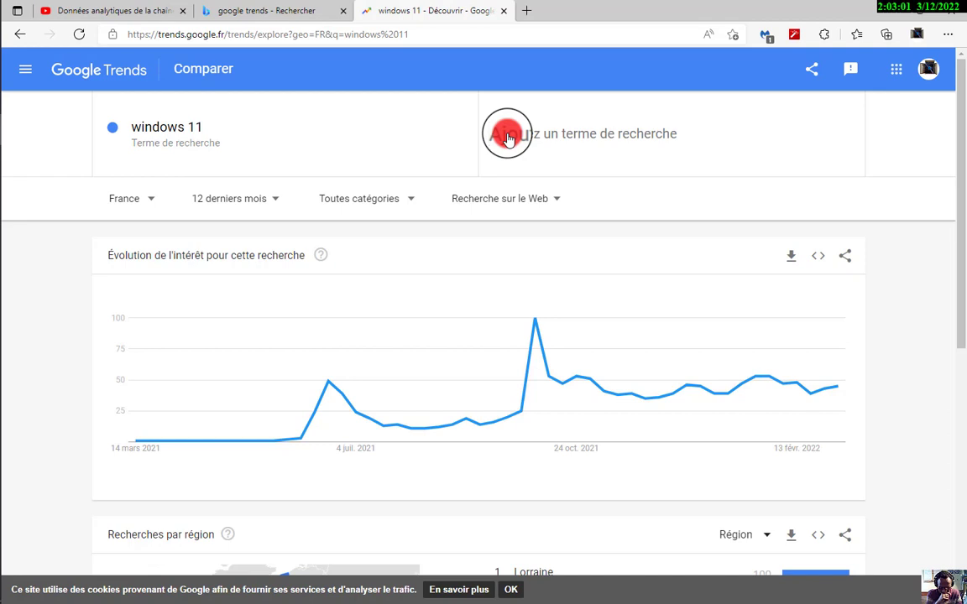
{"action": "type", "text": "wi"}
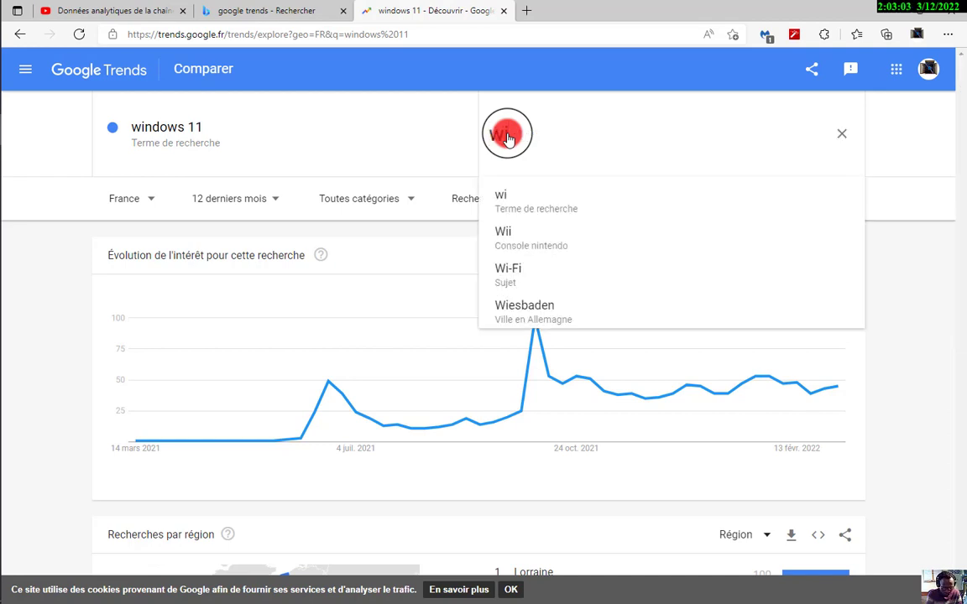
{"action": "type", "text": "ndo"}
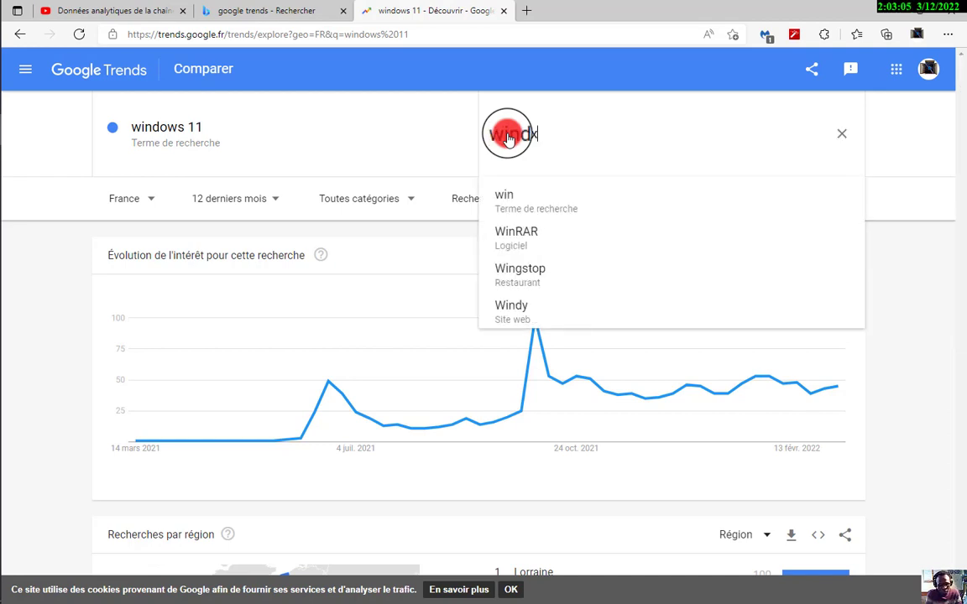
{"action": "type", "text": "x"}
{"action": "key", "text": "BackSpace"}
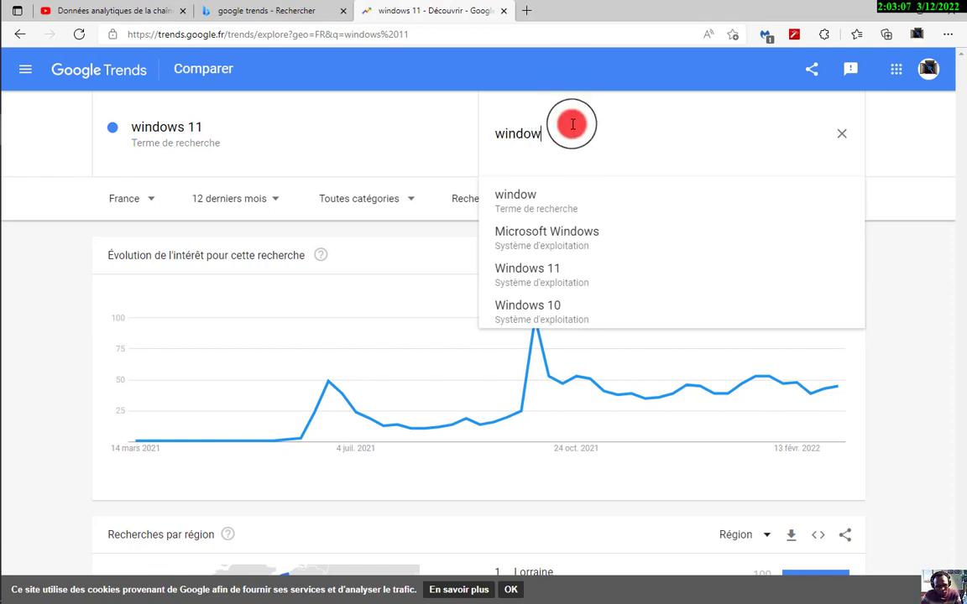
{"action": "type", "text": "s"}
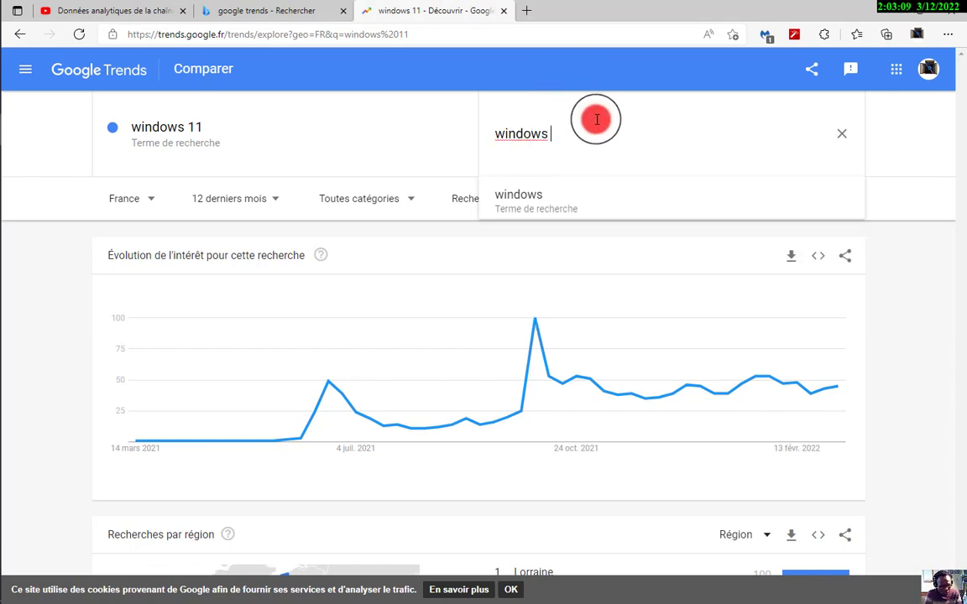
{"action": "type", "text": " s"}
{"action": "key", "text": "BackSpace"}
{"action": "type", "text": "se"}
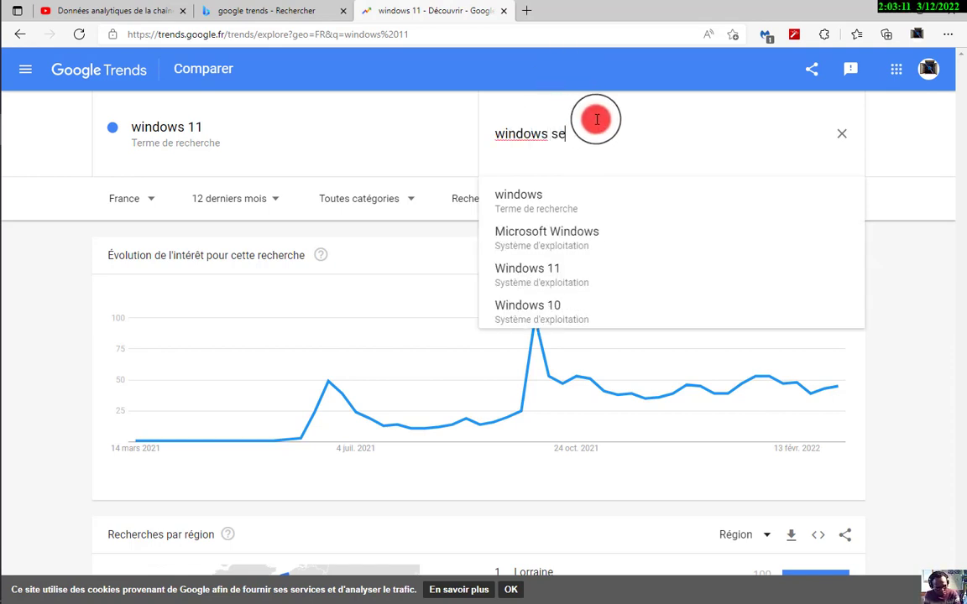
{"action": "type", "text": "rtve"}
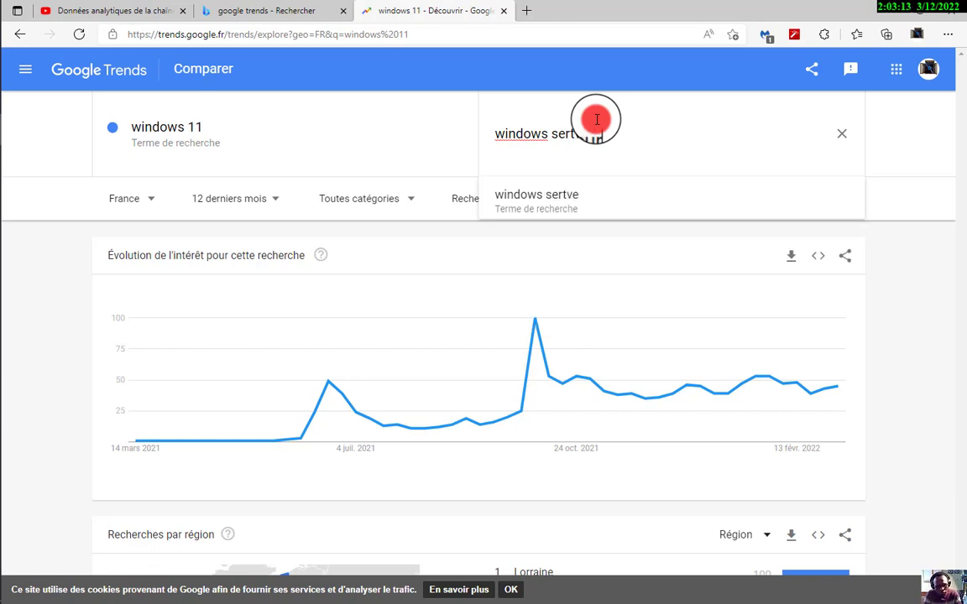
{"action": "type", "text": "ur"}
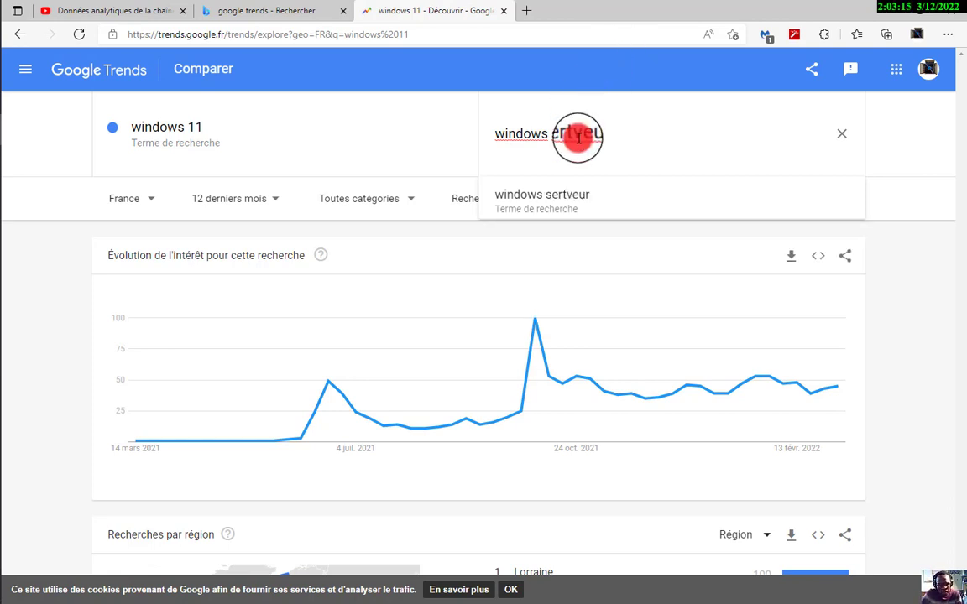
{"action": "left_click", "coordinate": [522, 202]}
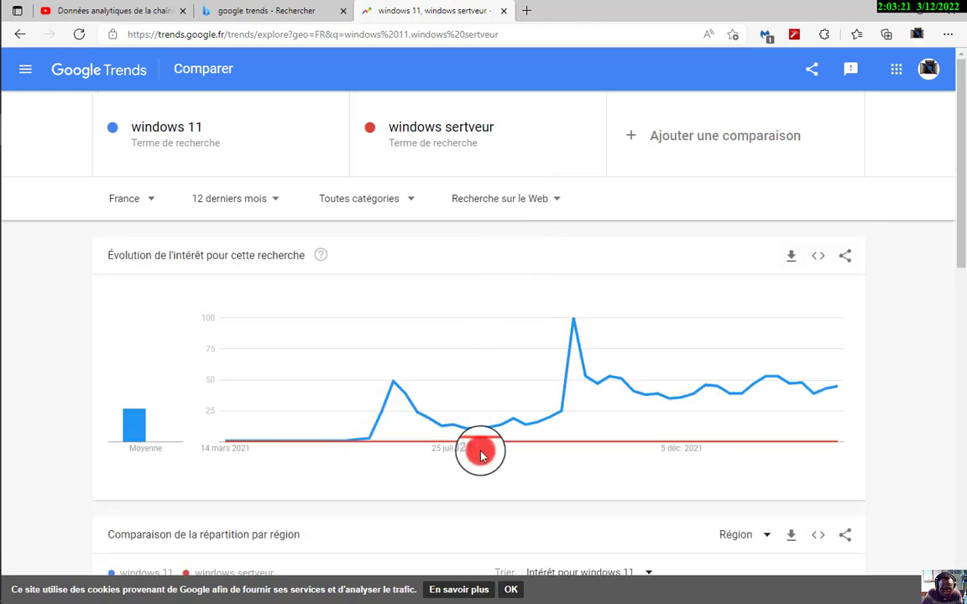
{"action": "left_click", "coordinate": [583, 145]}
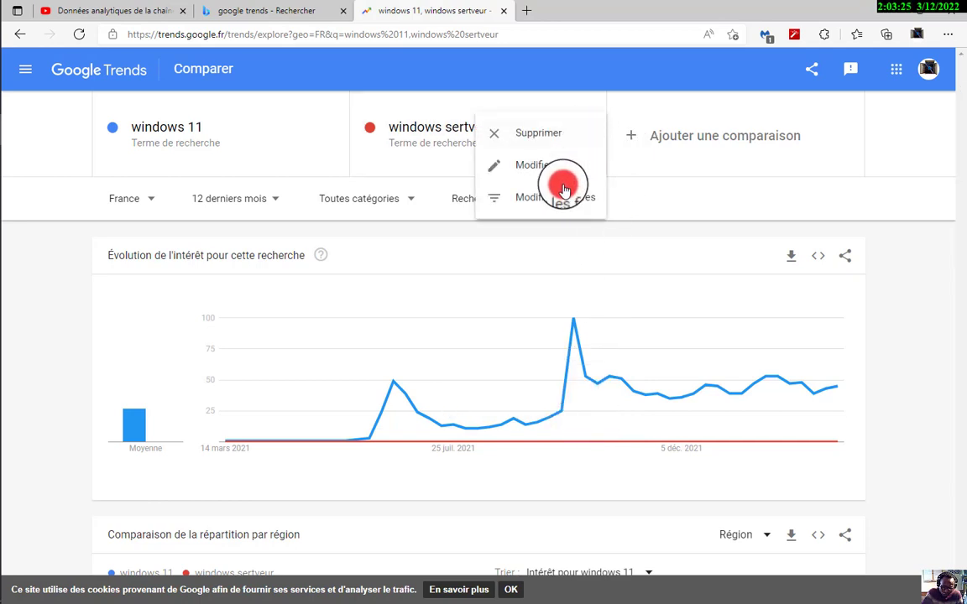
{"action": "left_click", "coordinate": [547, 134]}
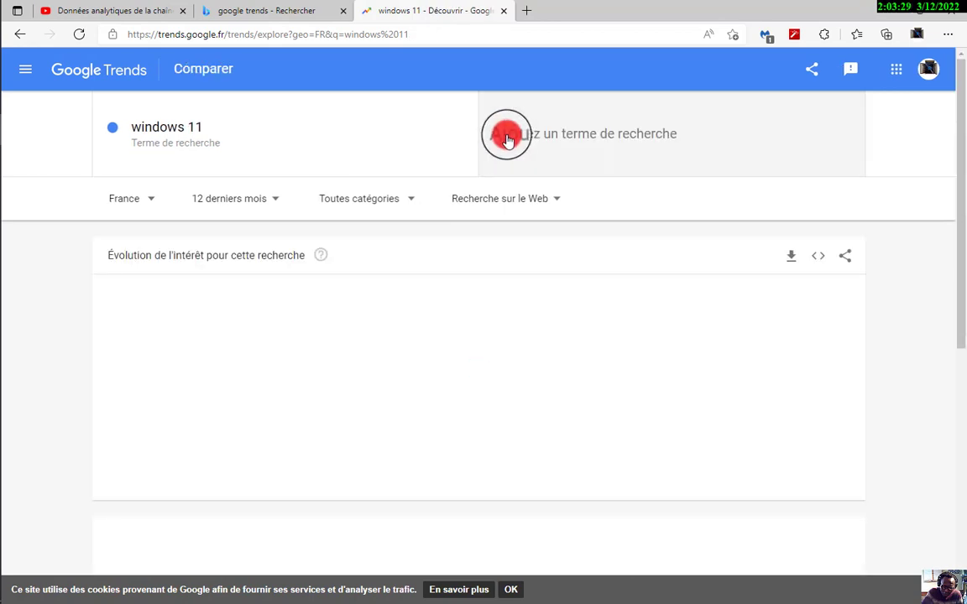
{"action": "left_click", "coordinate": [529, 134]}
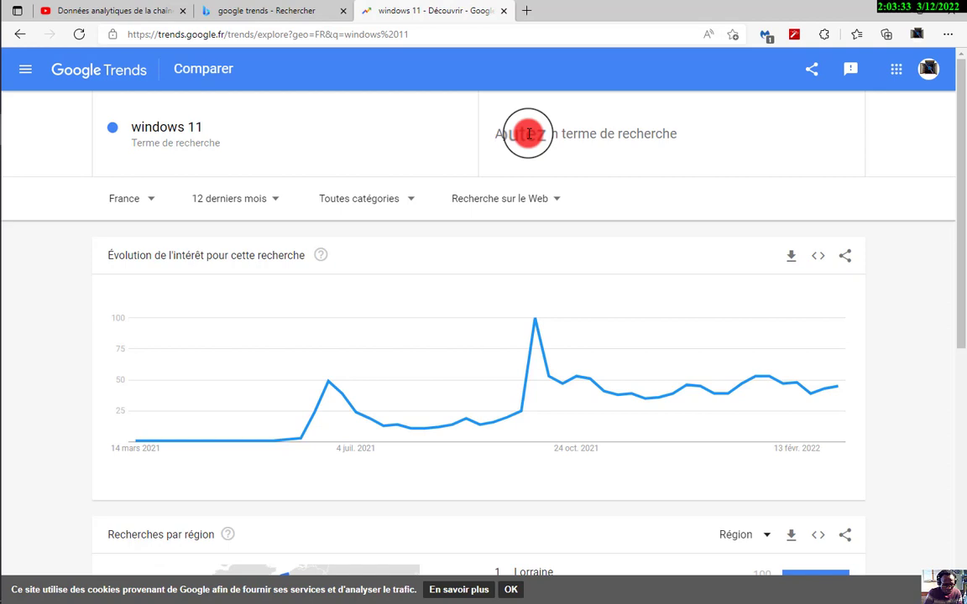
{"action": "type", "text": "mi"}
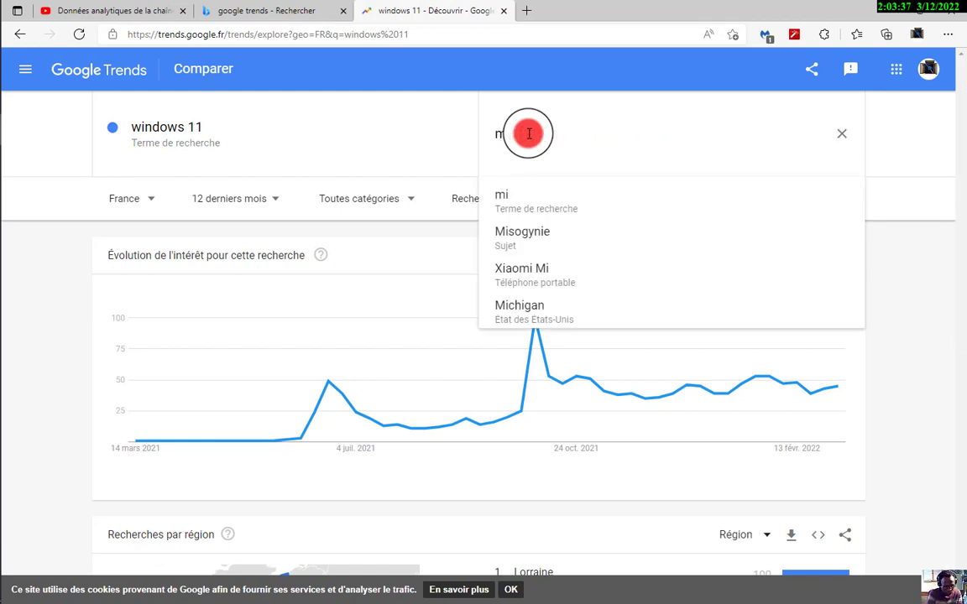
{"action": "type", "text": "c bi"}
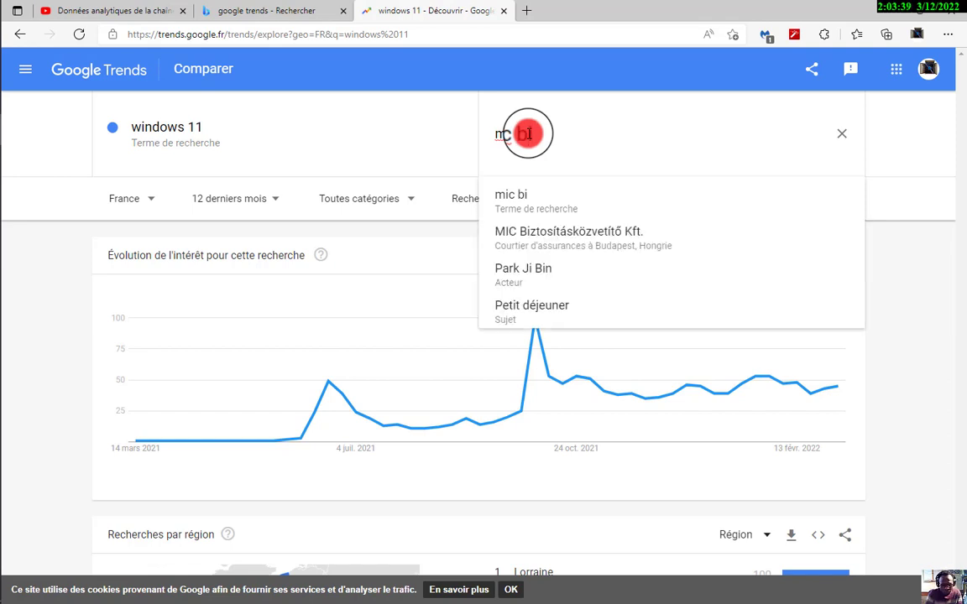
{"action": "type", "text": "g"}
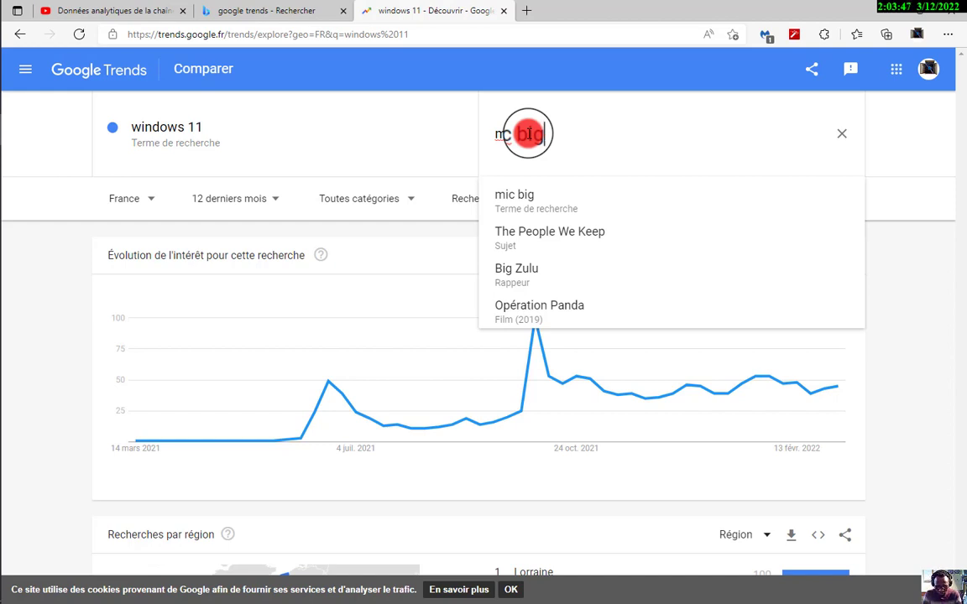
{"action": "key", "text": "Escape"}
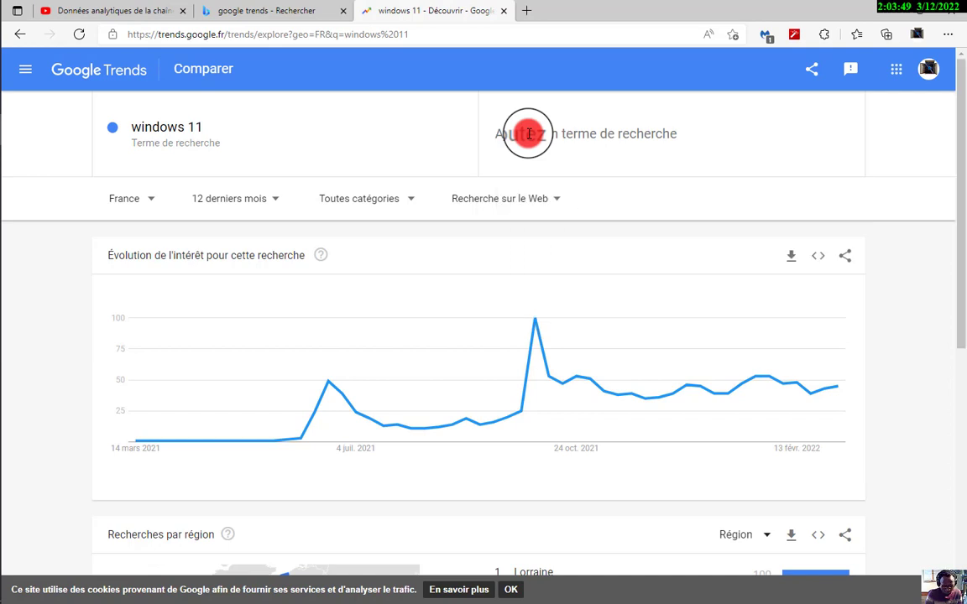
Add "mac os" as the second search term beside windows 11 and look over the regional comparison and related queries
{"action": "type", "text": "mac os"}
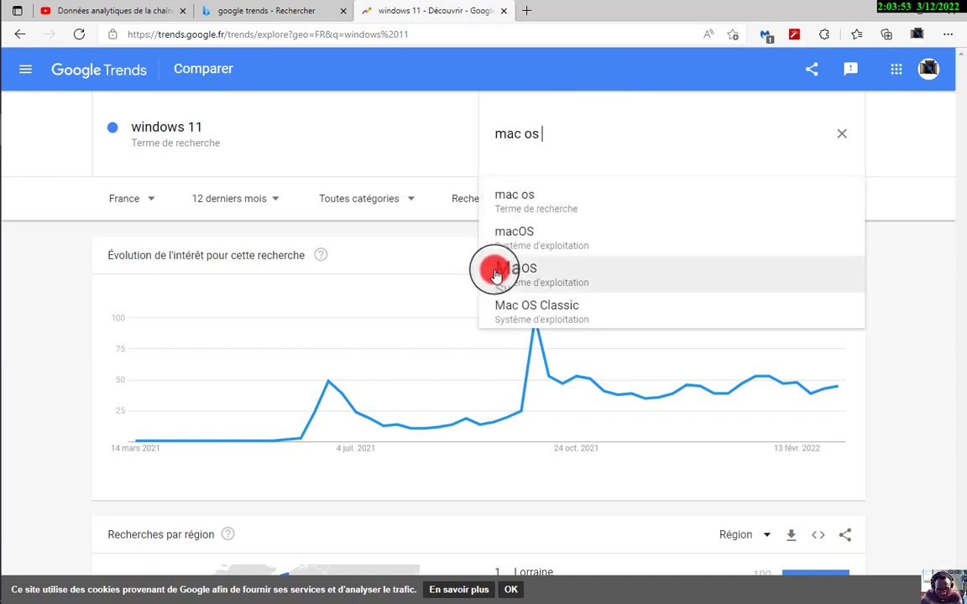
{"action": "left_click", "coordinate": [518, 195]}
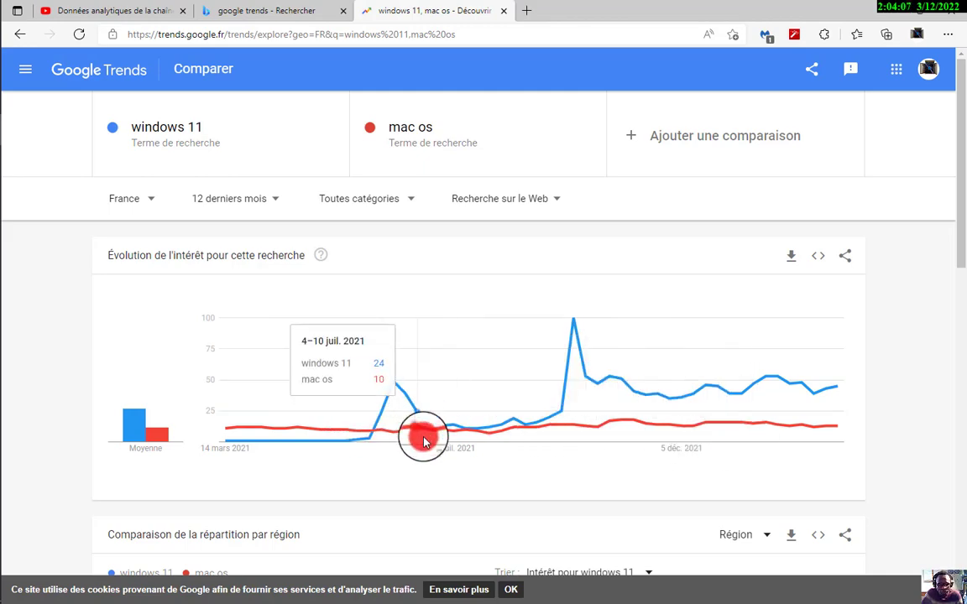
{"action": "scroll", "coordinate": [423, 442], "scroll_direction": "down", "scroll_amount": 8}
{"action": "scroll", "coordinate": [420, 448], "scroll_direction": "up", "scroll_amount": 1}
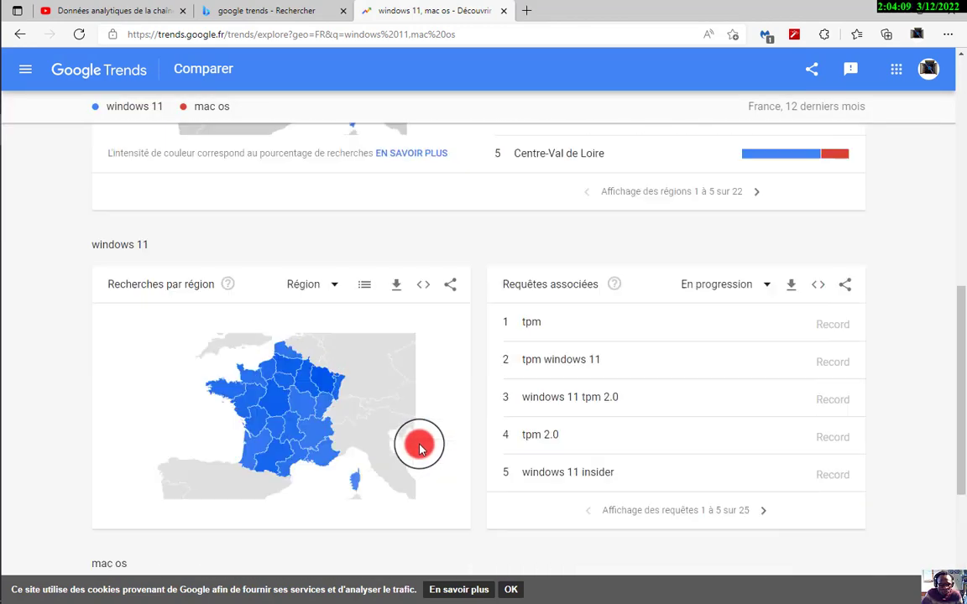
{"action": "scroll", "coordinate": [420, 444], "scroll_direction": "up", "scroll_amount": 7}
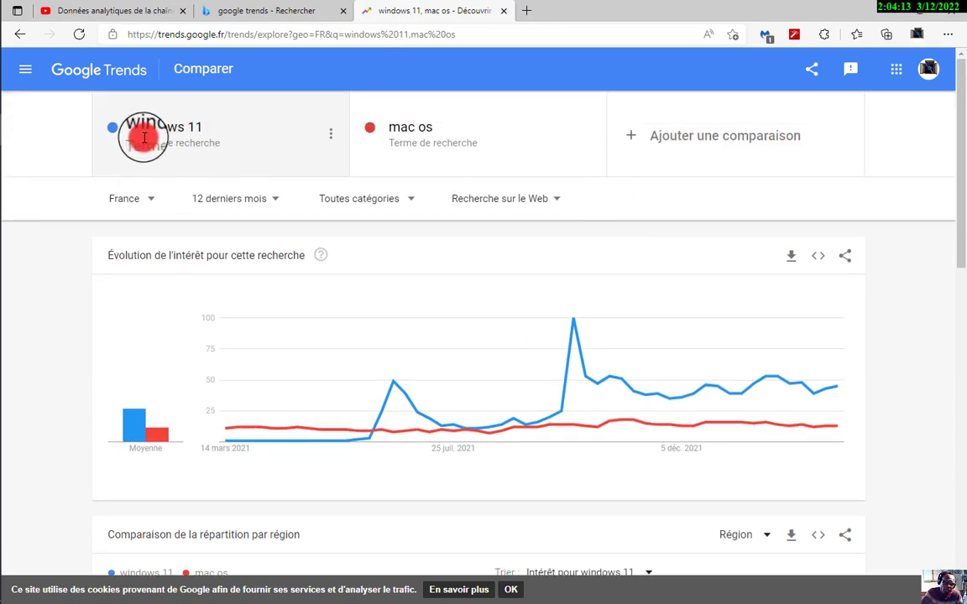
Add "linux" as the third search term in the comparison and inspect its interest curve over time
{"action": "left_click", "coordinate": [626, 133]}
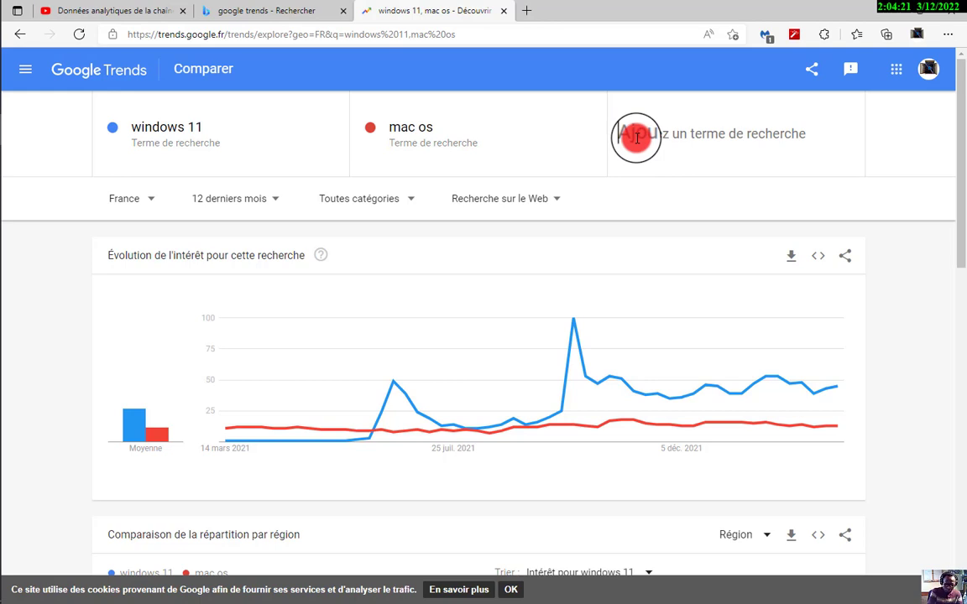
{"action": "type", "text": "li"}
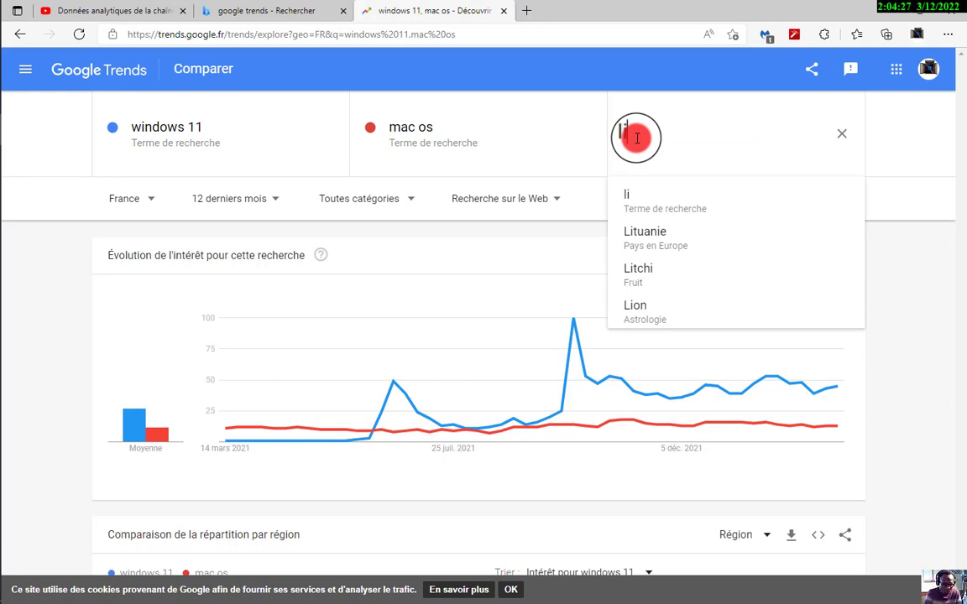
{"action": "type", "text": "nux"}
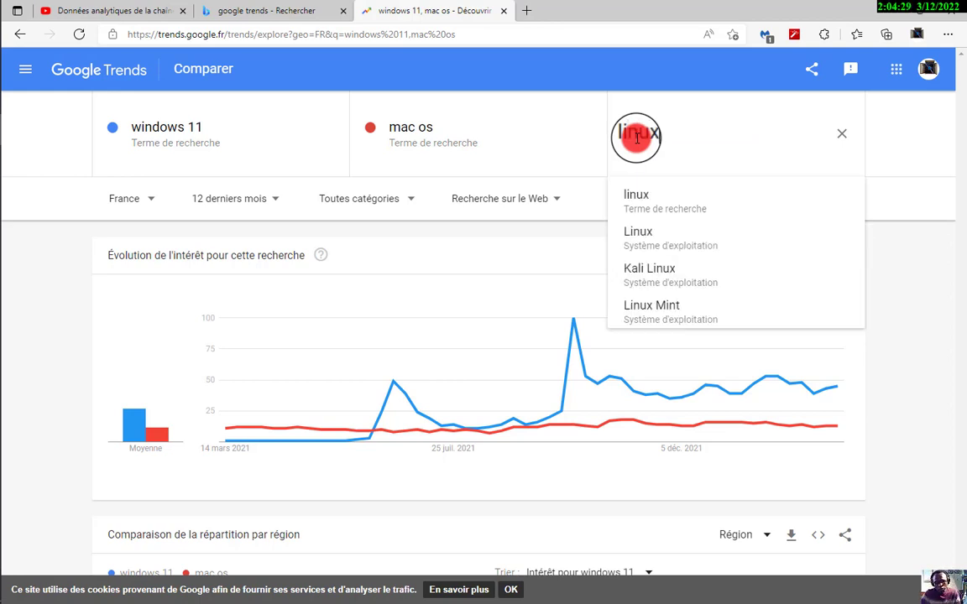
{"action": "left_click", "coordinate": [654, 208]}
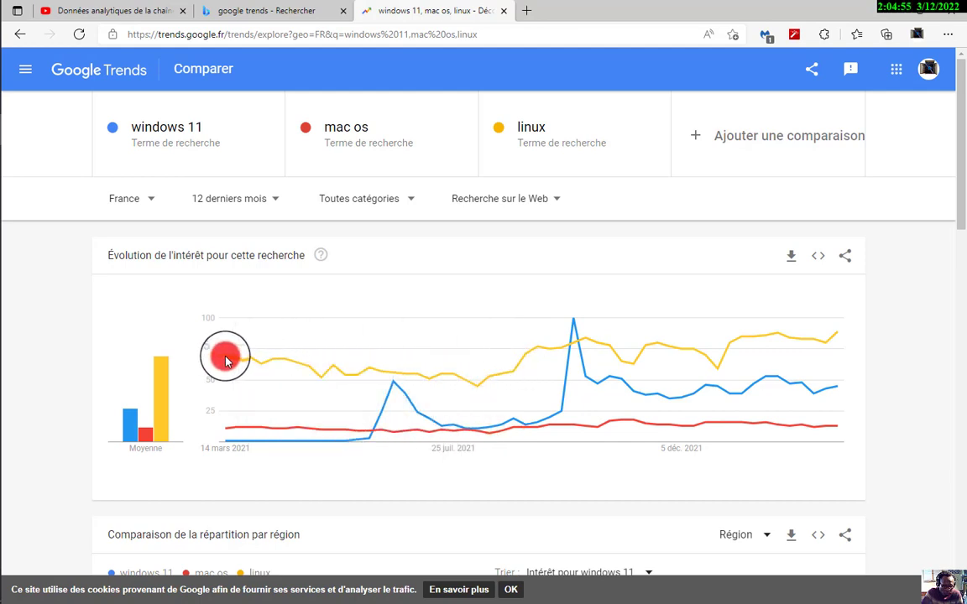
{"action": "mouse_move", "coordinate": [241, 362]}
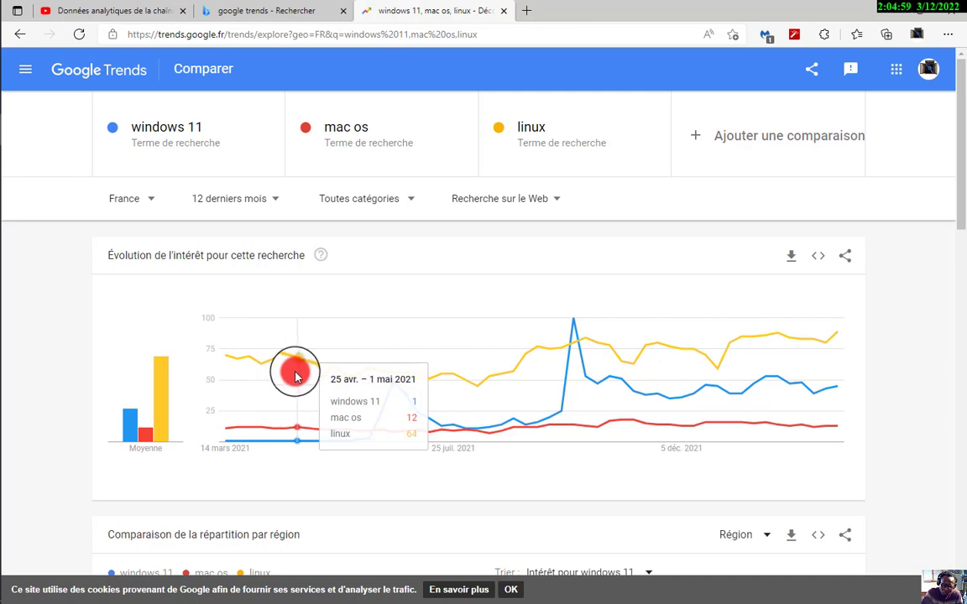
{"action": "left_click_drag", "start_coordinate": [369, 151], "coordinate": [287, 144]}
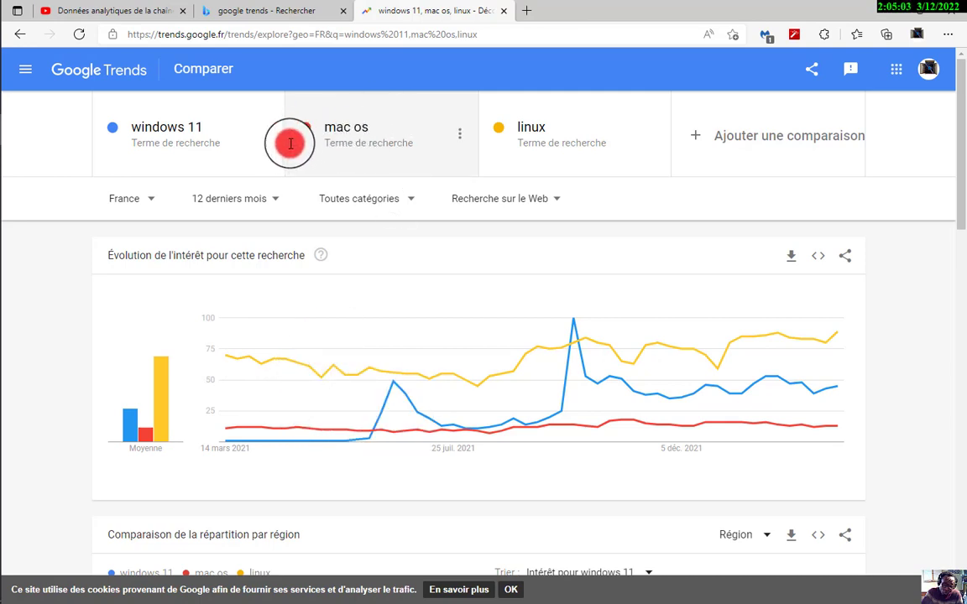
{"action": "left_click_drag", "start_coordinate": [191, 150], "coordinate": [223, 155]}
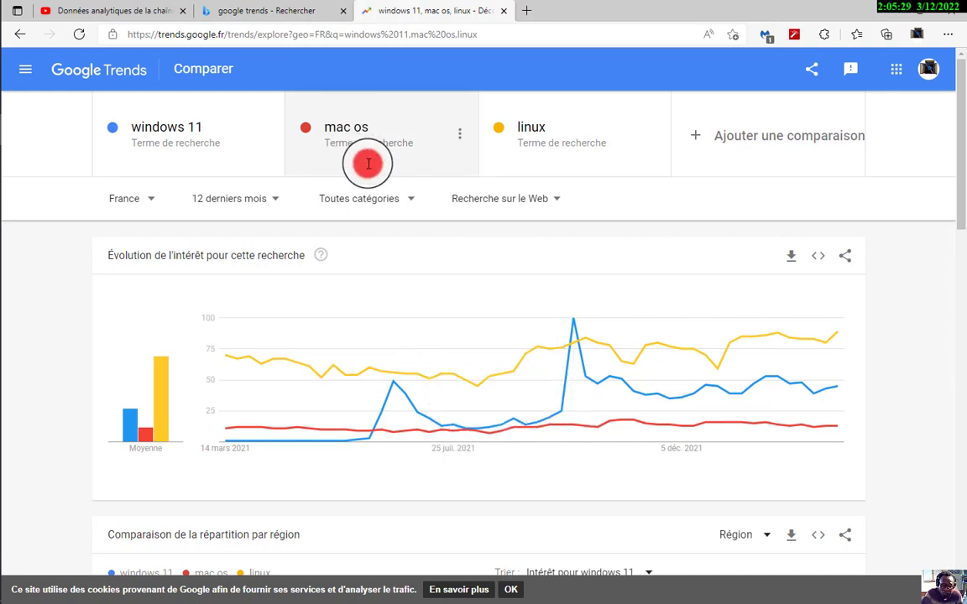
{"action": "left_click", "coordinate": [504, 123]}
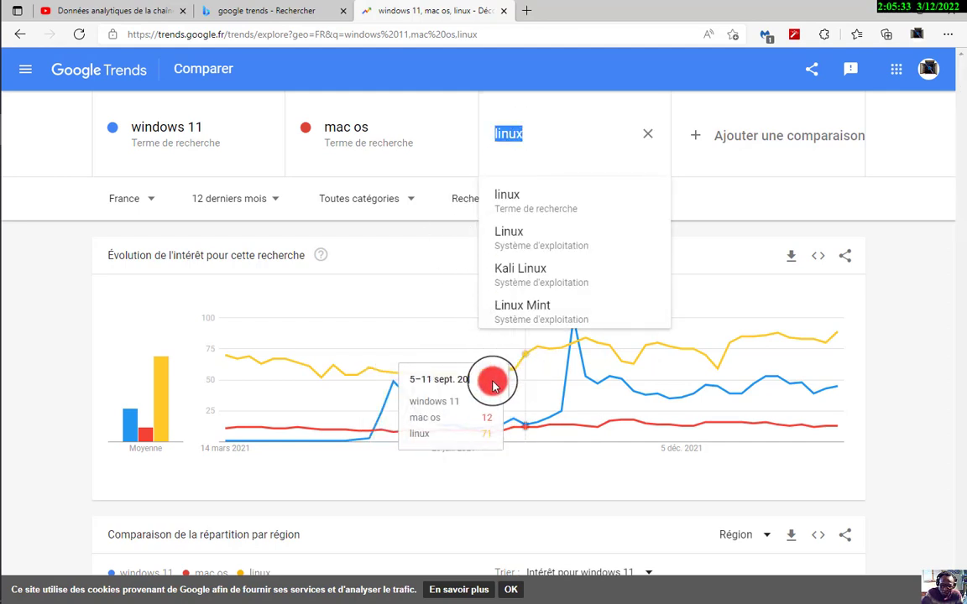
{"action": "left_click", "coordinate": [66, 369]}
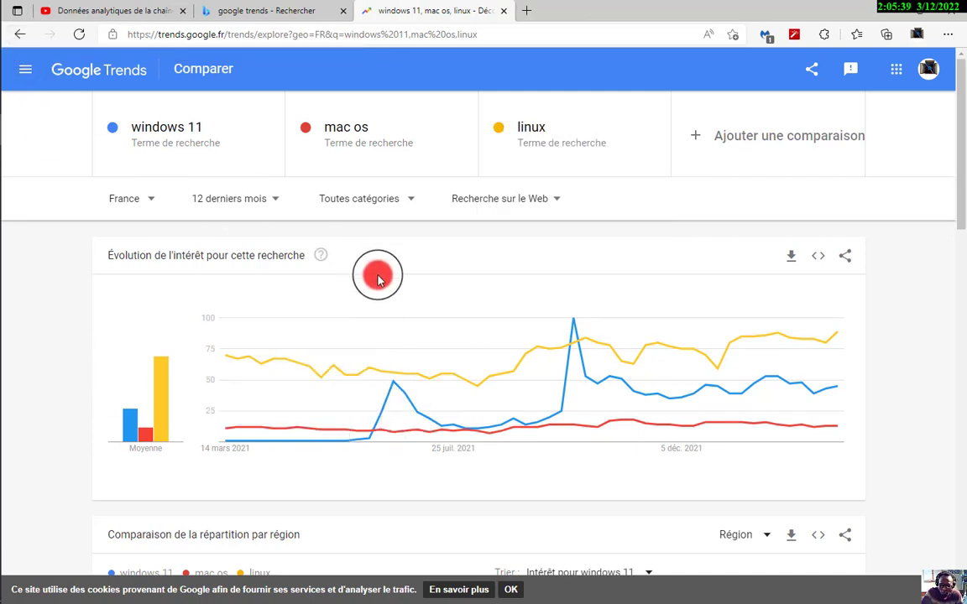
Switch the comparison to YouTube search and inspect the peaks of the three interest curves over time
{"action": "left_click", "coordinate": [688, 137]}
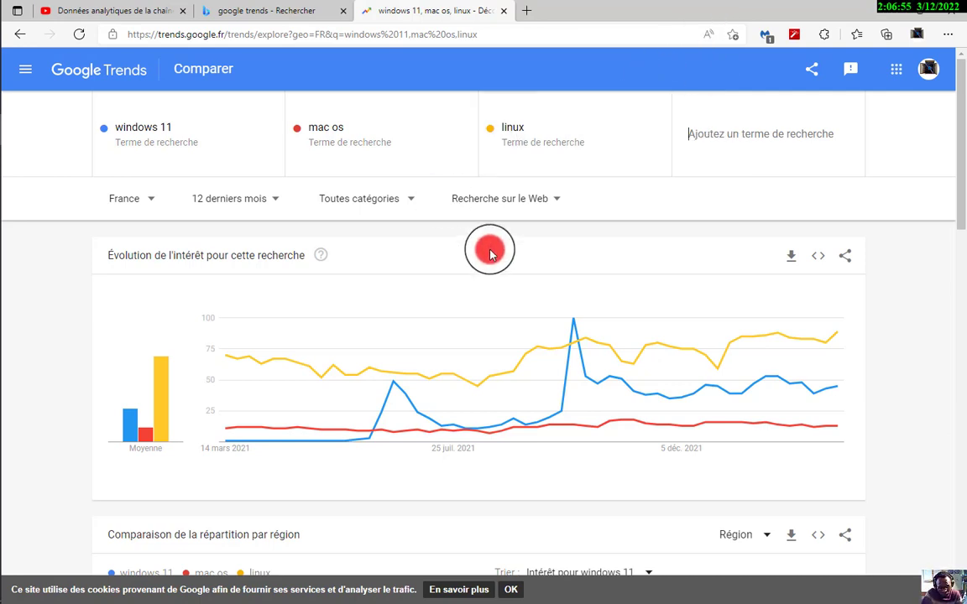
{"action": "left_click", "coordinate": [555, 203]}
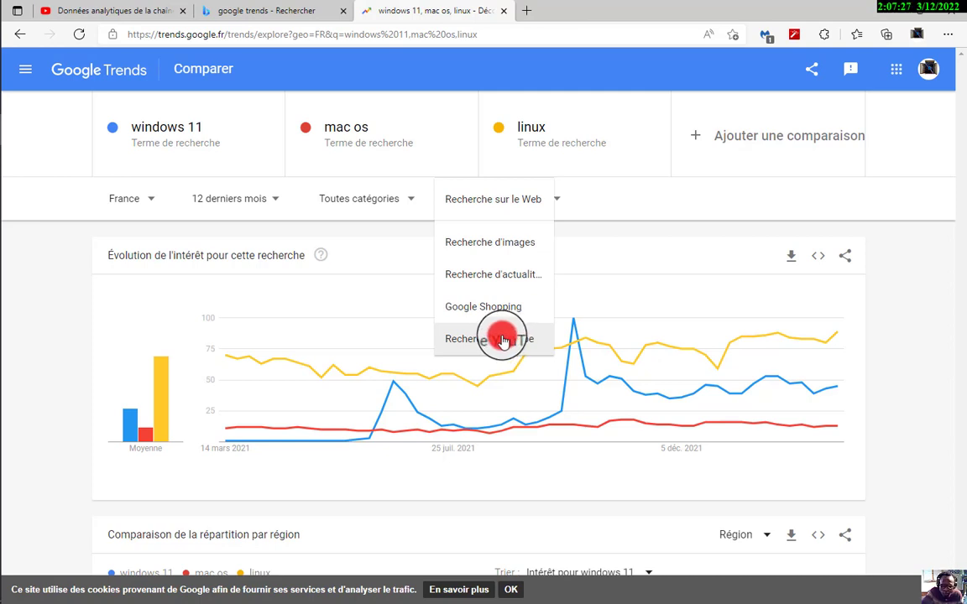
{"action": "left_click", "coordinate": [496, 345]}
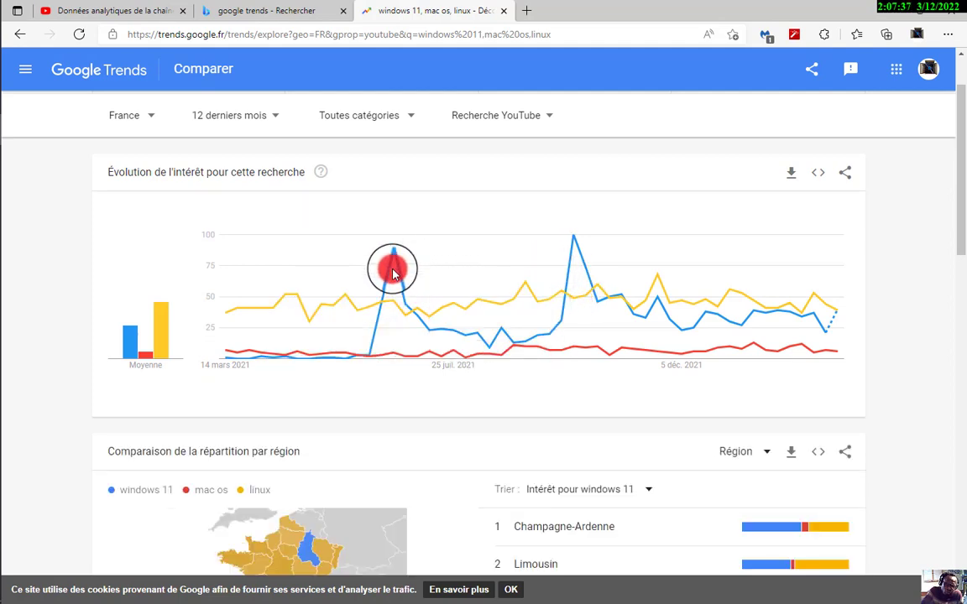
{"action": "mouse_move", "coordinate": [398, 267]}
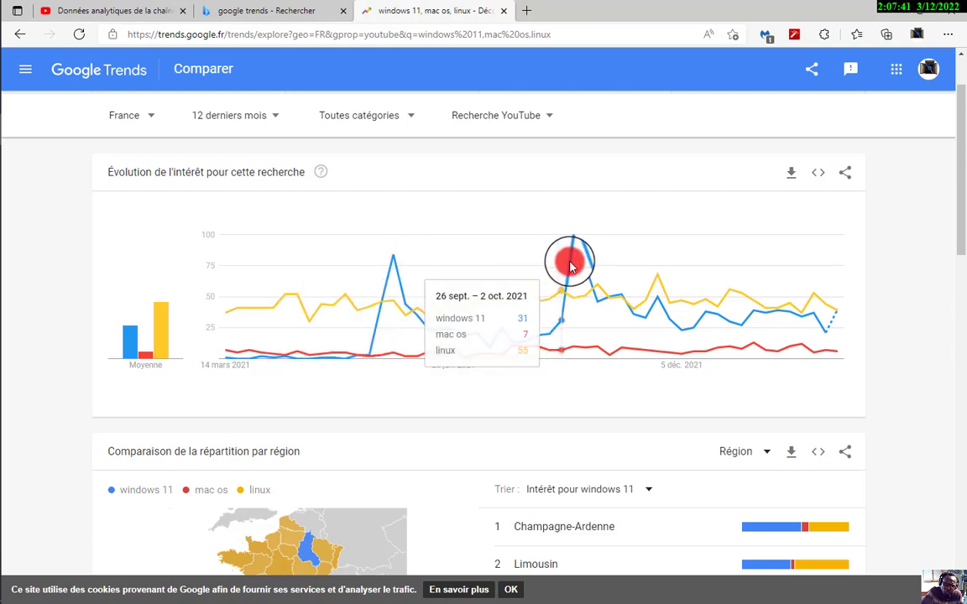
{"action": "mouse_move", "coordinate": [575, 243]}
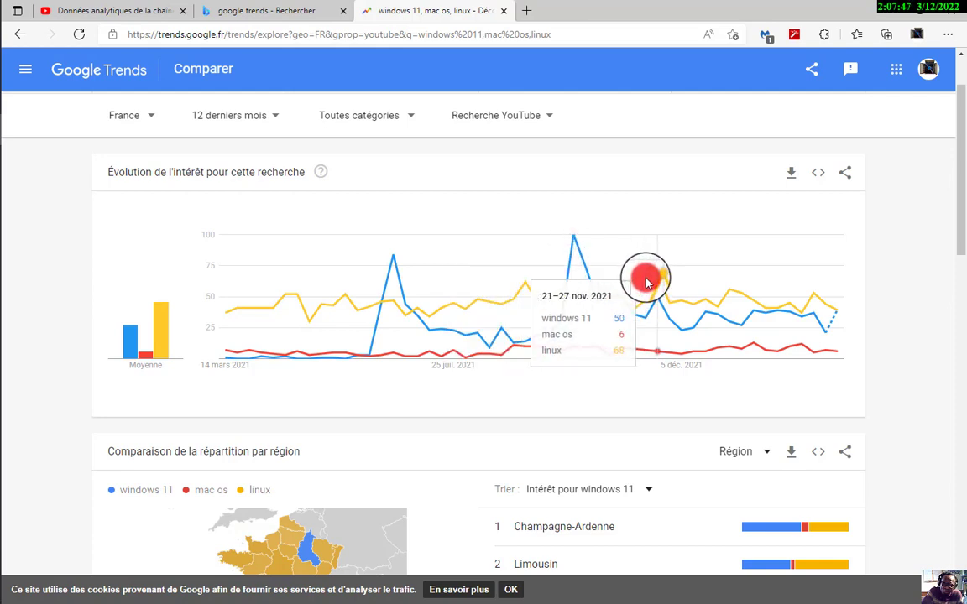
{"action": "scroll", "coordinate": [646, 283], "scroll_direction": "up", "scroll_amount": 1}
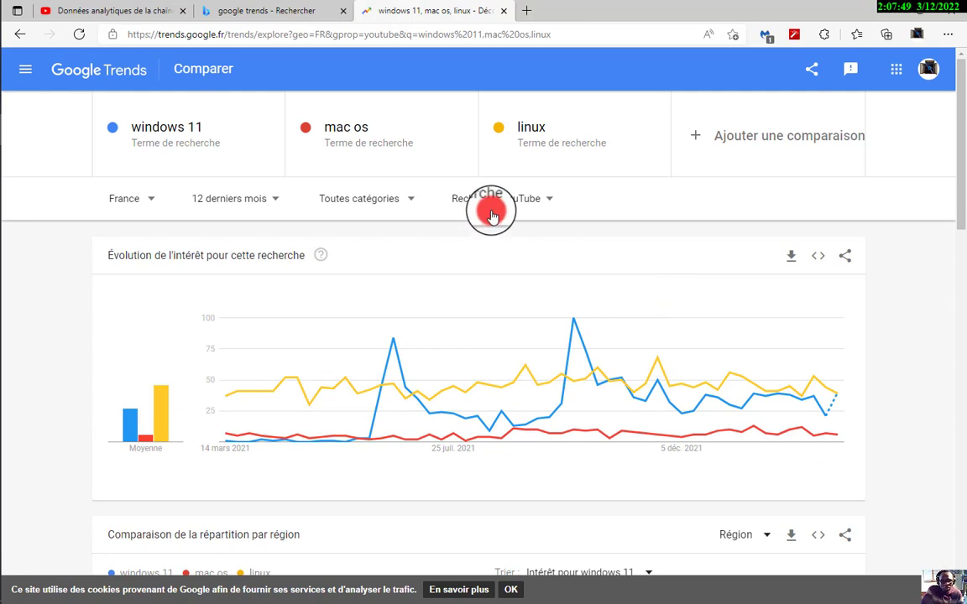
{"action": "mouse_move", "coordinate": [410, 157]}
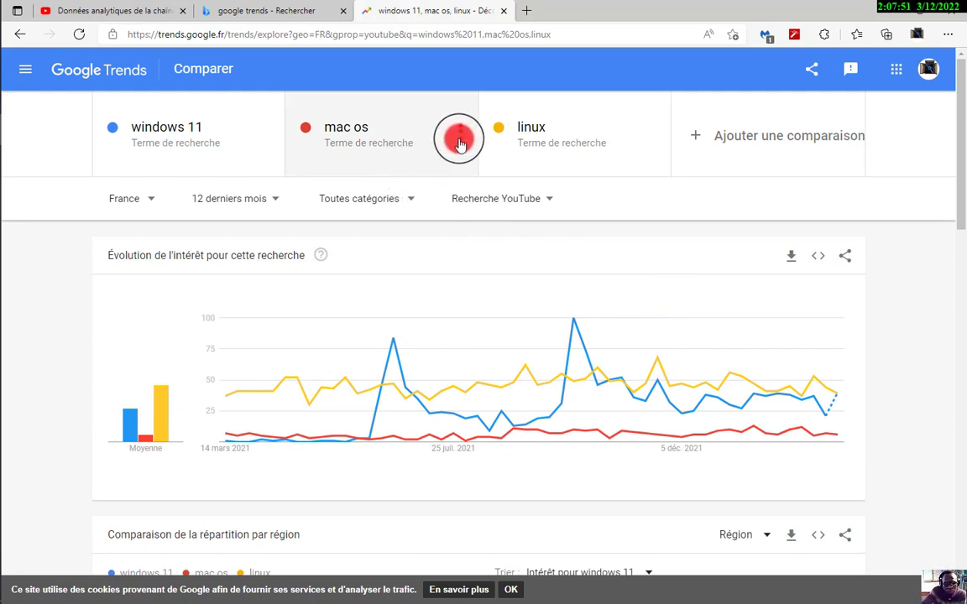
Set the search type to Recherche sur le Web and view the interest curves of the three terms
{"action": "left_click", "coordinate": [551, 203]}
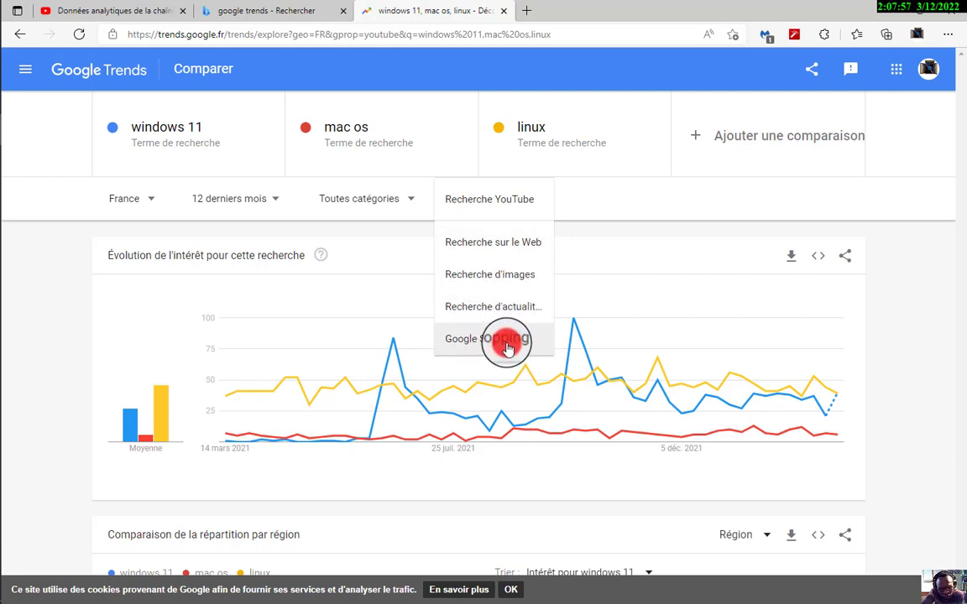
{"action": "left_click", "coordinate": [495, 243]}
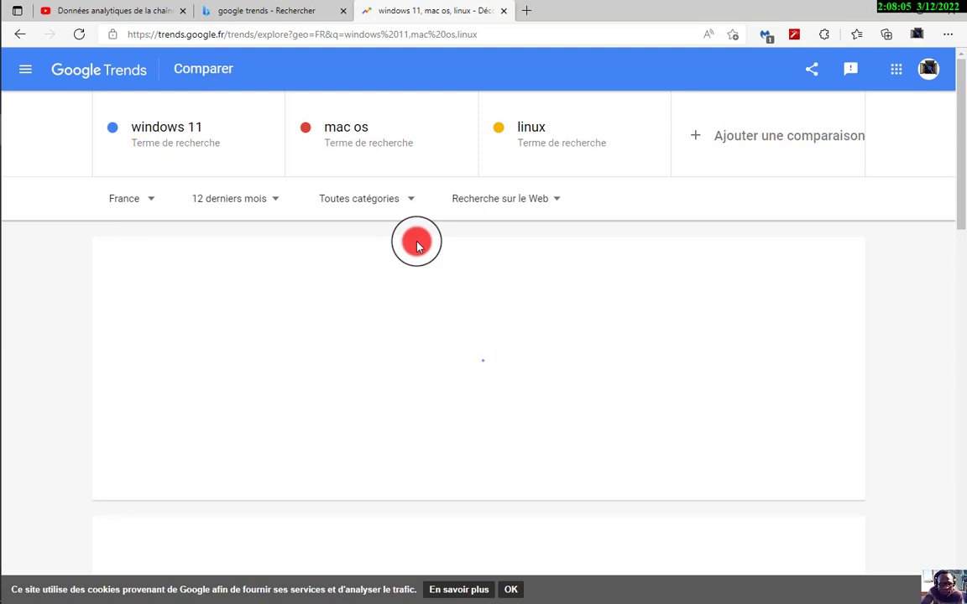
{"action": "scroll", "coordinate": [417, 243], "scroll_direction": "down", "scroll_amount": 1}
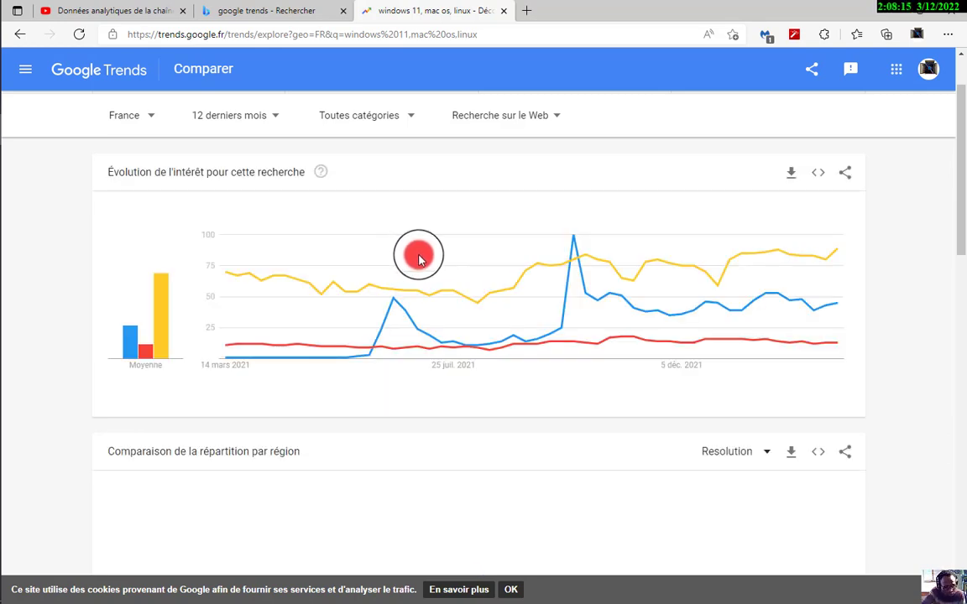
Examine the regional maps and related queries for windows 11, mac os and linux
{"action": "scroll", "coordinate": [419, 258], "scroll_direction": "down", "scroll_amount": 6}
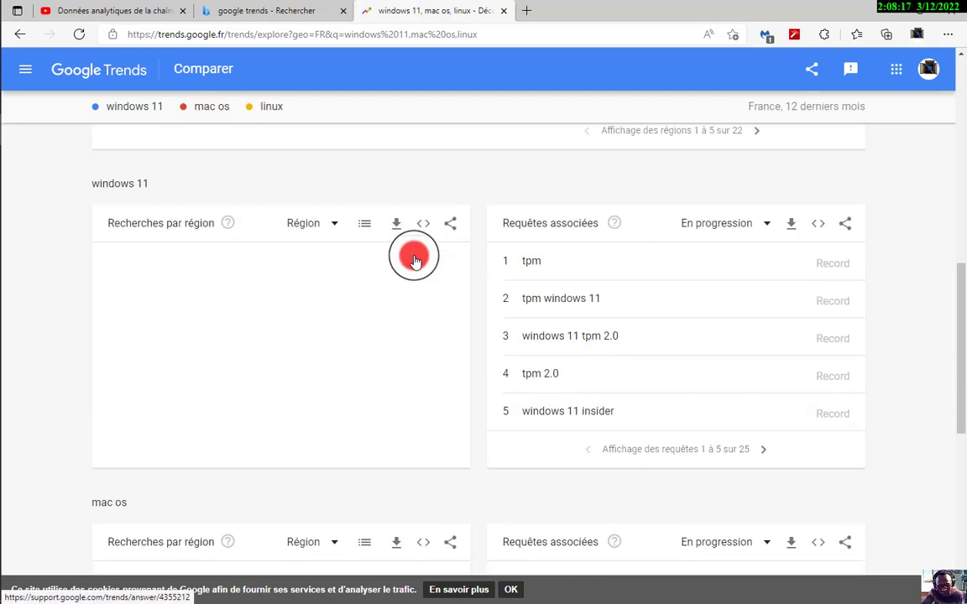
{"action": "scroll", "coordinate": [414, 260], "scroll_direction": "down", "scroll_amount": 1}
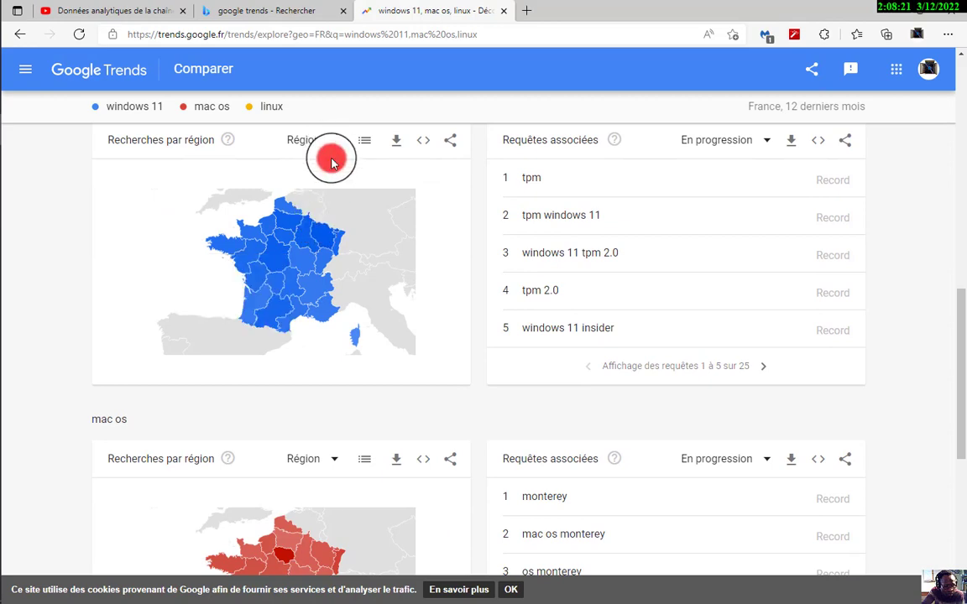
{"action": "scroll", "coordinate": [378, 291], "scroll_direction": "down", "scroll_amount": 2}
{"action": "scroll", "coordinate": [377, 289], "scroll_direction": "down", "scroll_amount": 3}
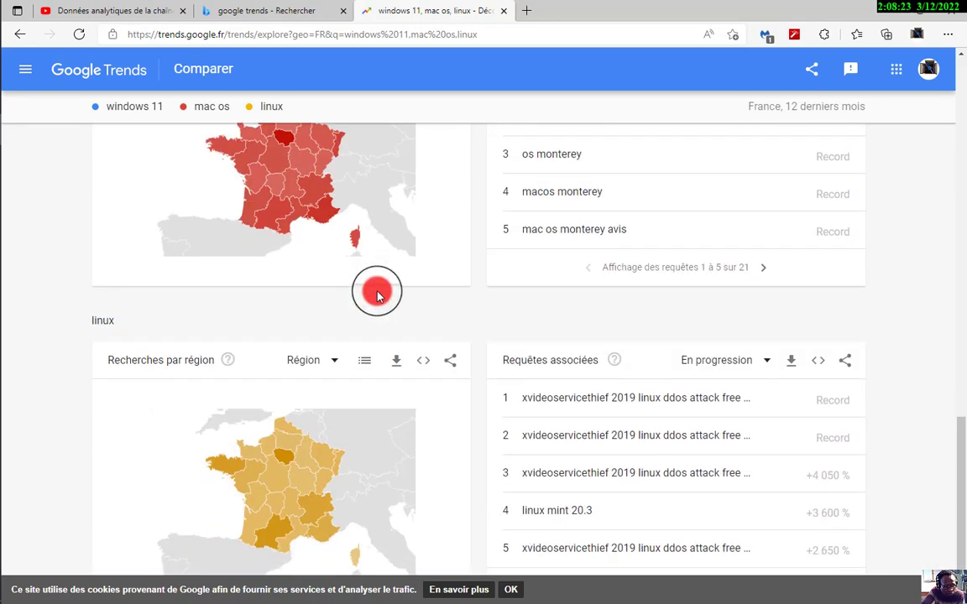
{"action": "scroll", "coordinate": [378, 290], "scroll_direction": "up", "scroll_amount": 3}
{"action": "scroll", "coordinate": [376, 291], "scroll_direction": "up", "scroll_amount": 4}
{"action": "scroll", "coordinate": [377, 173], "scroll_direction": "down", "scroll_amount": 6}
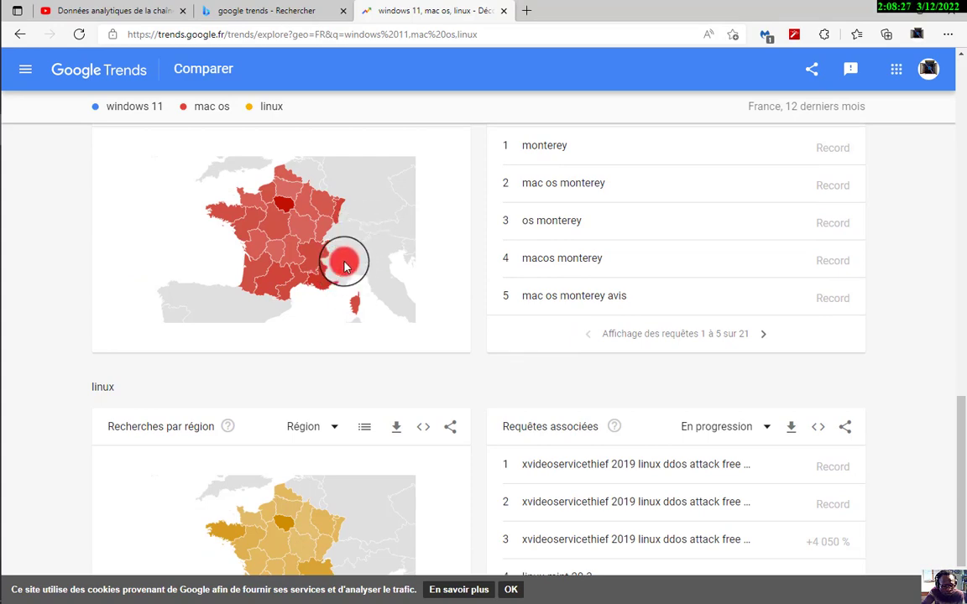
{"action": "scroll", "coordinate": [327, 323], "scroll_direction": "down", "scroll_amount": 1}
{"action": "scroll", "coordinate": [331, 311], "scroll_direction": "up", "scroll_amount": 1}
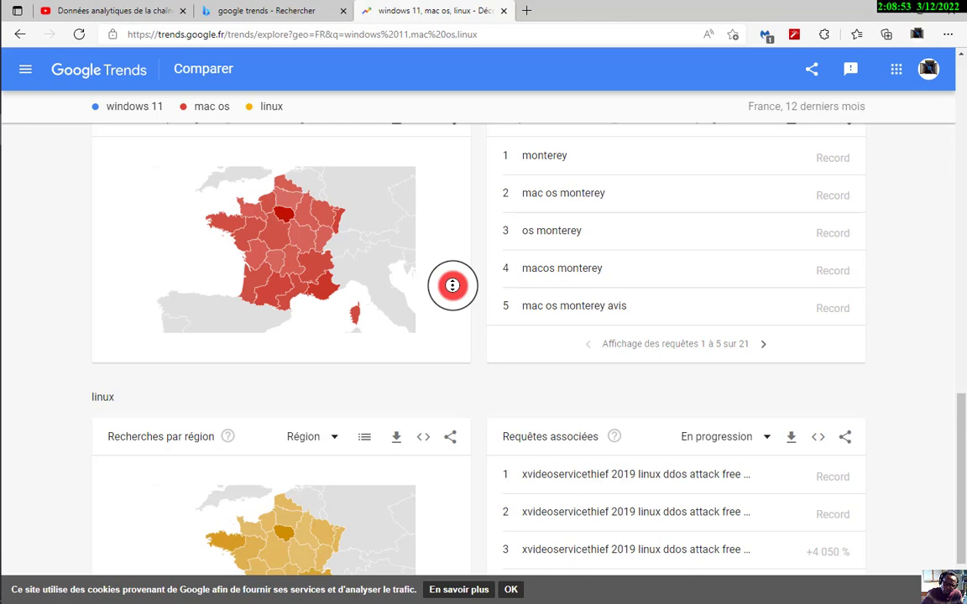
{"action": "left_click", "coordinate": [276, 12]}
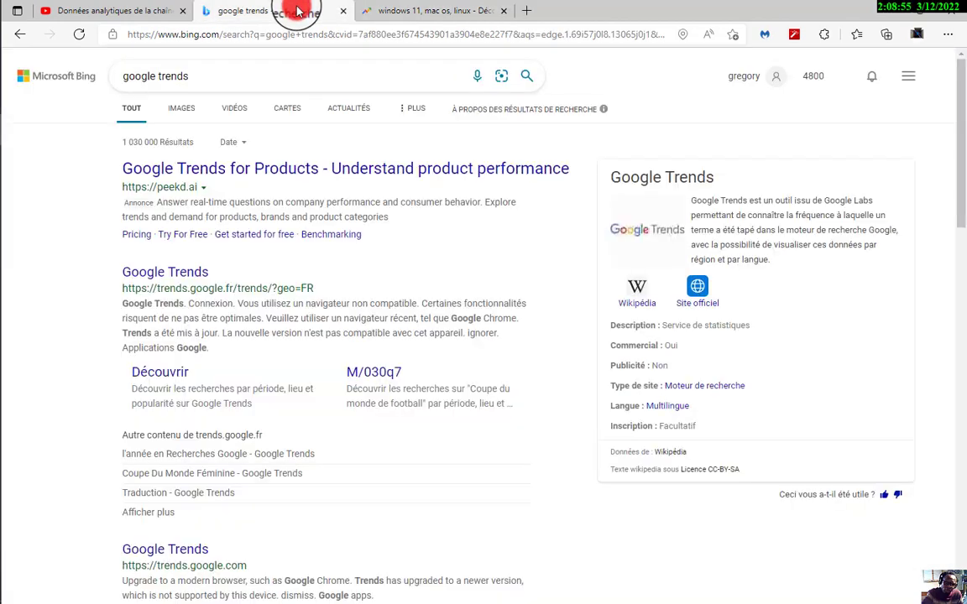
{"action": "left_click", "coordinate": [433, 20]}
Set the windows 11 regional map to the Ville level and inspect the city marked on it
{"action": "scroll", "coordinate": [324, 140], "scroll_direction": "up", "scroll_amount": 3}
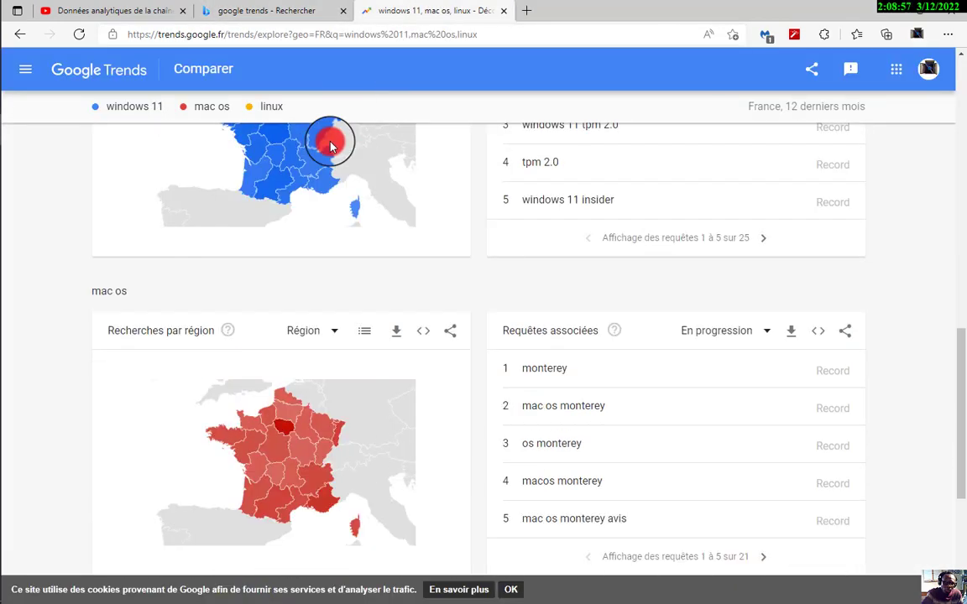
{"action": "scroll", "coordinate": [442, 233], "scroll_direction": "up", "scroll_amount": 3}
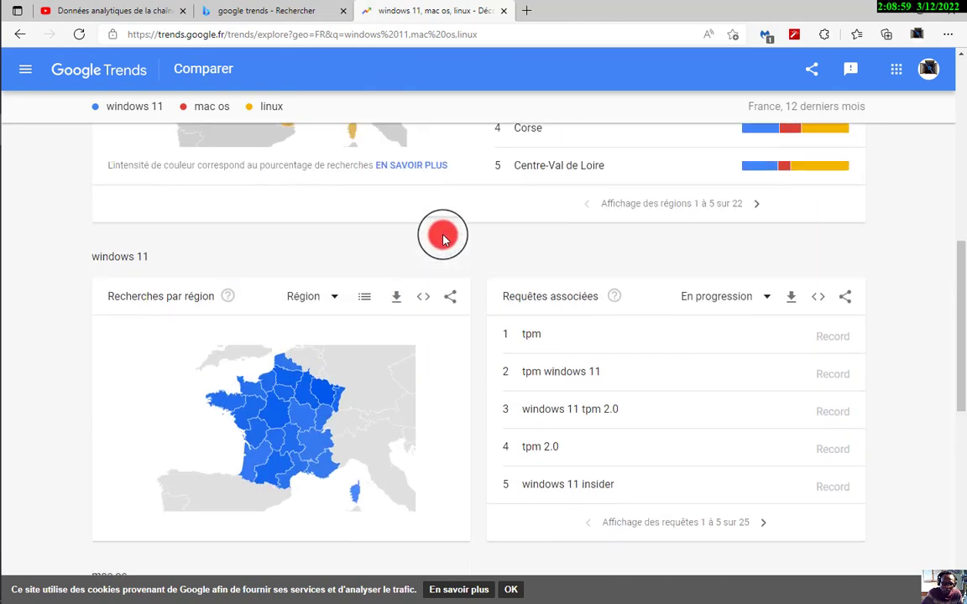
{"action": "scroll", "coordinate": [443, 239], "scroll_direction": "down", "scroll_amount": 2}
{"action": "scroll", "coordinate": [443, 239], "scroll_direction": "down", "scroll_amount": 1}
{"action": "middle_click", "coordinate": [444, 229]}
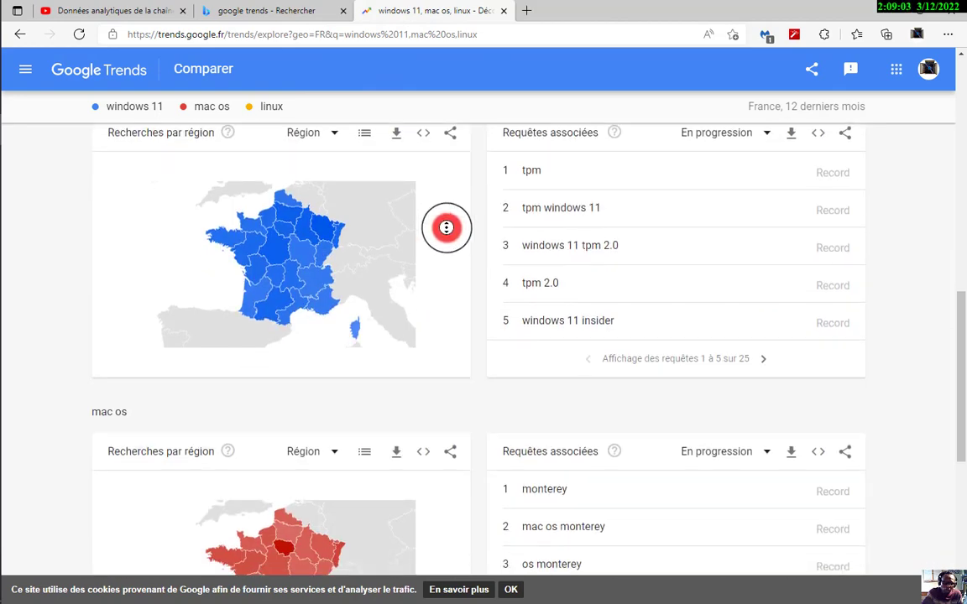
{"action": "middle_click", "coordinate": [447, 225]}
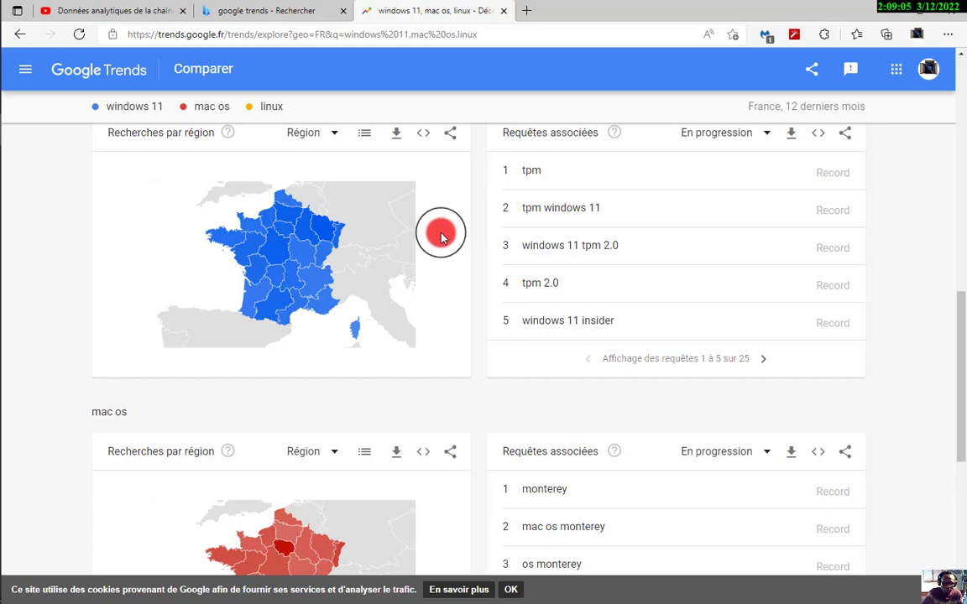
{"action": "scroll", "coordinate": [443, 234], "scroll_direction": "up", "scroll_amount": 3}
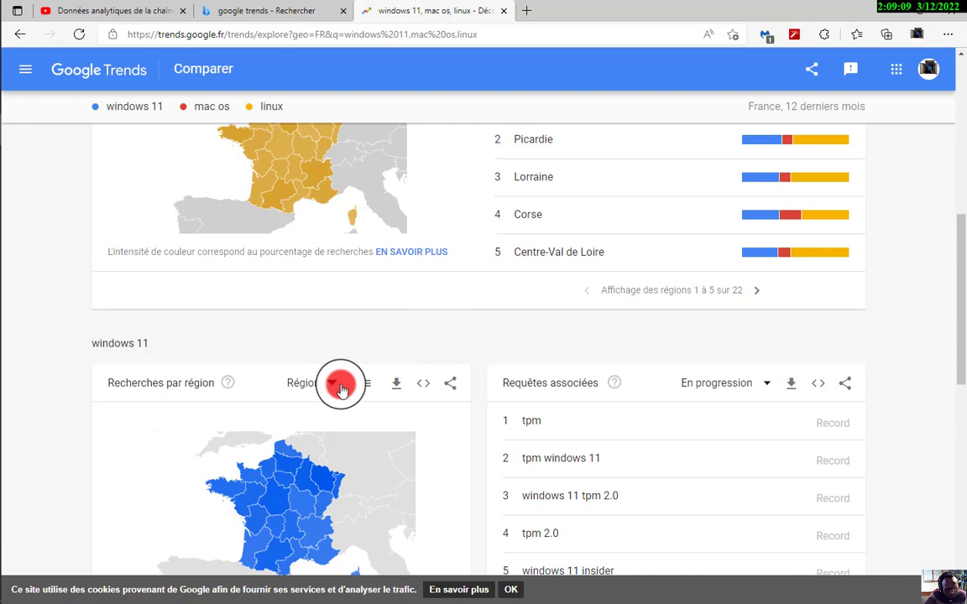
{"action": "left_click", "coordinate": [336, 388]}
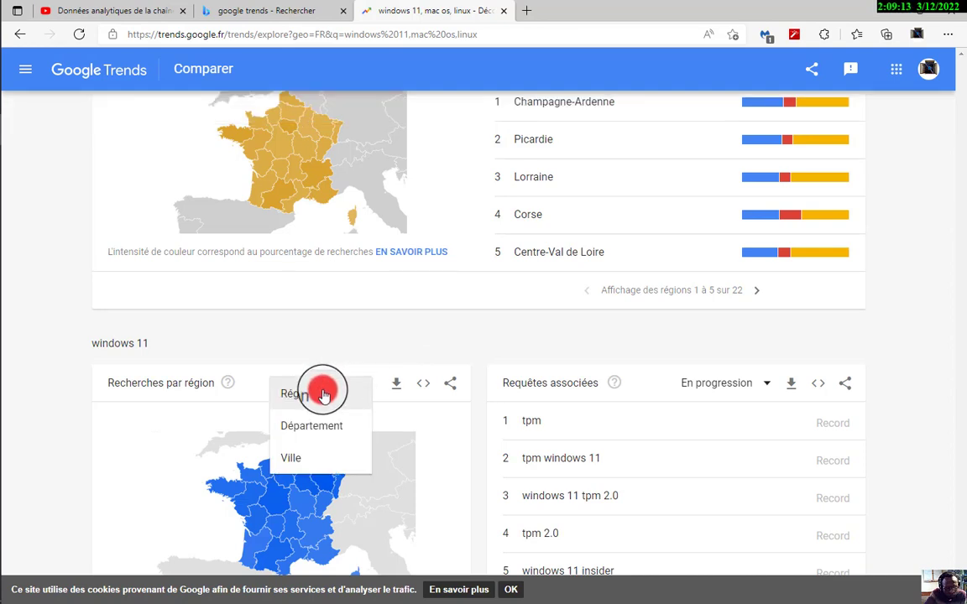
{"action": "left_click", "coordinate": [299, 460]}
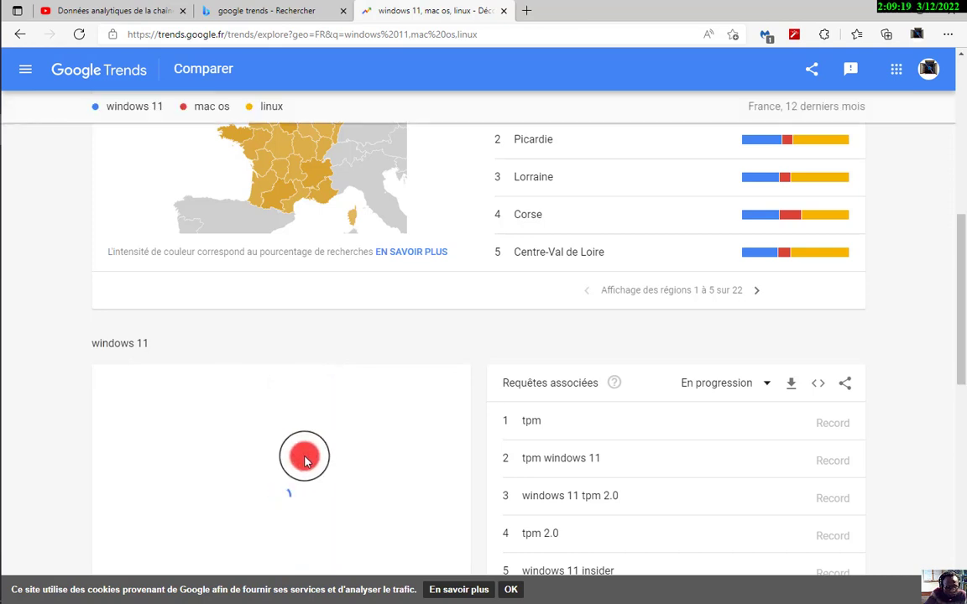
{"action": "scroll", "coordinate": [308, 454], "scroll_direction": "down", "scroll_amount": 3}
{"action": "mouse_move", "coordinate": [282, 294]}
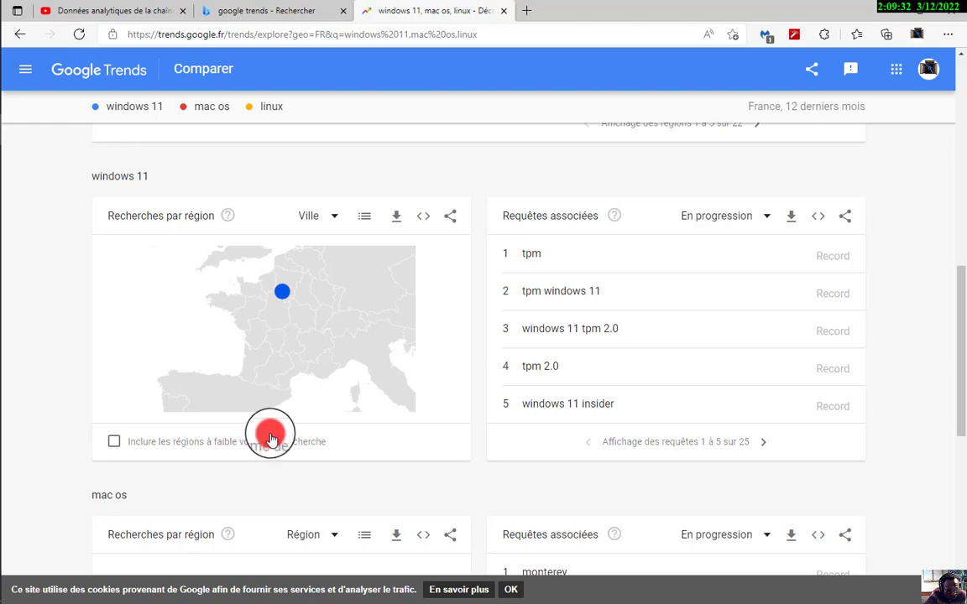
Inspect the mac os map by region, the interest curves, and the Île-de-France shares in the regional comparison
{"action": "scroll", "coordinate": [270, 432], "scroll_direction": "down", "scroll_amount": 6}
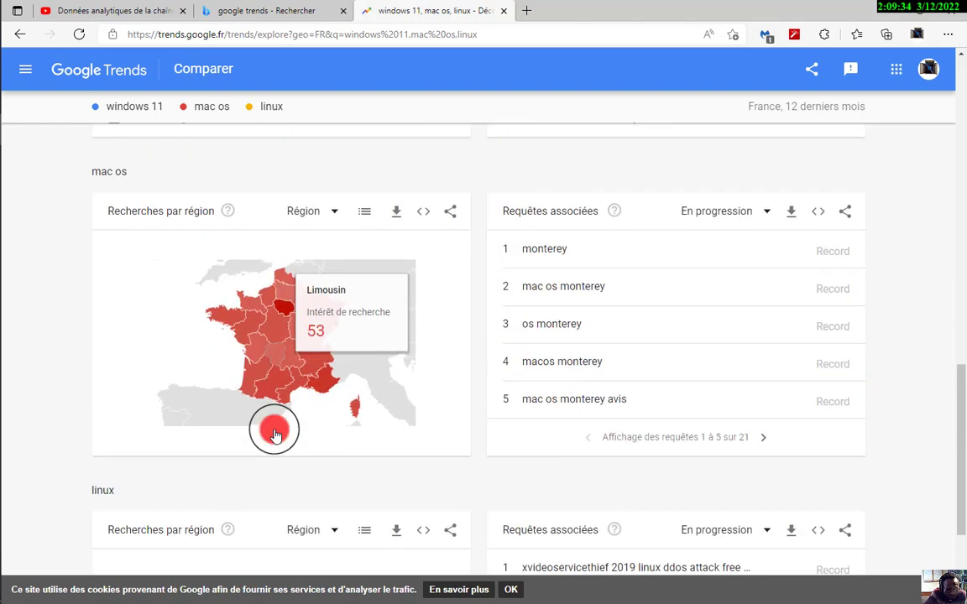
{"action": "scroll", "coordinate": [275, 432], "scroll_direction": "up", "scroll_amount": 2}
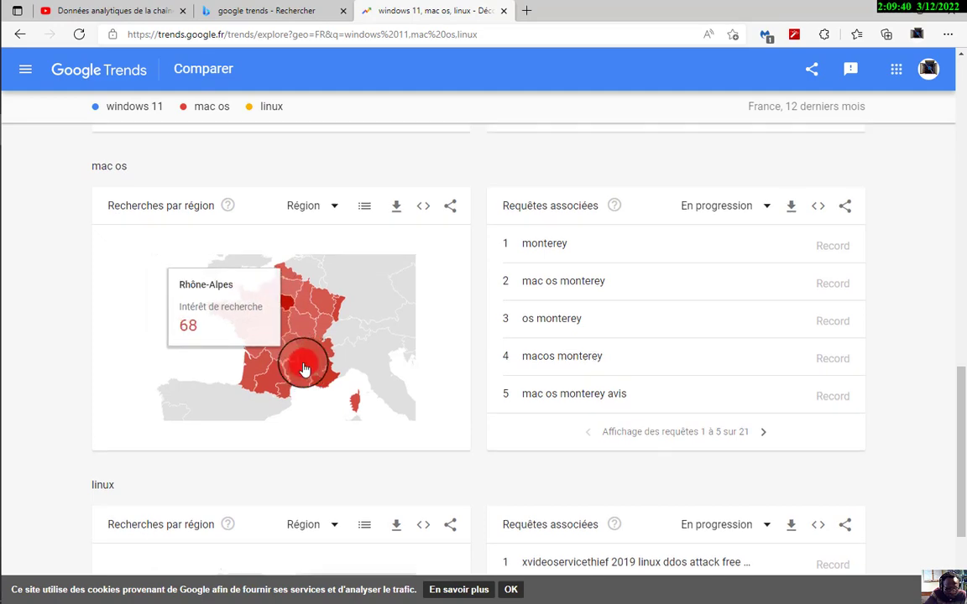
{"action": "scroll", "coordinate": [302, 369], "scroll_direction": "up", "scroll_amount": 12}
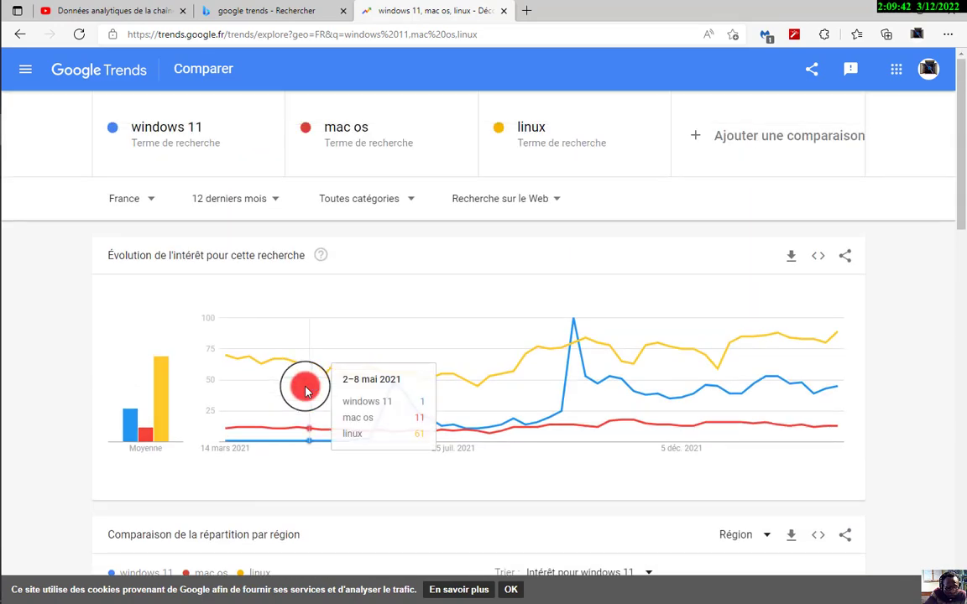
{"action": "scroll", "coordinate": [339, 415], "scroll_direction": "down", "scroll_amount": 7}
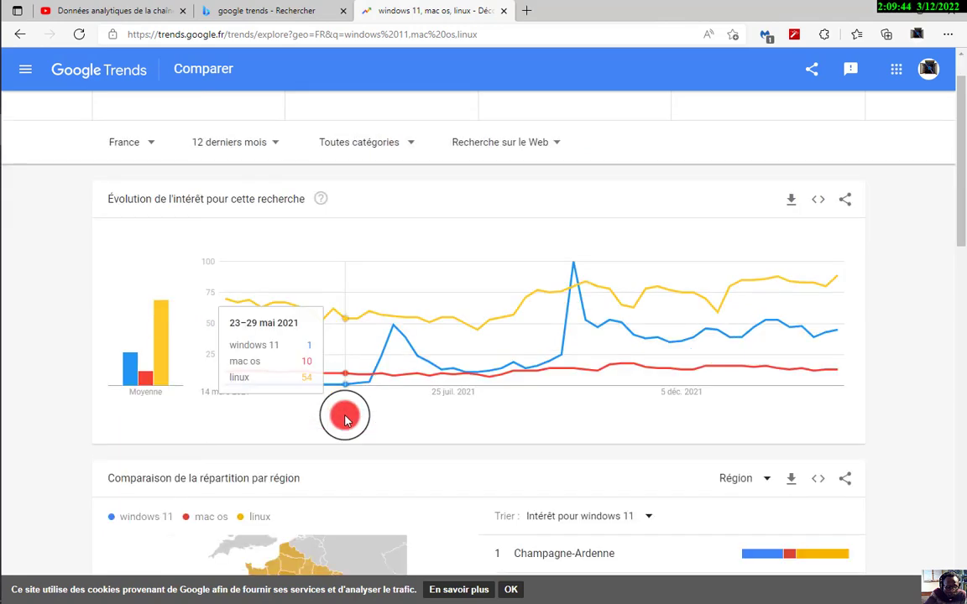
{"action": "scroll", "coordinate": [319, 252], "scroll_direction": "up", "scroll_amount": 3}
{"action": "left_click", "coordinate": [286, 304]}
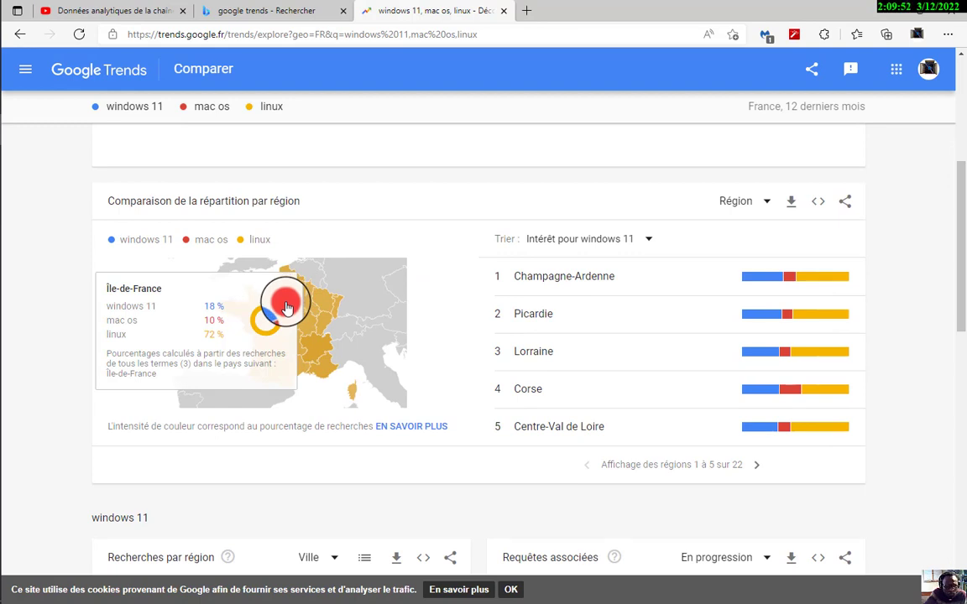
Open the related query "os monterey" from the mac os section in a new tab while staying on the comparison
{"action": "scroll", "coordinate": [556, 431], "scroll_direction": "down", "scroll_amount": 6}
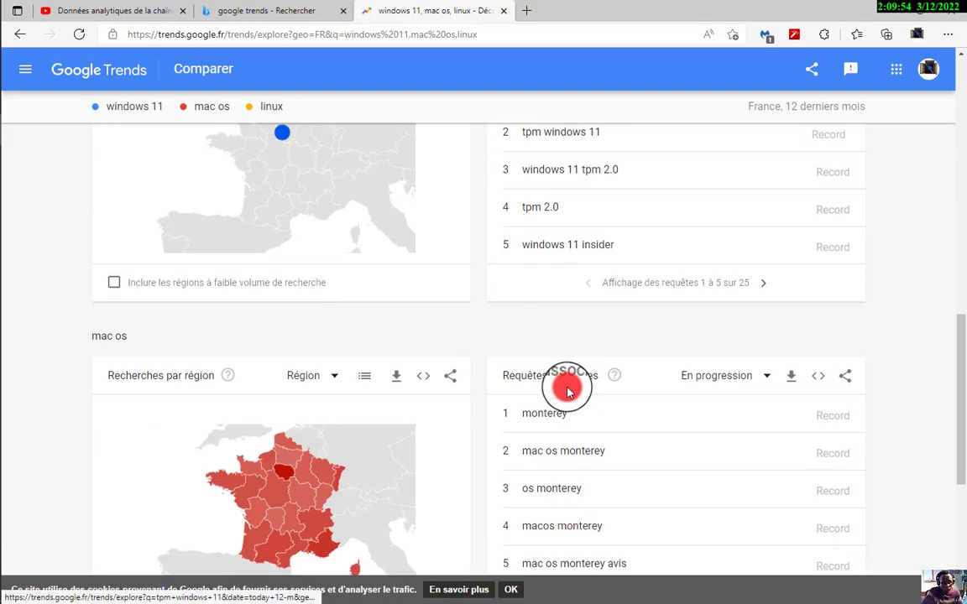
{"action": "scroll", "coordinate": [567, 392], "scroll_direction": "down", "scroll_amount": 4}
{"action": "middle_click", "coordinate": [551, 382]}
{"action": "scroll", "coordinate": [552, 387], "scroll_direction": "up", "scroll_amount": 1}
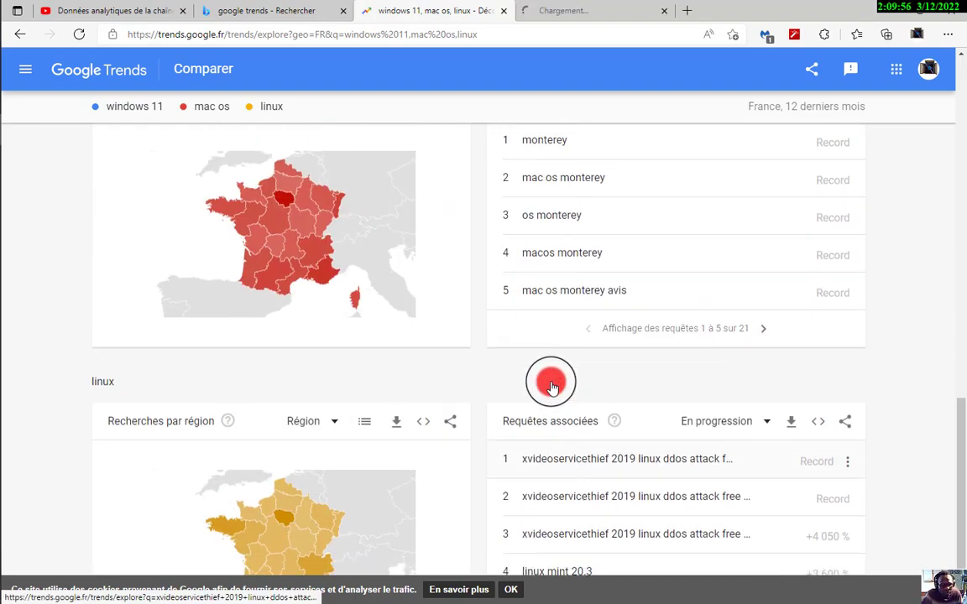
{"action": "scroll", "coordinate": [550, 384], "scroll_direction": "up", "scroll_amount": 10}
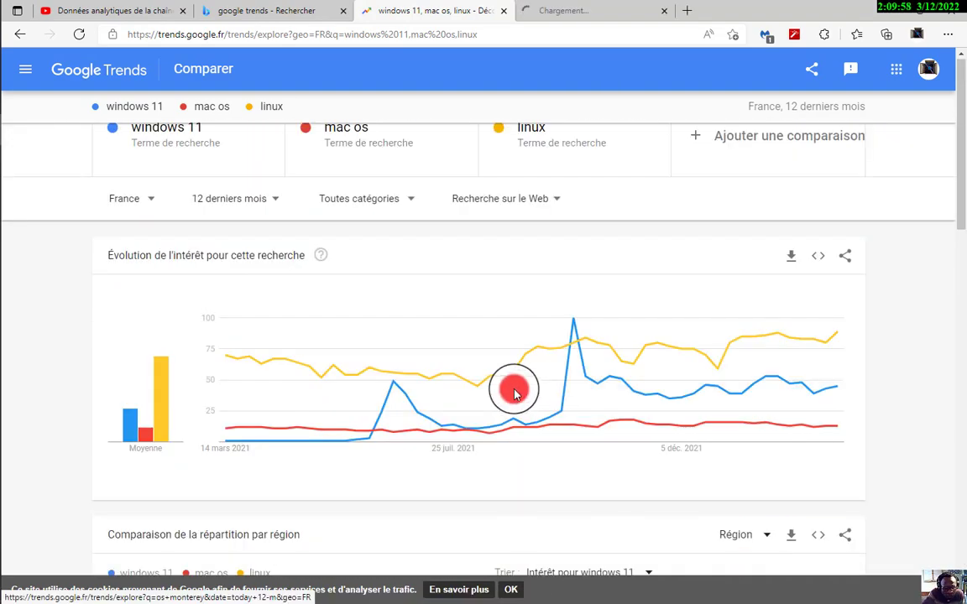
Restrict the comparison to the category Informatique et électronique
{"action": "left_click", "coordinate": [403, 200]}
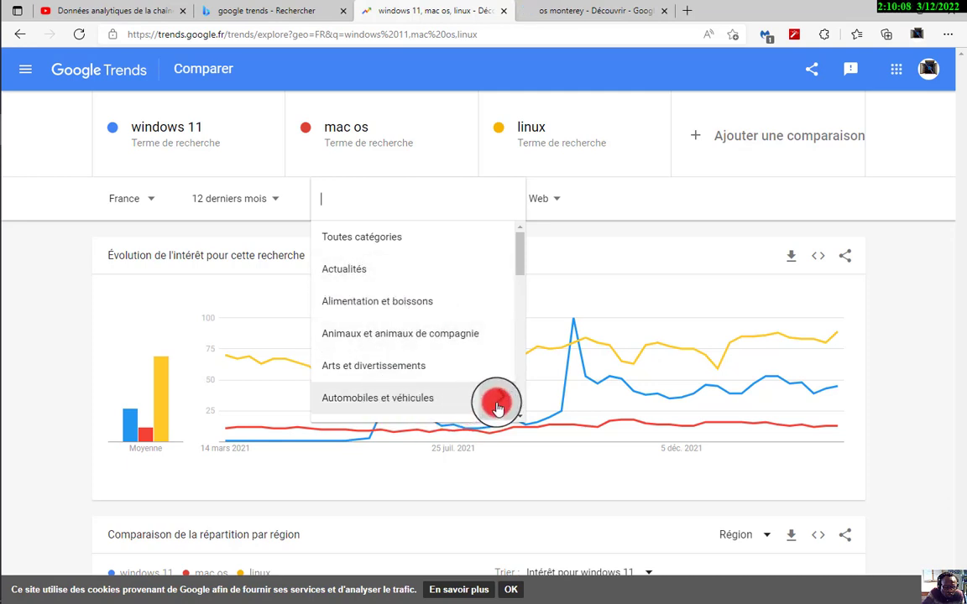
{"action": "scroll", "coordinate": [513, 296], "scroll_direction": "down", "scroll_amount": 3}
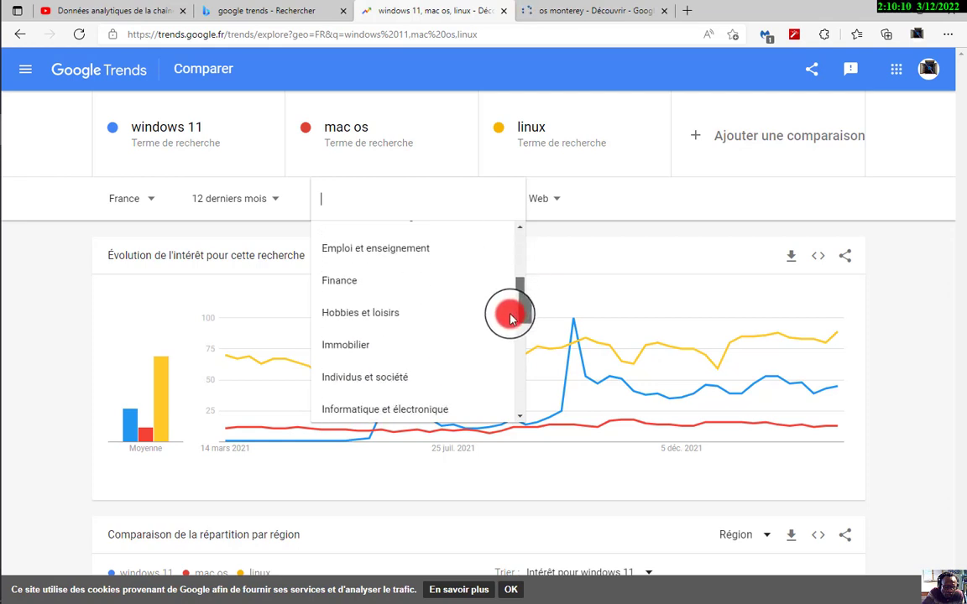
{"action": "left_click_drag", "start_coordinate": [510, 317], "coordinate": [507, 337]}
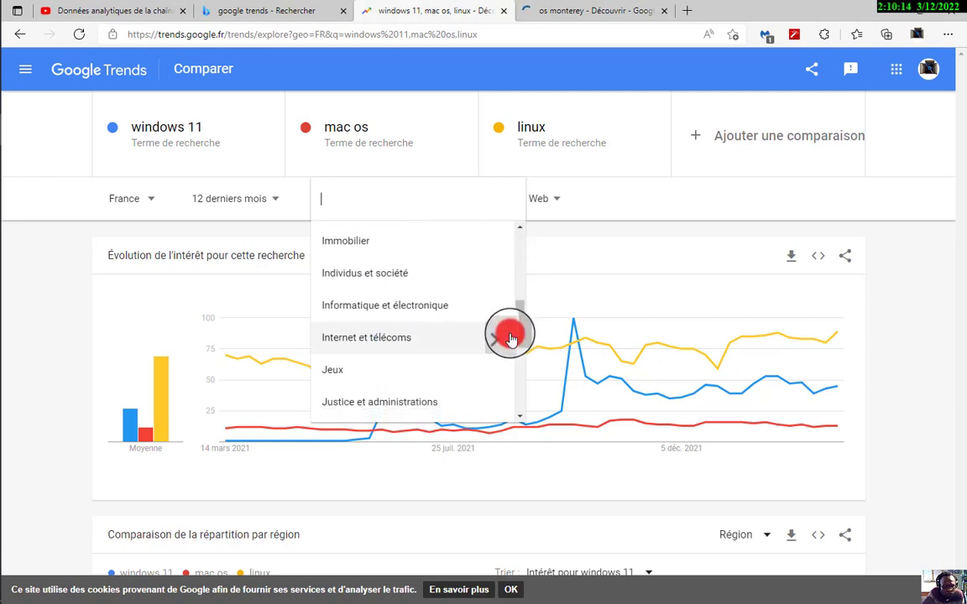
{"action": "left_click", "coordinate": [409, 305]}
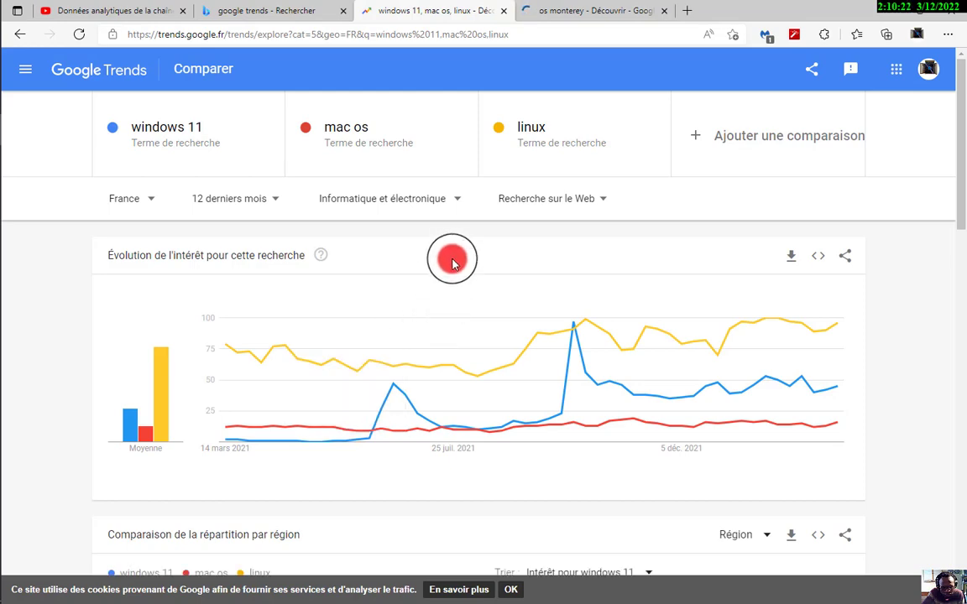
{"action": "scroll", "coordinate": [447, 361], "scroll_direction": "down", "scroll_amount": 3}
{"action": "scroll", "coordinate": [445, 353], "scroll_direction": "up", "scroll_amount": 3}
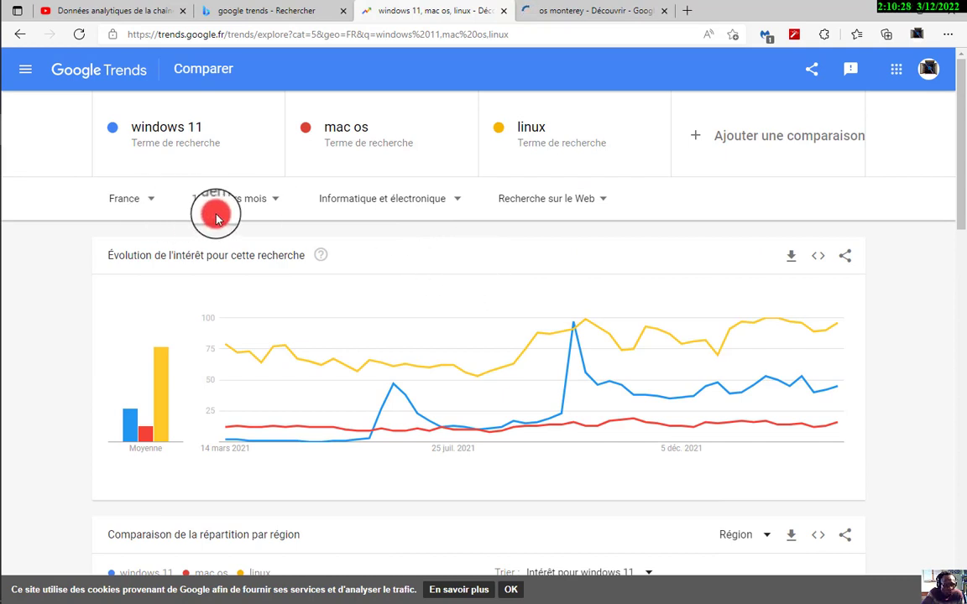
Review the available time periods and the regional comparison for France in the chosen category
{"action": "left_click", "coordinate": [275, 202]}
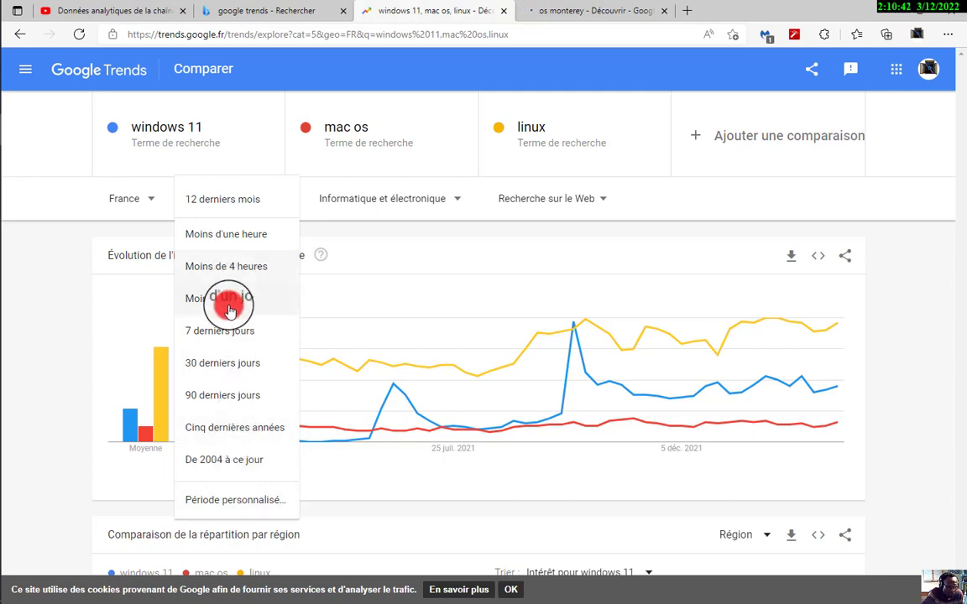
{"action": "left_click", "coordinate": [102, 210]}
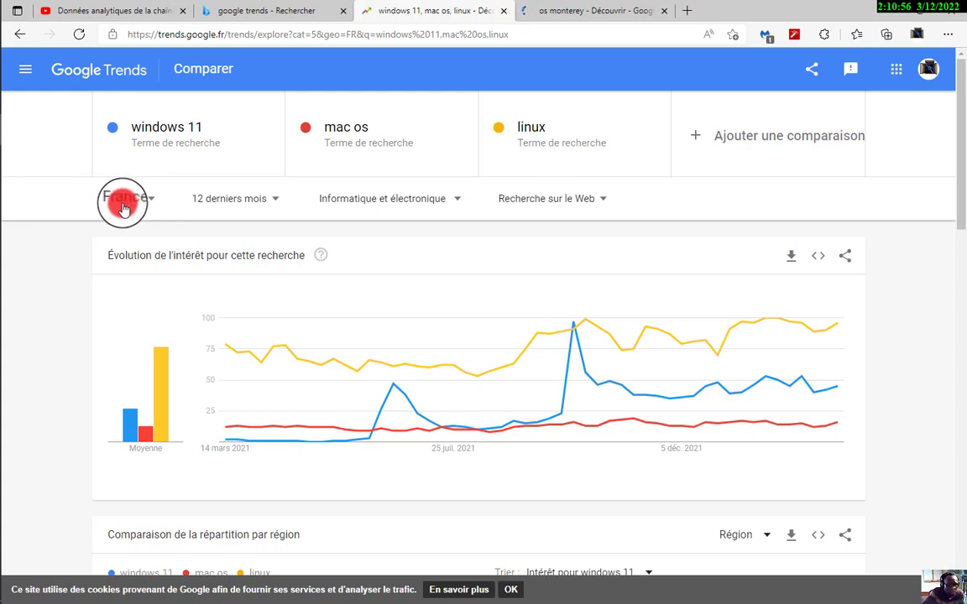
{"action": "scroll", "coordinate": [210, 319], "scroll_direction": "down", "scroll_amount": 4}
{"action": "scroll", "coordinate": [252, 357], "scroll_direction": "down", "scroll_amount": 1}
{"action": "scroll", "coordinate": [269, 336], "scroll_direction": "up", "scroll_amount": 1}
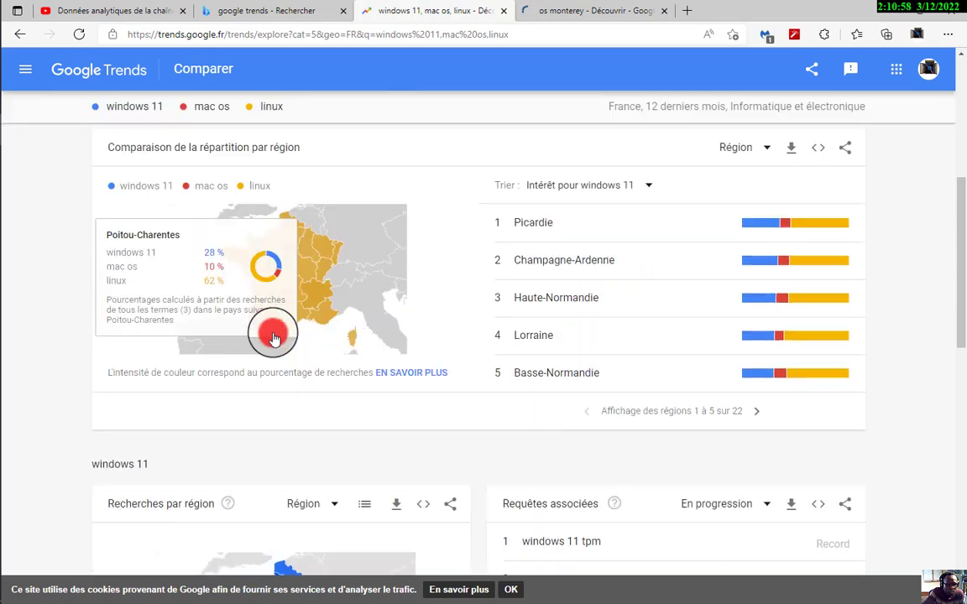
{"action": "scroll", "coordinate": [276, 342], "scroll_direction": "down", "scroll_amount": 3}
{"action": "scroll", "coordinate": [251, 327], "scroll_direction": "up", "scroll_amount": 4}
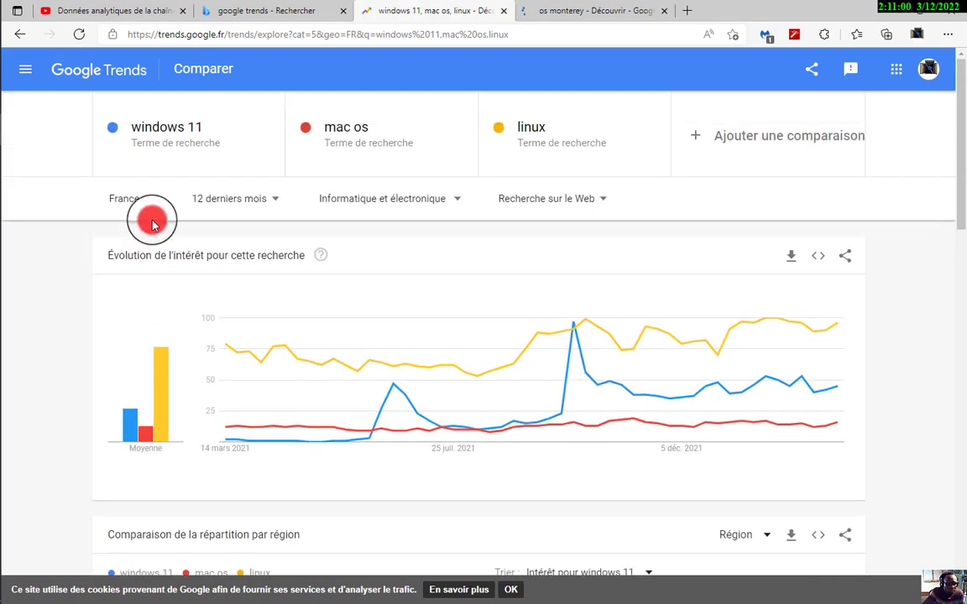
Change the comparison's country to Haïti
{"action": "left_click", "coordinate": [149, 202]}
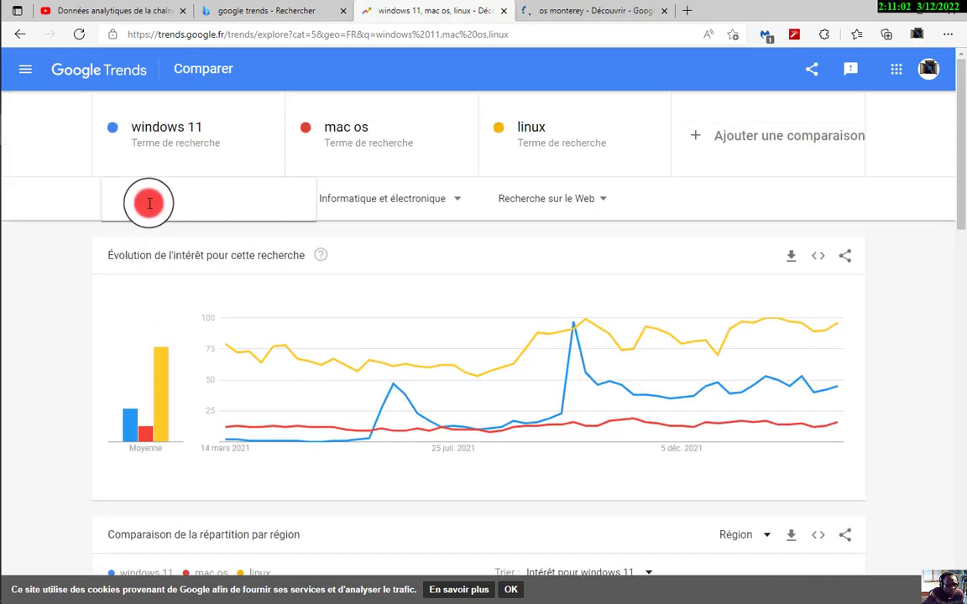
{"action": "scroll", "coordinate": [273, 295], "scroll_direction": "down", "scroll_amount": 1}
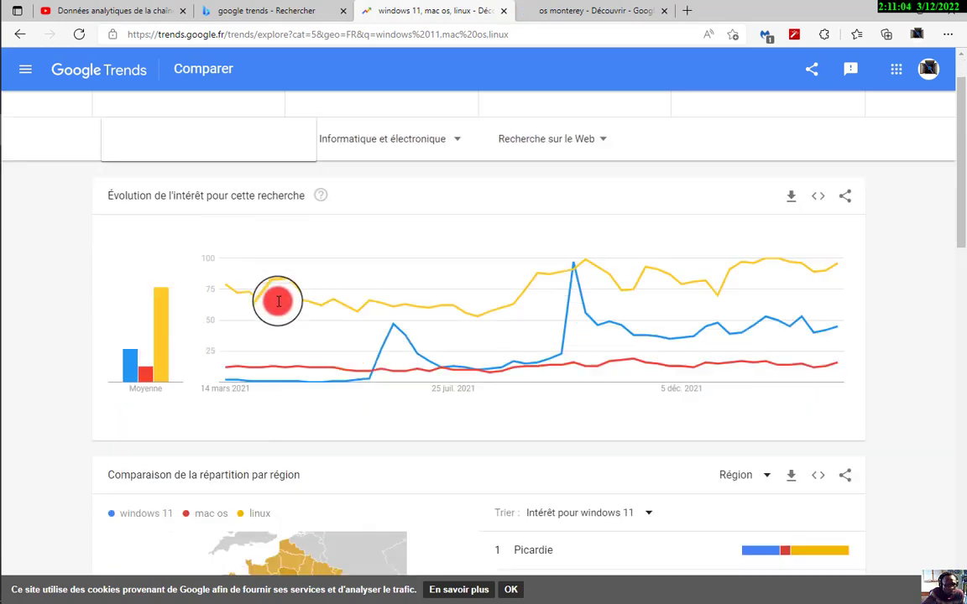
{"action": "scroll", "coordinate": [270, 306], "scroll_direction": "down", "scroll_amount": 5}
{"action": "scroll", "coordinate": [269, 306], "scroll_direction": "up", "scroll_amount": 6}
{"action": "left_click", "coordinate": [140, 201]}
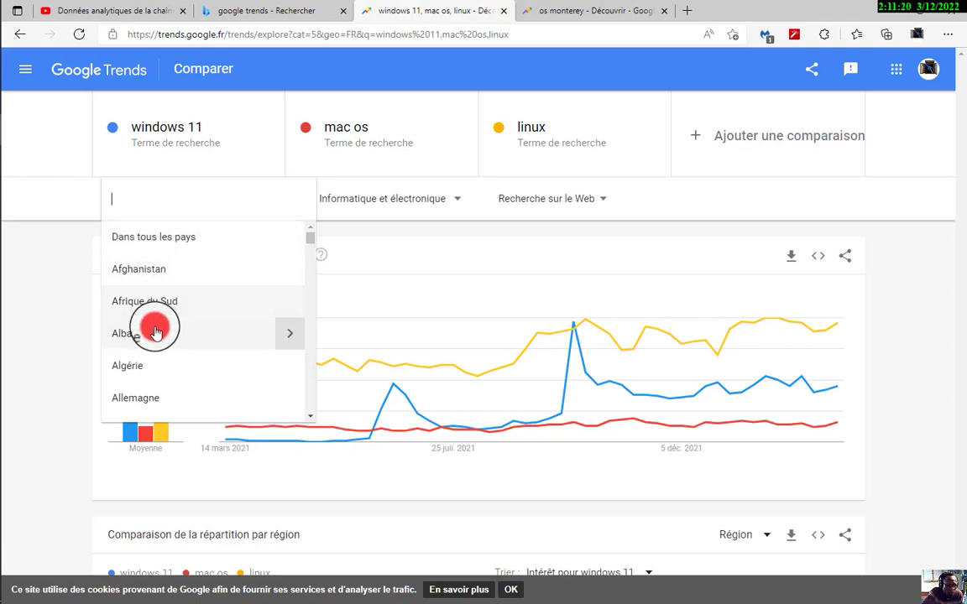
{"action": "scroll", "coordinate": [151, 307], "scroll_direction": "down", "scroll_amount": 15}
{"action": "scroll", "coordinate": [153, 357], "scroll_direction": "down", "scroll_amount": 2}
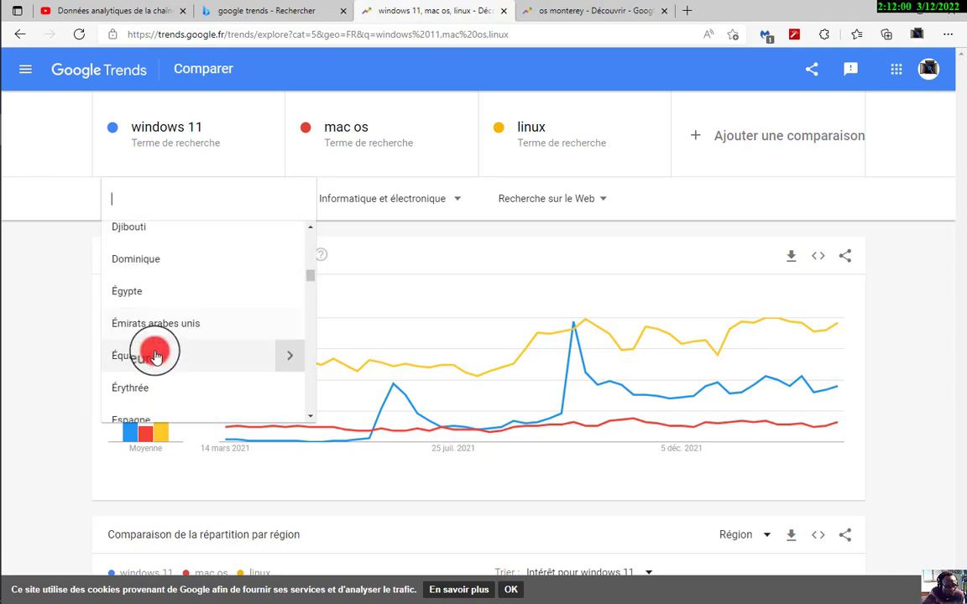
{"action": "scroll", "coordinate": [164, 344], "scroll_direction": "down", "scroll_amount": 4}
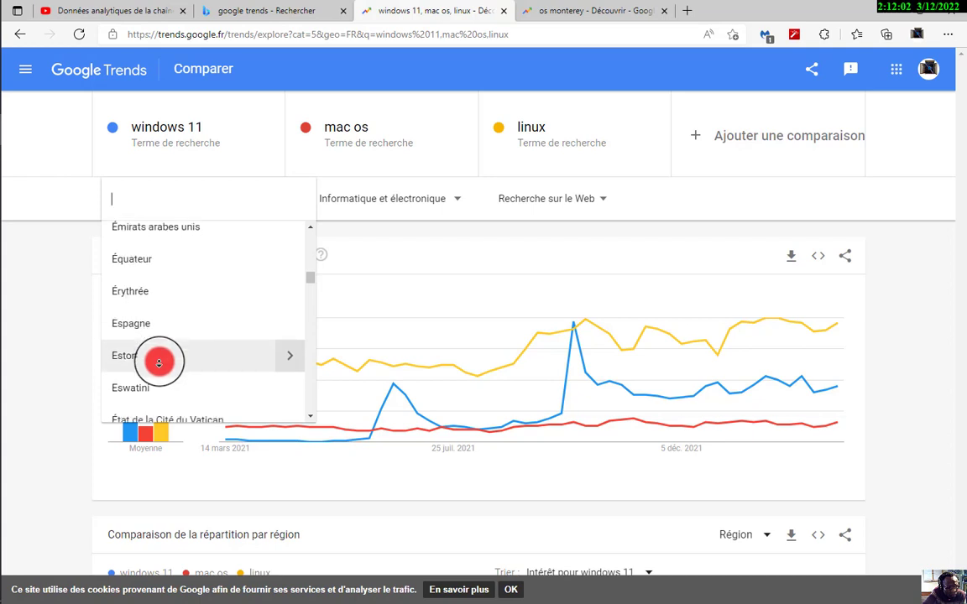
{"action": "scroll", "coordinate": [158, 362], "scroll_direction": "down", "scroll_amount": 5}
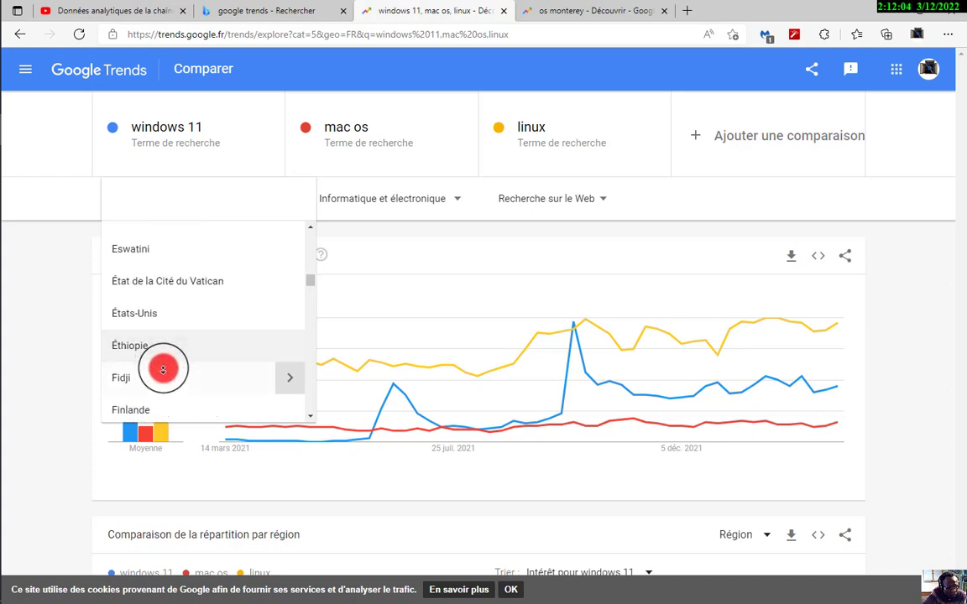
{"action": "scroll", "coordinate": [154, 376], "scroll_direction": "down", "scroll_amount": 6}
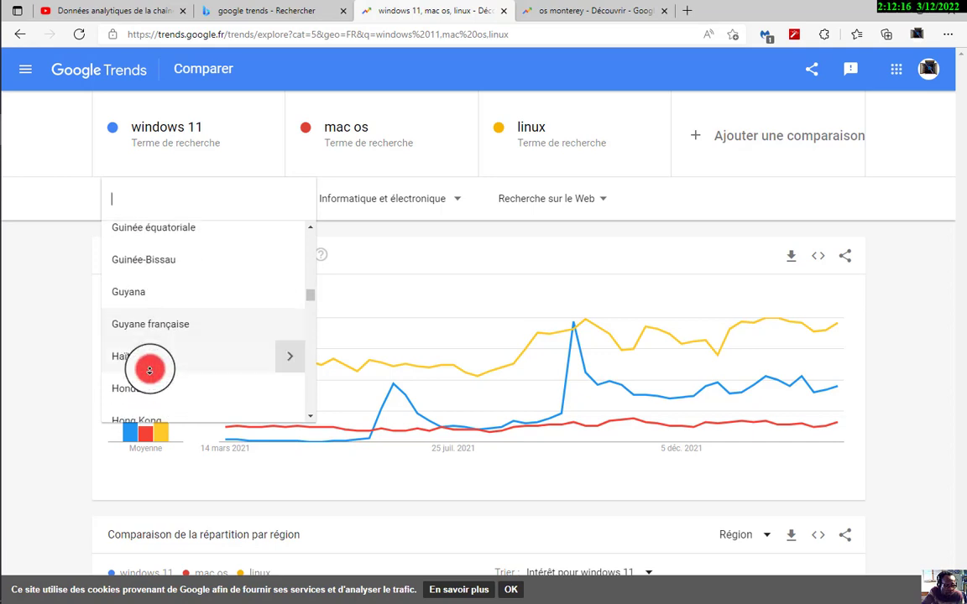
{"action": "scroll", "coordinate": [149, 369], "scroll_direction": "down", "scroll_amount": 1}
{"action": "scroll", "coordinate": [140, 352], "scroll_direction": "down", "scroll_amount": 1}
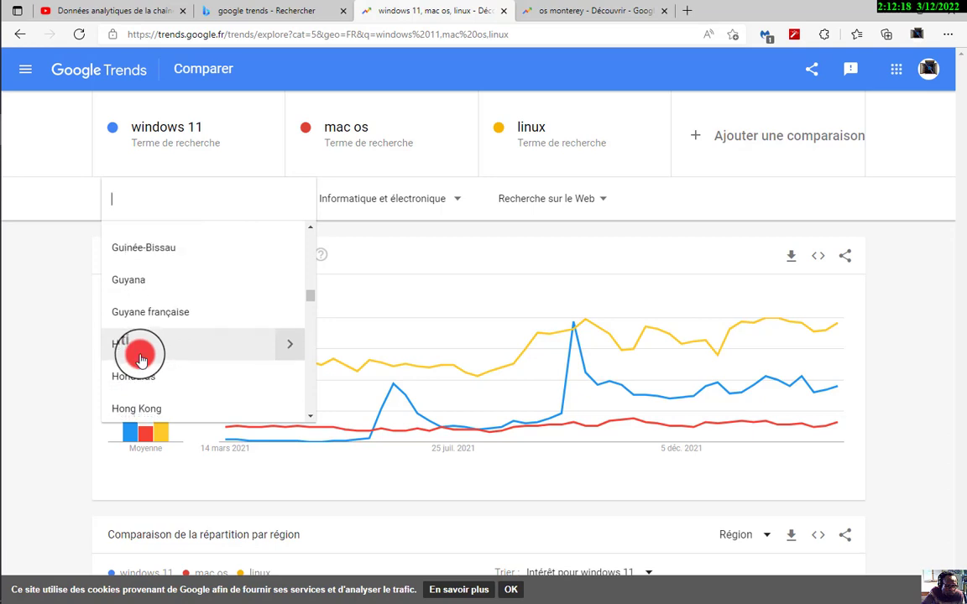
{"action": "left_click", "coordinate": [140, 352]}
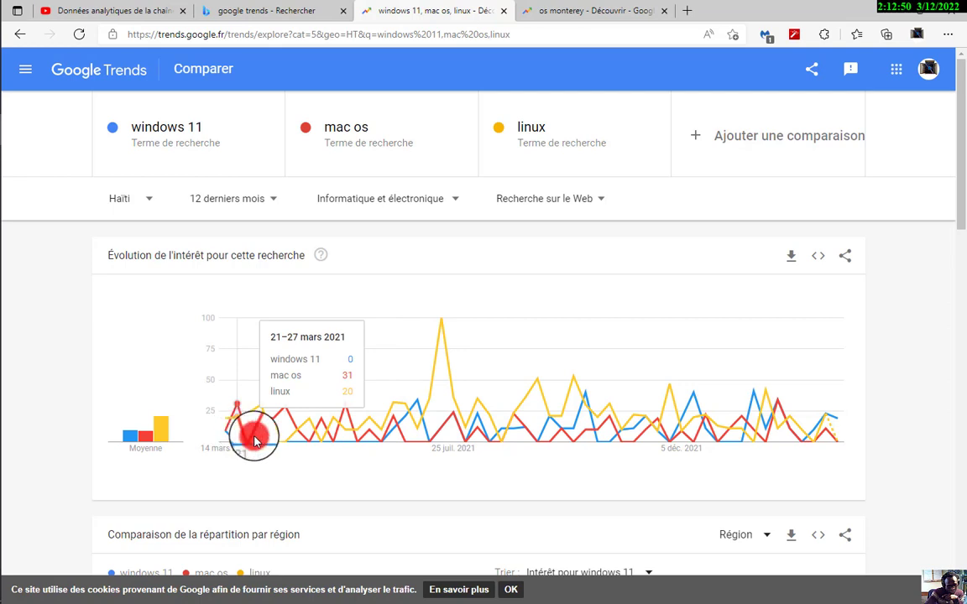
Examine Haïti's interest curves, regional maps and related queries for the three terms, along with the available time periods
{"action": "scroll", "coordinate": [245, 233], "scroll_direction": "down", "scroll_amount": 1}
{"action": "scroll", "coordinate": [242, 254], "scroll_direction": "up", "scroll_amount": 1}
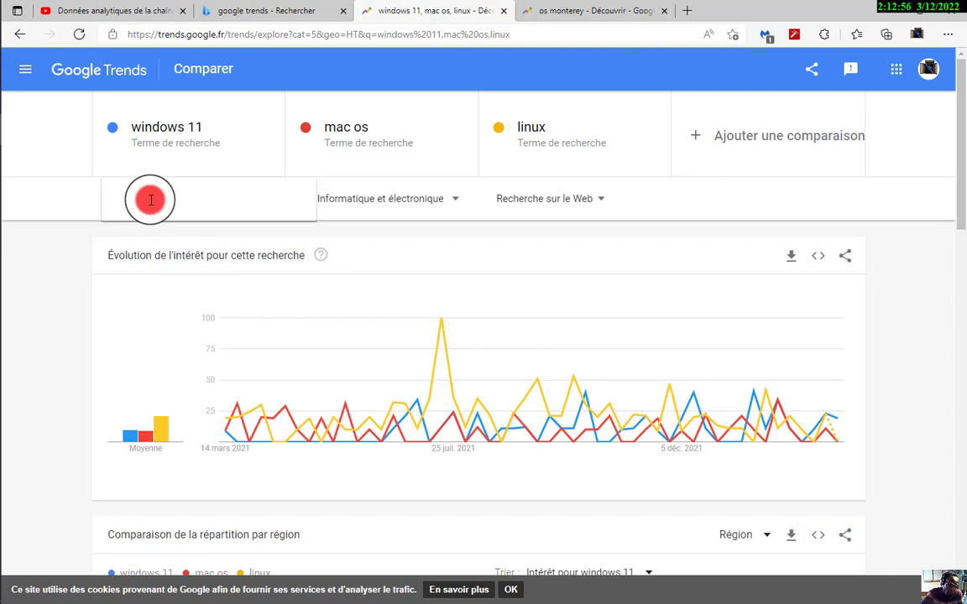
{"action": "left_click", "coordinate": [82, 199]}
{"action": "scroll", "coordinate": [312, 397], "scroll_direction": "down", "scroll_amount": 4}
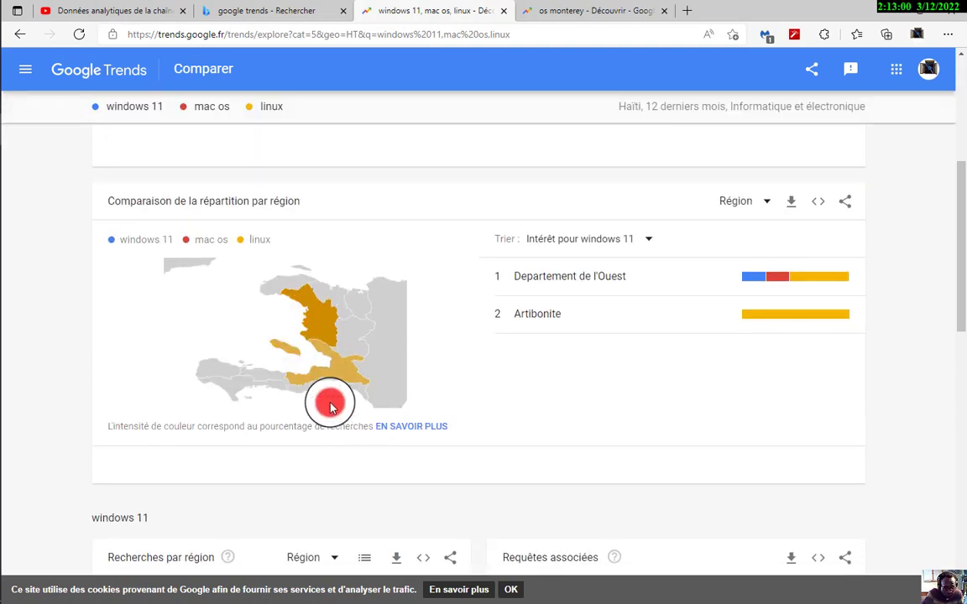
{"action": "mouse_move", "coordinate": [326, 333]}
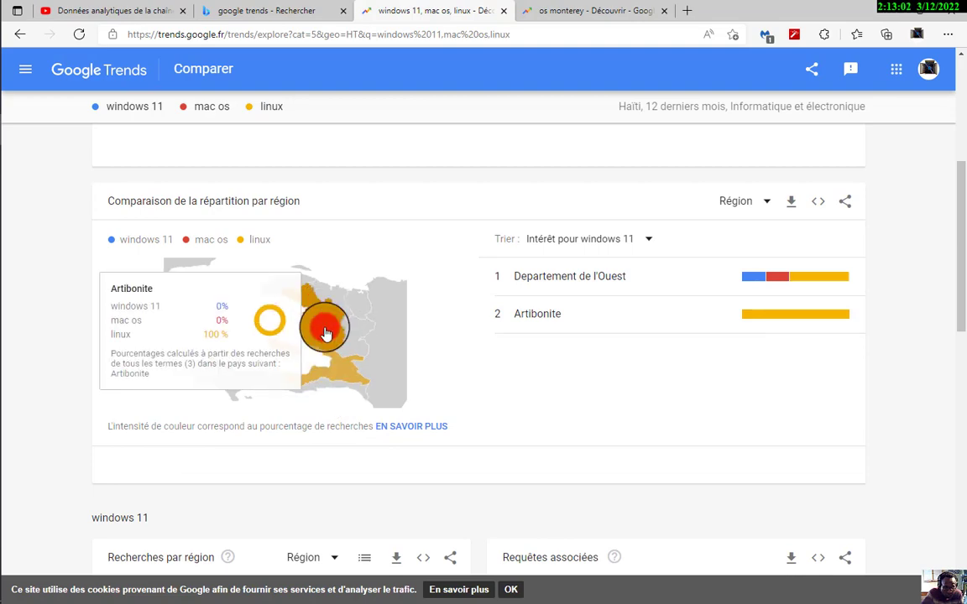
{"action": "scroll", "coordinate": [324, 417], "scroll_direction": "down", "scroll_amount": 4}
{"action": "mouse_move", "coordinate": [285, 377]}
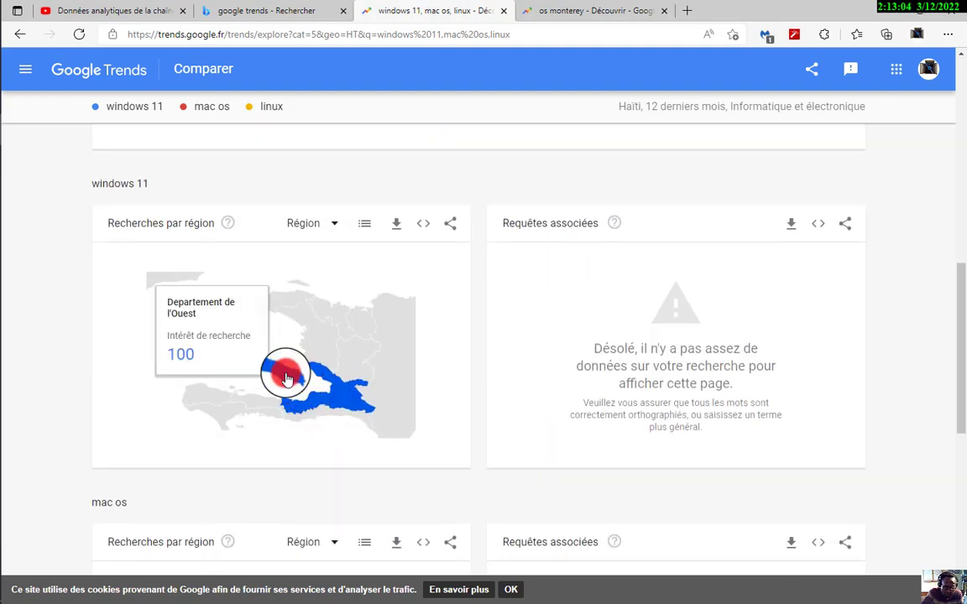
{"action": "scroll", "coordinate": [328, 410], "scroll_direction": "down", "scroll_amount": 3}
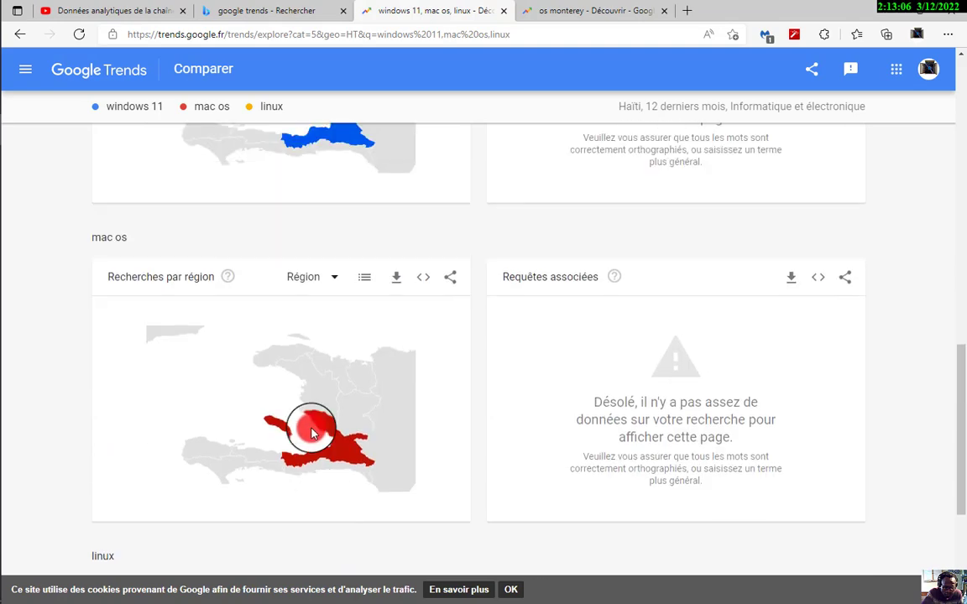
{"action": "scroll", "coordinate": [313, 445], "scroll_direction": "up", "scroll_amount": 1}
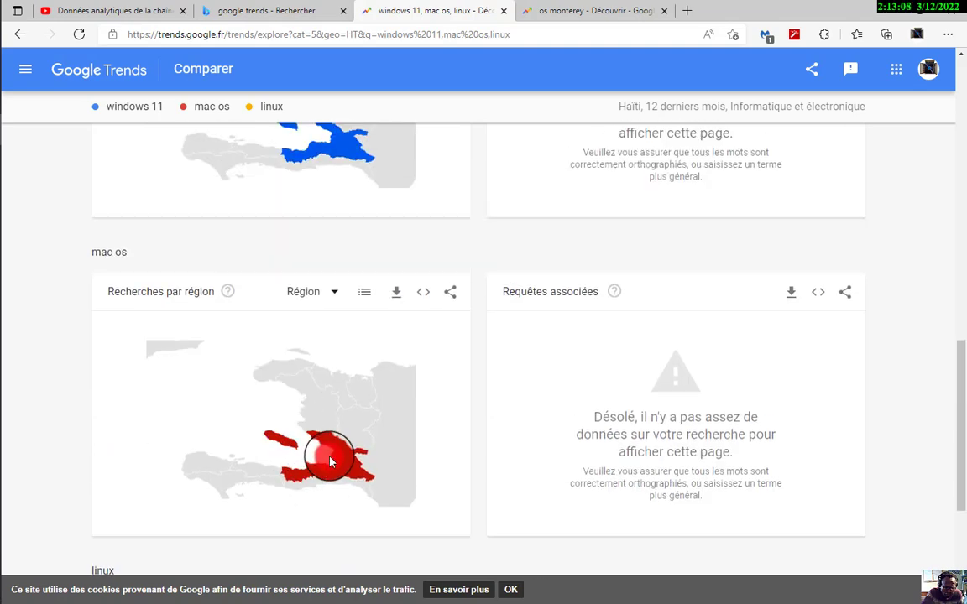
{"action": "scroll", "coordinate": [329, 460], "scroll_direction": "down", "scroll_amount": 3}
{"action": "mouse_move", "coordinate": [327, 466]}
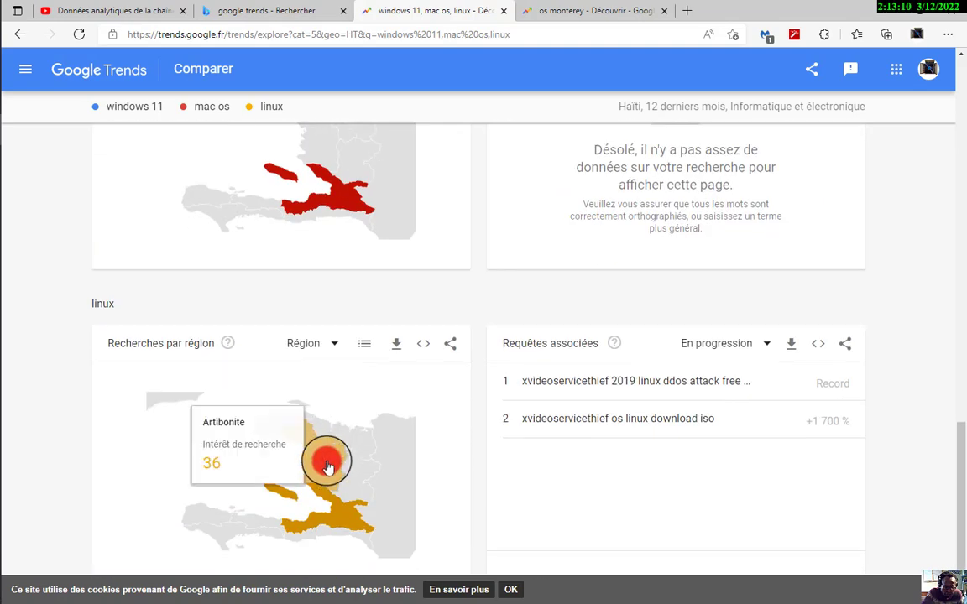
{"action": "scroll", "coordinate": [327, 465], "scroll_direction": "up", "scroll_amount": 10}
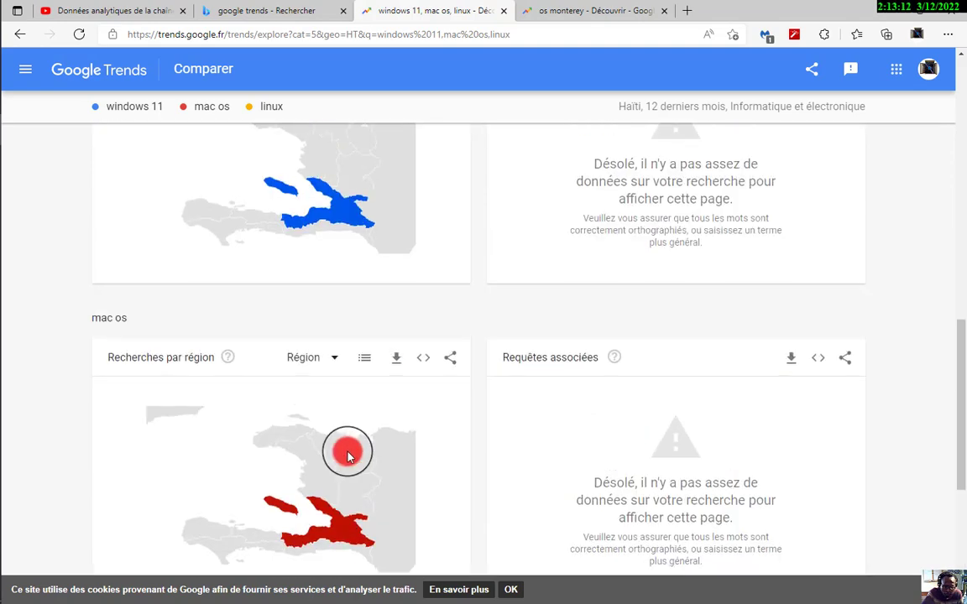
{"action": "scroll", "coordinate": [352, 454], "scroll_direction": "up", "scroll_amount": 3}
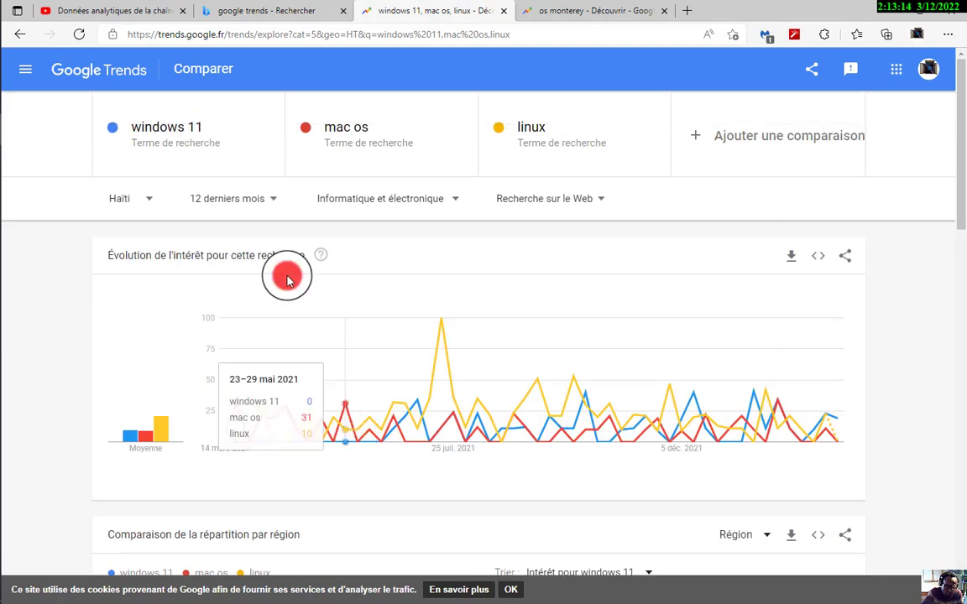
{"action": "left_click", "coordinate": [273, 203]}
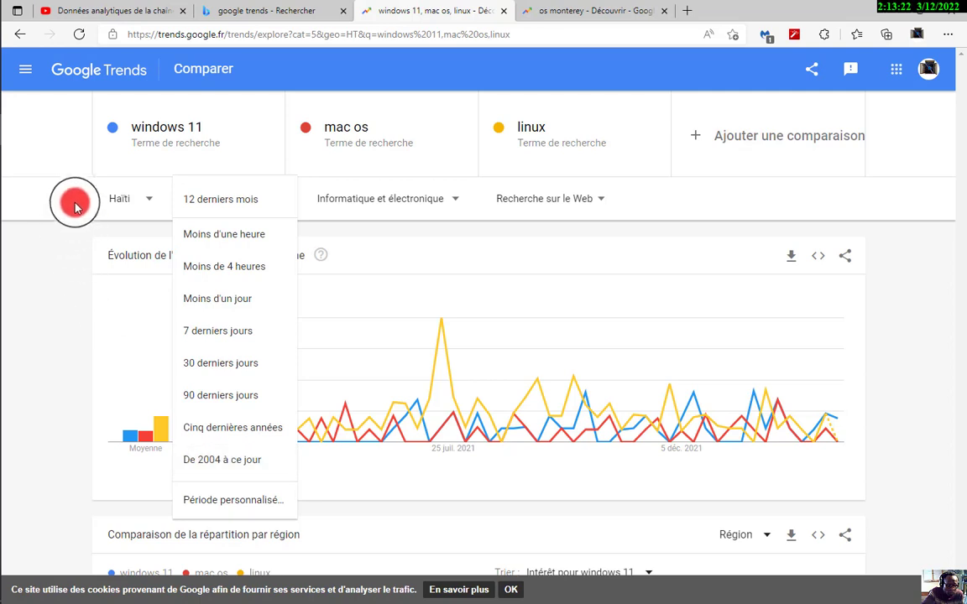
{"action": "left_click", "coordinate": [34, 191]}
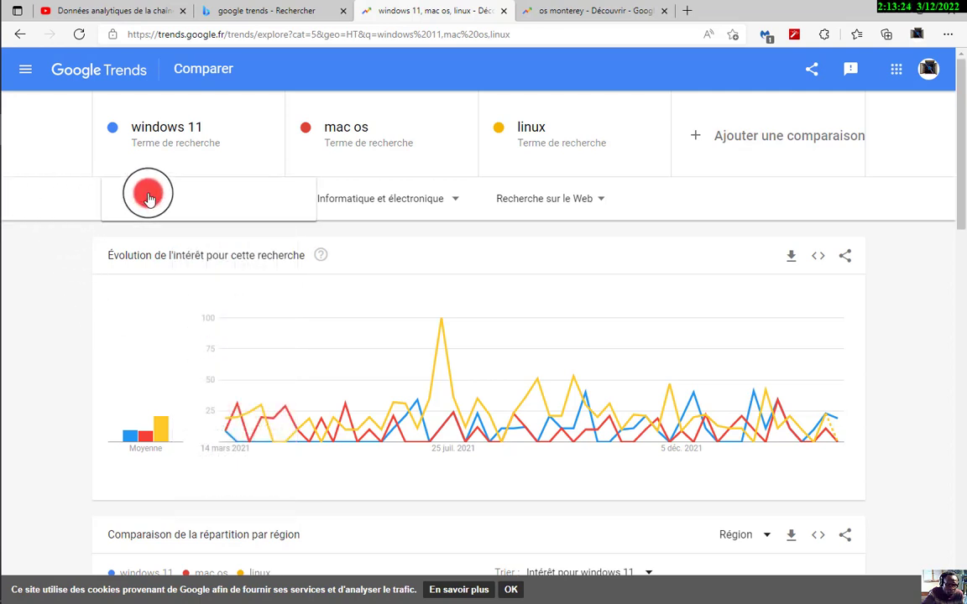
Widen the comparison's location to Dans tous les pays
{"action": "left_click", "coordinate": [148, 198]}
{"action": "scroll", "coordinate": [159, 319], "scroll_direction": "up", "scroll_amount": 5}
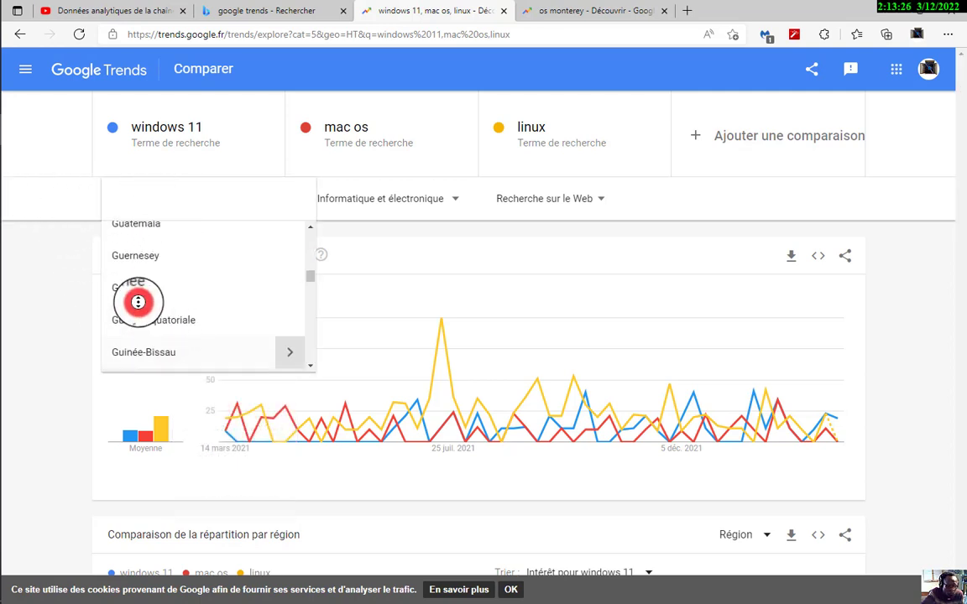
{"action": "scroll", "coordinate": [138, 302], "scroll_direction": "up", "scroll_amount": 6}
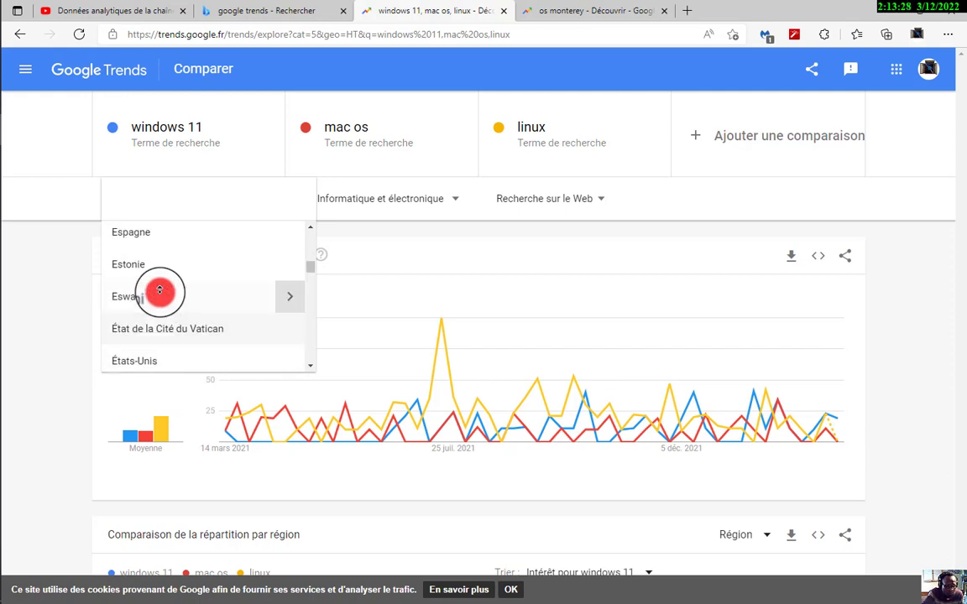
{"action": "scroll", "coordinate": [159, 290], "scroll_direction": "up", "scroll_amount": 6}
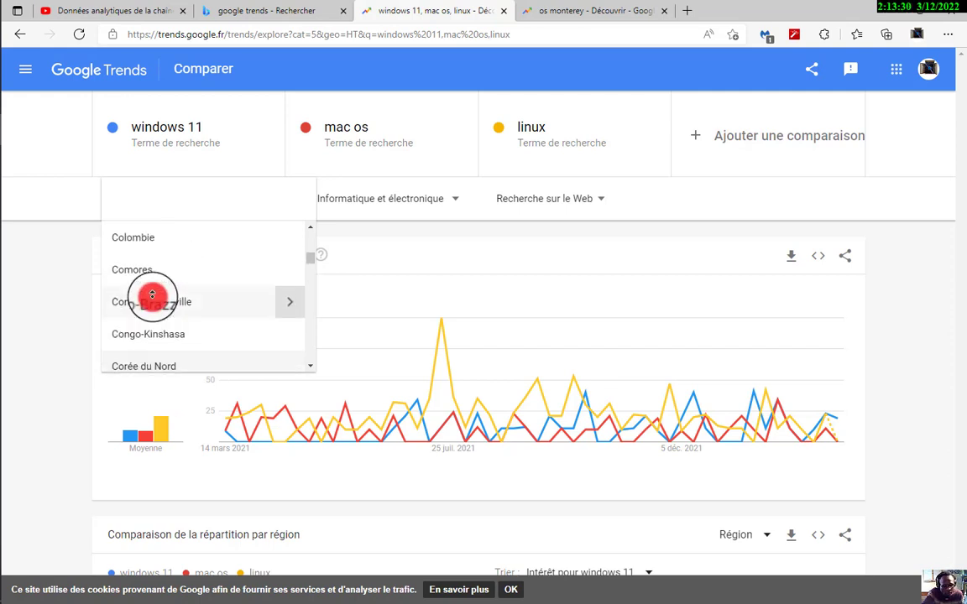
{"action": "scroll", "coordinate": [151, 294], "scroll_direction": "up", "scroll_amount": 10}
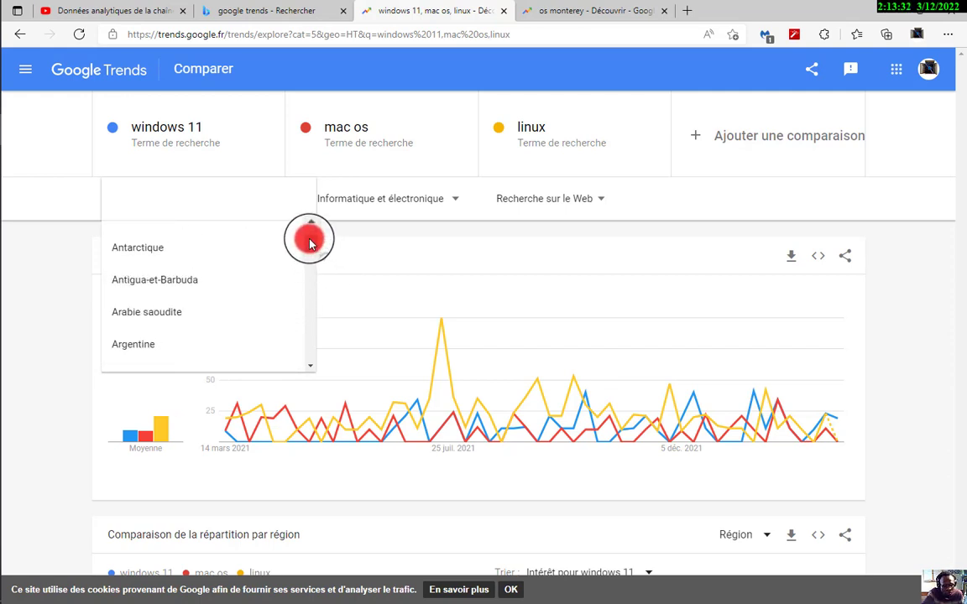
{"action": "left_click_drag", "start_coordinate": [307, 235], "coordinate": [199, 243]}
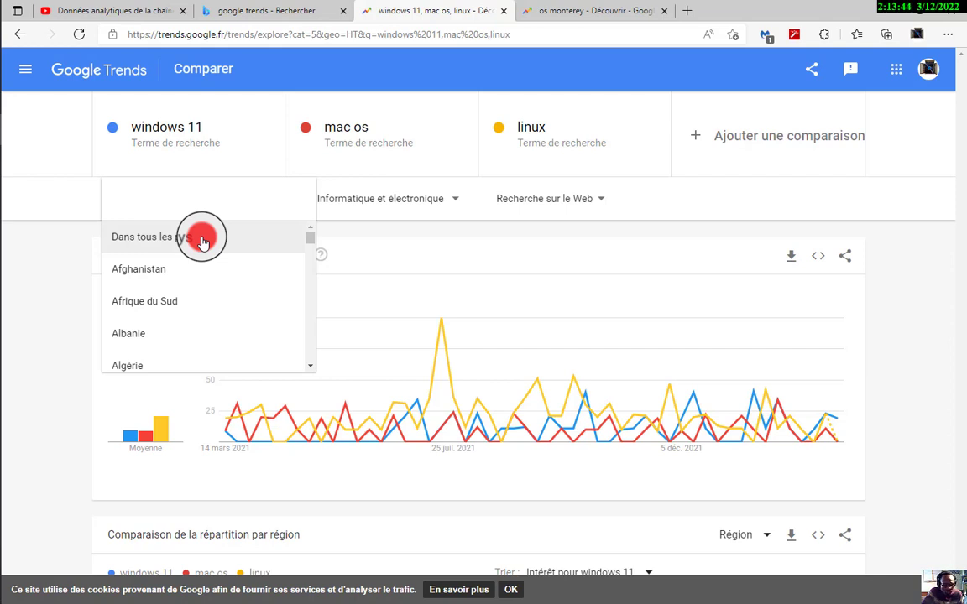
{"action": "left_click", "coordinate": [184, 239]}
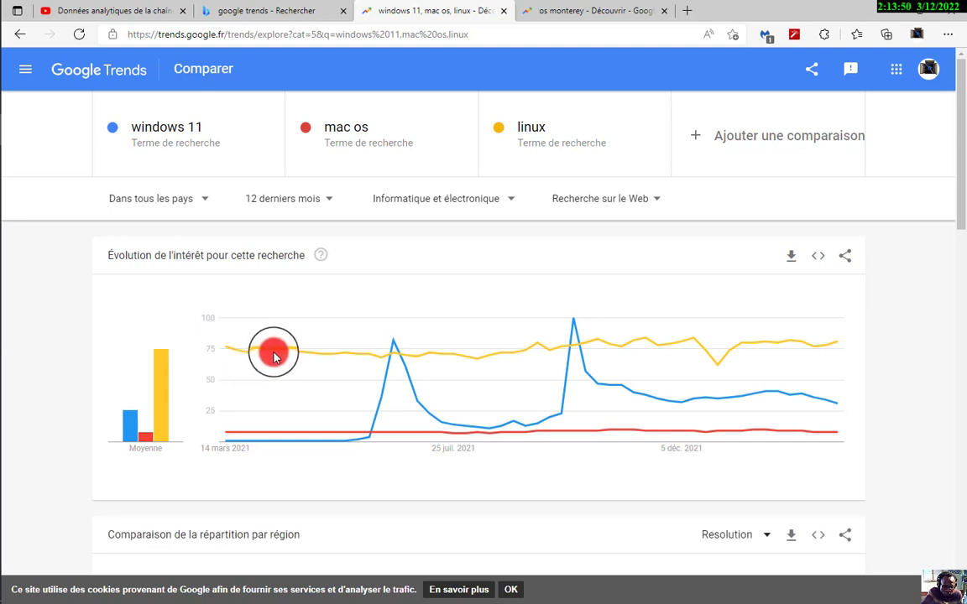
Examine the worldwide interest curves for the three terms, and switch to YouTube Studio to review the channel's analytics overview
{"action": "mouse_move", "coordinate": [579, 336]}
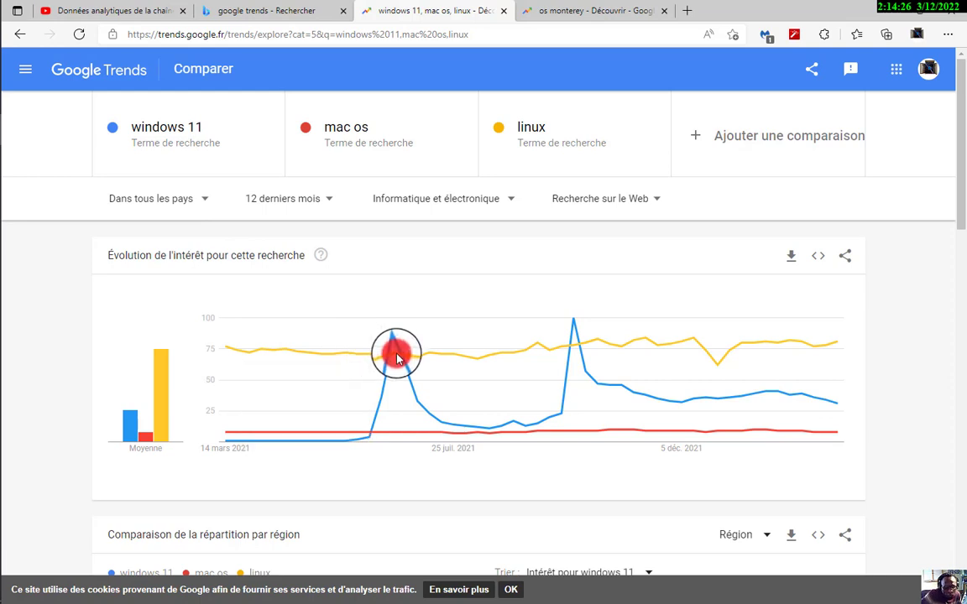
{"action": "mouse_move", "coordinate": [398, 355]}
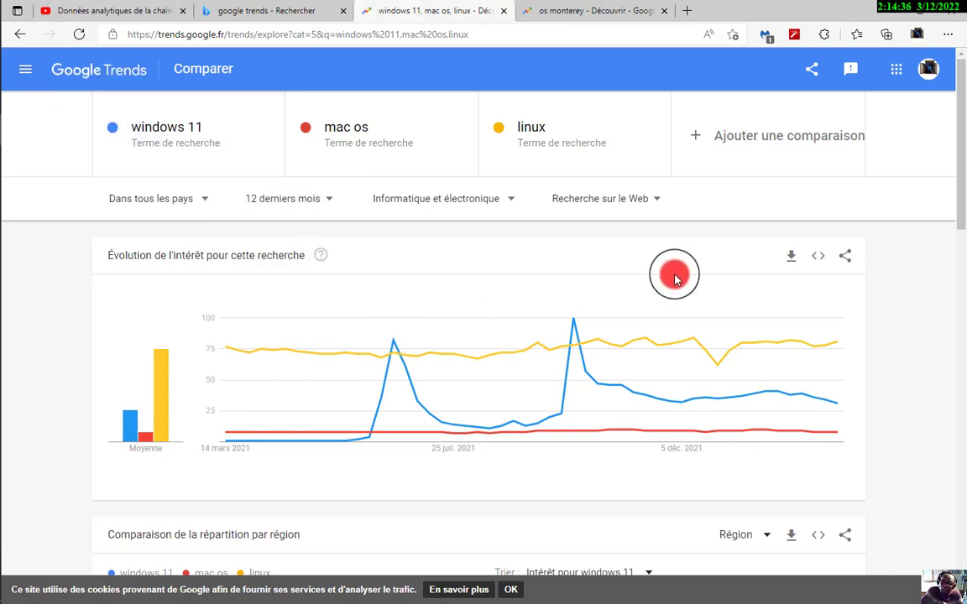
{"action": "mouse_move", "coordinate": [237, 108]}
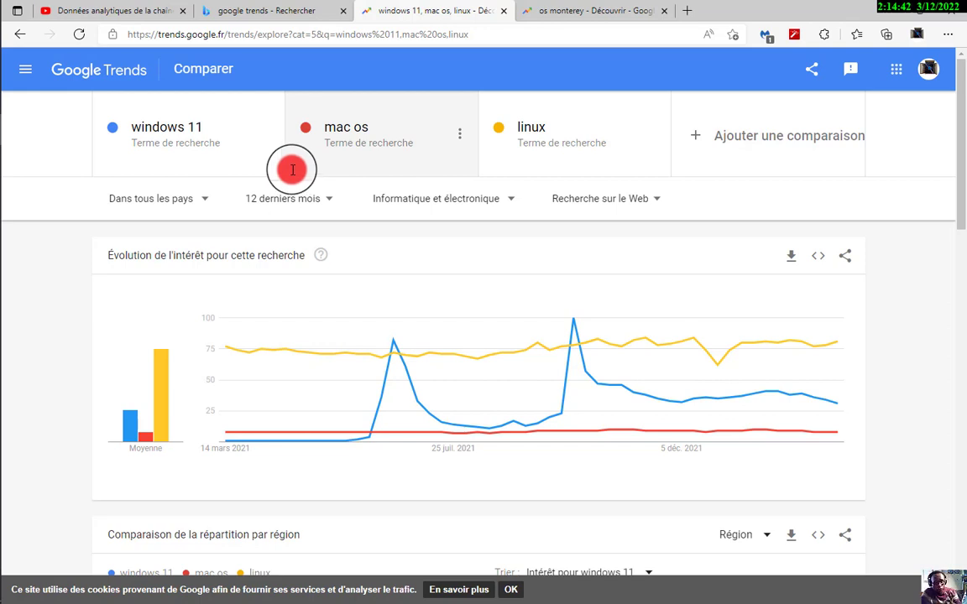
{"action": "left_click", "coordinate": [116, 11]}
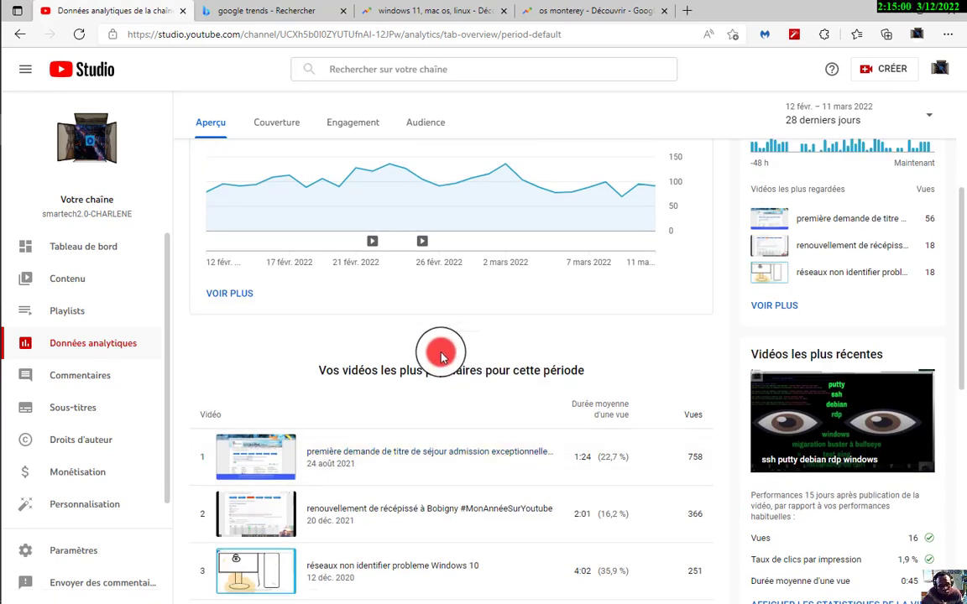
{"action": "scroll", "coordinate": [440, 357], "scroll_direction": "up", "scroll_amount": 3}
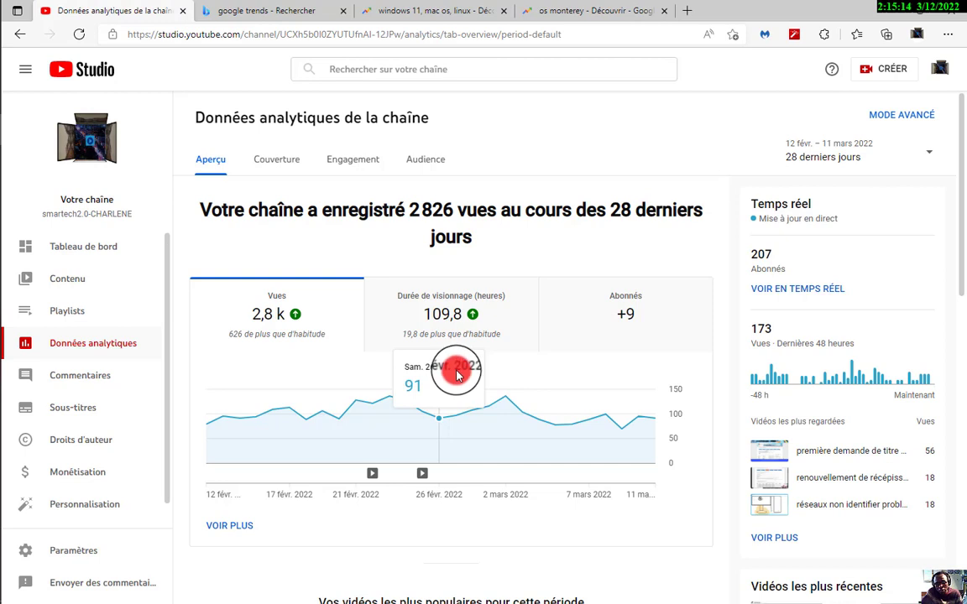
{"action": "mouse_move", "coordinate": [444, 323]}
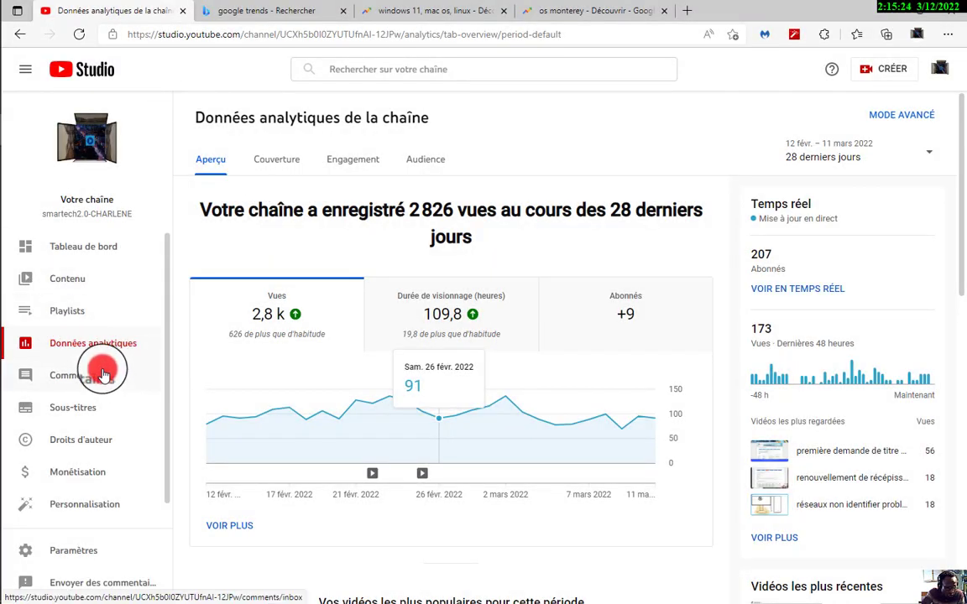
Open the details of the channel video "ssh putty debian rdp windows" and add "linux" at the start of its title
{"action": "left_click", "coordinate": [75, 282]}
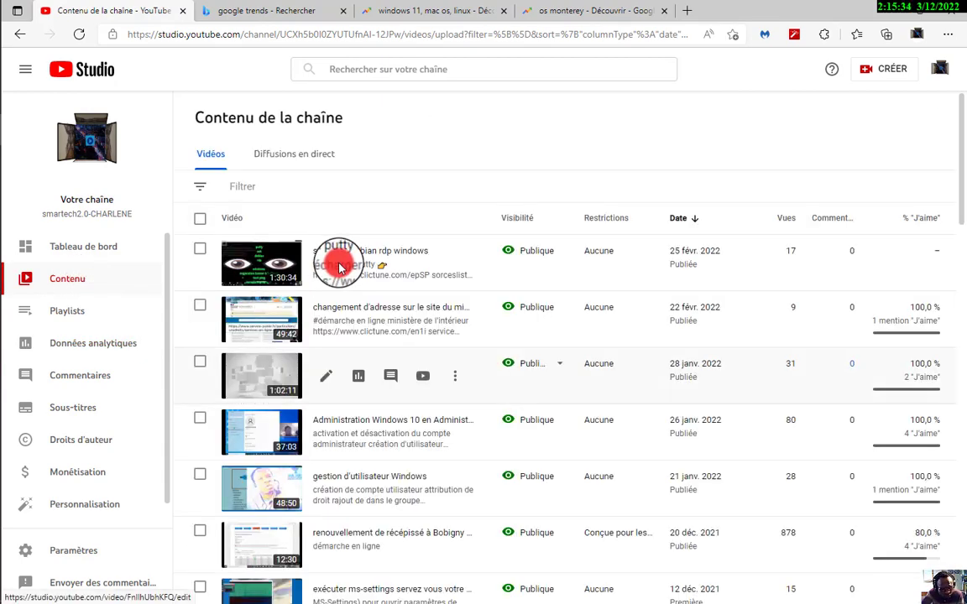
{"action": "mouse_move", "coordinate": [343, 260]}
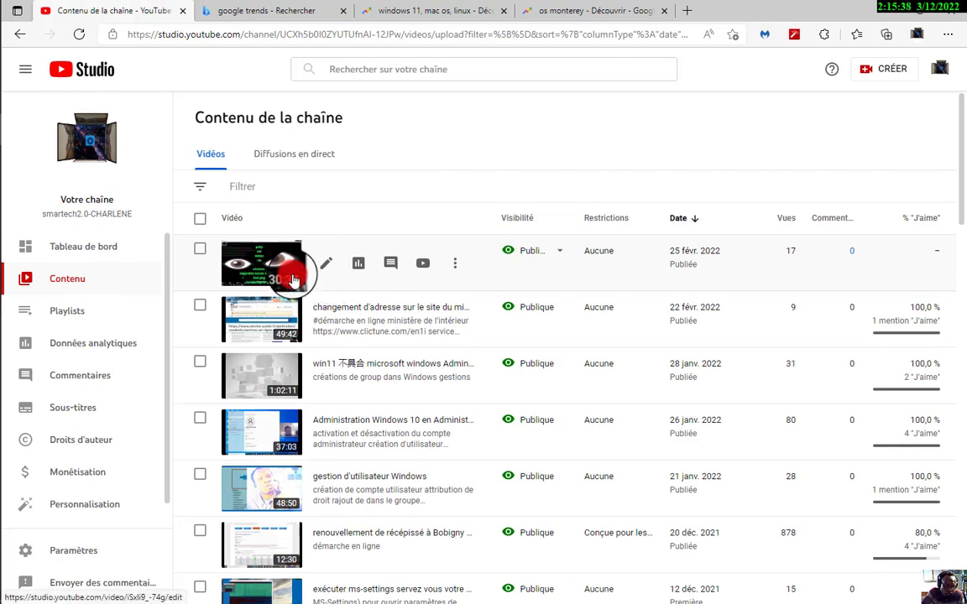
{"action": "left_click", "coordinate": [327, 270]}
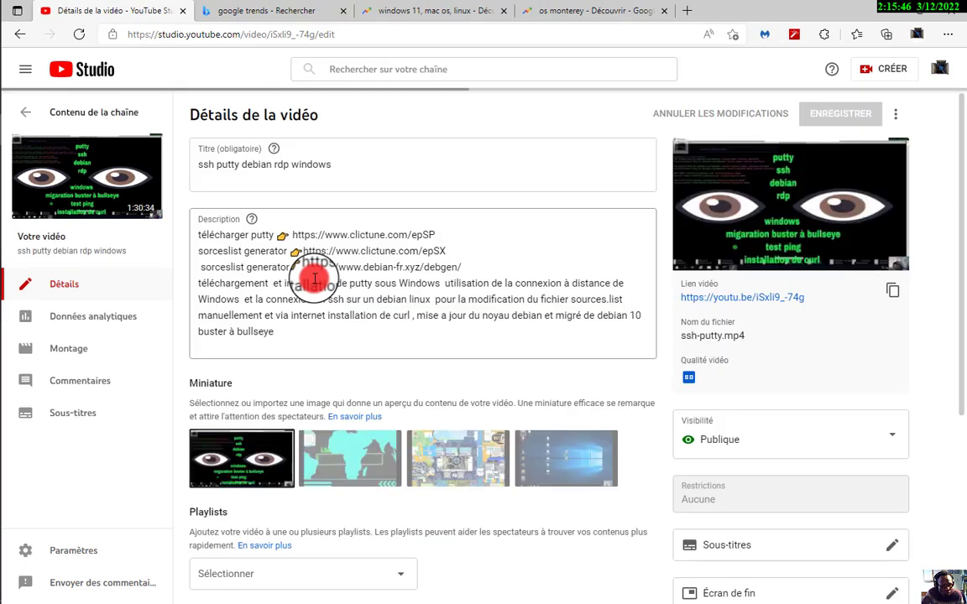
{"action": "left_click", "coordinate": [199, 164]}
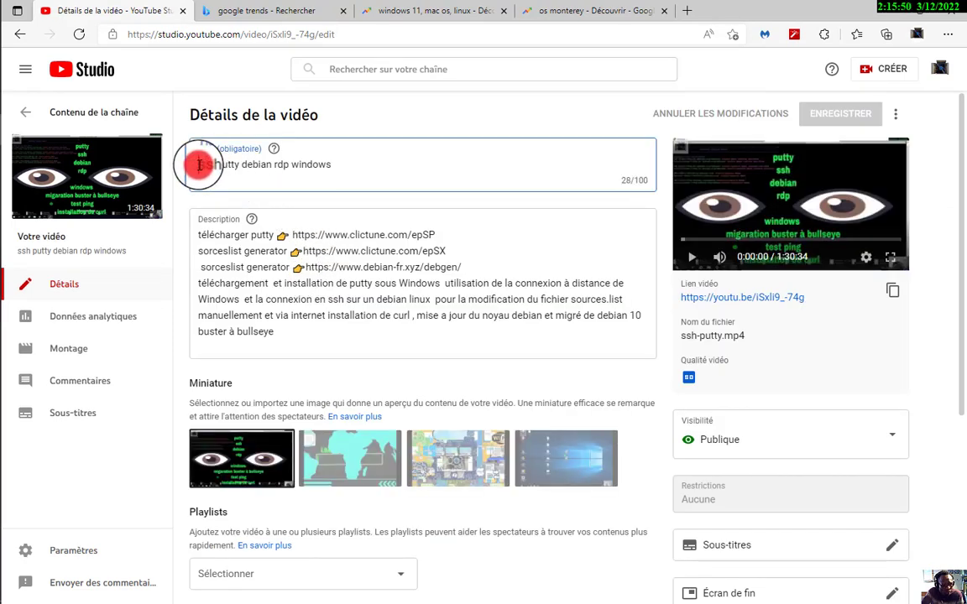
{"action": "mouse_move", "coordinate": [336, 187]}
{"action": "left_mouse_down"}
{"action": "mouse_move", "coordinate": [222, 166]}
{"action": "mouse_move", "coordinate": [321, 185]}
{"action": "left_mouse_up"}
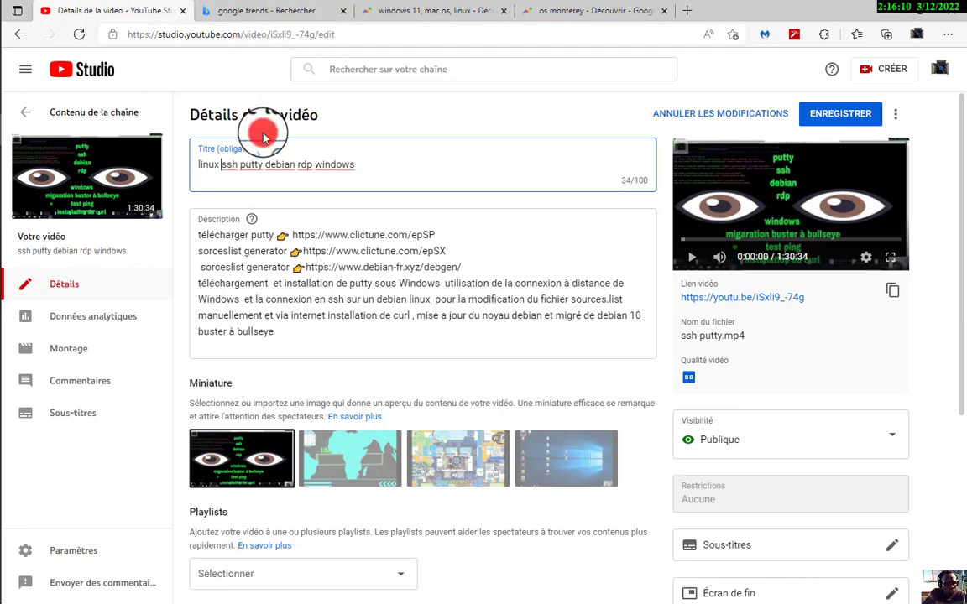
Add the title words ssh, putty, debian, windows and rdp to the browser's spelling dictionary
{"action": "left_click", "coordinate": [224, 166]}
{"action": "right_click", "coordinate": [227, 165]}
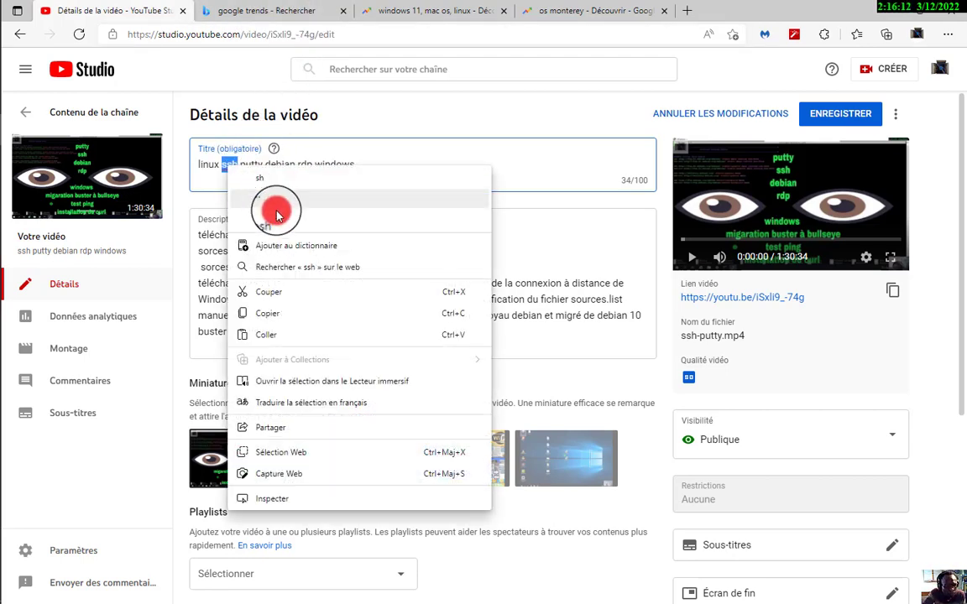
{"action": "left_click", "coordinate": [322, 246]}
{"action": "right_click", "coordinate": [249, 166]}
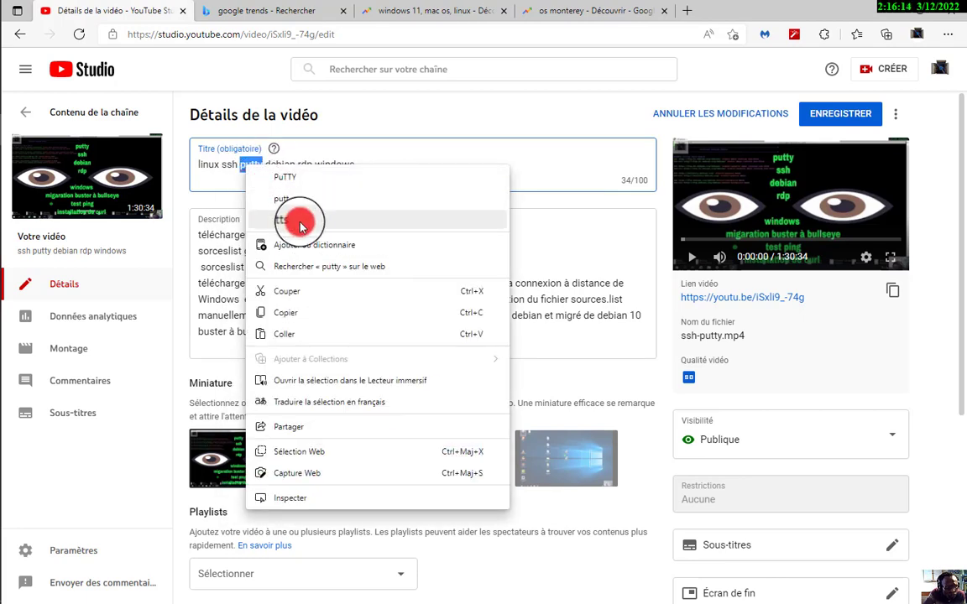
{"action": "left_click", "coordinate": [326, 246]}
{"action": "right_click", "coordinate": [282, 165]}
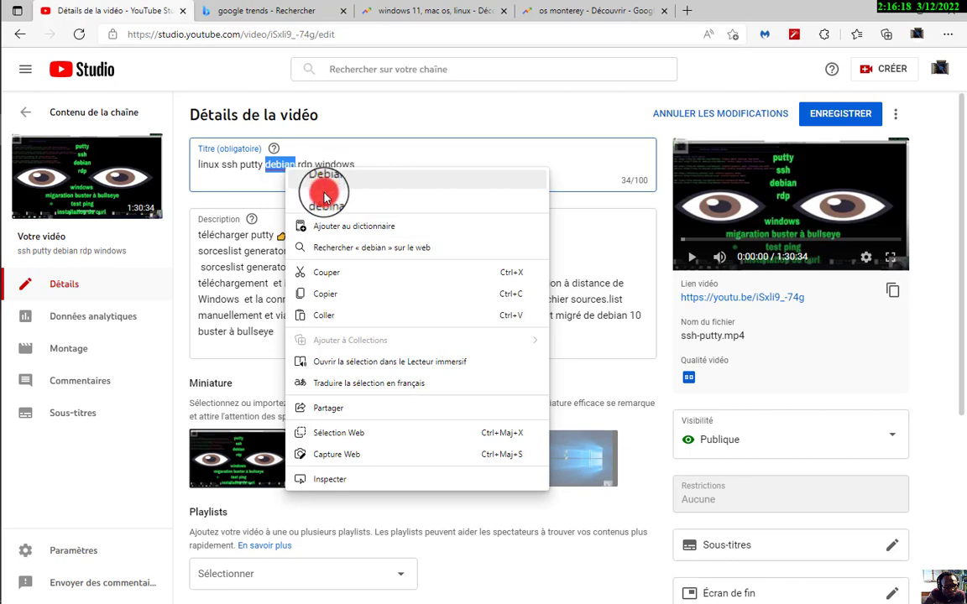
{"action": "left_click", "coordinate": [337, 225]}
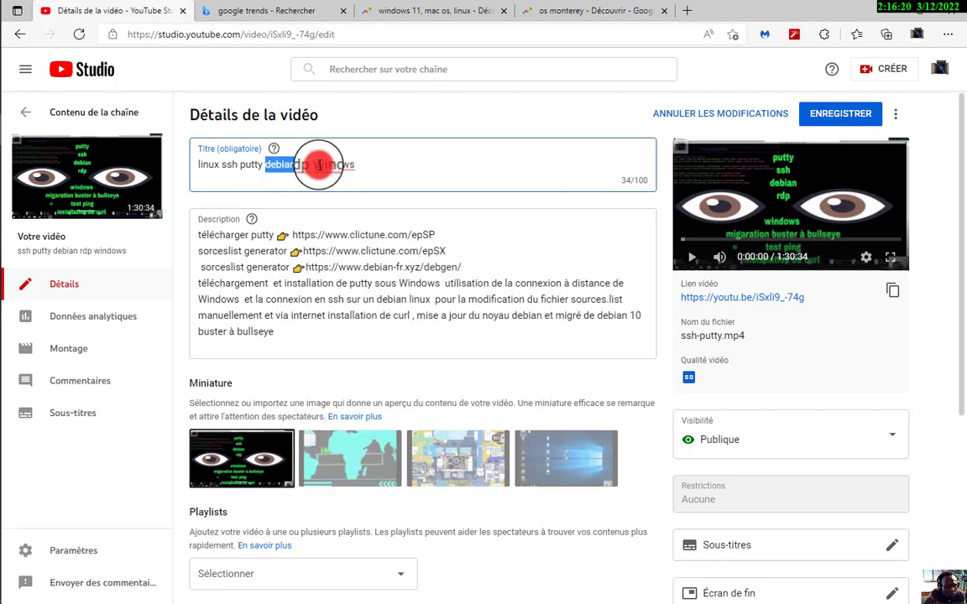
{"action": "right_click", "coordinate": [320, 165]}
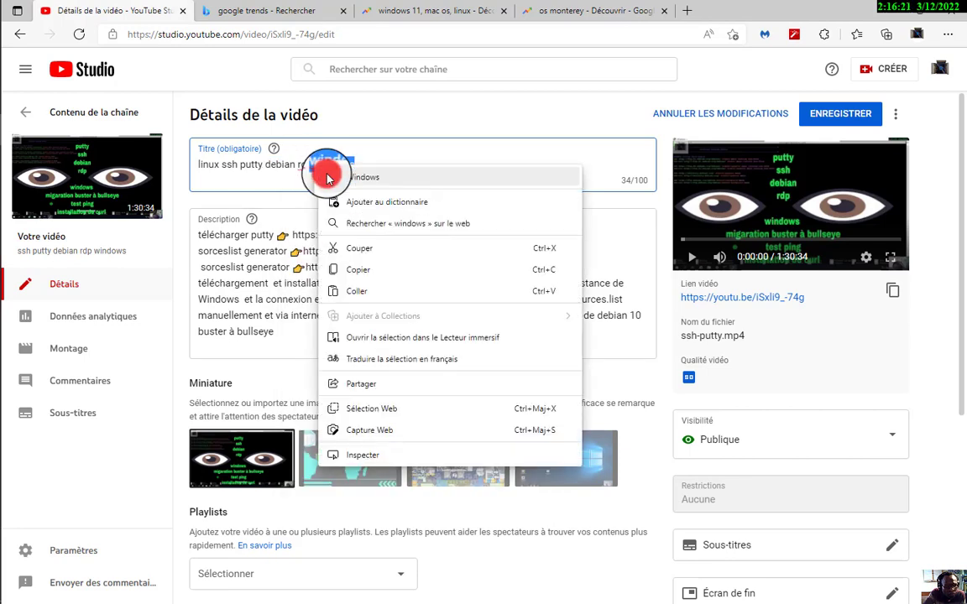
{"action": "left_click", "coordinate": [366, 210]}
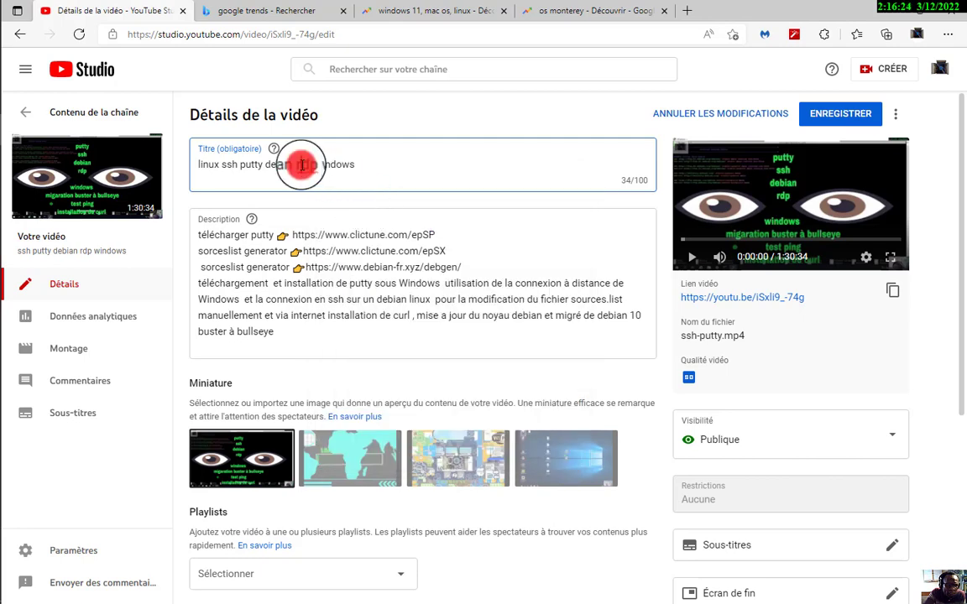
{"action": "right_click", "coordinate": [301, 165]}
{"action": "left_click", "coordinate": [344, 243]}
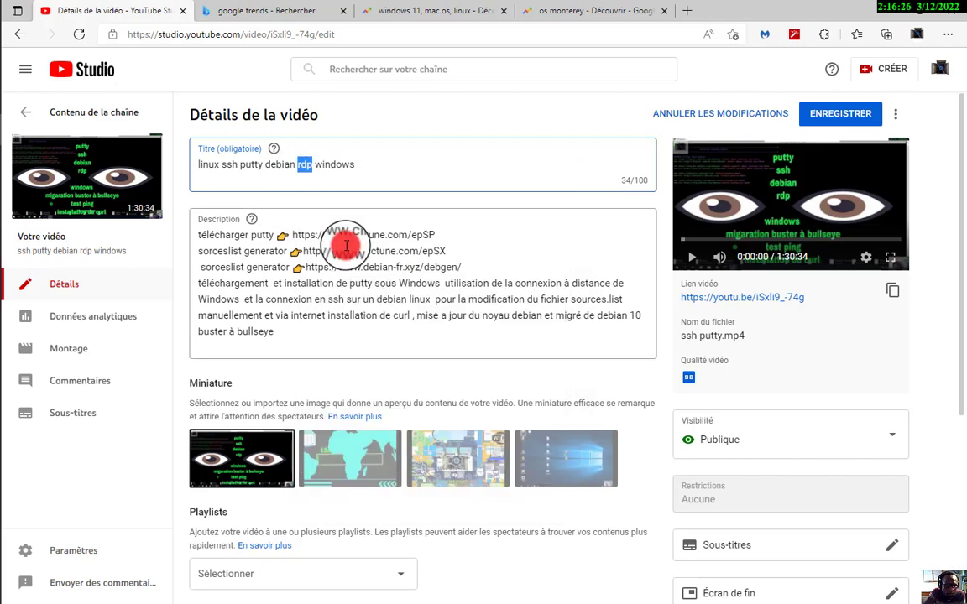
{"action": "left_click", "coordinate": [354, 162]}
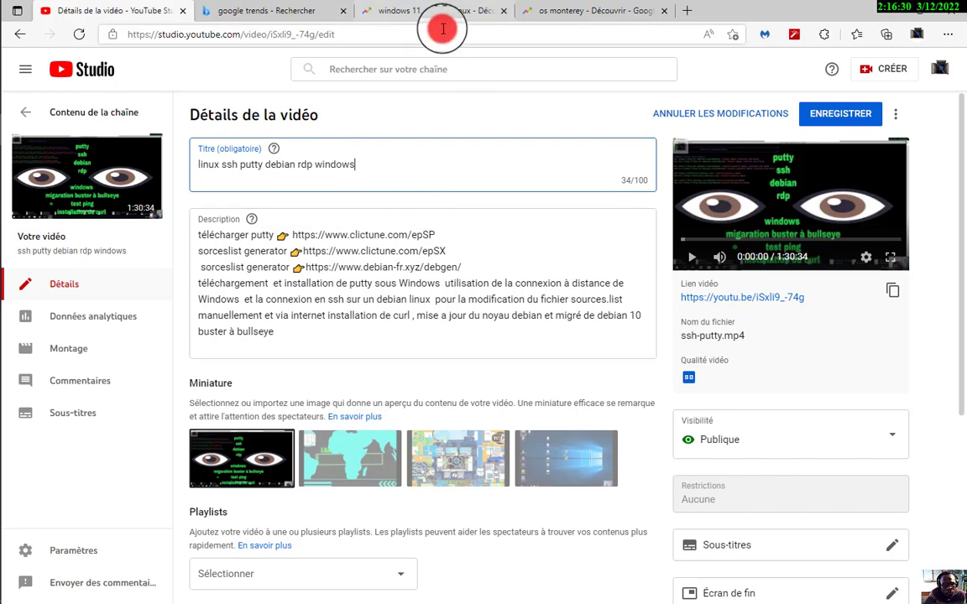
Review the os monterey trend and the windows 11, mac os and linux comparison in Google Trends, and return to the video details
{"action": "left_click", "coordinate": [580, 18]}
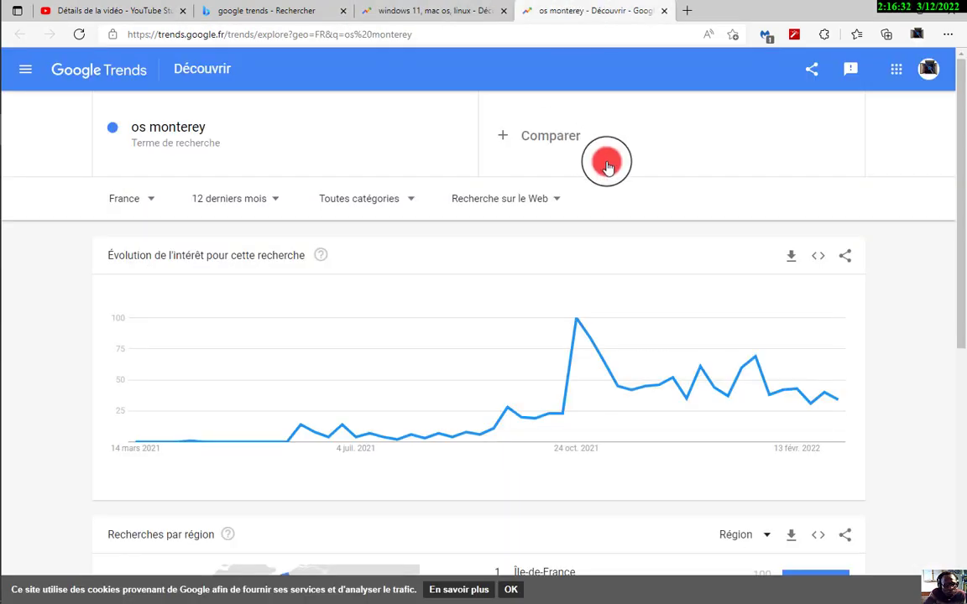
{"action": "scroll", "coordinate": [740, 305], "scroll_direction": "down", "scroll_amount": 3}
{"action": "scroll", "coordinate": [737, 298], "scroll_direction": "up", "scroll_amount": 3}
{"action": "left_click", "coordinate": [467, 21]}
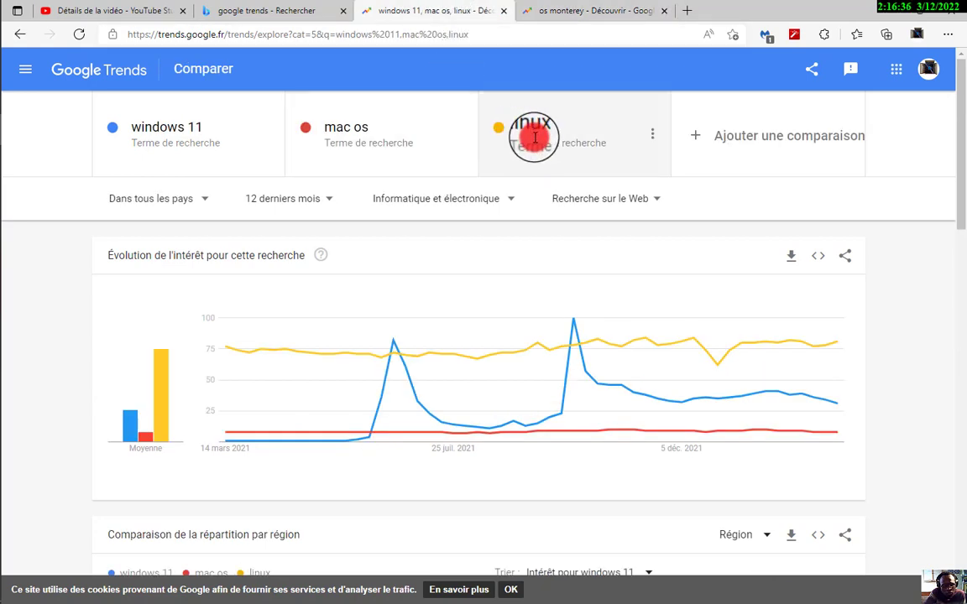
{"action": "left_click_drag", "start_coordinate": [544, 129], "coordinate": [164, 109]}
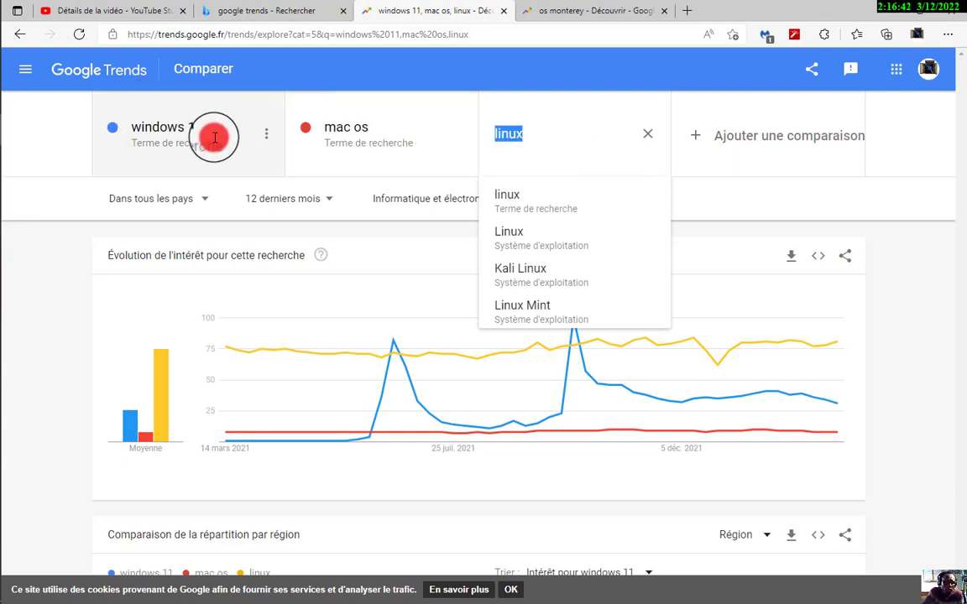
{"action": "mouse_move", "coordinate": [472, 142]}
{"action": "left_mouse_down"}
{"action": "mouse_move", "coordinate": [486, 38]}
{"action": "mouse_move", "coordinate": [556, 12]}
{"action": "mouse_move", "coordinate": [89, 10]}
{"action": "mouse_move", "coordinate": [419, 231]}
{"action": "mouse_move", "coordinate": [470, 277]}
{"action": "mouse_move", "coordinate": [201, 186]}
{"action": "mouse_move", "coordinate": [209, 174]}
{"action": "mouse_move", "coordinate": [345, 177]}
{"action": "mouse_move", "coordinate": [205, 168]}
{"action": "mouse_move", "coordinate": [197, 178]}
{"action": "left_mouse_up"}
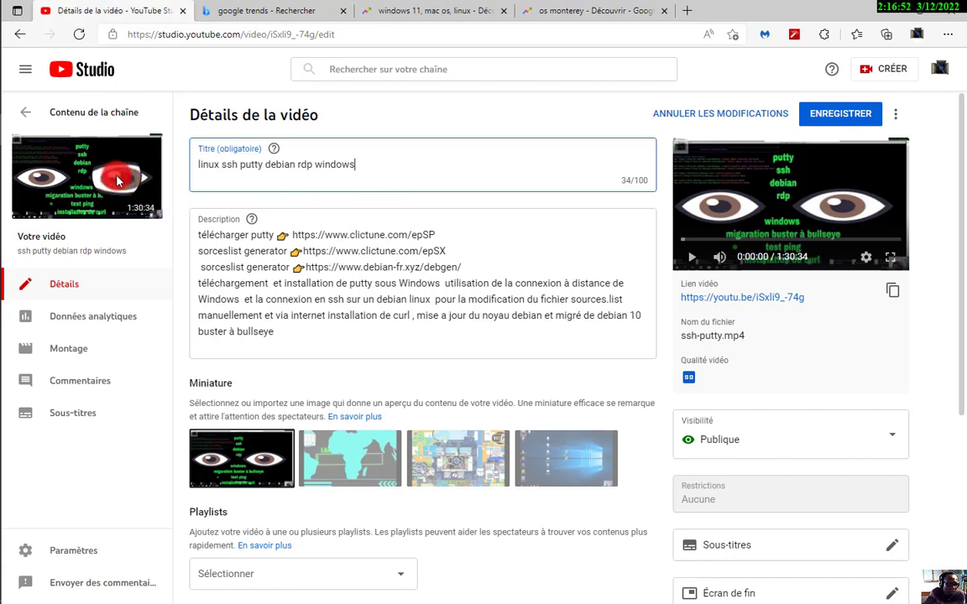
Save the video's modified title and return to the channel's content list
{"action": "mouse_move", "coordinate": [204, 237]}
{"action": "left_mouse_down"}
{"action": "mouse_move", "coordinate": [216, 166]}
{"action": "mouse_move", "coordinate": [223, 181]}
{"action": "mouse_move", "coordinate": [221, 171]}
{"action": "mouse_move", "coordinate": [303, 177]}
{"action": "mouse_move", "coordinate": [298, 200]}
{"action": "mouse_move", "coordinate": [351, 200]}
{"action": "mouse_move", "coordinate": [203, 173]}
{"action": "left_mouse_up"}
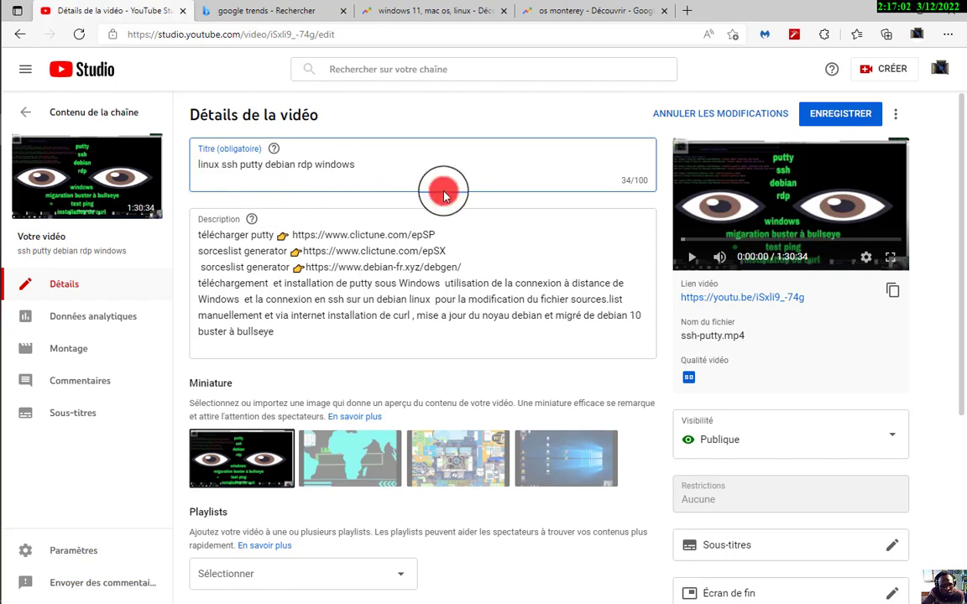
{"action": "left_click", "coordinate": [829, 120]}
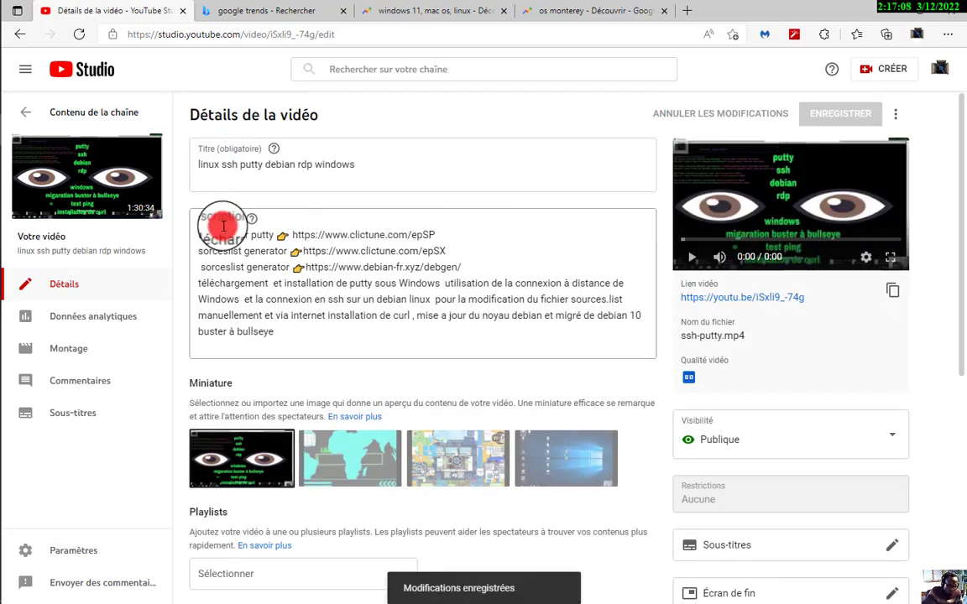
{"action": "left_click", "coordinate": [27, 116]}
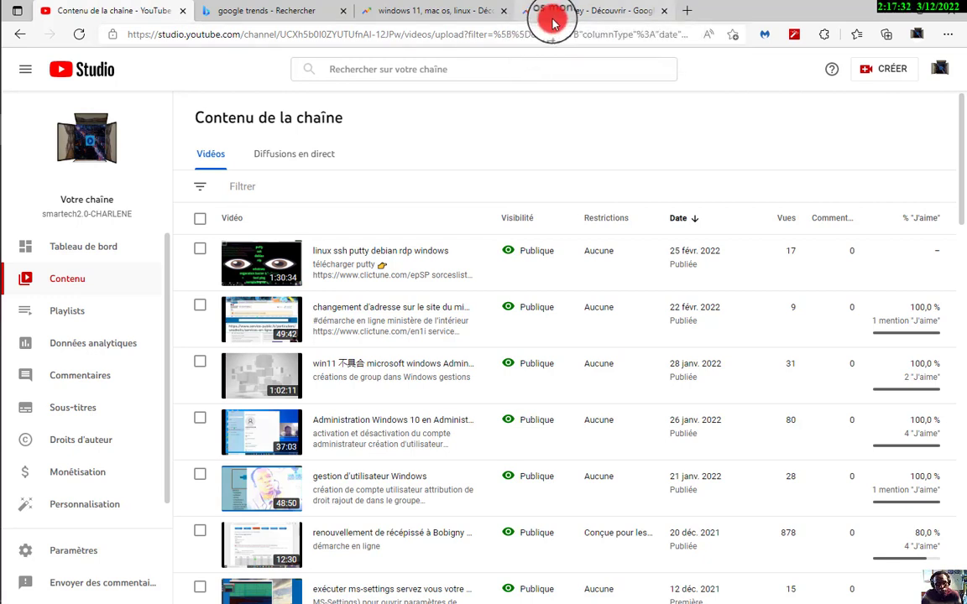
Switch to the Google Trends comparison and remove the mac os search term from it
{"action": "left_click", "coordinate": [456, 13]}
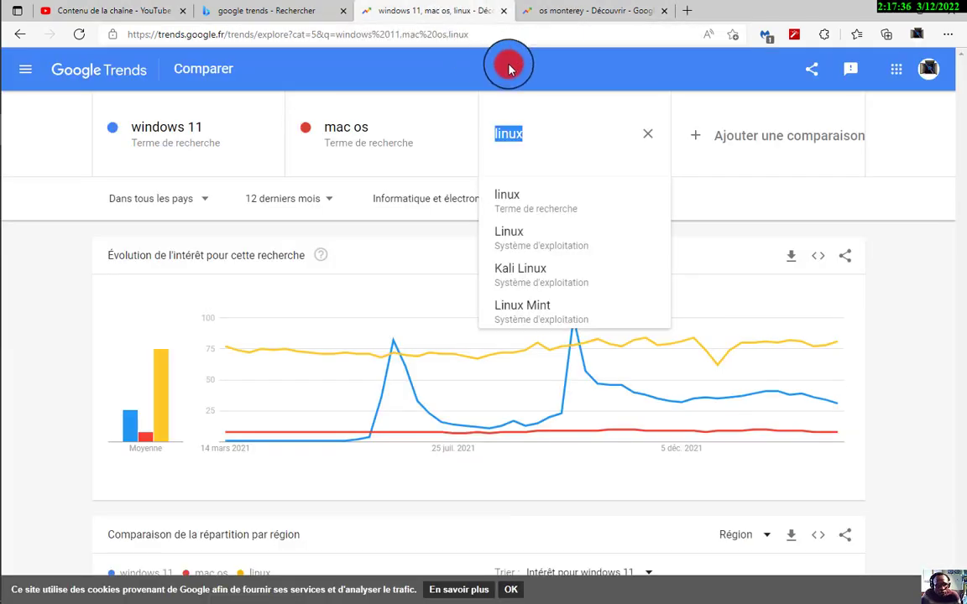
{"action": "left_click", "coordinate": [460, 133]}
{"action": "left_click", "coordinate": [460, 132]}
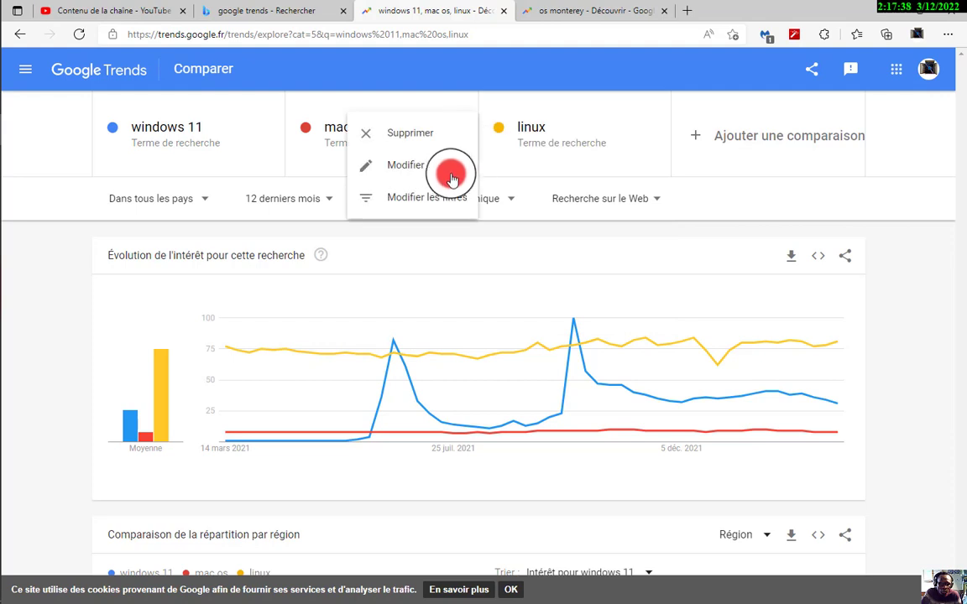
{"action": "left_click", "coordinate": [410, 132]}
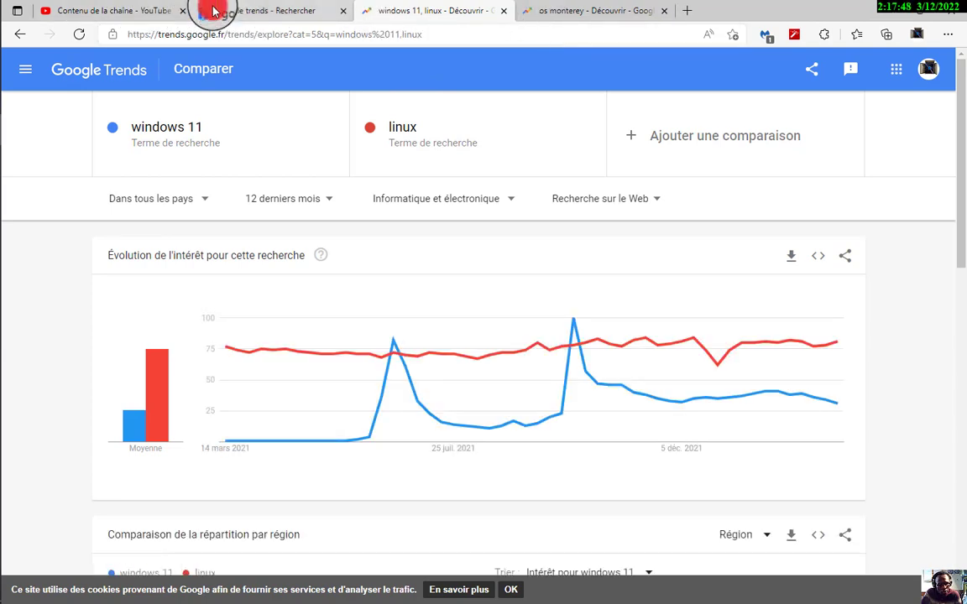
Glance at the channel's video list and close the Google Trends page for os monterey
{"action": "left_click", "coordinate": [107, 11]}
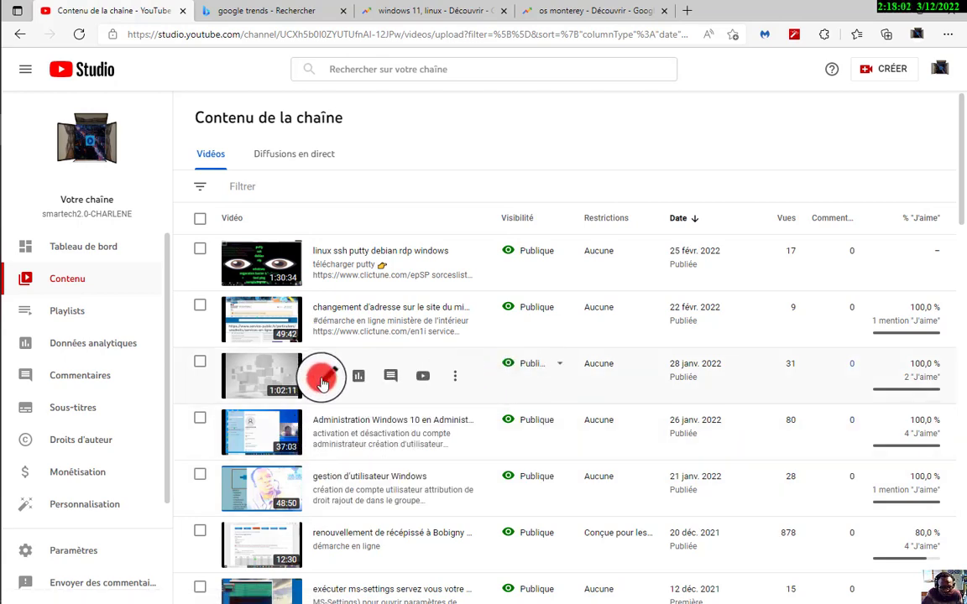
{"action": "left_click", "coordinate": [561, 10]}
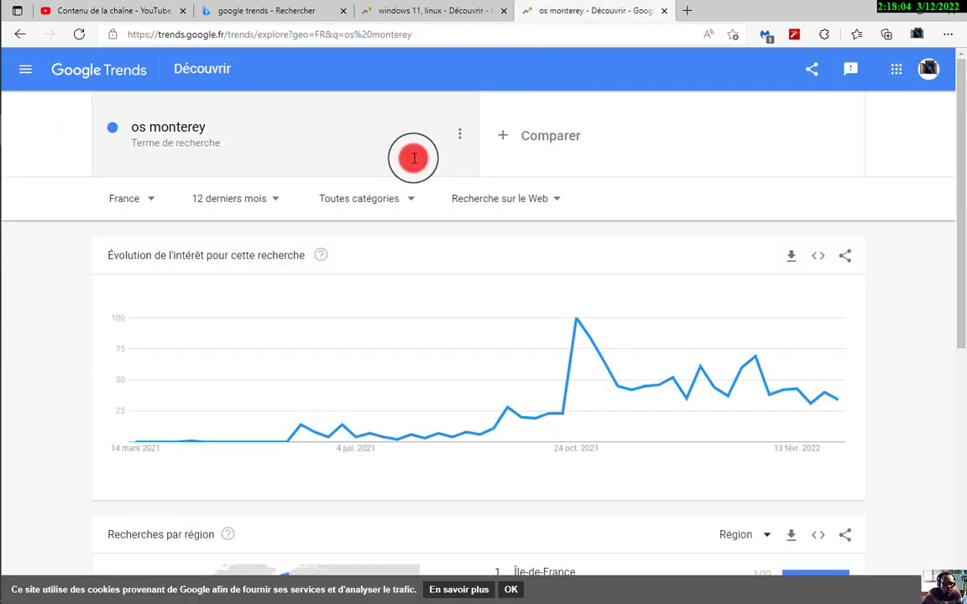
{"action": "left_click", "coordinate": [663, 10]}
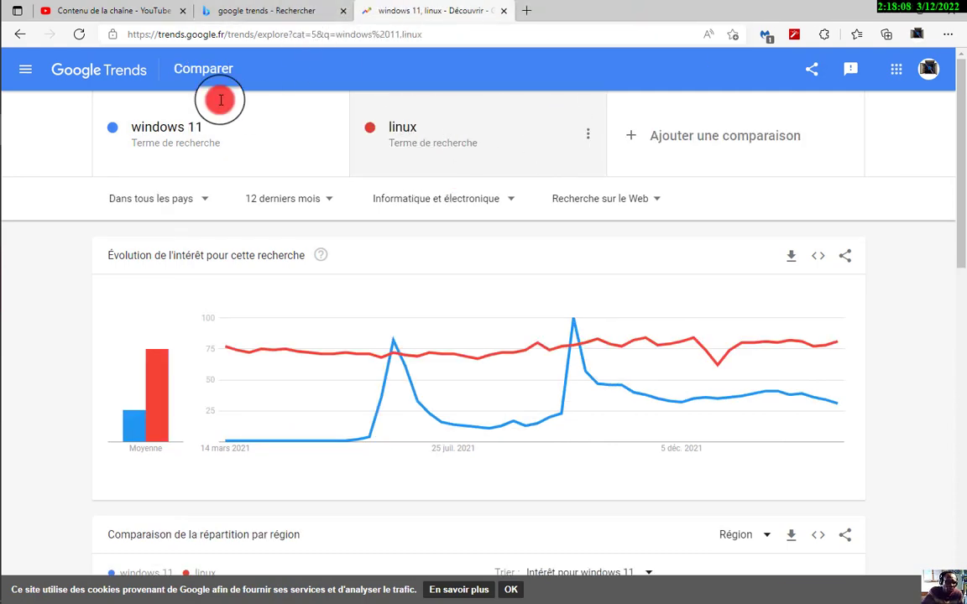
Remove the linux and windows 11 search terms from the Google Trends comparison
{"action": "scroll", "coordinate": [269, 173], "scroll_direction": "down", "scroll_amount": 2}
{"action": "scroll", "coordinate": [270, 171], "scroll_direction": "up", "scroll_amount": 2}
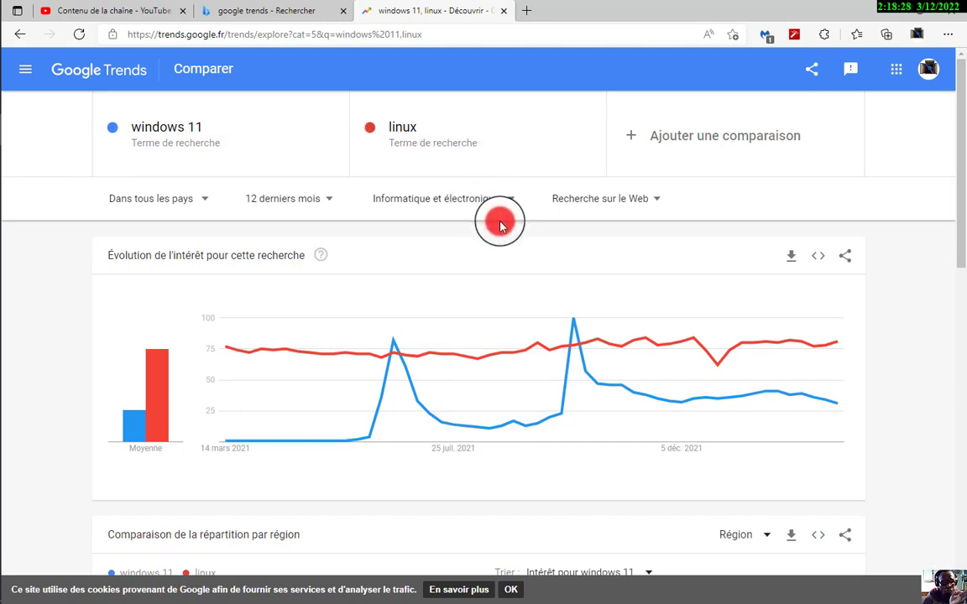
{"action": "left_click", "coordinate": [414, 147]}
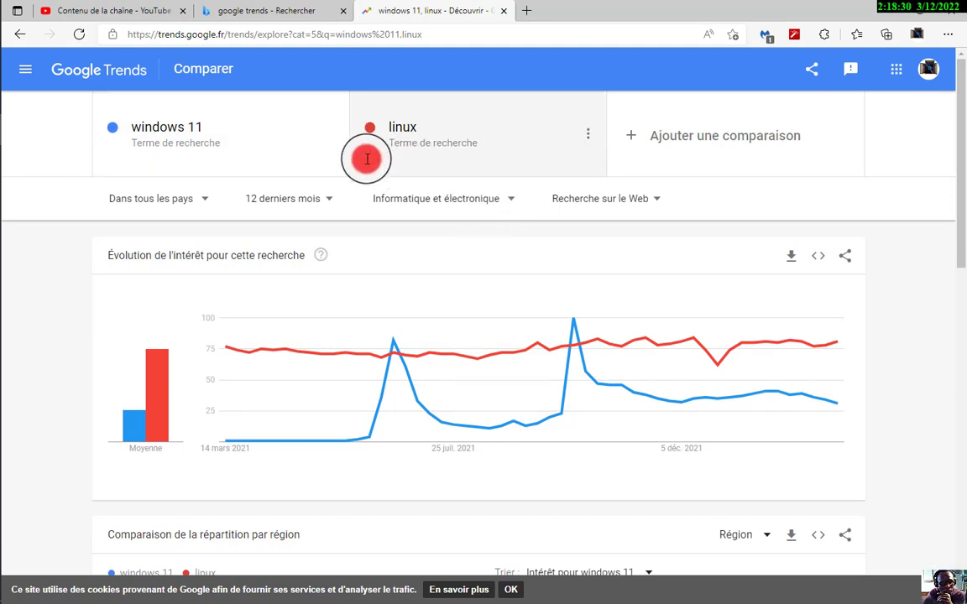
{"action": "left_click", "coordinate": [588, 147]}
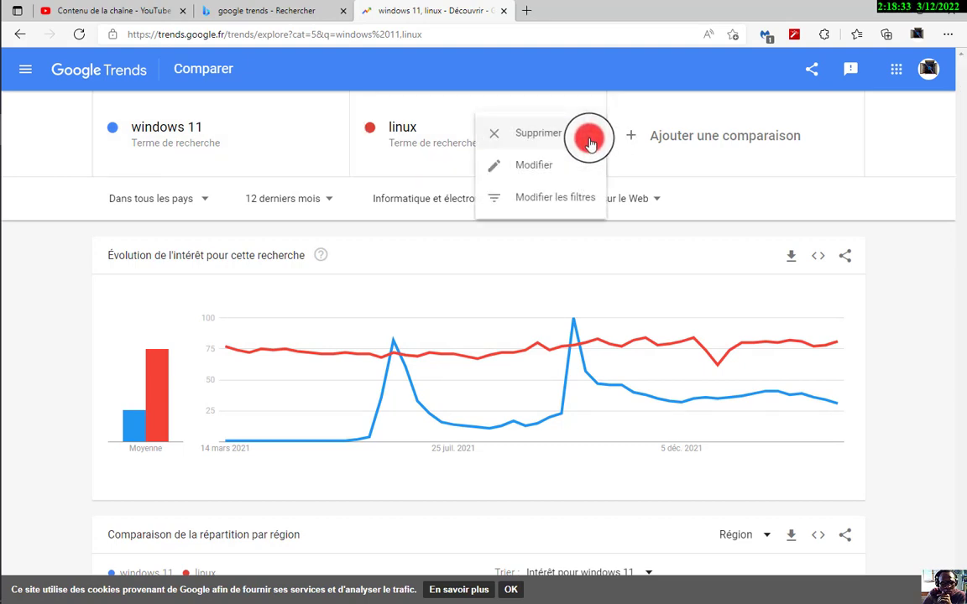
{"action": "left_click", "coordinate": [543, 137]}
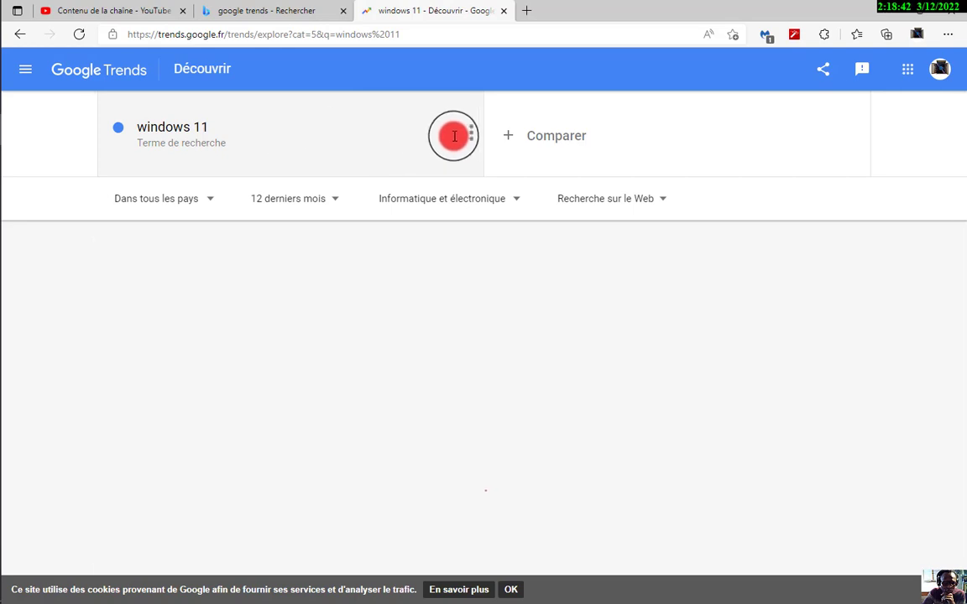
{"action": "left_click", "coordinate": [453, 141]}
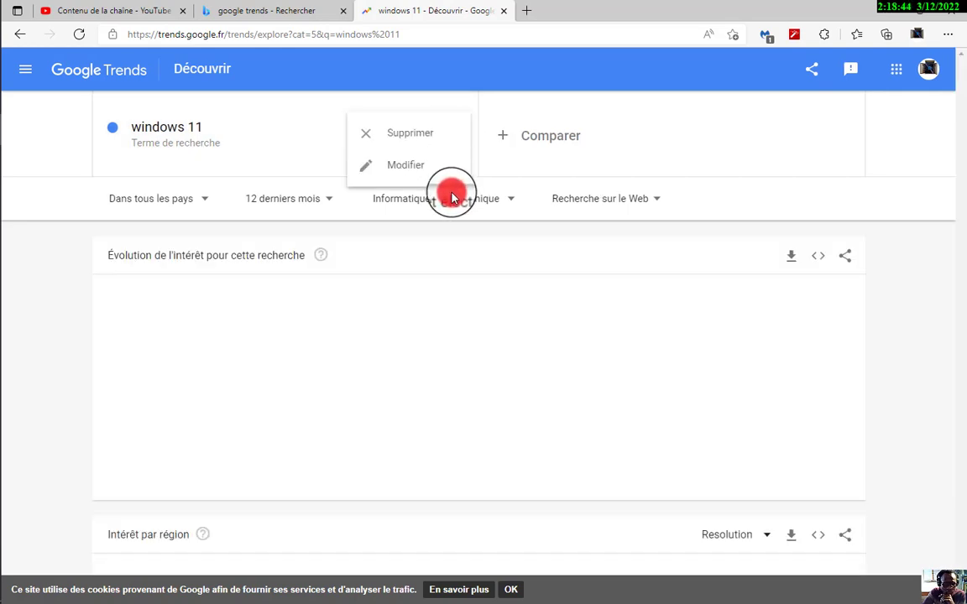
{"action": "left_click", "coordinate": [427, 139]}
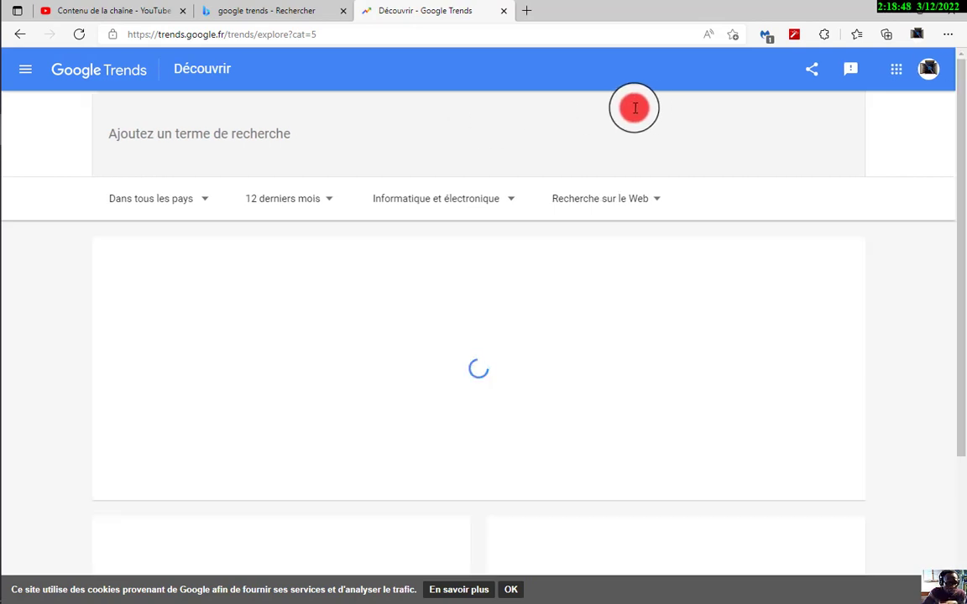
Switch to YouTube Studio, open the details of the win11 group administration video and preview it up to about 8:57
{"action": "left_click", "coordinate": [141, 11]}
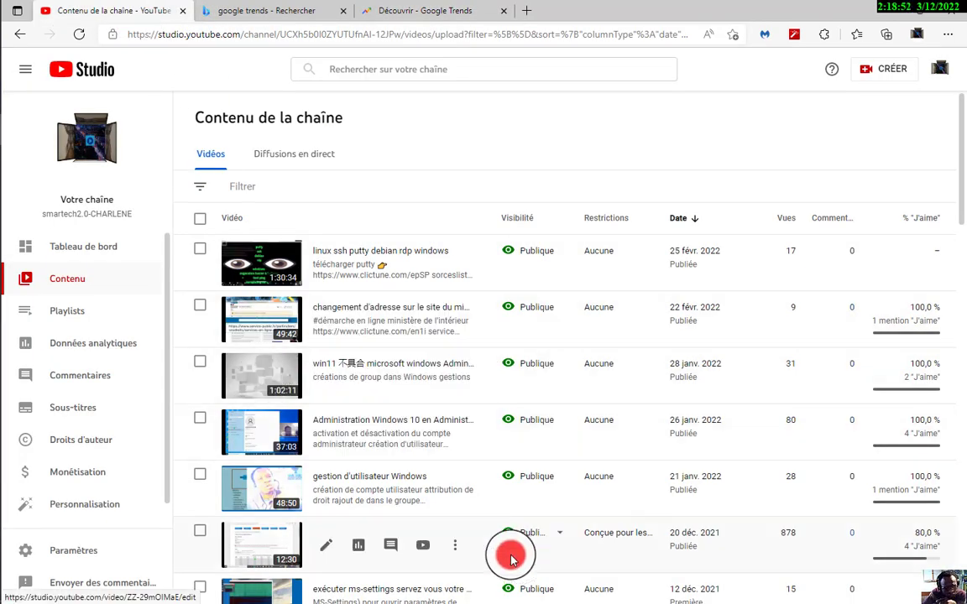
{"action": "left_click", "coordinate": [267, 388]}
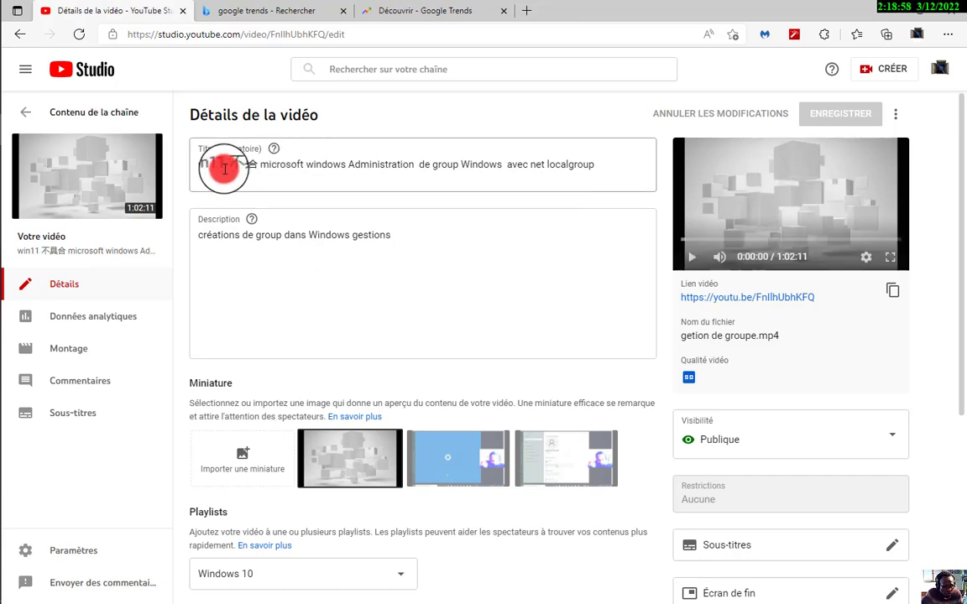
{"action": "left_click", "coordinate": [692, 257]}
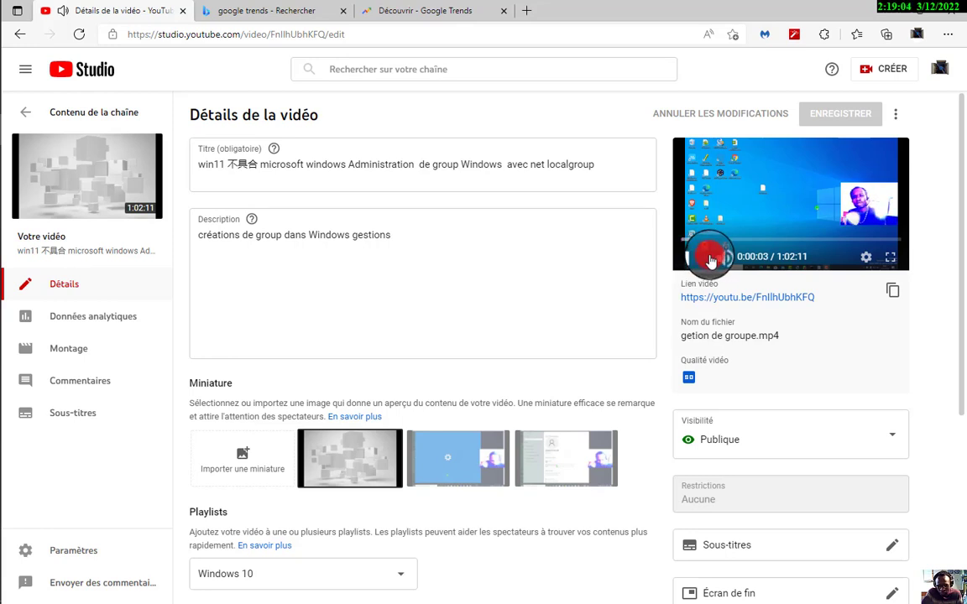
{"action": "mouse_move", "coordinate": [754, 250]}
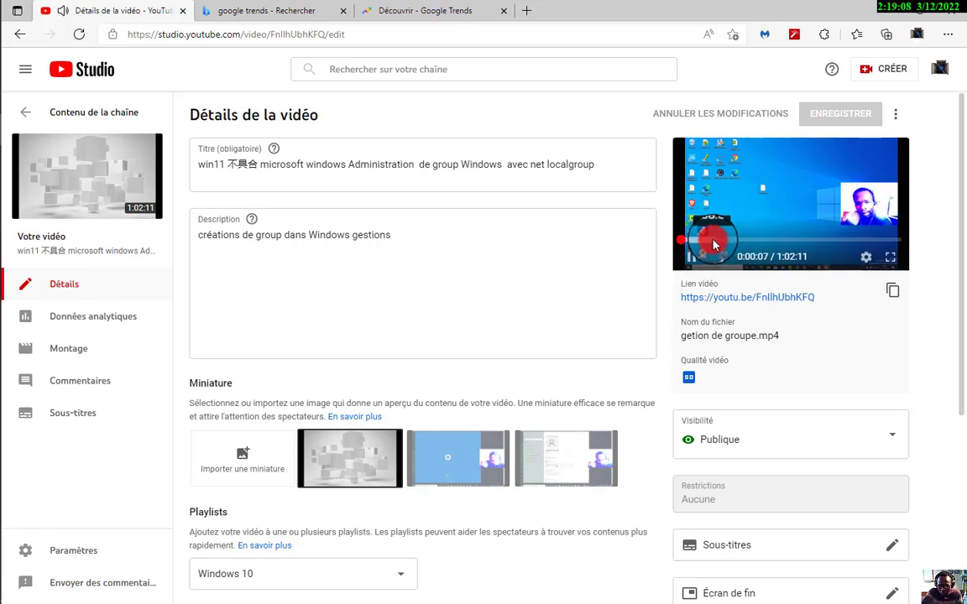
{"action": "left_click", "coordinate": [714, 241]}
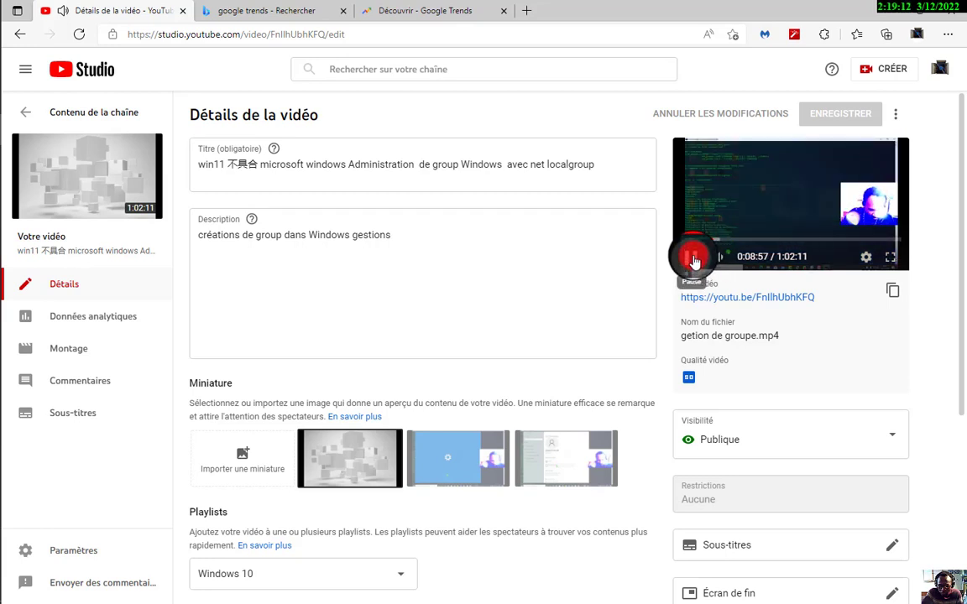
{"action": "left_click", "coordinate": [690, 259]}
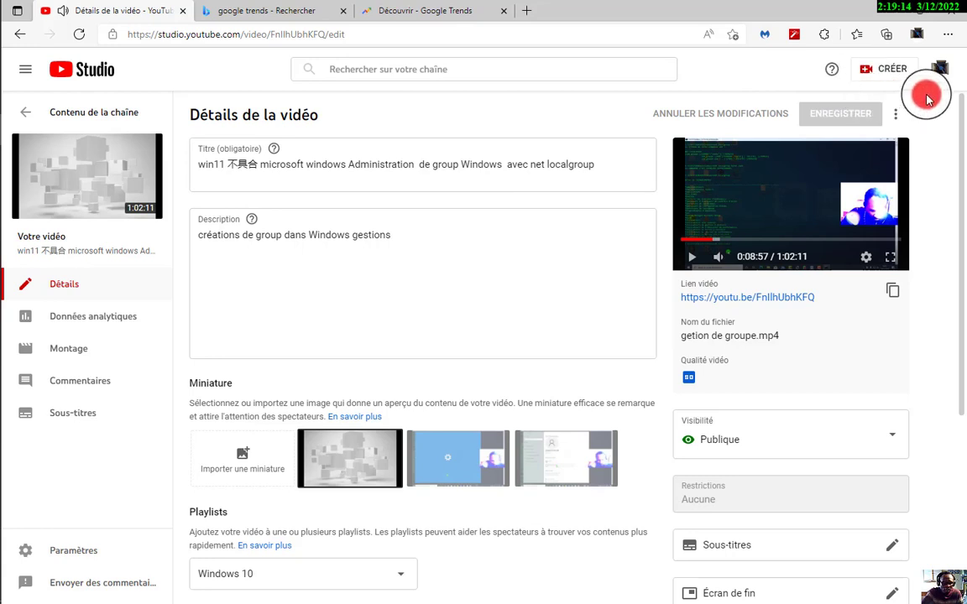
Switch to Google Trends and search for "création d'utilisateur windows 10 en cmd"
{"action": "left_click", "coordinate": [406, 10]}
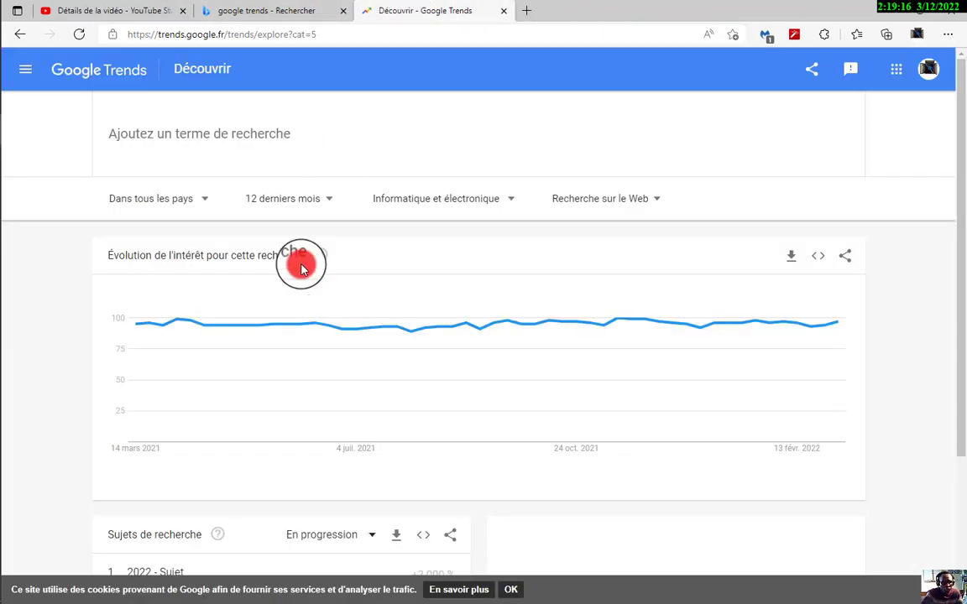
{"action": "left_click", "coordinate": [238, 142]}
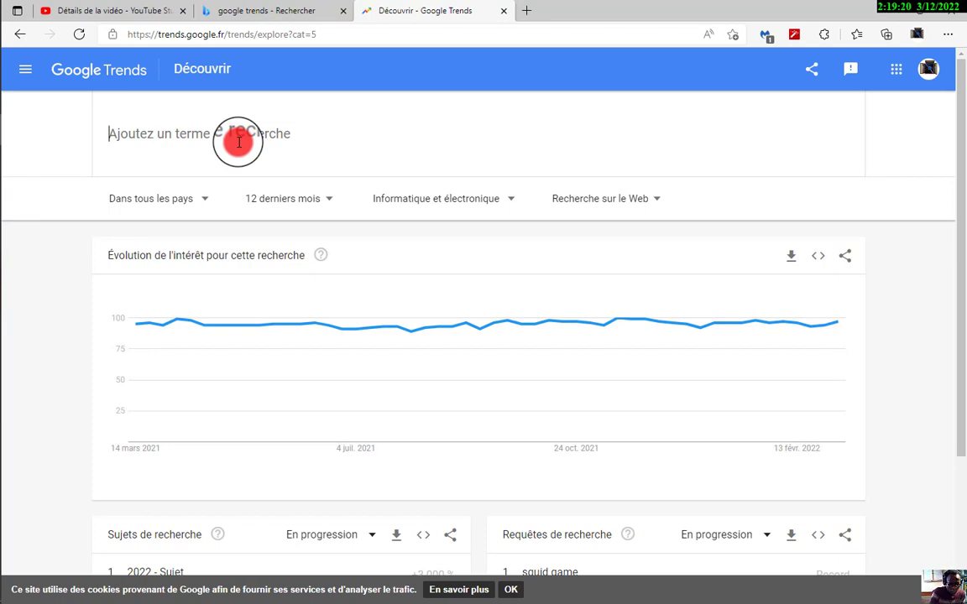
{"action": "type", "text": "crea"}
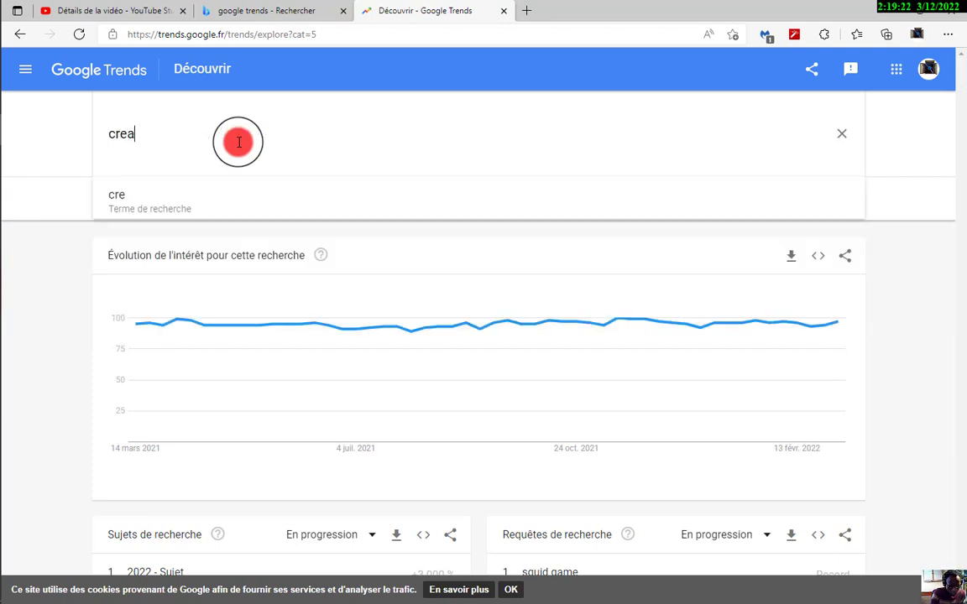
{"action": "type", "text": "tion"}
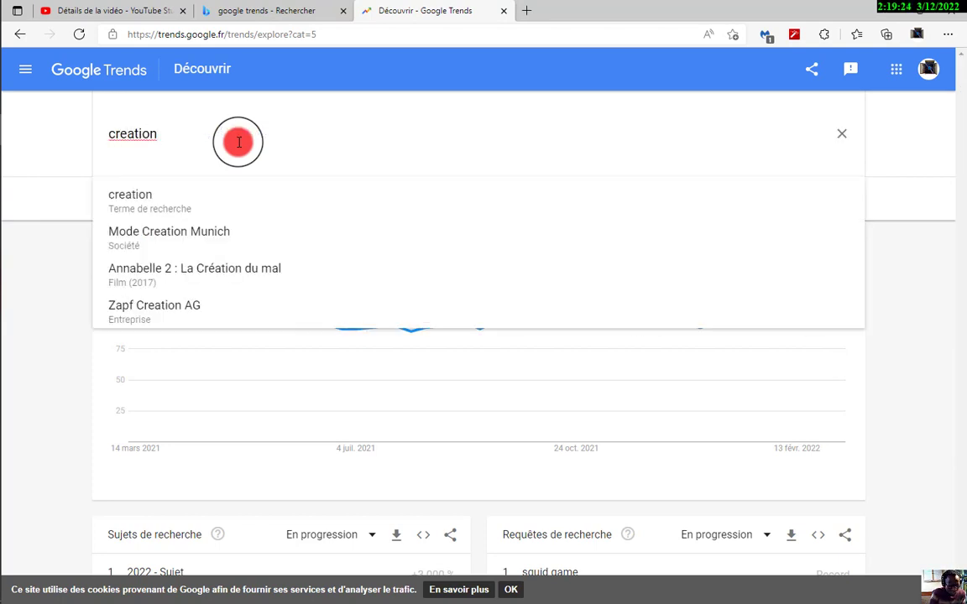
{"action": "type", "text": " d'"}
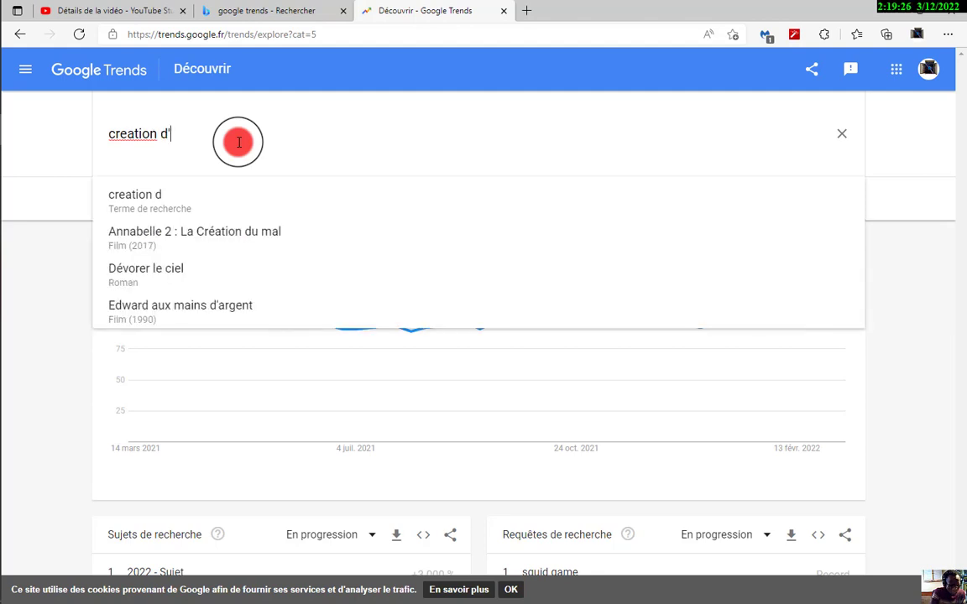
{"action": "type", "text": "utilisateur windows 10 en cmd"}
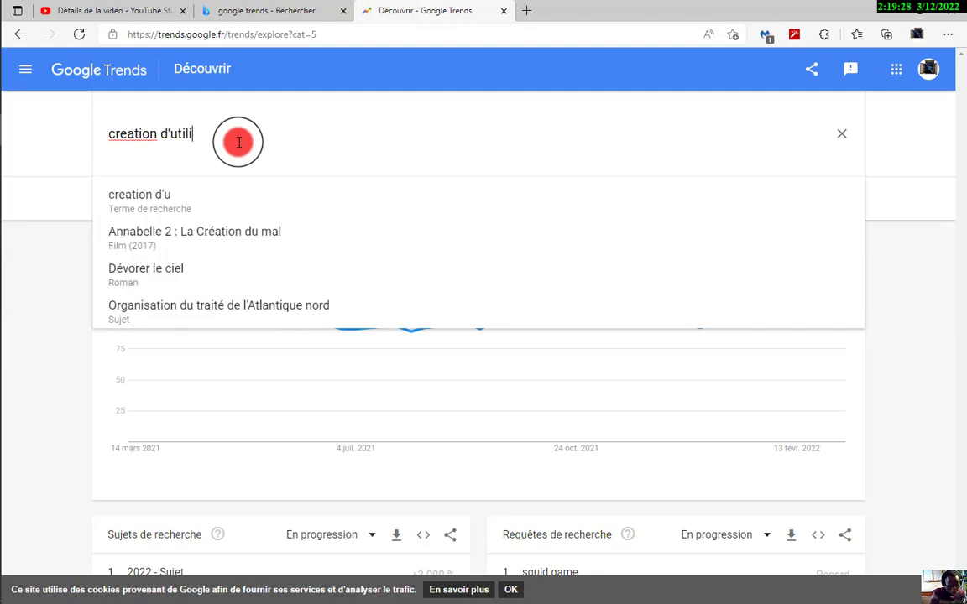
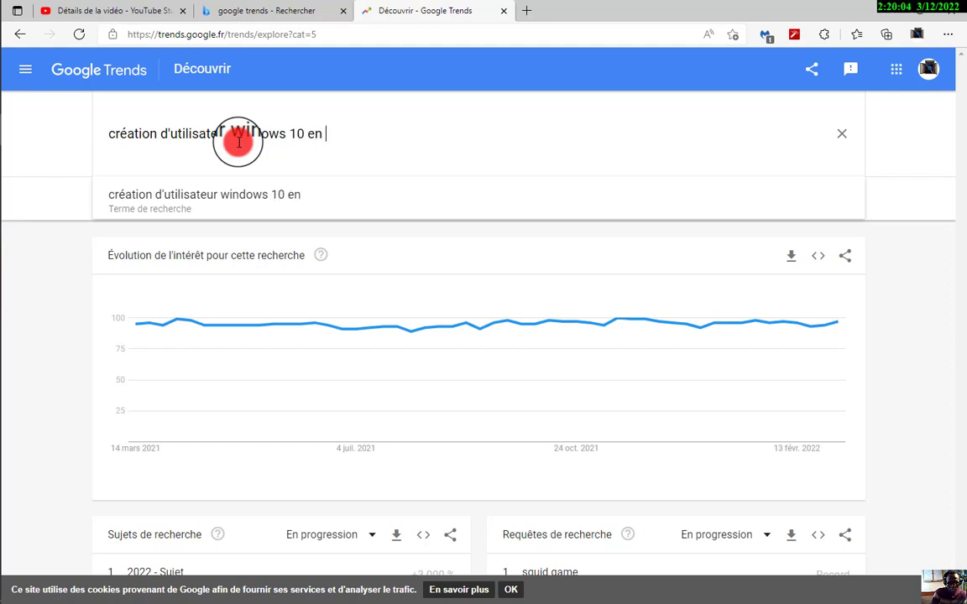
{"action": "key", "text": "Return"}
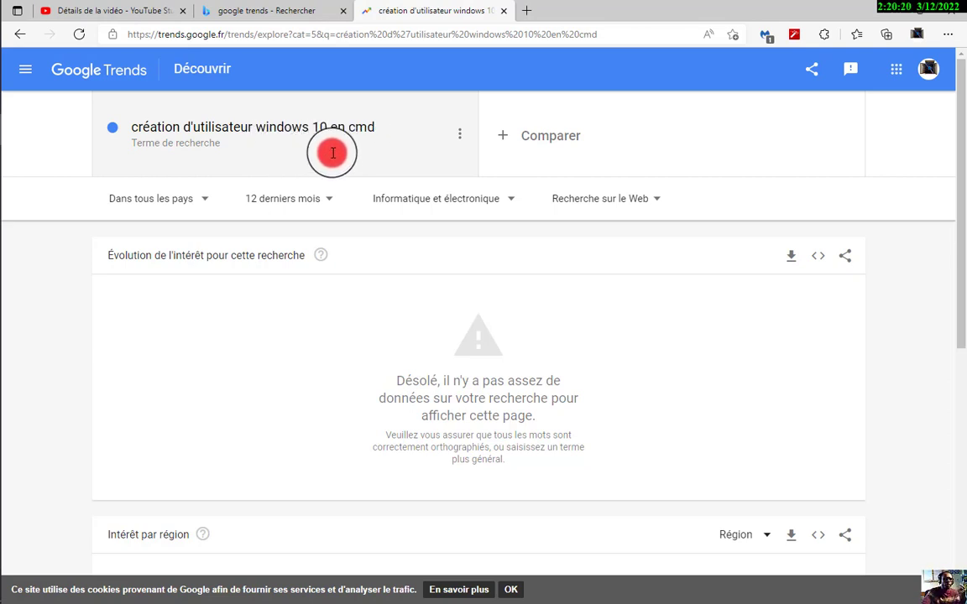
{"action": "left_click", "coordinate": [457, 133]}
{"action": "left_click", "coordinate": [417, 165]}
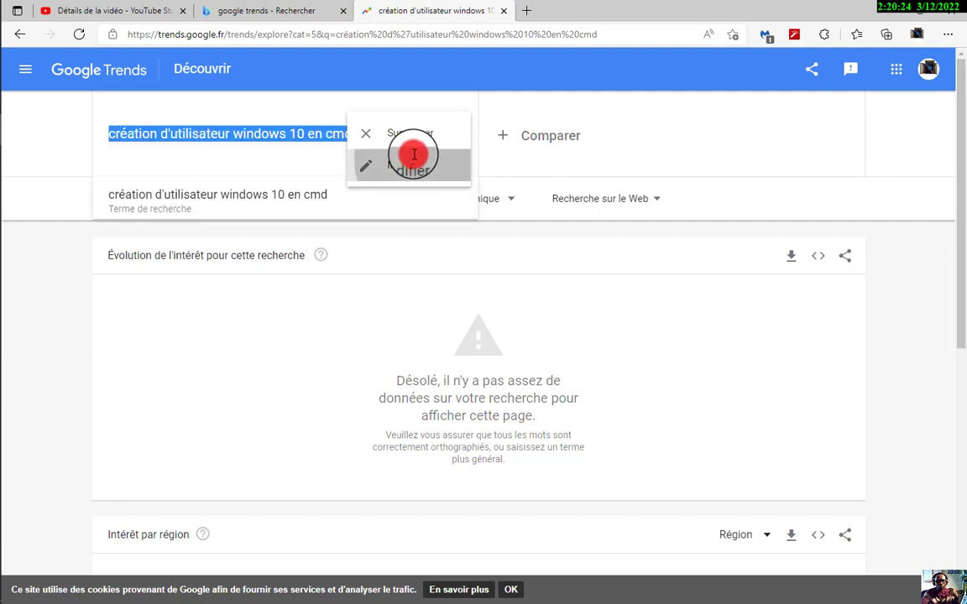
{"action": "left_click", "coordinate": [375, 137]}
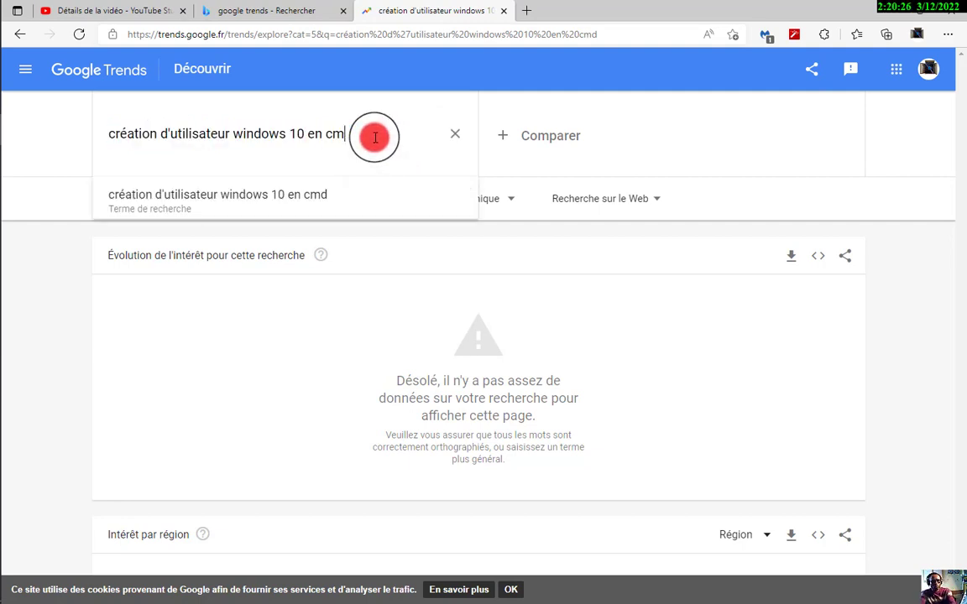
{"action": "left_click", "coordinate": [495, 237]}
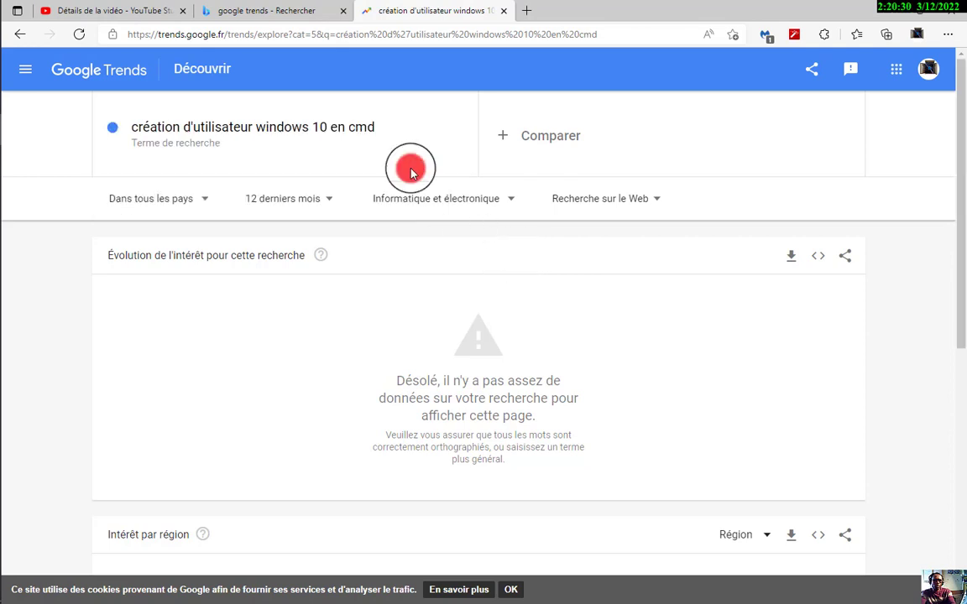
Shorten the search term to "création d'utilisateur windows 10" and run the search for it
{"action": "left_click", "coordinate": [456, 135]}
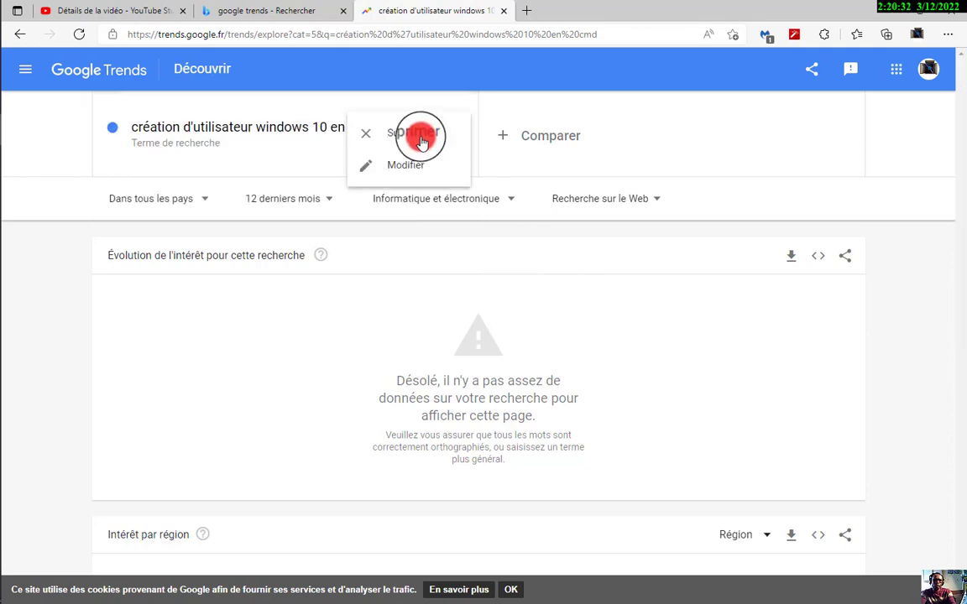
{"action": "left_click", "coordinate": [405, 165]}
{"action": "left_click", "coordinate": [365, 139]}
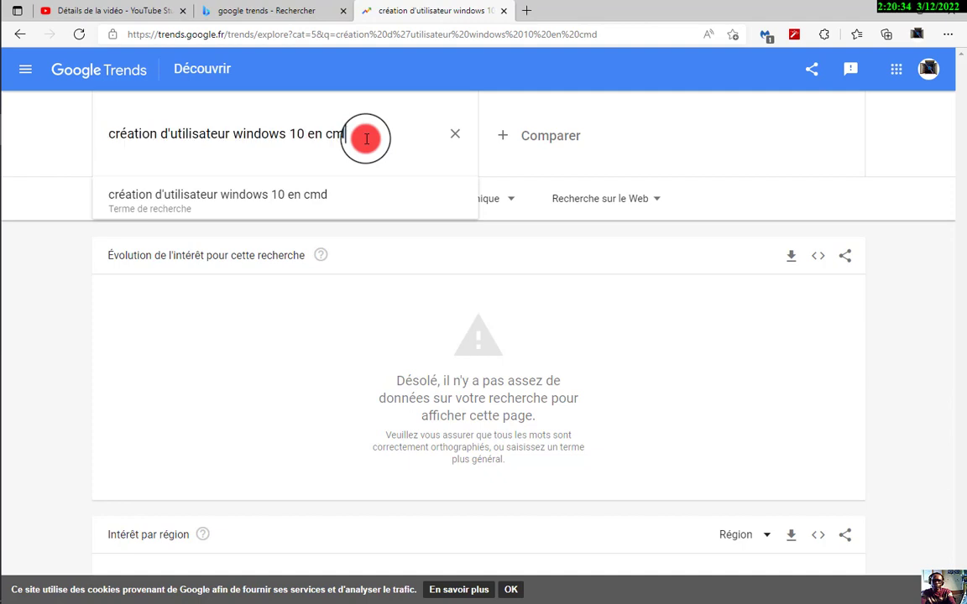
{"action": "key", "text": "BackSpace"}
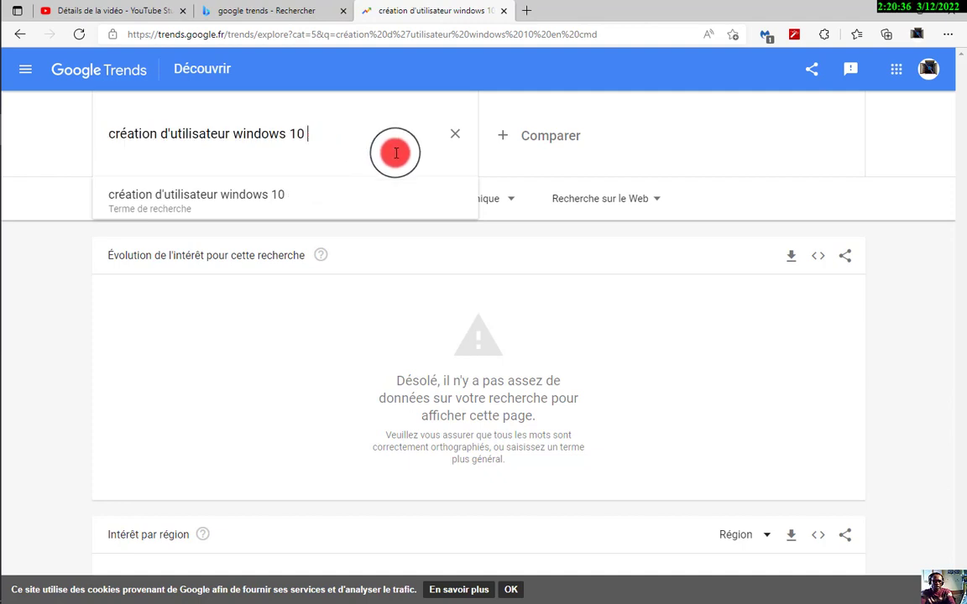
{"action": "left_click", "coordinate": [157, 191]}
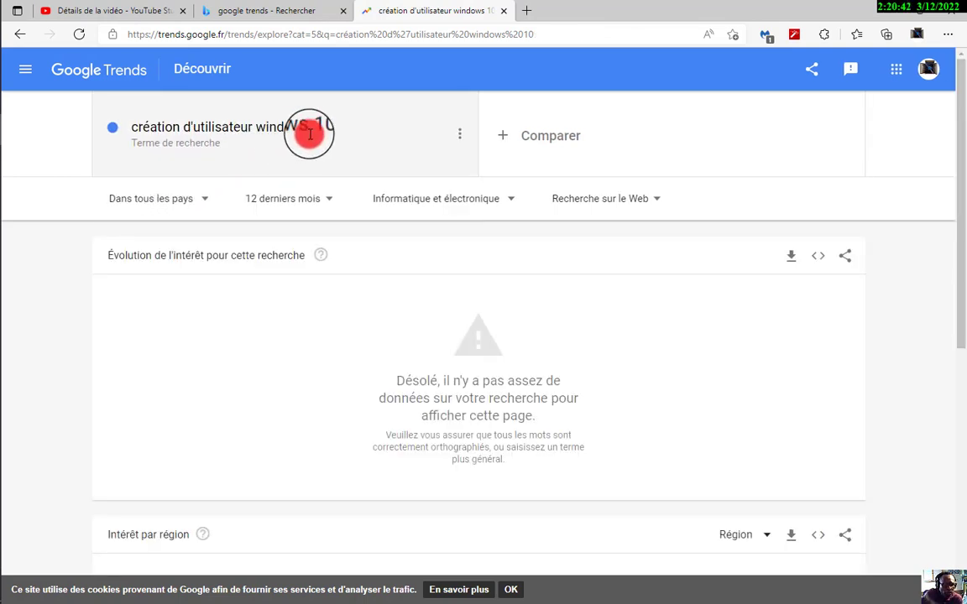
Drop the version number from the search term and look up the trend for "création d'utilisateur windows"
{"action": "left_click", "coordinate": [461, 137]}
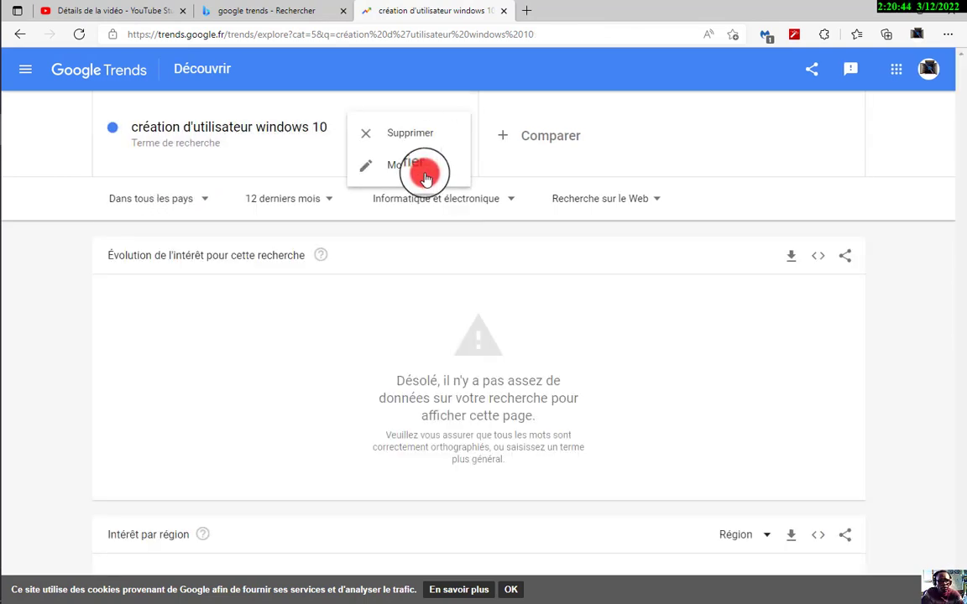
{"action": "left_click", "coordinate": [406, 162]}
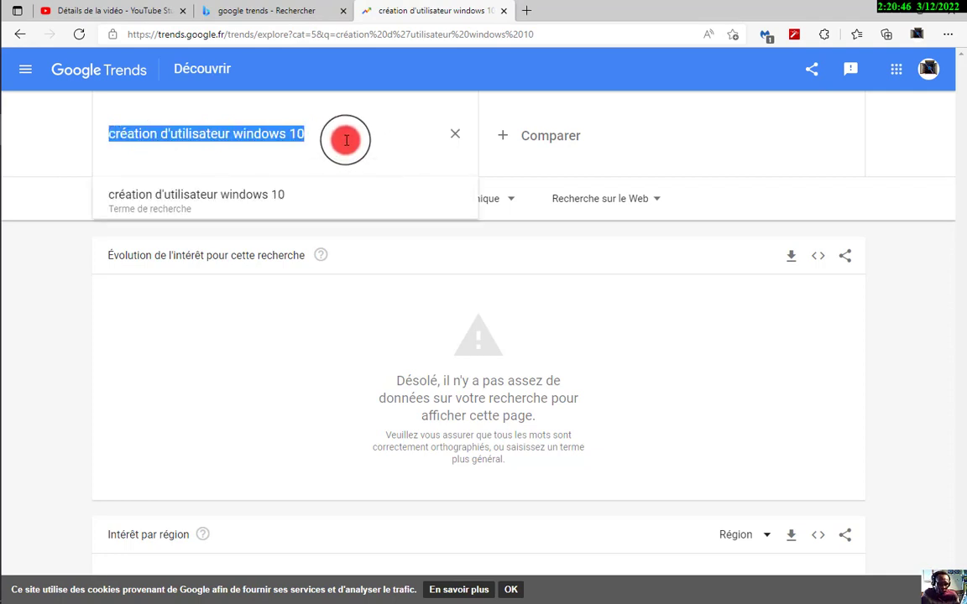
{"action": "left_click", "coordinate": [344, 140]}
{"action": "key", "text": "BackSpace"}
{"action": "key", "text": "BackSpace"}
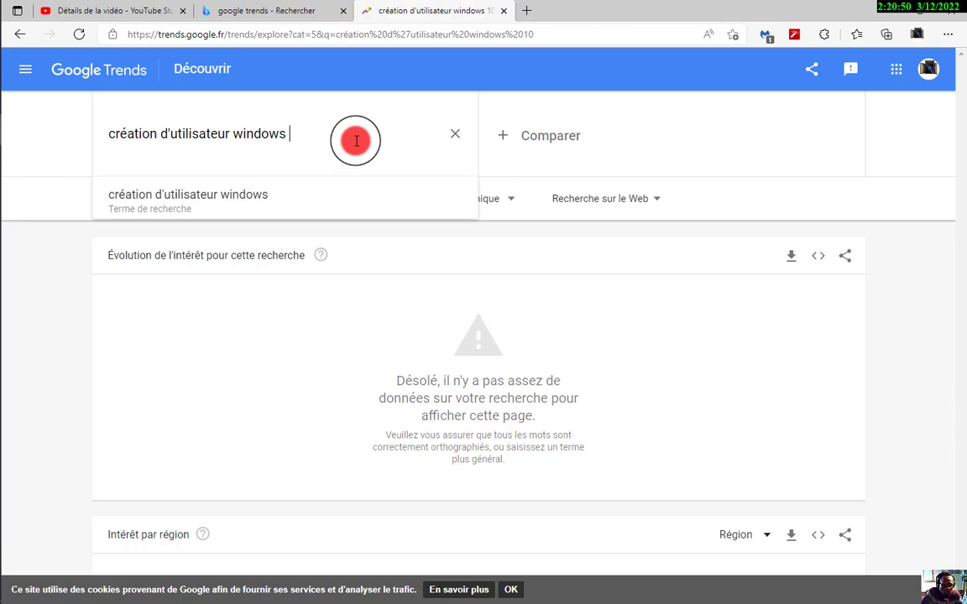
{"action": "left_click", "coordinate": [277, 185]}
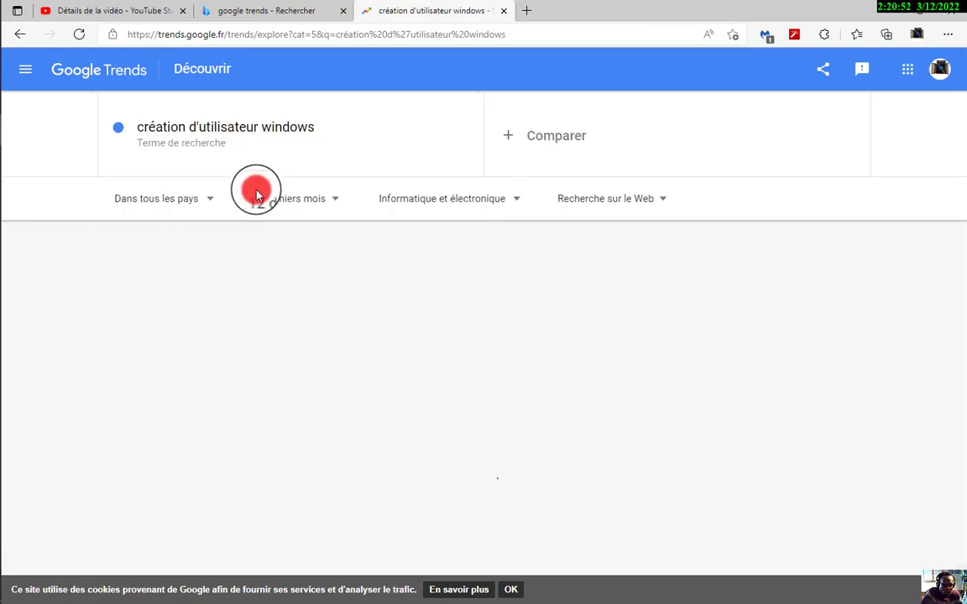
Reduce the search term to "création d'utilisateur" and look up its trend
{"action": "left_click", "coordinate": [331, 134]}
{"action": "left_click", "coordinate": [330, 135]}
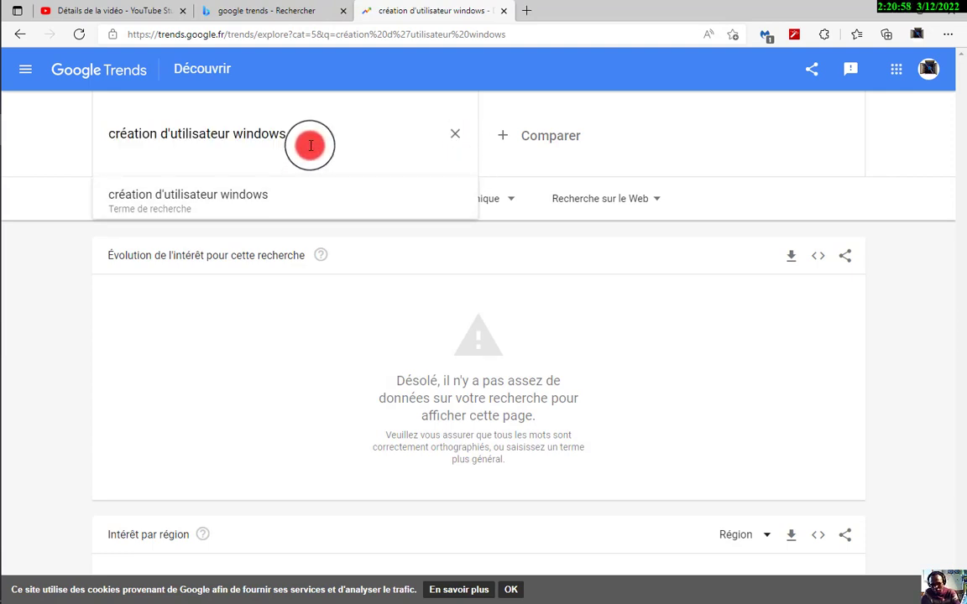
{"action": "key", "text": "BackSpace"}
{"action": "key", "text": "BackSpace"}
{"action": "key", "text": "BackSpace"}
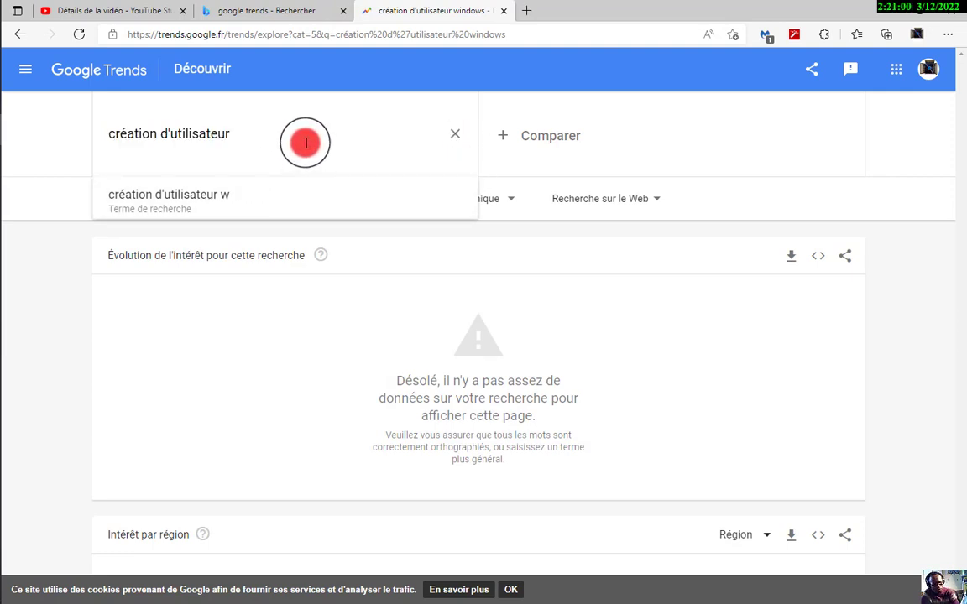
{"action": "left_click", "coordinate": [225, 198]}
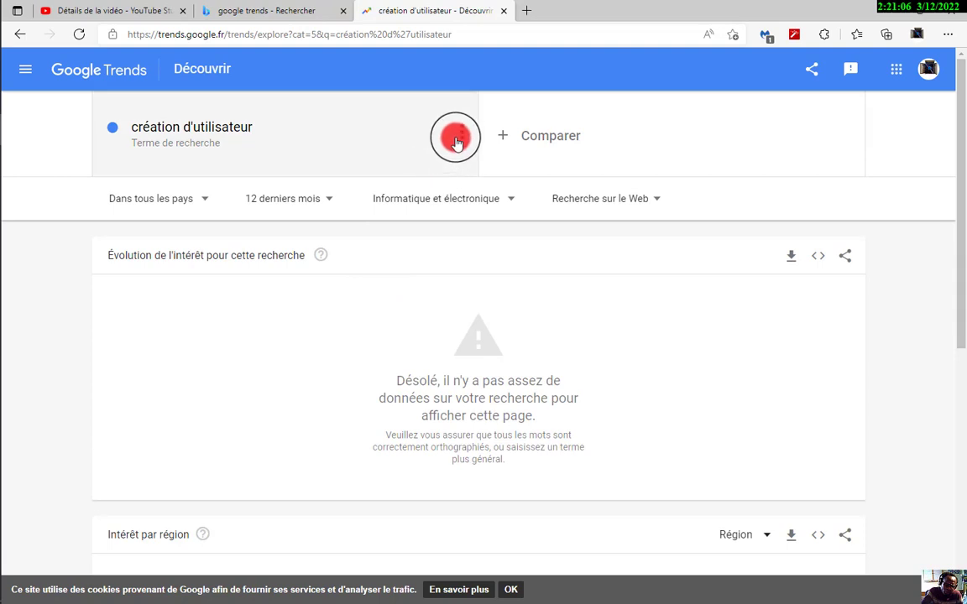
Replace the search term with "windows" and look up its trend as a plain search term
{"action": "left_click", "coordinate": [459, 138]}
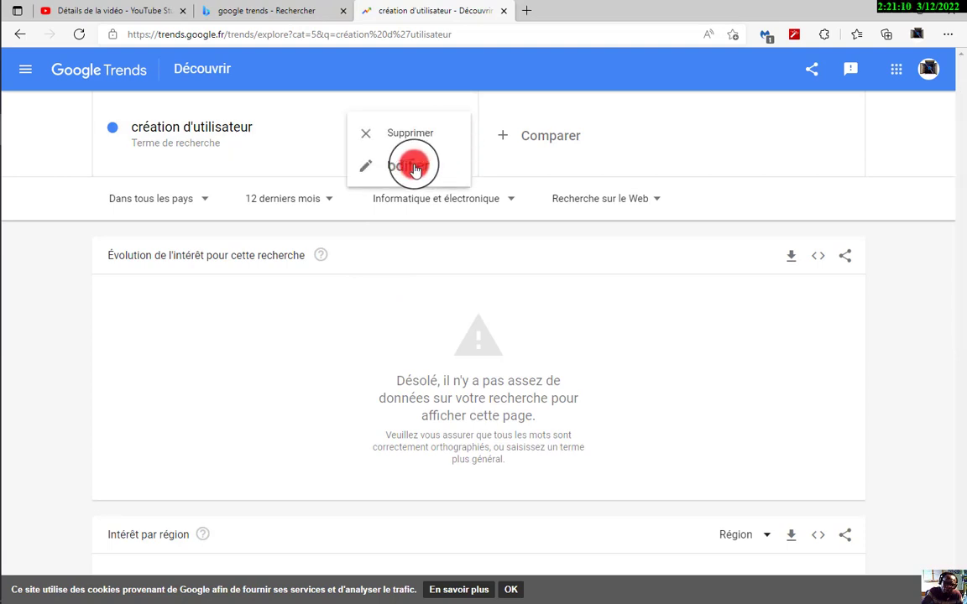
{"action": "left_click", "coordinate": [413, 167]}
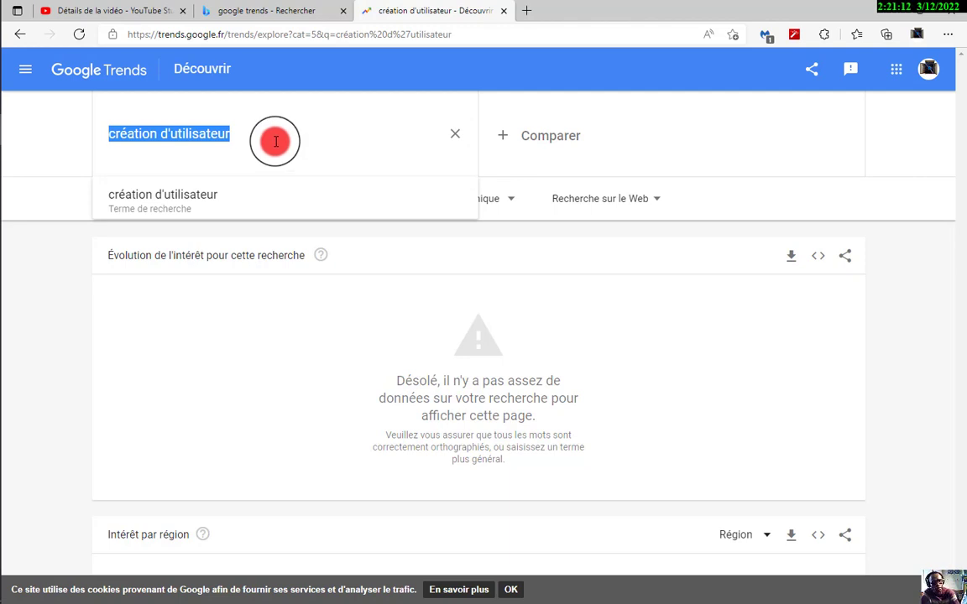
{"action": "key", "text": "BackSpace"}
{"action": "type", "text": "wi"}
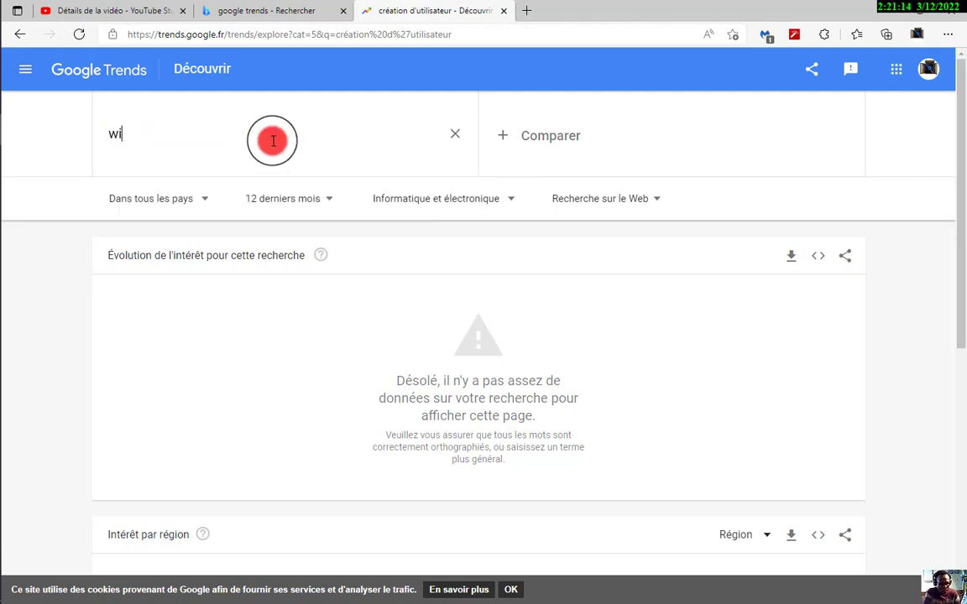
{"action": "type", "text": "ndo"}
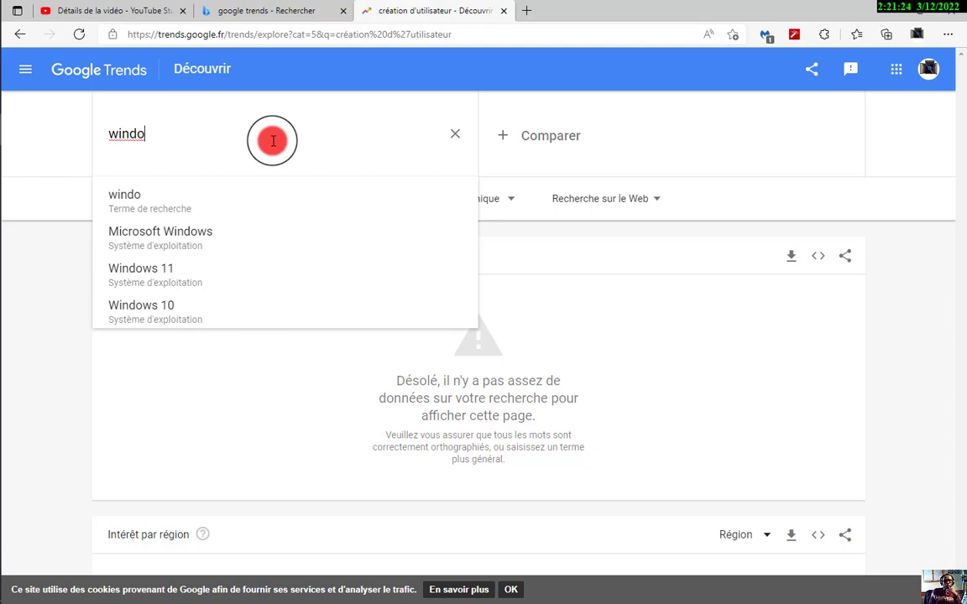
{"action": "type", "text": "s"}
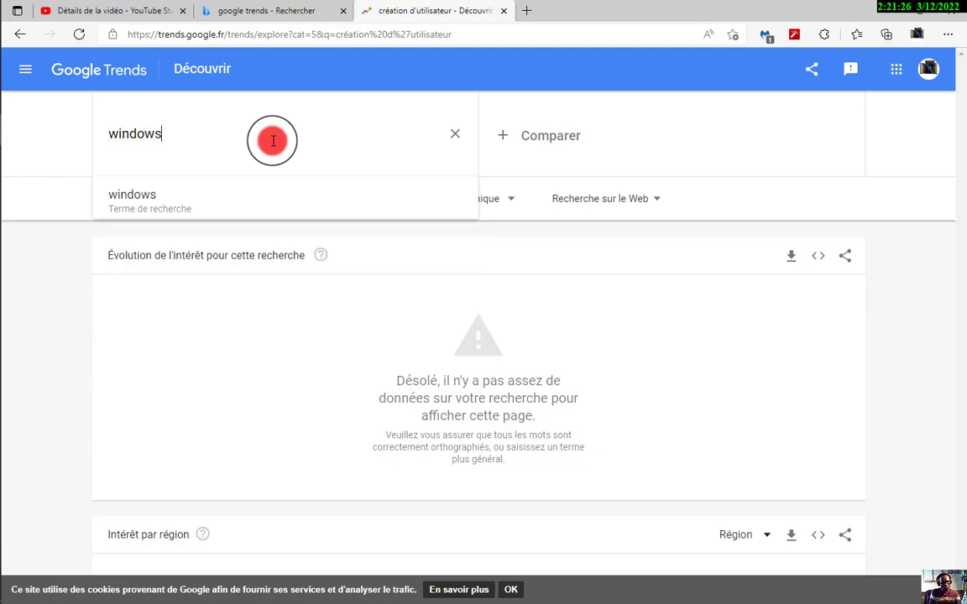
{"action": "left_click", "coordinate": [148, 197]}
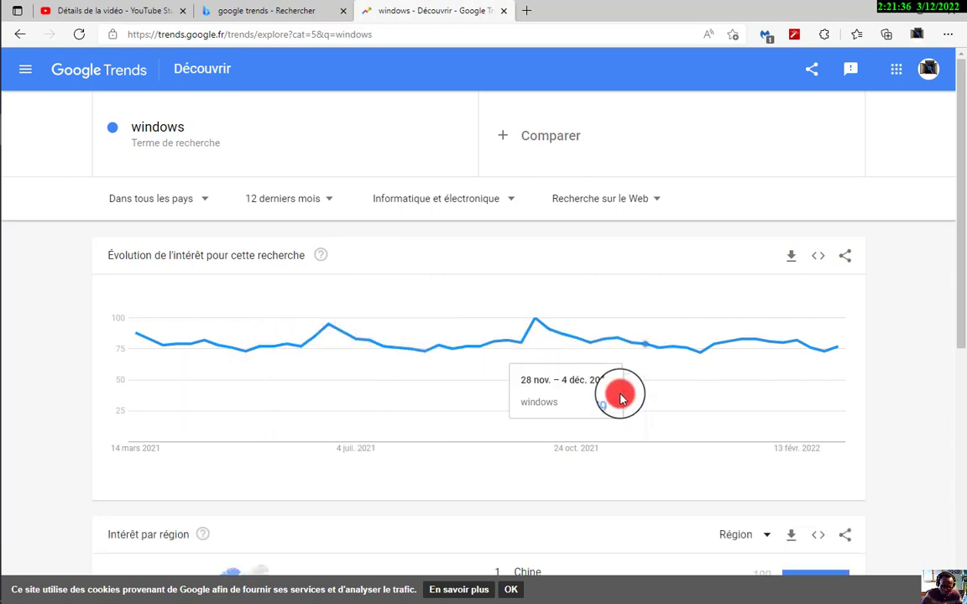
Examine the "windows" interest over time, the interest by region, and the related topics and queries
{"action": "scroll", "coordinate": [291, 339], "scroll_direction": "down", "scroll_amount": 6}
{"action": "scroll", "coordinate": [294, 323], "scroll_direction": "up", "scroll_amount": 4}
{"action": "middle_click", "coordinate": [298, 320]}
{"action": "scroll", "coordinate": [298, 321], "scroll_direction": "down", "scroll_amount": 4}
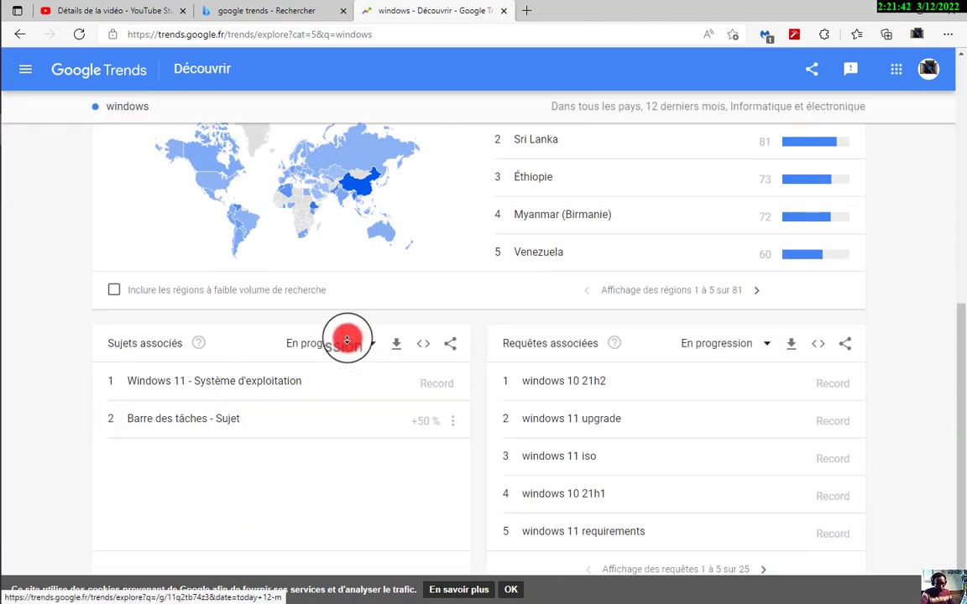
{"action": "scroll", "coordinate": [309, 280], "scroll_direction": "up", "scroll_amount": 3}
{"action": "scroll", "coordinate": [310, 284], "scroll_direction": "up", "scroll_amount": 3}
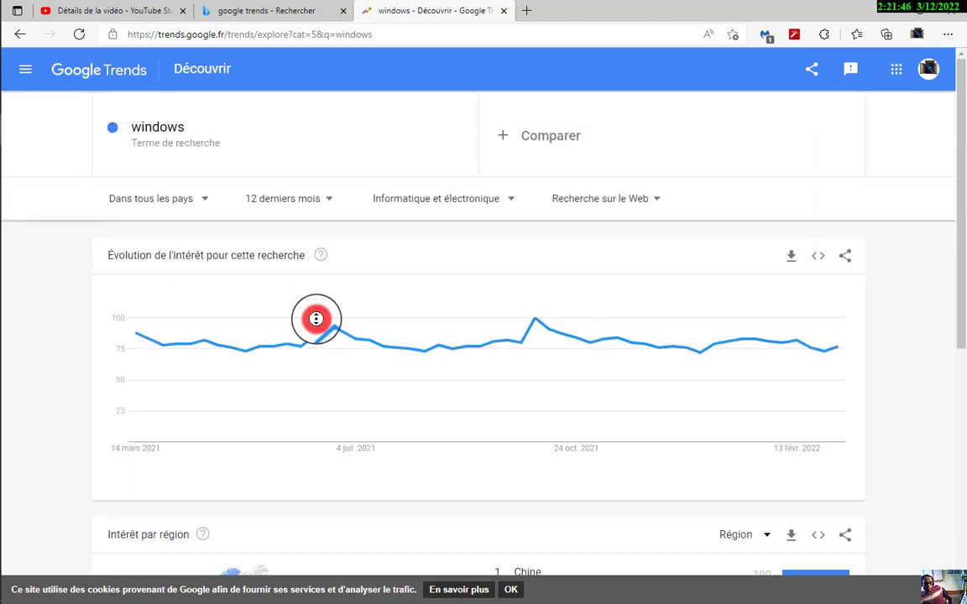
{"action": "scroll", "coordinate": [349, 347], "scroll_direction": "down", "scroll_amount": 2}
{"action": "scroll", "coordinate": [386, 281], "scroll_direction": "up", "scroll_amount": 2}
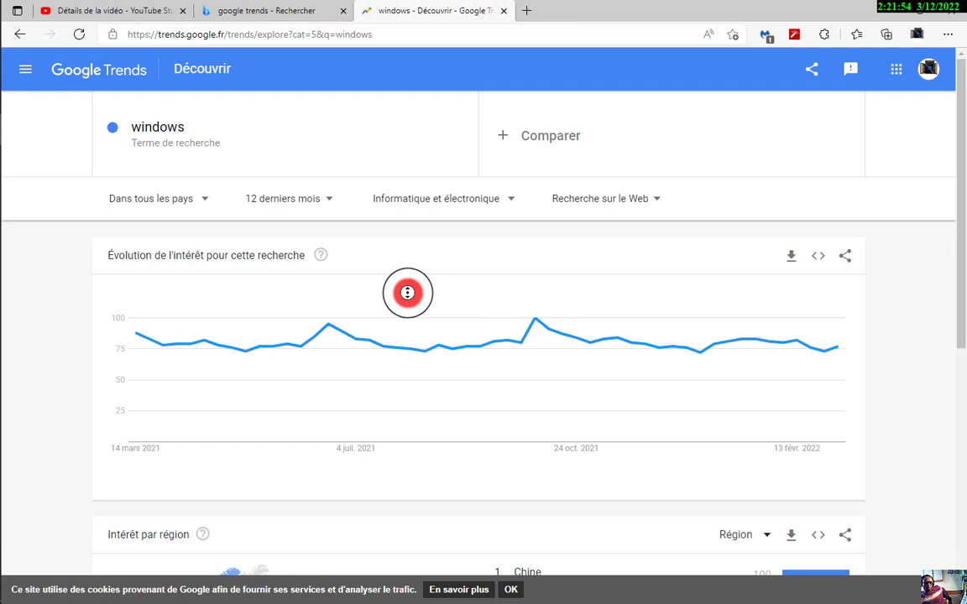
{"action": "scroll", "coordinate": [406, 303], "scroll_direction": "down", "scroll_amount": 2}
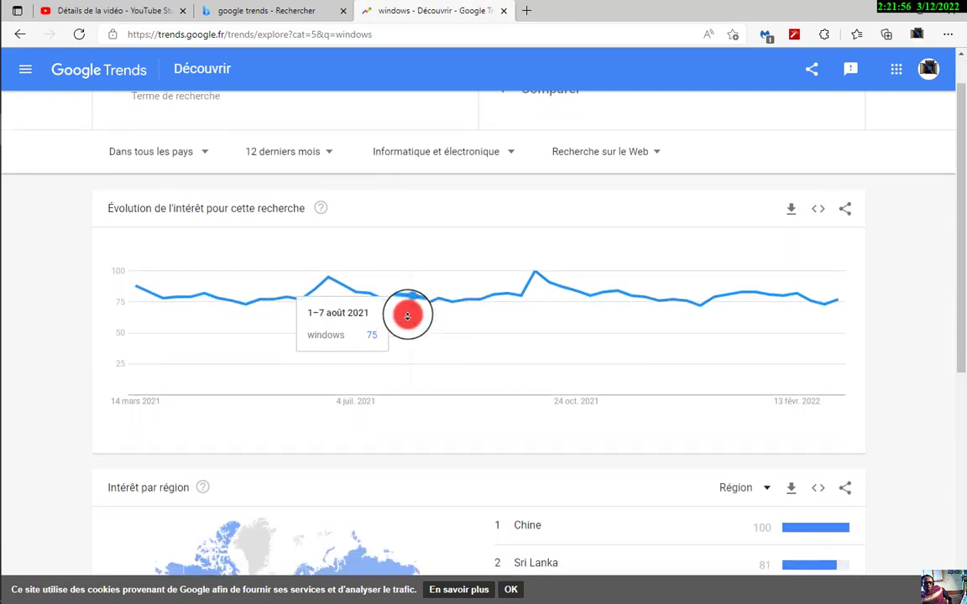
{"action": "scroll", "coordinate": [407, 316], "scroll_direction": "down", "scroll_amount": 3}
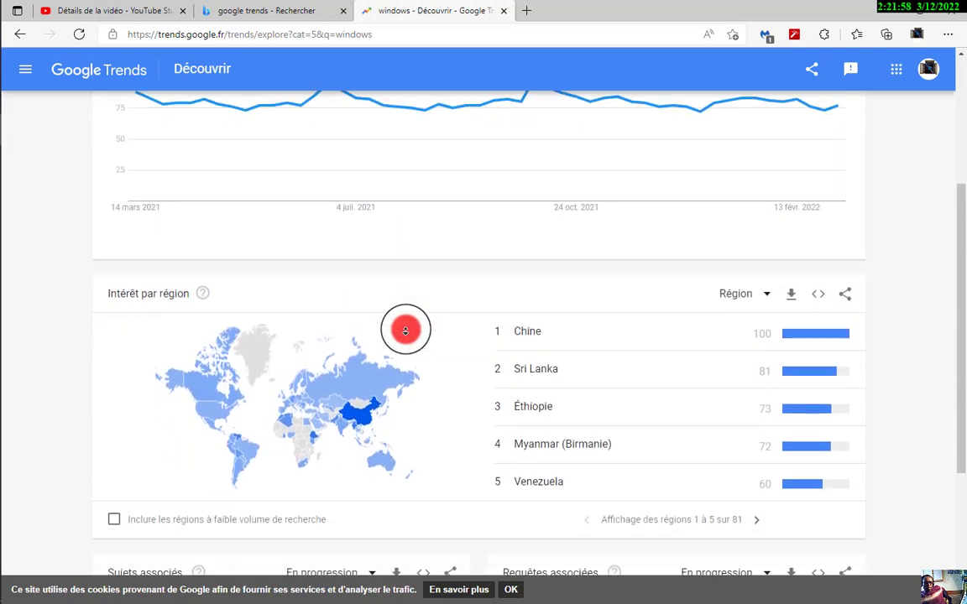
{"action": "scroll", "coordinate": [406, 330], "scroll_direction": "down", "scroll_amount": 2}
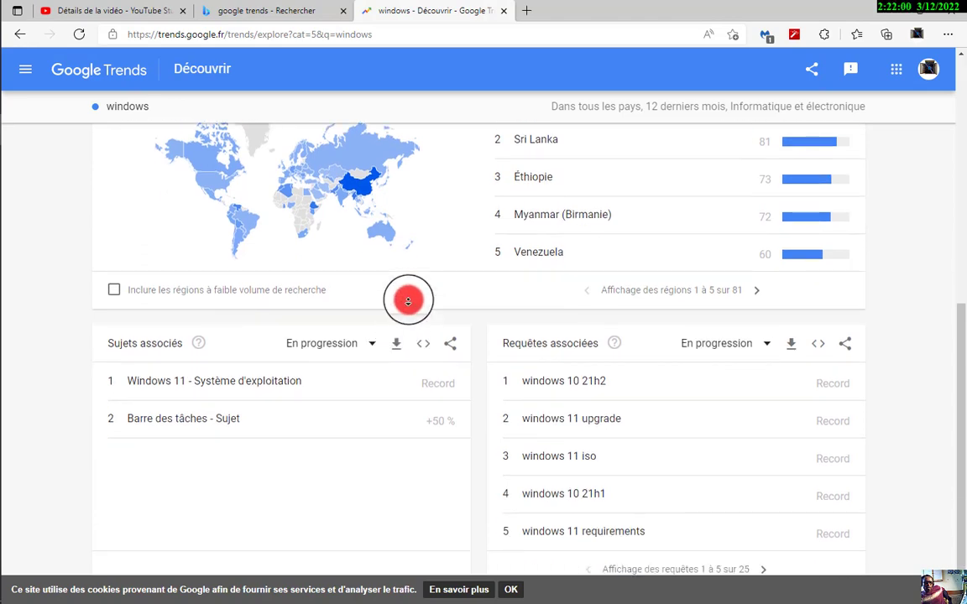
{"action": "scroll", "coordinate": [408, 300], "scroll_direction": "up", "scroll_amount": 6}
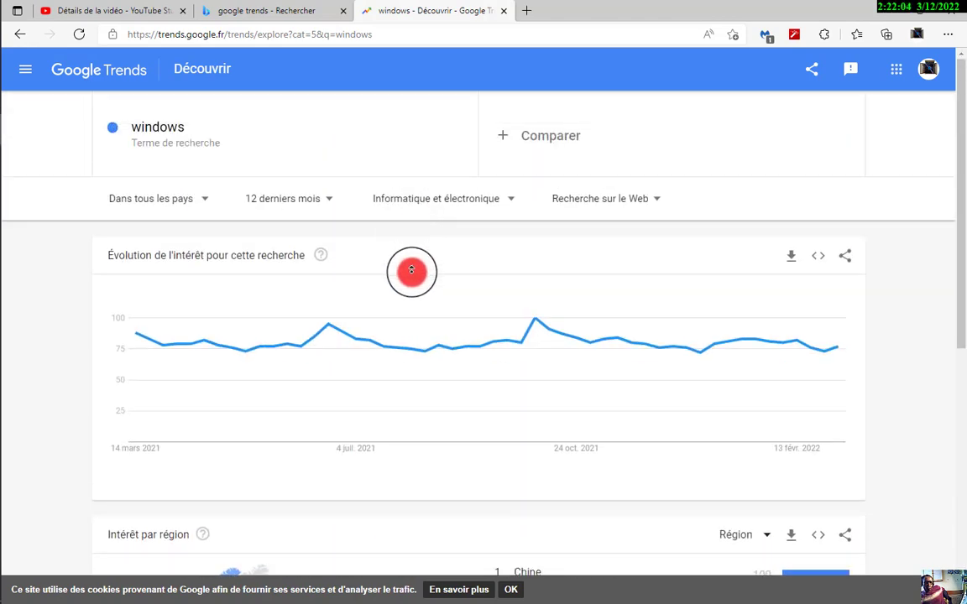
{"action": "scroll", "coordinate": [410, 288], "scroll_direction": "down", "scroll_amount": 2}
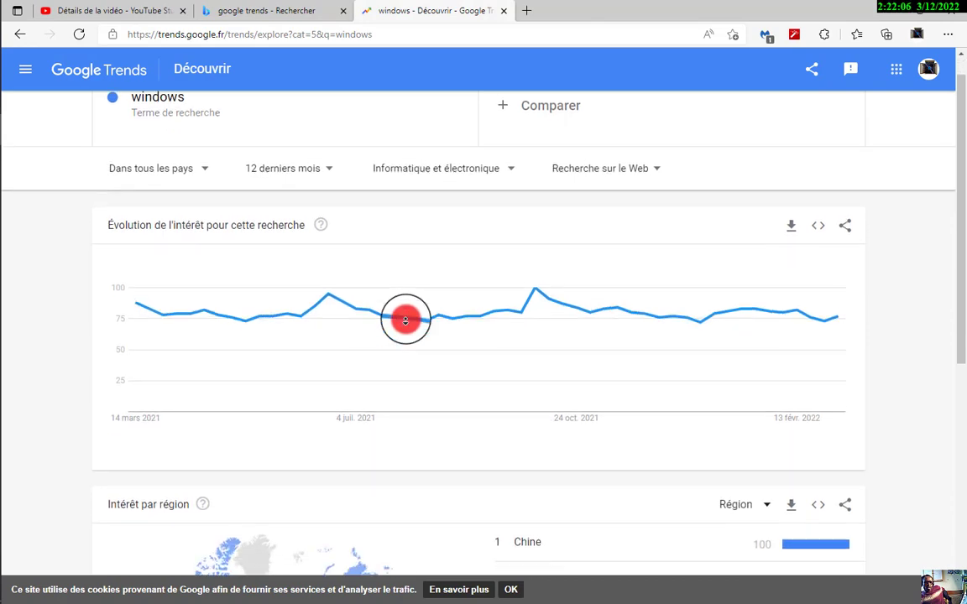
{"action": "scroll", "coordinate": [405, 320], "scroll_direction": "down", "scroll_amount": 2}
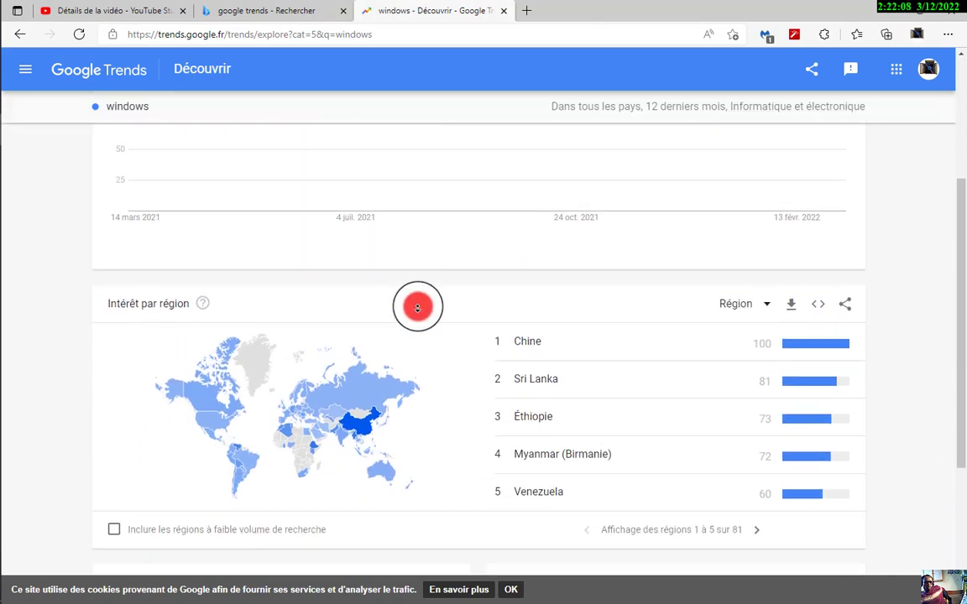
{"action": "scroll", "coordinate": [417, 300], "scroll_direction": "down", "scroll_amount": 1}
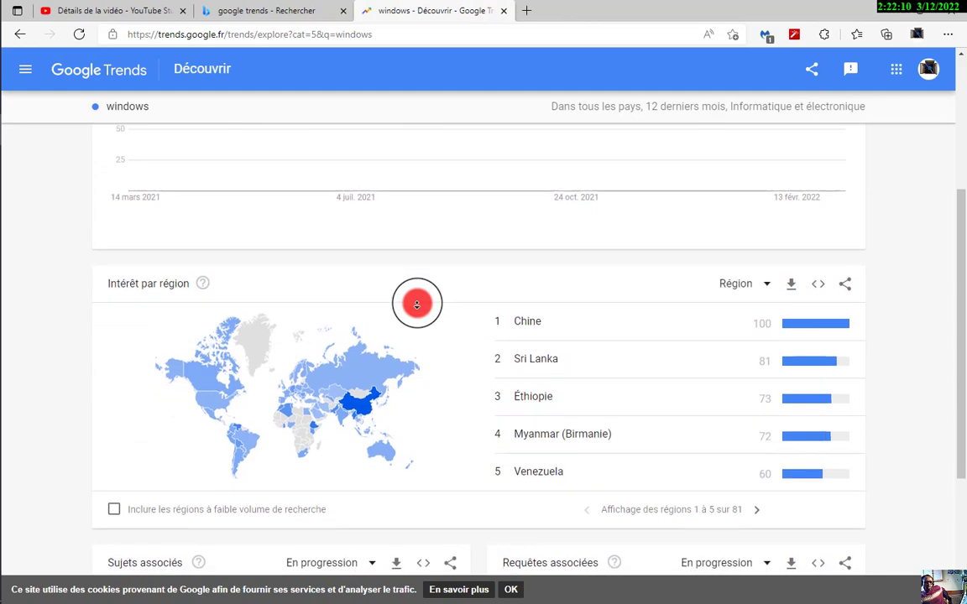
{"action": "scroll", "coordinate": [417, 305], "scroll_direction": "down", "scroll_amount": 1}
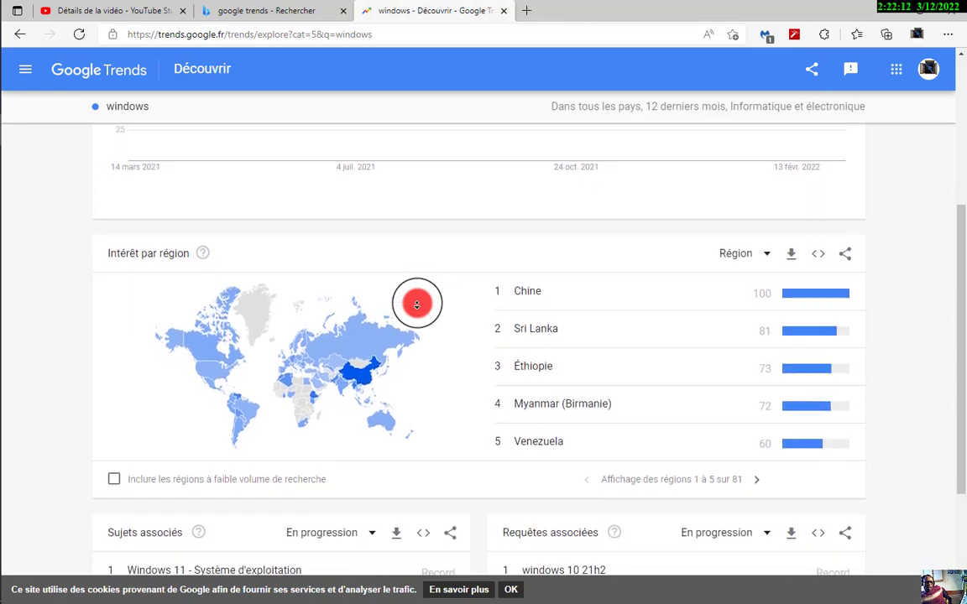
{"action": "scroll", "coordinate": [417, 304], "scroll_direction": "down", "scroll_amount": 1}
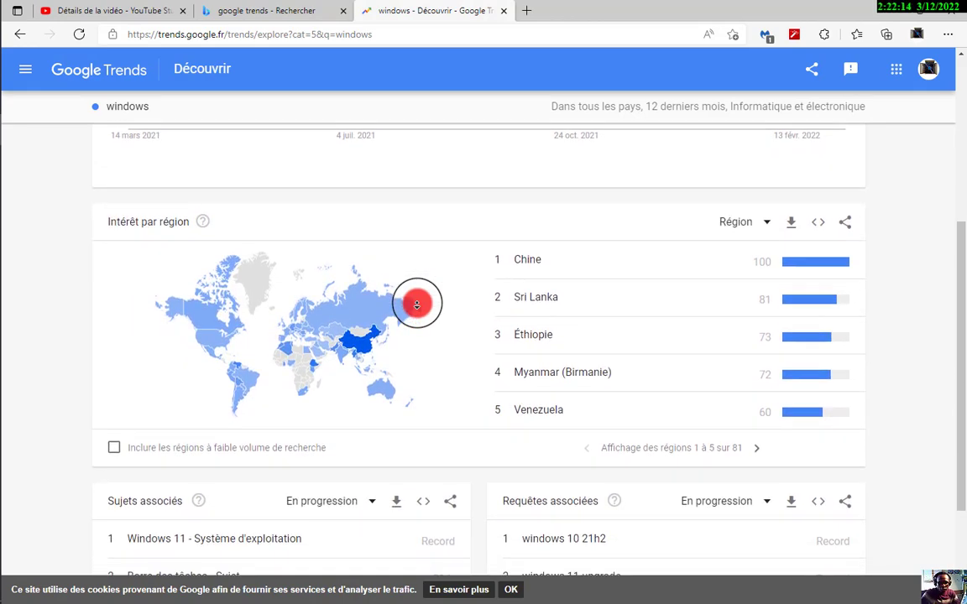
{"action": "scroll", "coordinate": [417, 304], "scroll_direction": "down", "scroll_amount": 1}
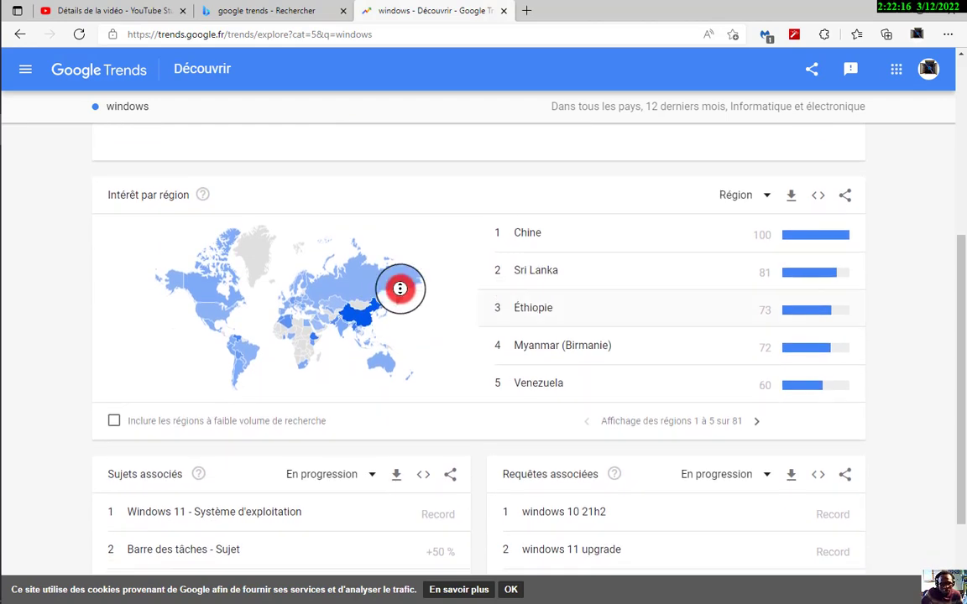
Switch to the video details in YouTube Studio and replace "win11 不具合" at the start of the title with "windows"
{"action": "left_click", "coordinate": [72, 13]}
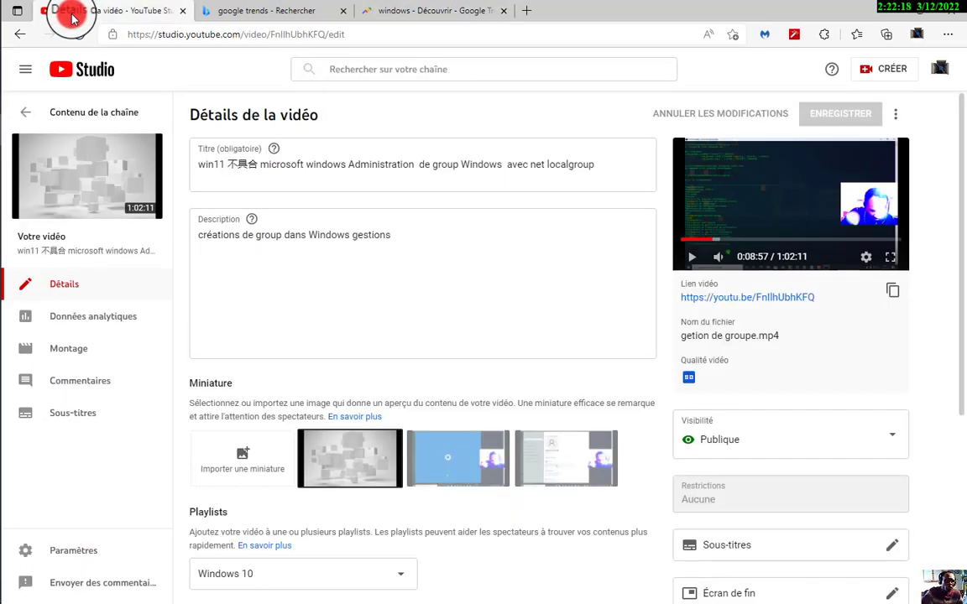
{"action": "left_click", "coordinate": [257, 167]}
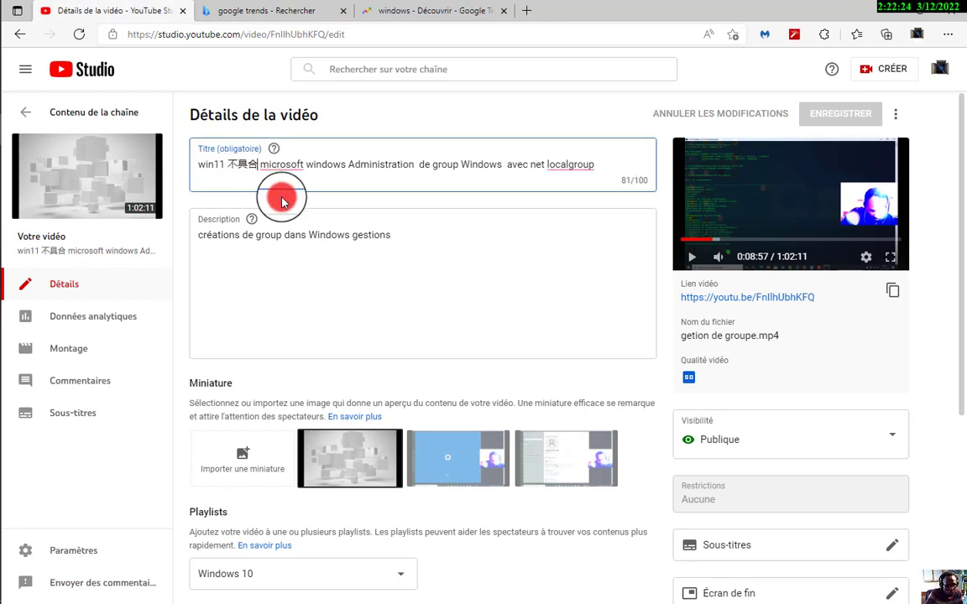
{"action": "key", "text": "BackSpace"}
{"action": "key", "text": "BackSpace"}
{"action": "key", "text": "BackSpace"}
{"action": "key", "text": "BackSpace"}
{"action": "key", "text": "BackSpace"}
{"action": "key", "text": "BackSpace"}
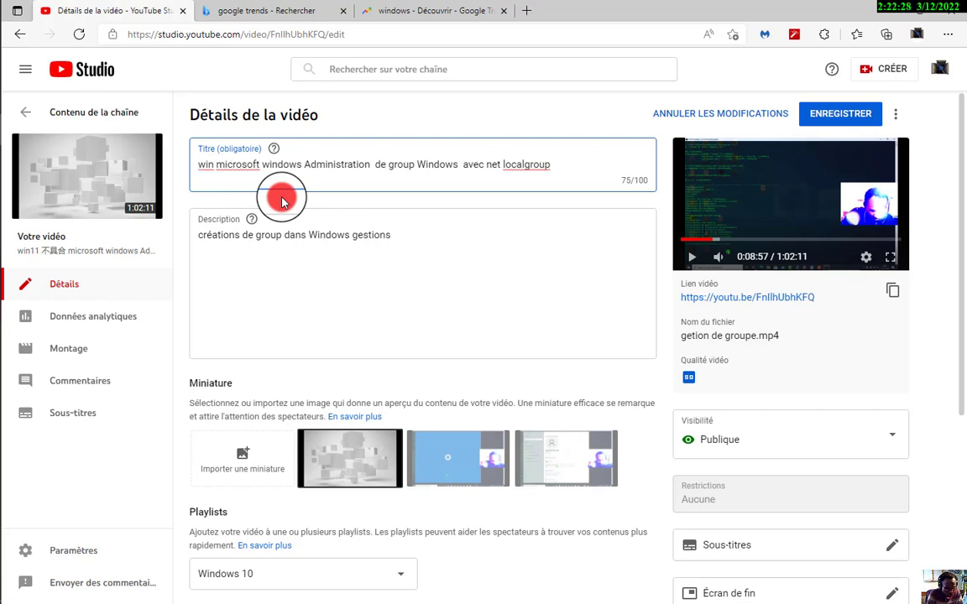
{"action": "type", "text": "dow"}
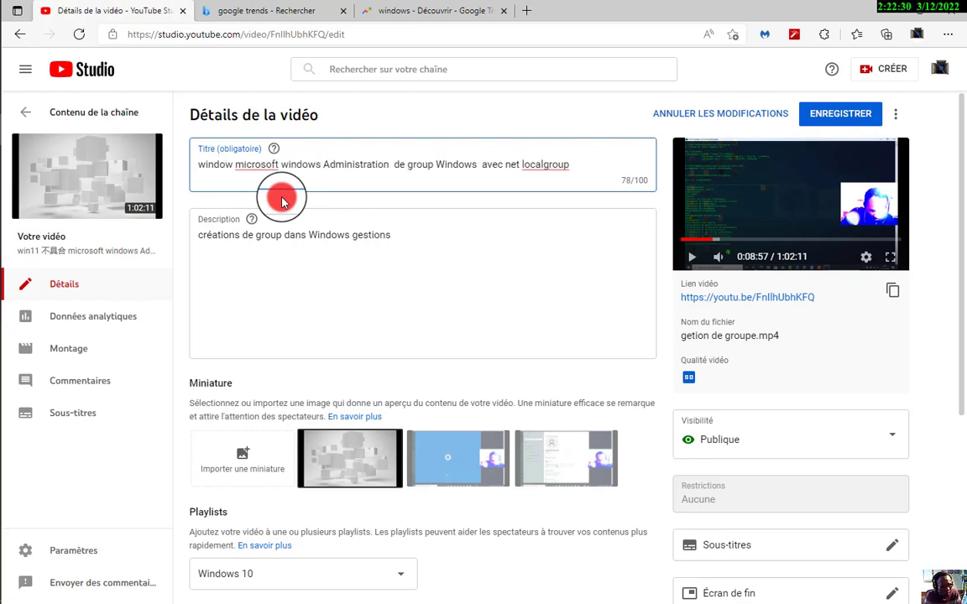
{"action": "type", "text": "s"}
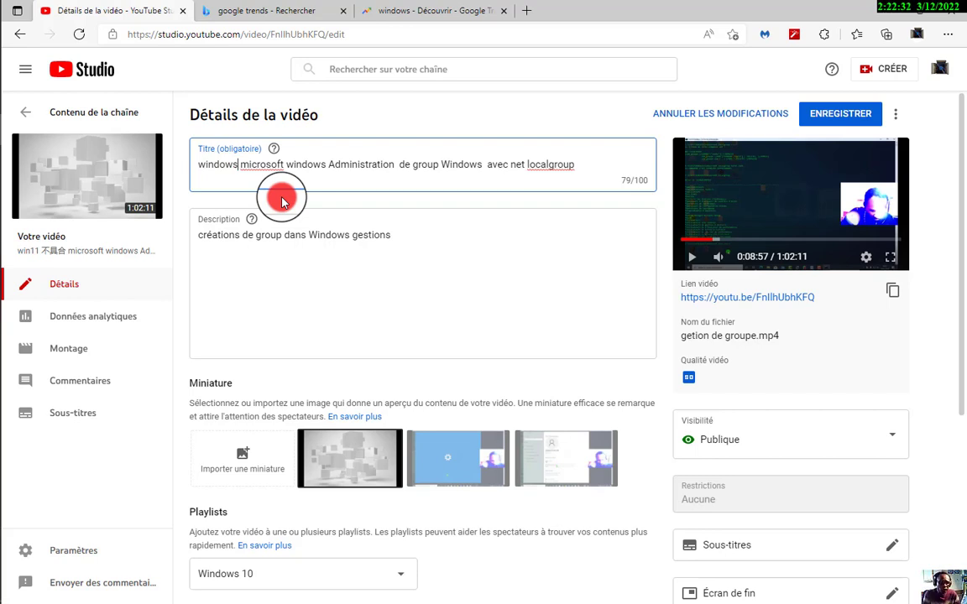
Delete the rest of the video title so that only the leading word "windows" remains
{"action": "right_click", "coordinate": [550, 168]}
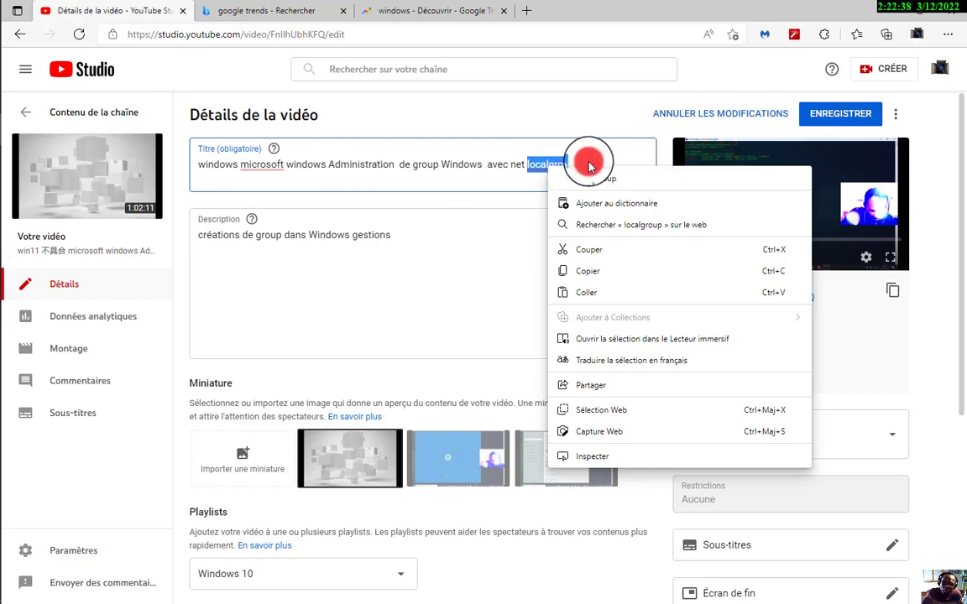
{"action": "left_click", "coordinate": [585, 165]}
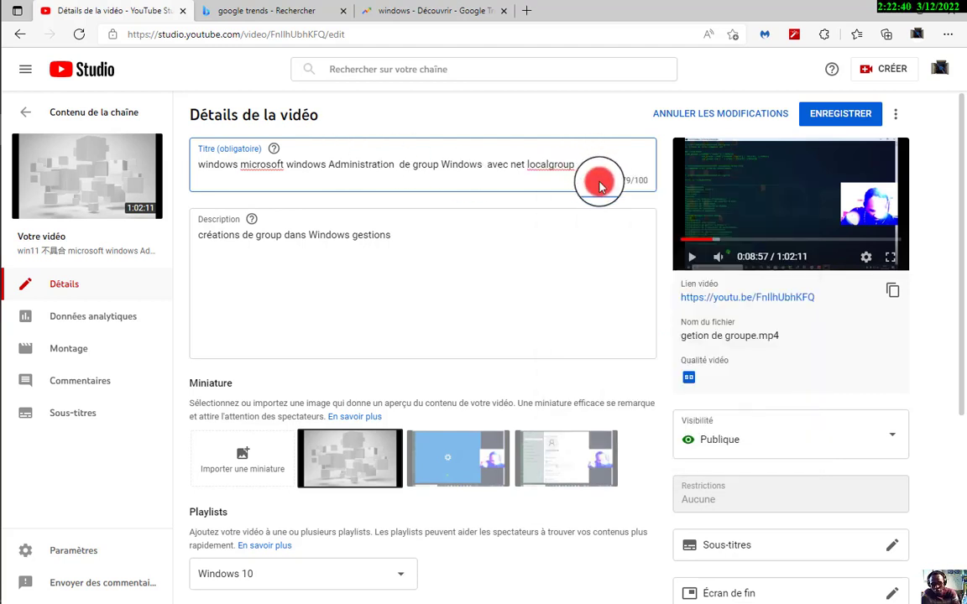
{"action": "key", "text": "BackSpace"}
{"action": "key", "text": "BackSpace"}
{"action": "key", "text": "BackSpace"}
{"action": "key", "text": "BackSpace"}
{"action": "key", "text": "BackSpace"}
{"action": "key", "text": "BackSpace"}
{"action": "key", "text": "BackSpace"}
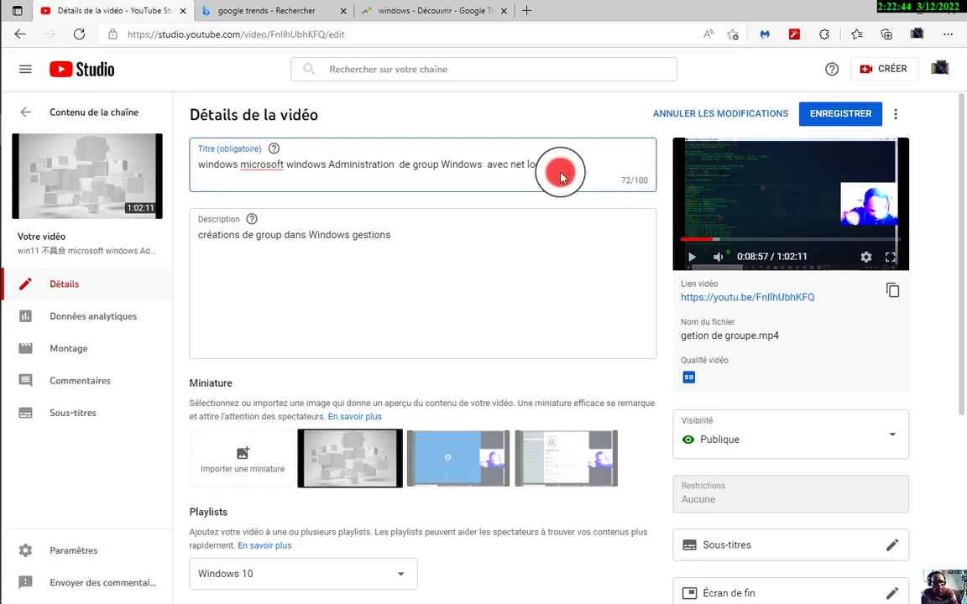
{"action": "key", "text": "BackSpace"}
{"action": "key", "text": "BackSpace"}
{"action": "key", "text": "BackSpace"}
{"action": "key", "text": "BackSpace"}
{"action": "key", "text": "BackSpace"}
{"action": "key", "text": "BackSpace"}
{"action": "key", "text": "BackSpace"}
{"action": "key", "text": "BackSpace"}
{"action": "key", "text": "BackSpace"}
{"action": "key", "text": "BackSpace"}
{"action": "key", "text": "BackSpace"}
{"action": "key", "text": "BackSpace"}
{"action": "key", "text": "BackSpace"}
{"action": "key", "text": "BackSpace"}
{"action": "key", "text": "BackSpace"}
{"action": "key", "text": "BackSpace"}
{"action": "key", "text": "BackSpace"}
{"action": "key", "text": "BackSpace"}
{"action": "key", "text": "BackSpace"}
{"action": "key", "text": "BackSpace"}
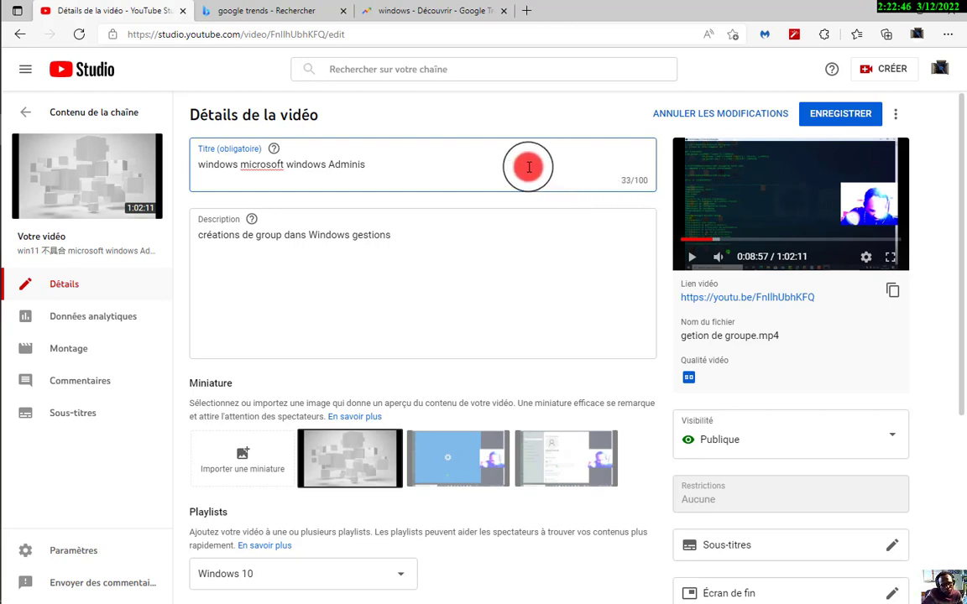
{"action": "key", "text": "BackSpace"}
{"action": "key", "text": "BackSpace"}
{"action": "key", "text": "BackSpace"}
{"action": "key", "text": "BackSpace"}
{"action": "key", "text": "BackSpace"}
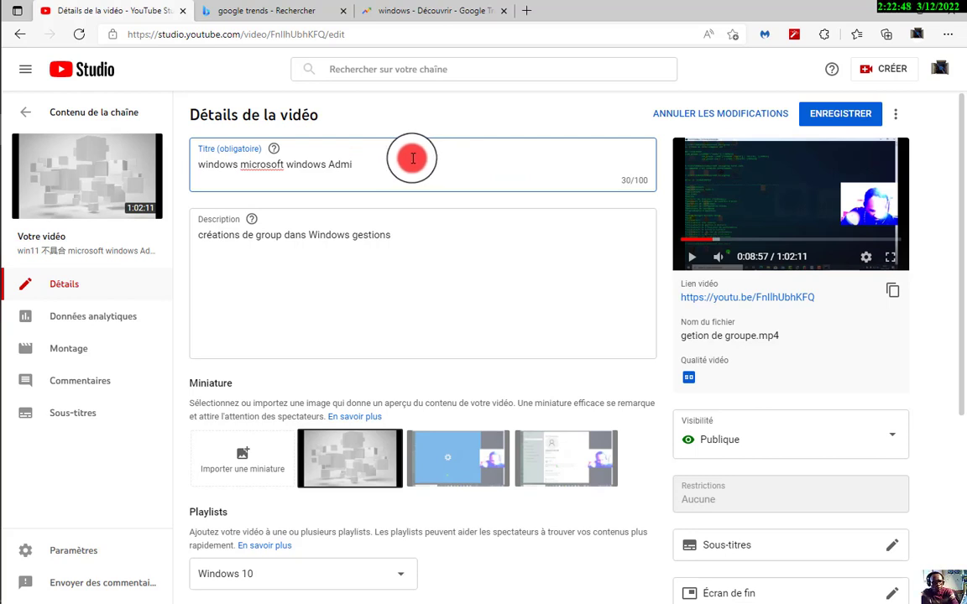
{"action": "key", "text": "BackSpace"}
{"action": "key", "text": "BackSpace"}
{"action": "key", "text": "BackSpace"}
{"action": "key", "text": "BackSpace"}
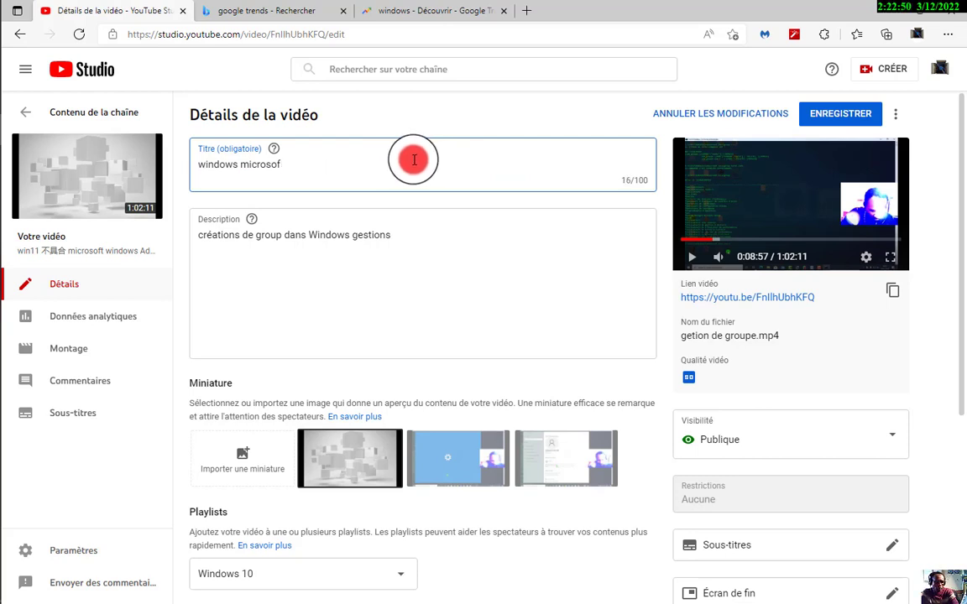
{"action": "key", "text": "BackSpace"}
{"action": "key", "text": "BackSpace"}
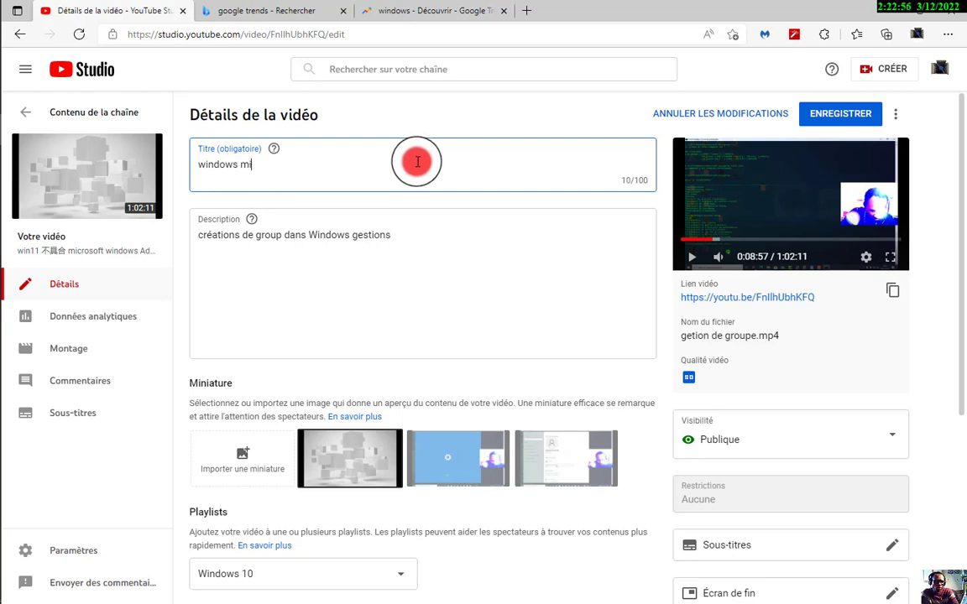
{"action": "key", "text": "BackSpace"}
{"action": "key", "text": "BackSpace"}
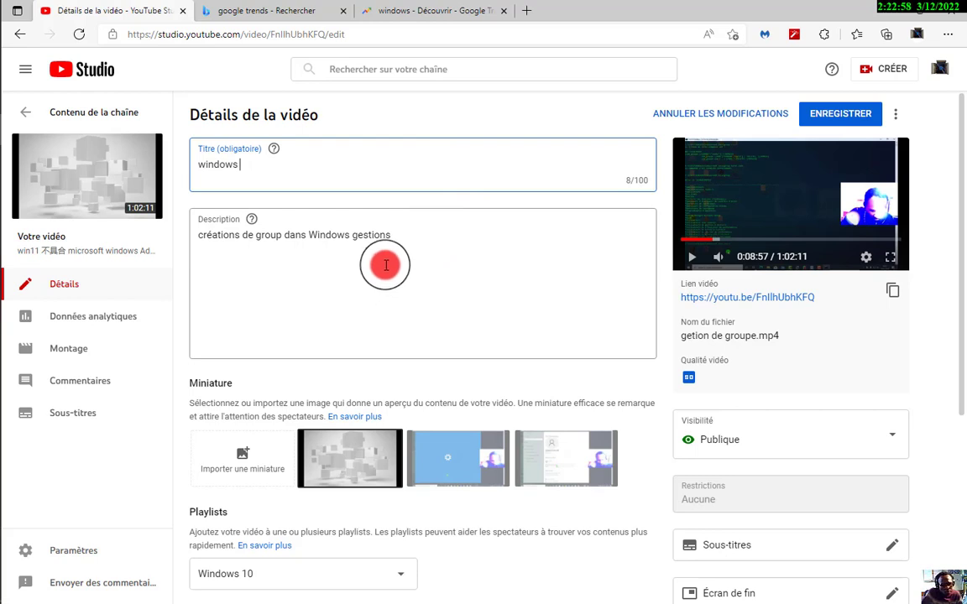
Extend the video description with "d'utilisateur avec la comandande" and replace the misspelled last word with the spelling suggestion "commandante"
{"action": "left_click", "coordinate": [392, 236]}
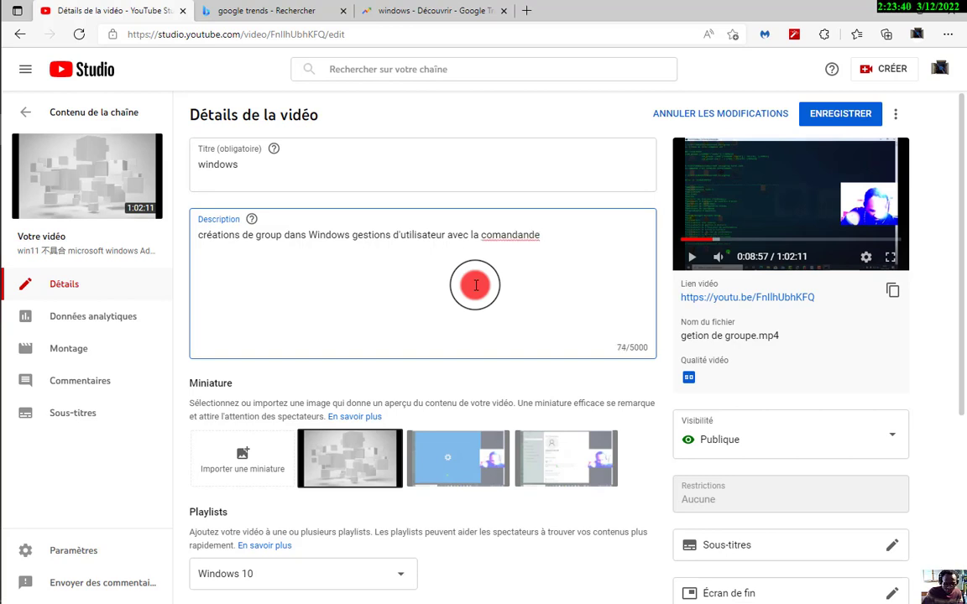
{"action": "right_click", "coordinate": [502, 235]}
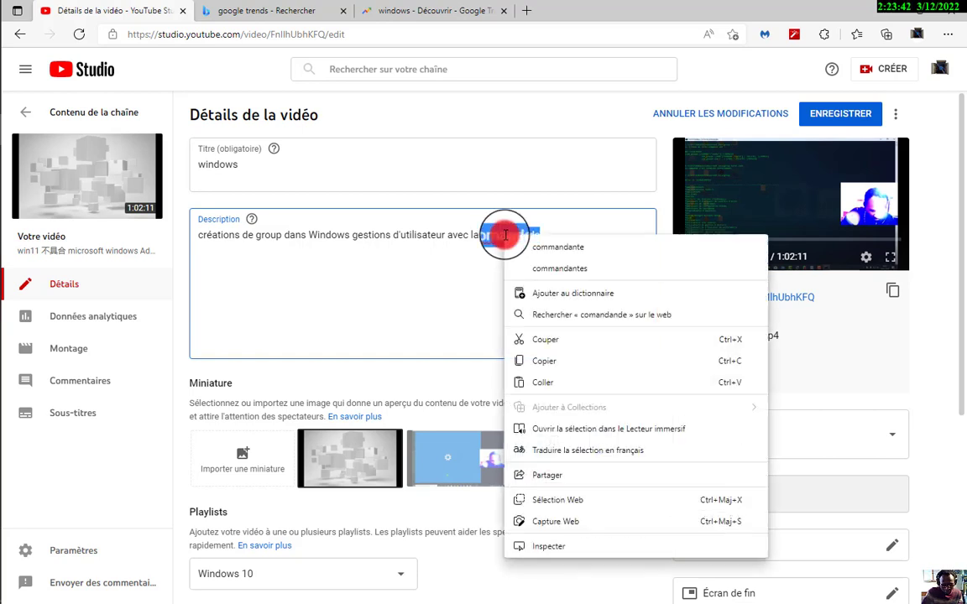
{"action": "left_click", "coordinate": [553, 246]}
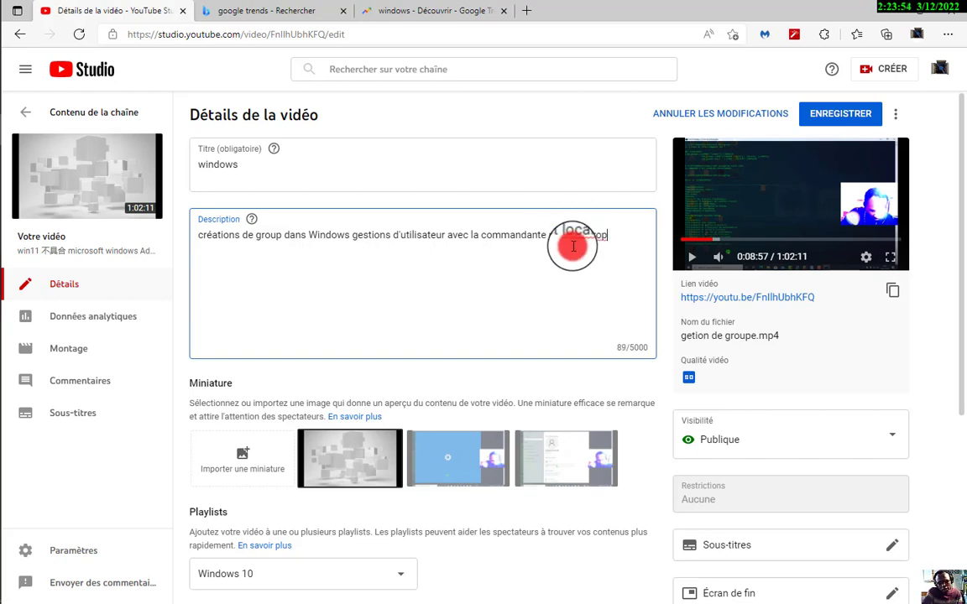
Add the flagged word "localgrop" in the video description to the spelling dictionary
{"action": "right_click", "coordinate": [579, 235]}
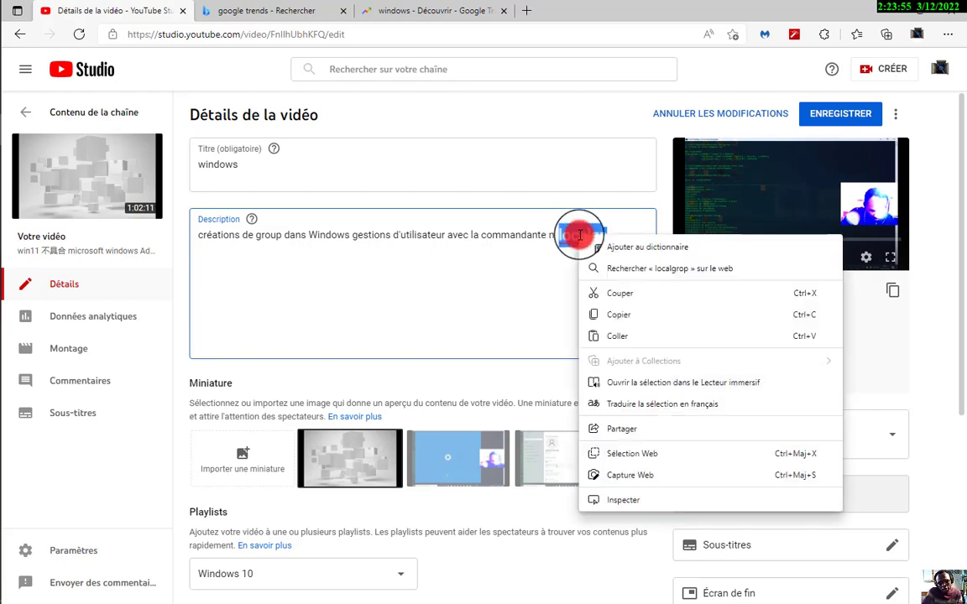
{"action": "left_click", "coordinate": [630, 247]}
{"action": "left_click", "coordinate": [555, 271]}
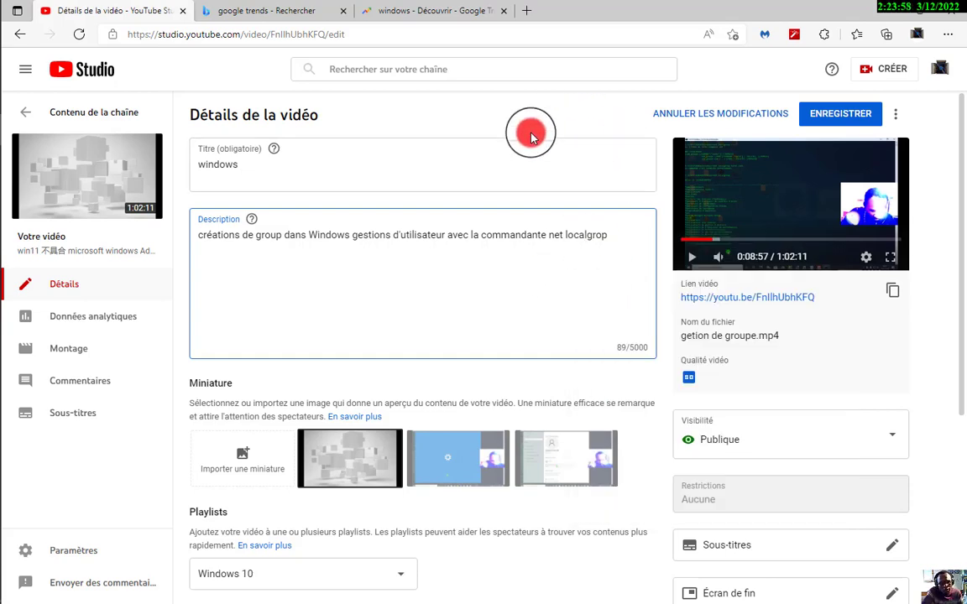
{"action": "left_click", "coordinate": [527, 12]}
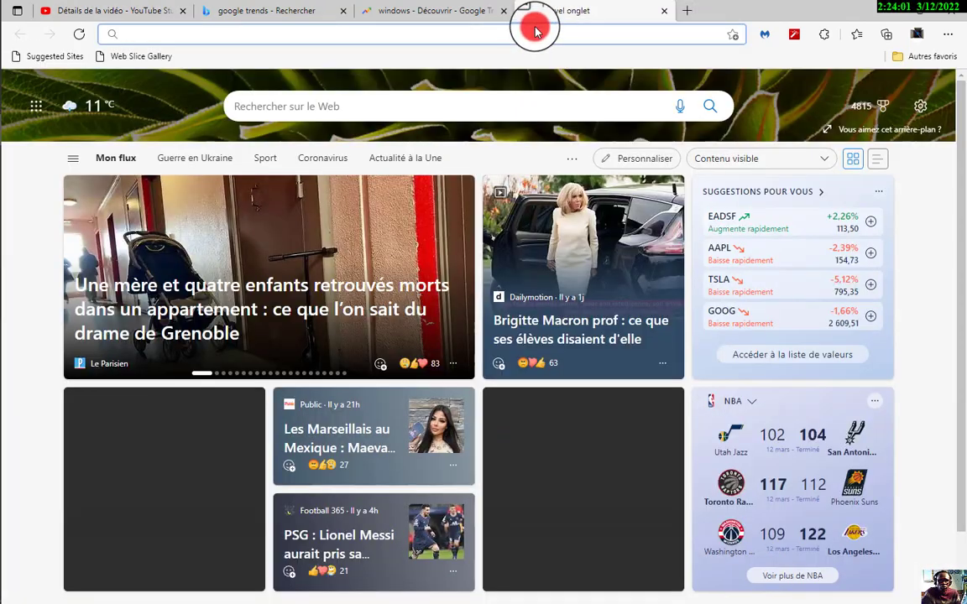
{"action": "left_click", "coordinate": [464, 12]}
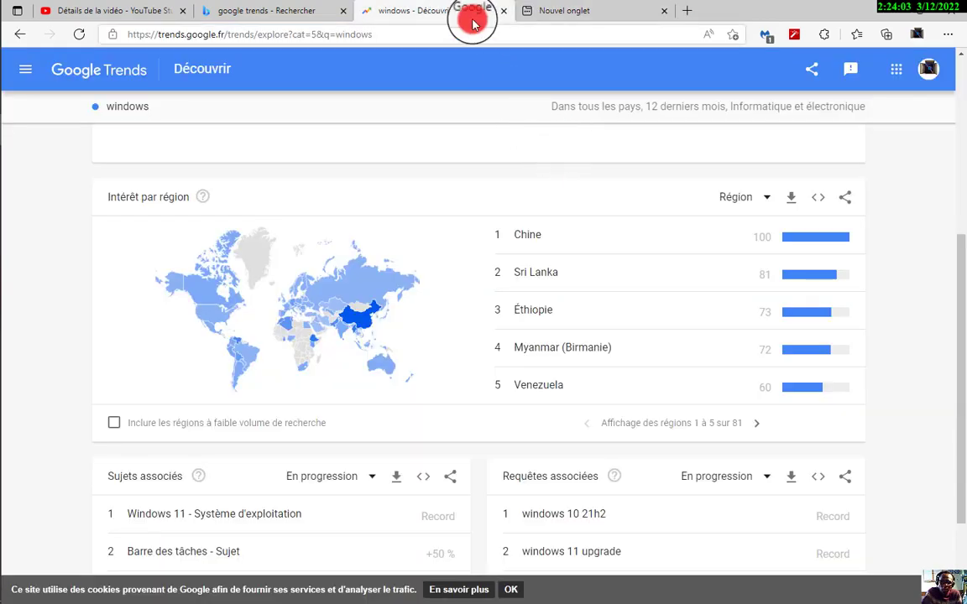
{"action": "left_click", "coordinate": [112, 12]}
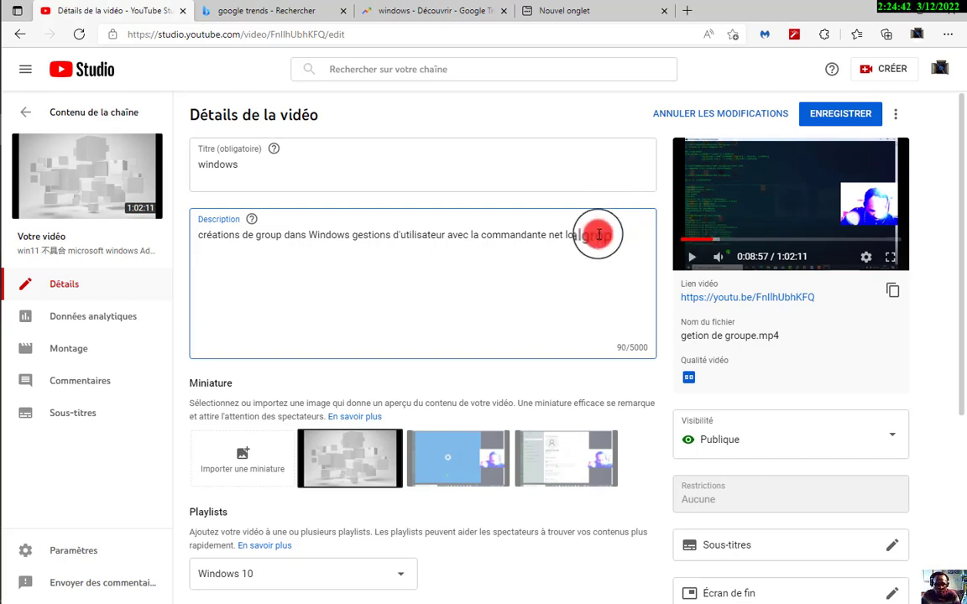
Save the edited title and description of the video
{"action": "left_click", "coordinate": [837, 118]}
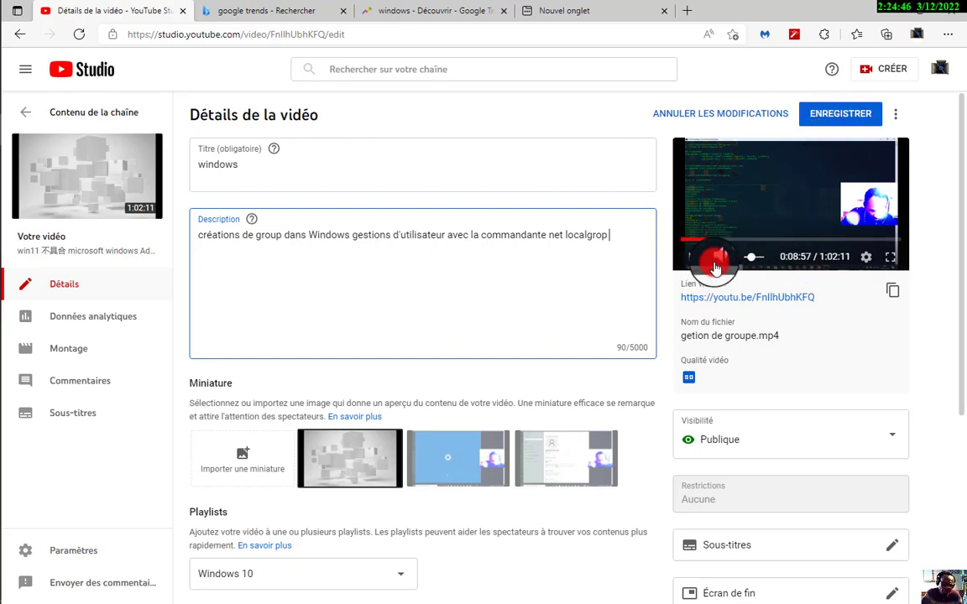
{"action": "left_click", "coordinate": [814, 122]}
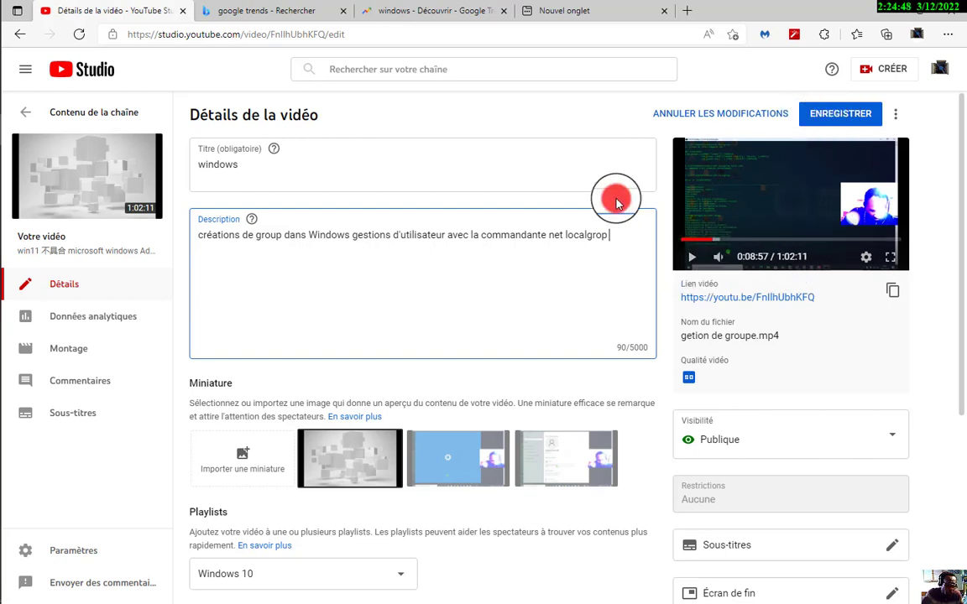
{"action": "left_click", "coordinate": [822, 121]}
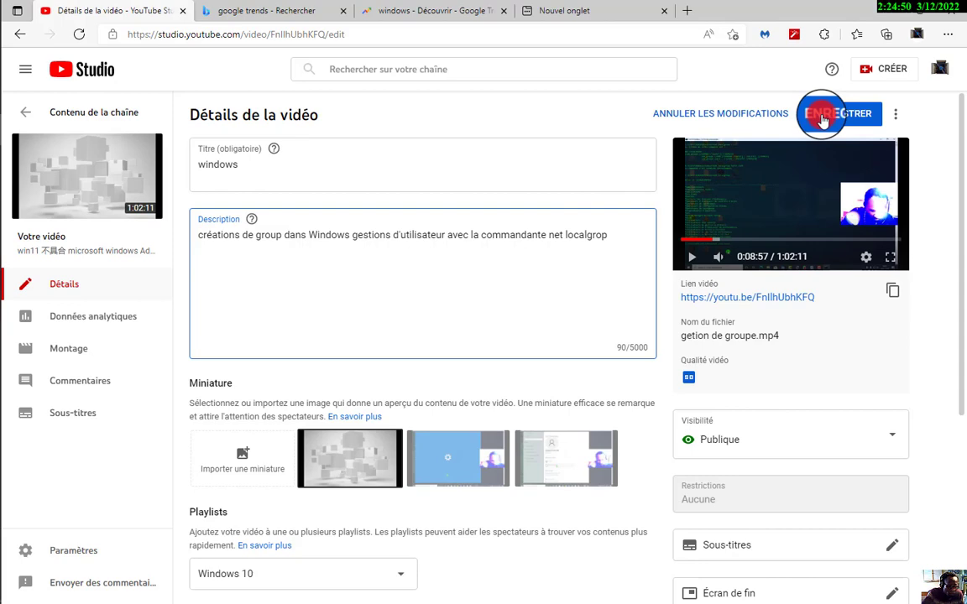
{"action": "left_click", "coordinate": [823, 121]}
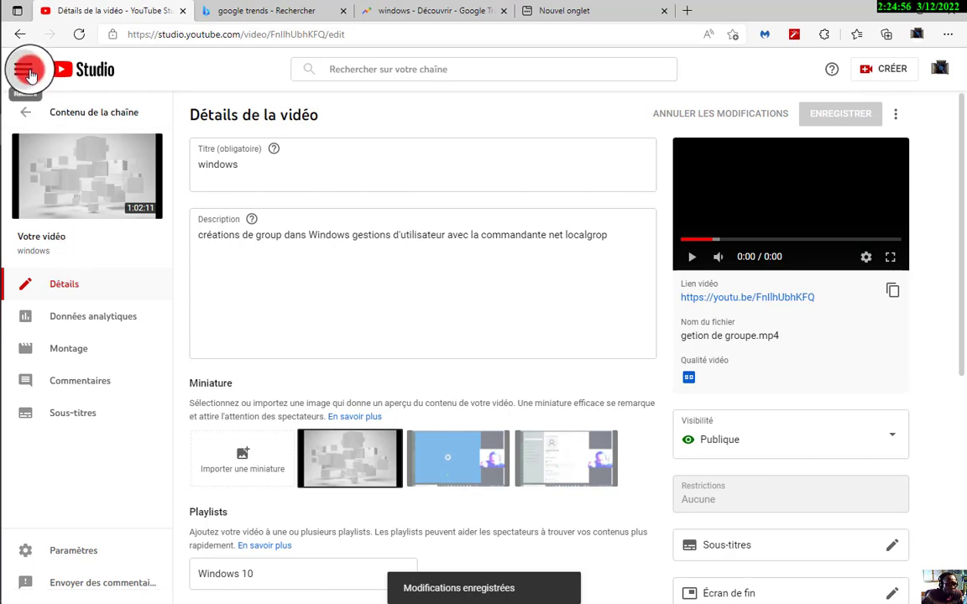
{"action": "left_click", "coordinate": [32, 73]}
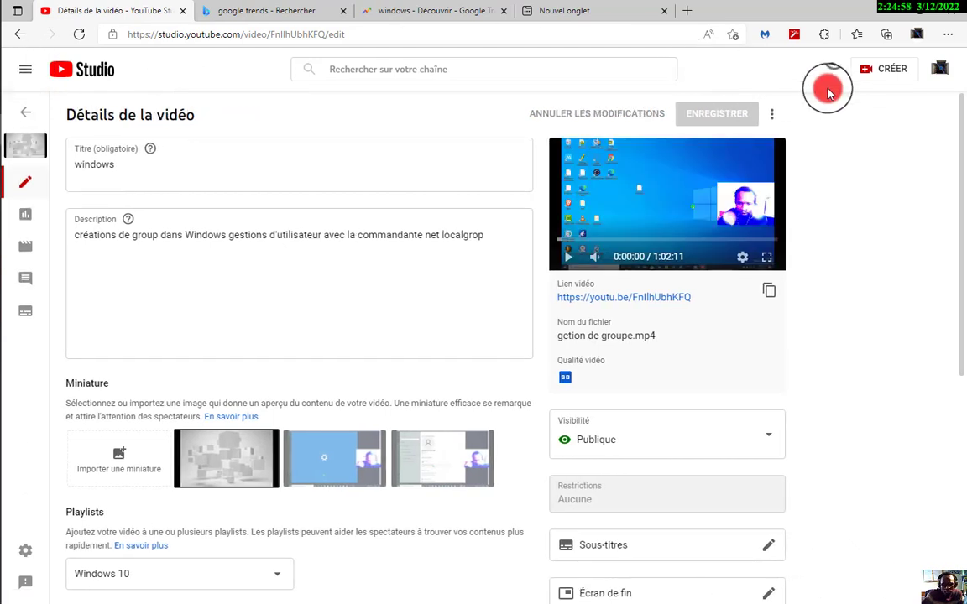
{"action": "left_click", "coordinate": [936, 70]}
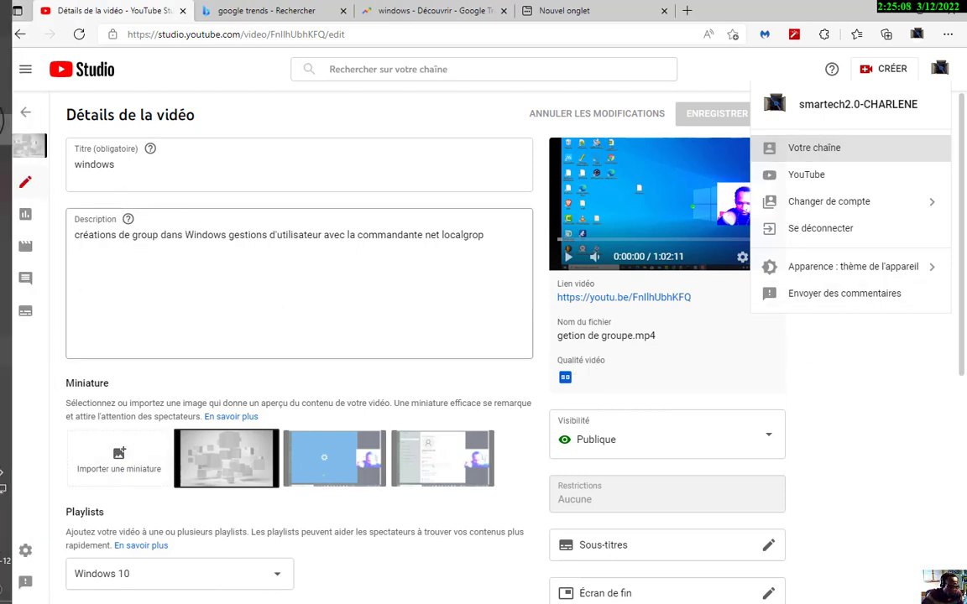
{"action": "left_click", "coordinate": [29, 74]}
{"action": "left_click", "coordinate": [29, 73]}
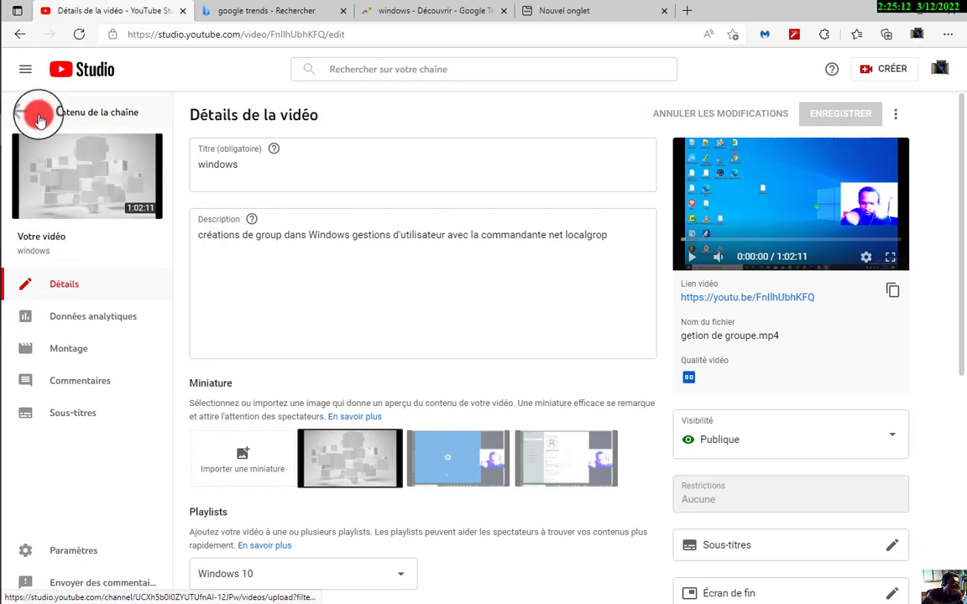
Leave the video details for the channel dashboard and examine its latest video performance, analytics, uploaded videos, comments and recent subscribers
{"action": "left_click", "coordinate": [39, 118]}
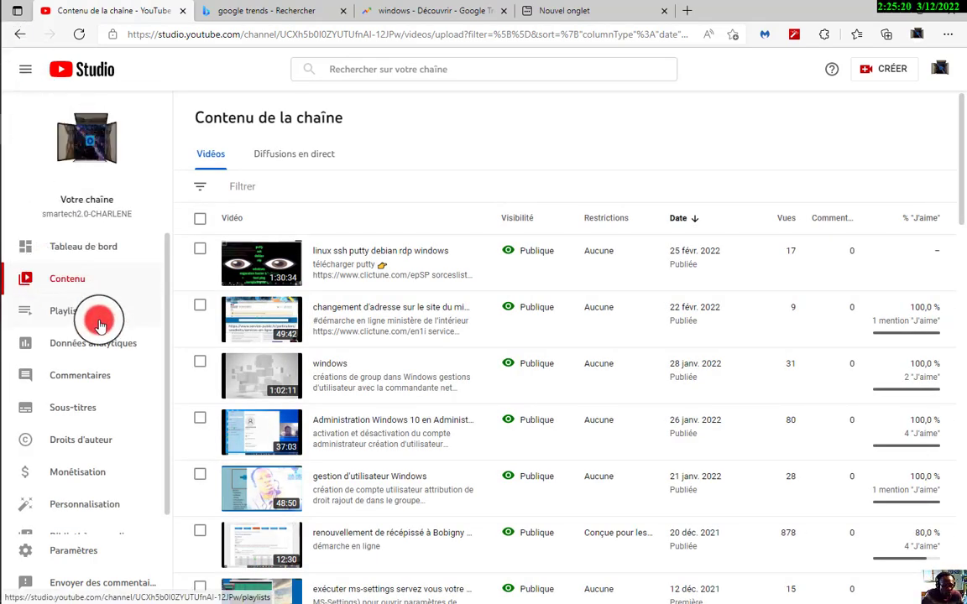
{"action": "left_click", "coordinate": [72, 250]}
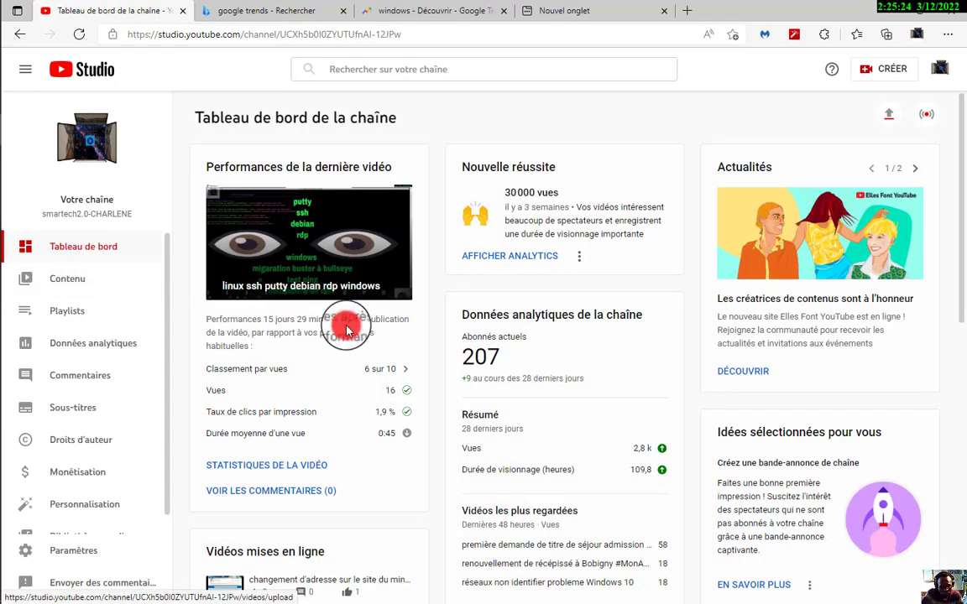
{"action": "scroll", "coordinate": [354, 367], "scroll_direction": "down", "scroll_amount": 1}
{"action": "scroll", "coordinate": [354, 367], "scroll_direction": "down", "scroll_amount": 1}
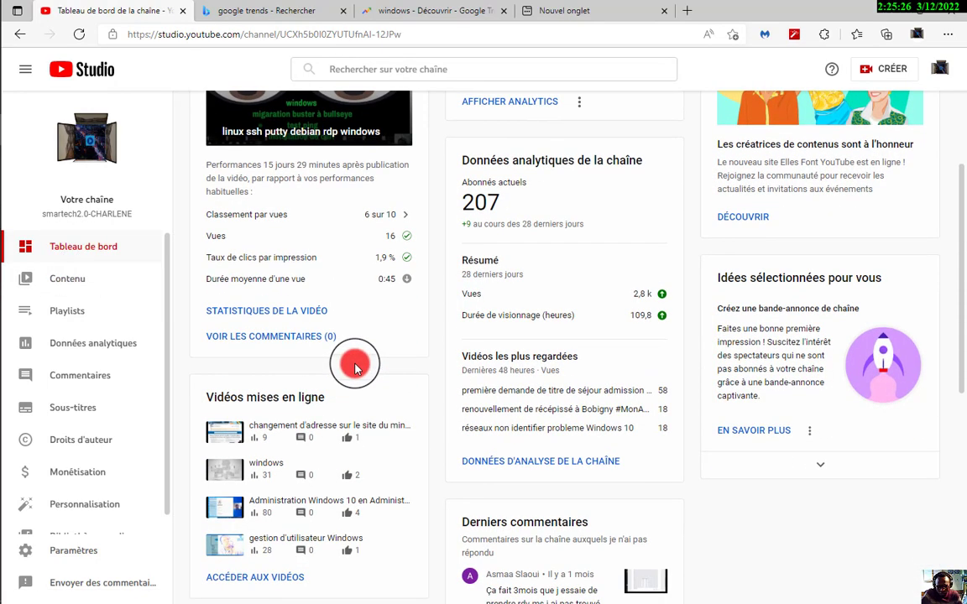
{"action": "scroll", "coordinate": [354, 366], "scroll_direction": "down", "scroll_amount": 1}
{"action": "scroll", "coordinate": [352, 366], "scroll_direction": "down", "scroll_amount": 2}
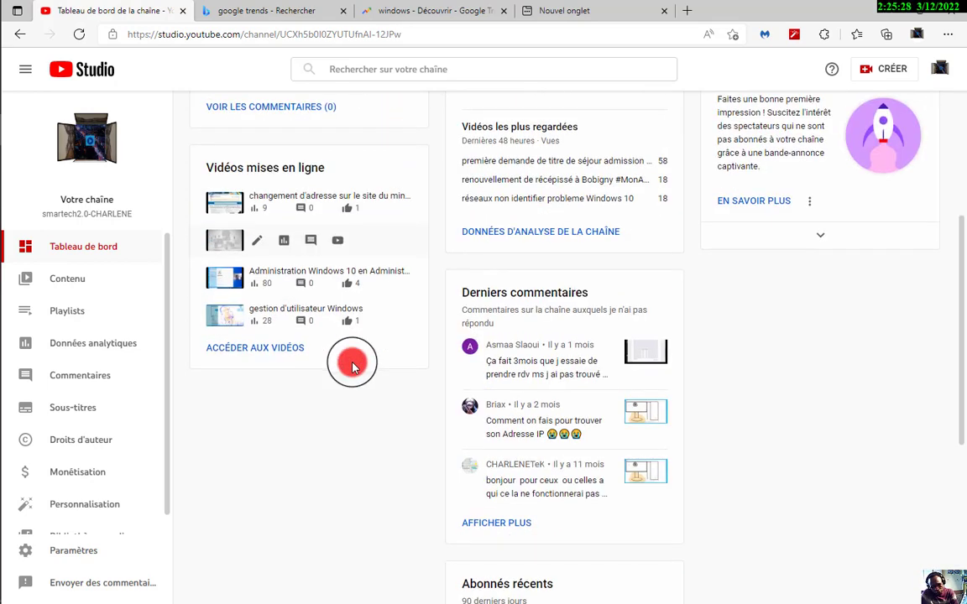
{"action": "scroll", "coordinate": [352, 367], "scroll_direction": "down", "scroll_amount": 1}
{"action": "middle_click", "coordinate": [352, 367]}
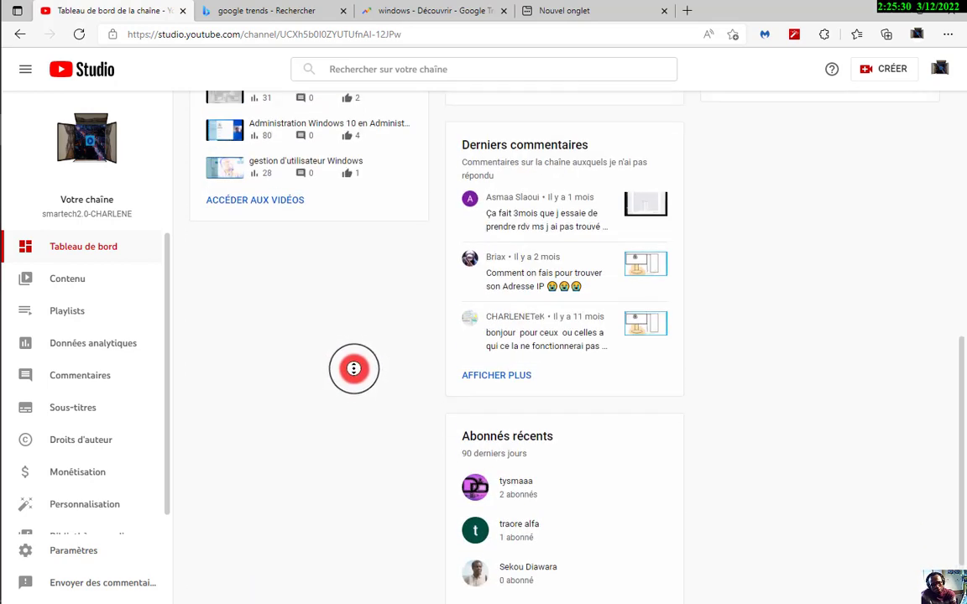
{"action": "left_click", "coordinate": [353, 372]}
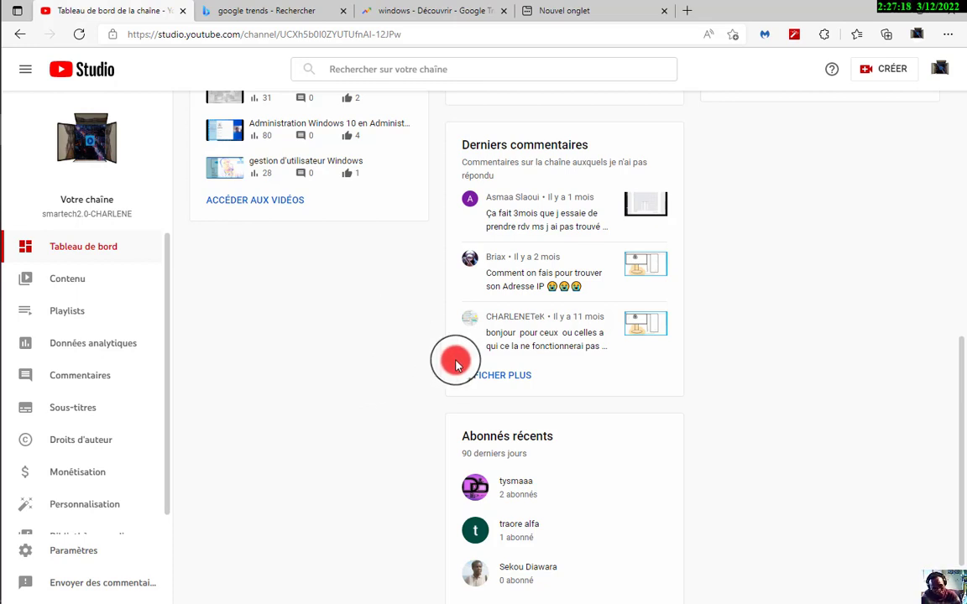
{"action": "scroll", "coordinate": [453, 362], "scroll_direction": "down", "scroll_amount": 1}
{"action": "scroll", "coordinate": [431, 371], "scroll_direction": "up", "scroll_amount": 3}
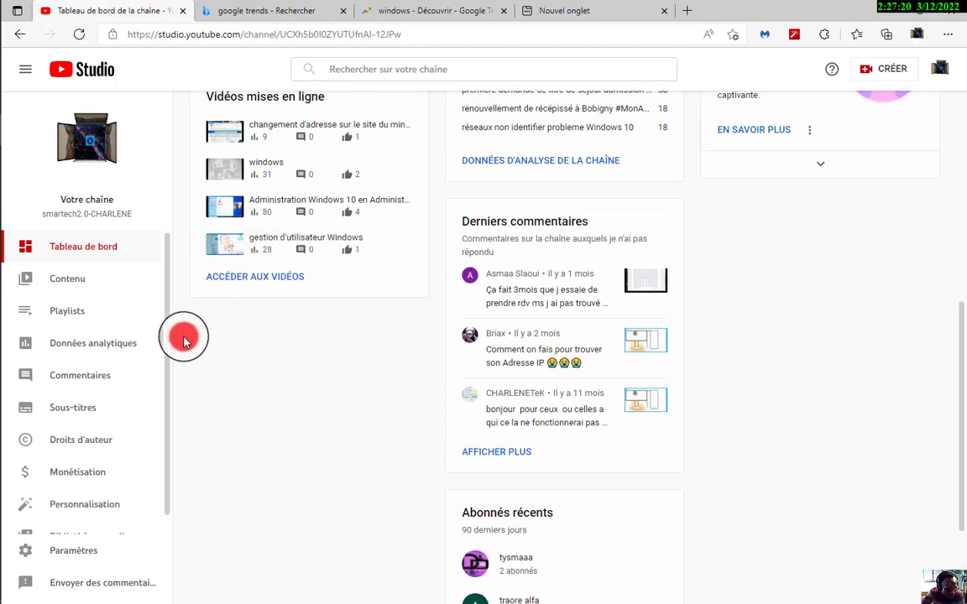
{"action": "scroll", "coordinate": [122, 401], "scroll_direction": "down", "scroll_amount": 1}
{"action": "scroll", "coordinate": [99, 419], "scroll_direction": "up", "scroll_amount": 1}
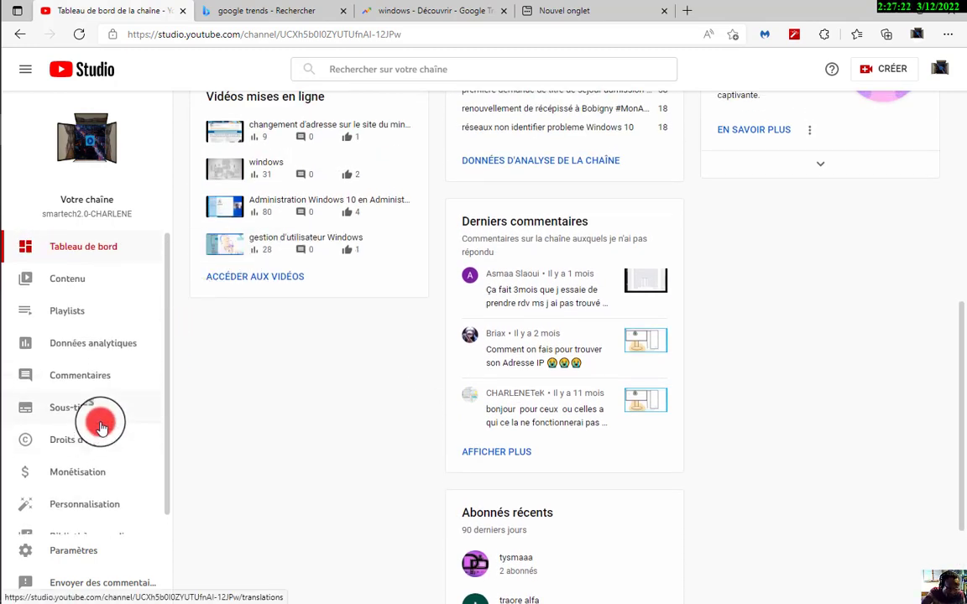
{"action": "scroll", "coordinate": [103, 424], "scroll_direction": "down", "scroll_amount": 1}
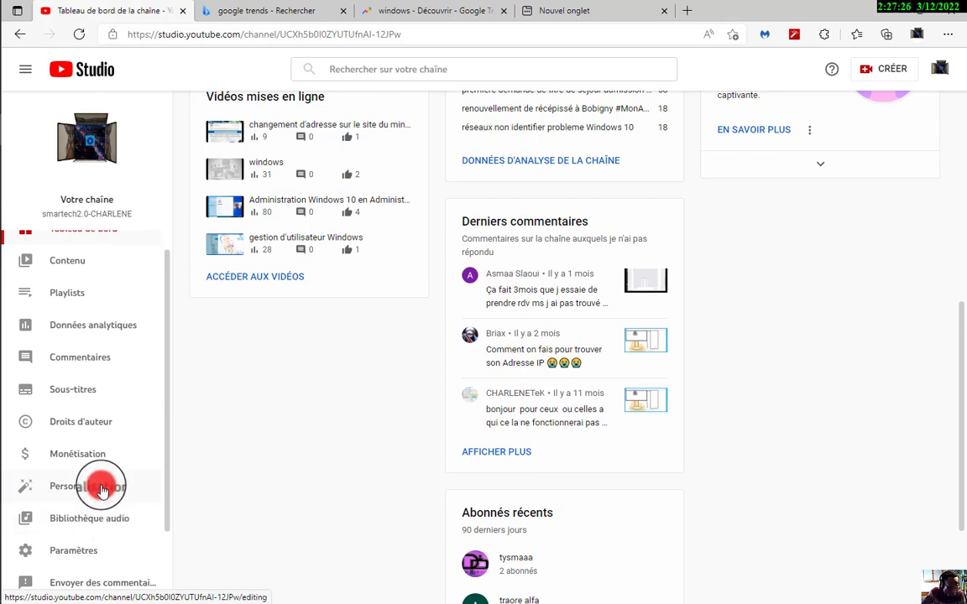
{"action": "scroll", "coordinate": [99, 485], "scroll_direction": "up", "scroll_amount": 1}
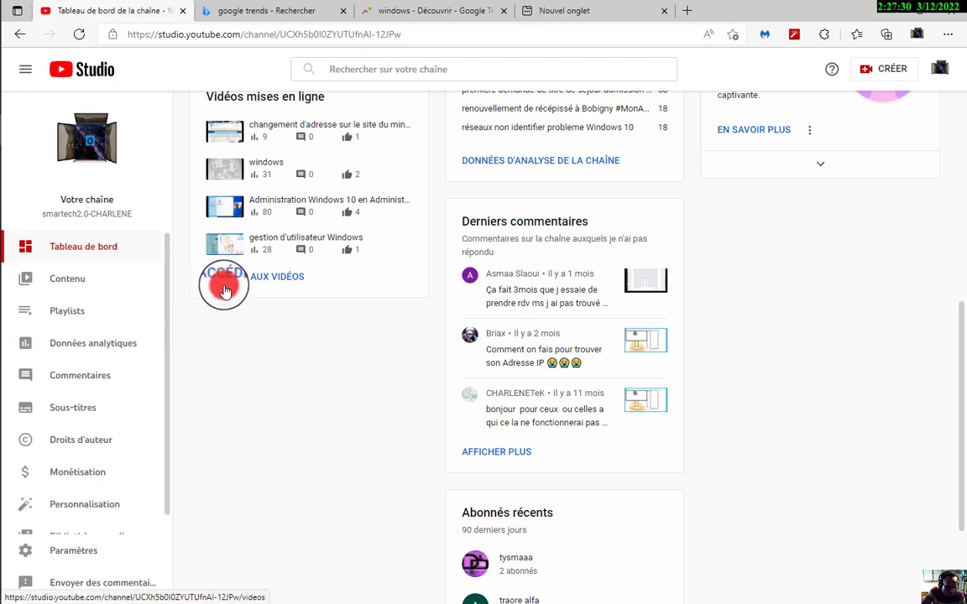
{"action": "scroll", "coordinate": [225, 289], "scroll_direction": "up", "scroll_amount": 3}
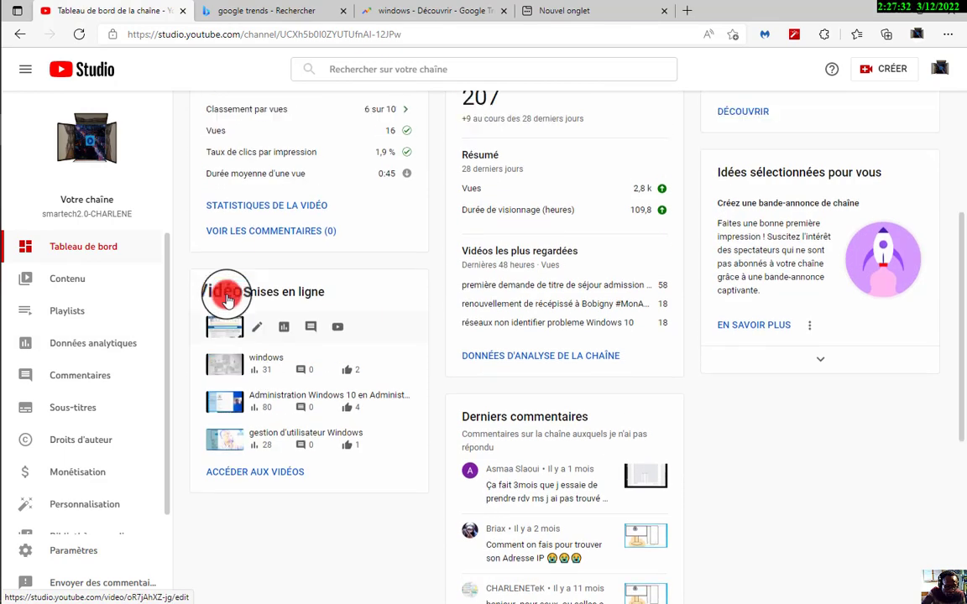
{"action": "scroll", "coordinate": [227, 298], "scroll_direction": "up", "scroll_amount": 4}
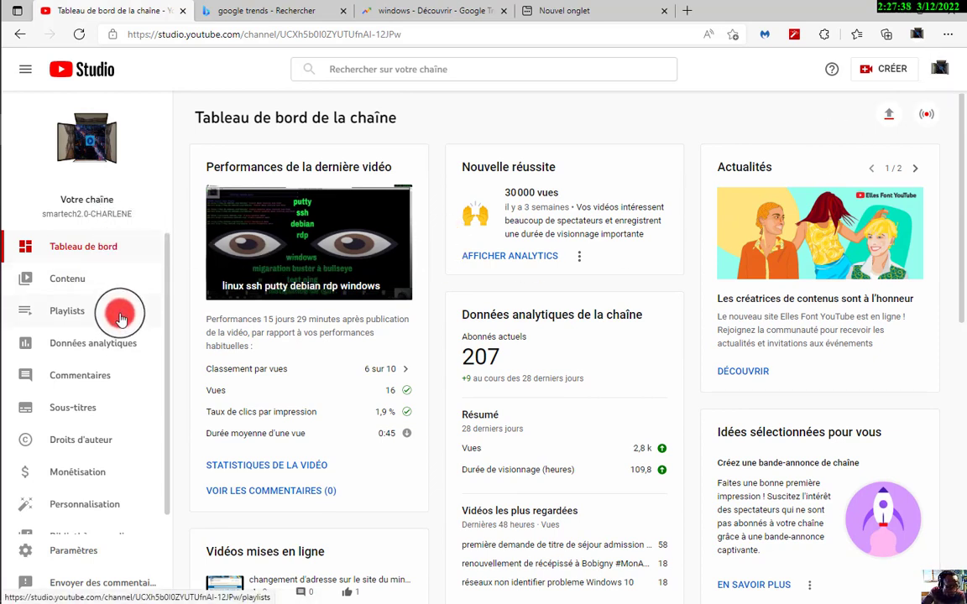
{"action": "scroll", "coordinate": [118, 336], "scroll_direction": "down", "scroll_amount": 1}
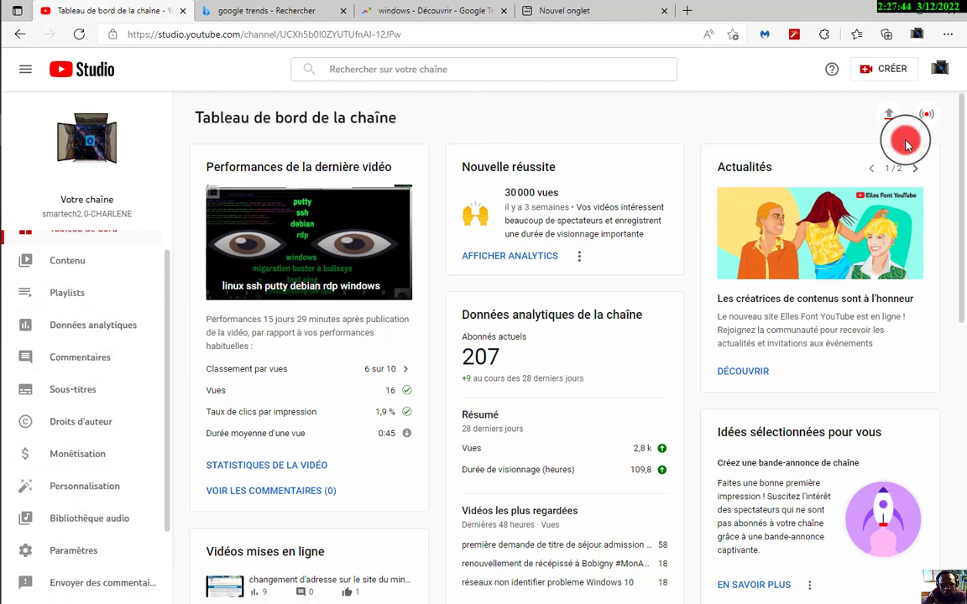
Open the channel's public YouTube page from the account options
{"action": "left_click", "coordinate": [941, 72]}
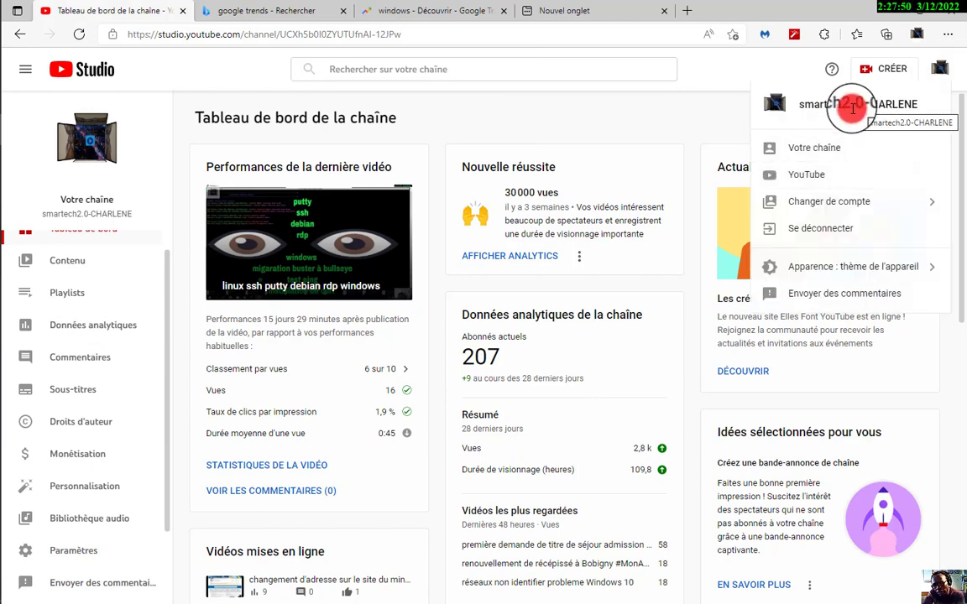
{"action": "left_click", "coordinate": [821, 151]}
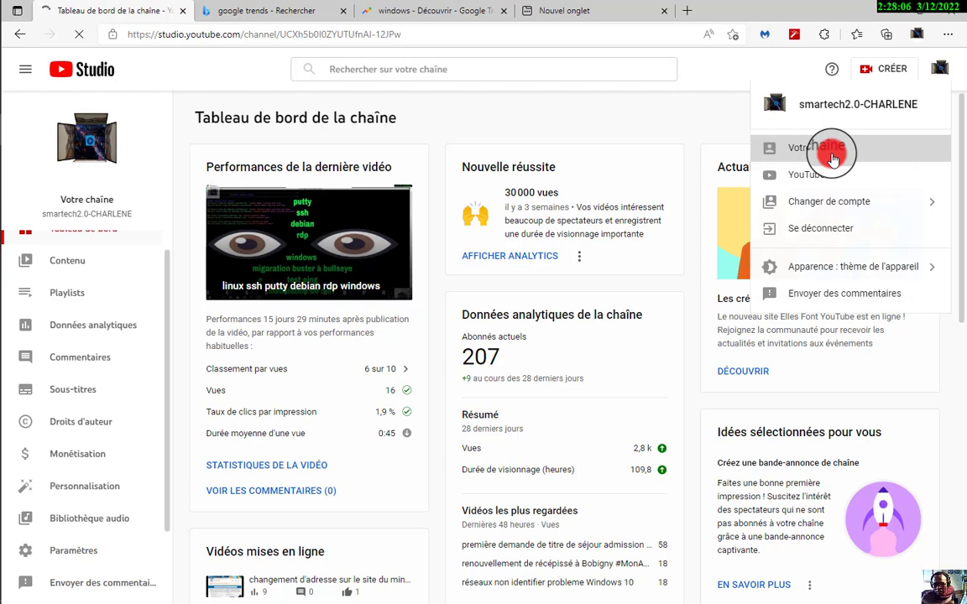
{"action": "left_click_drag", "start_coordinate": [831, 158], "coordinate": [168, 14]}
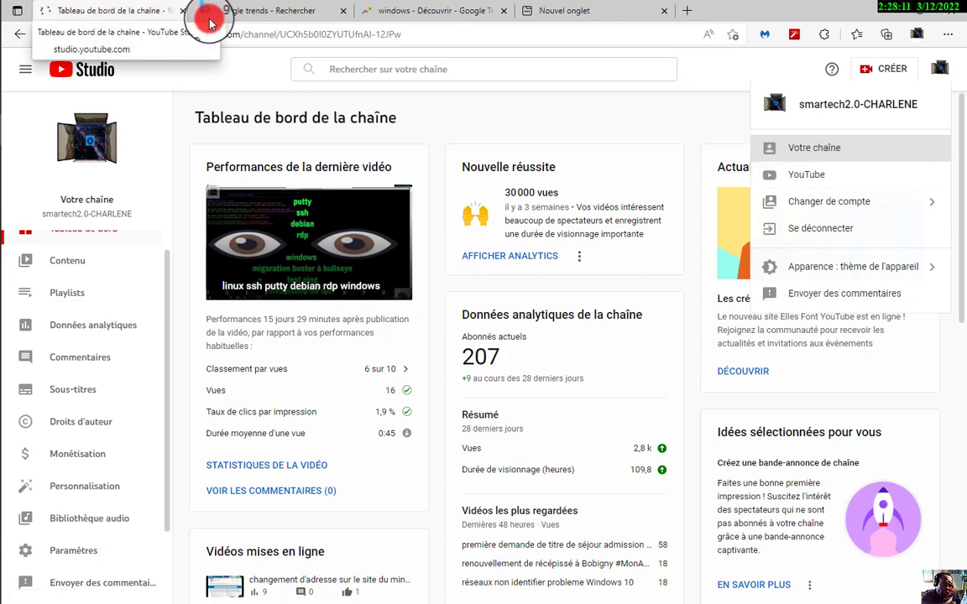
Close the Google Trends search results, the blank page and the Google Trends page, keeping only the YouTube page open
{"action": "left_click", "coordinate": [321, 14]}
{"action": "left_click", "coordinate": [343, 11]}
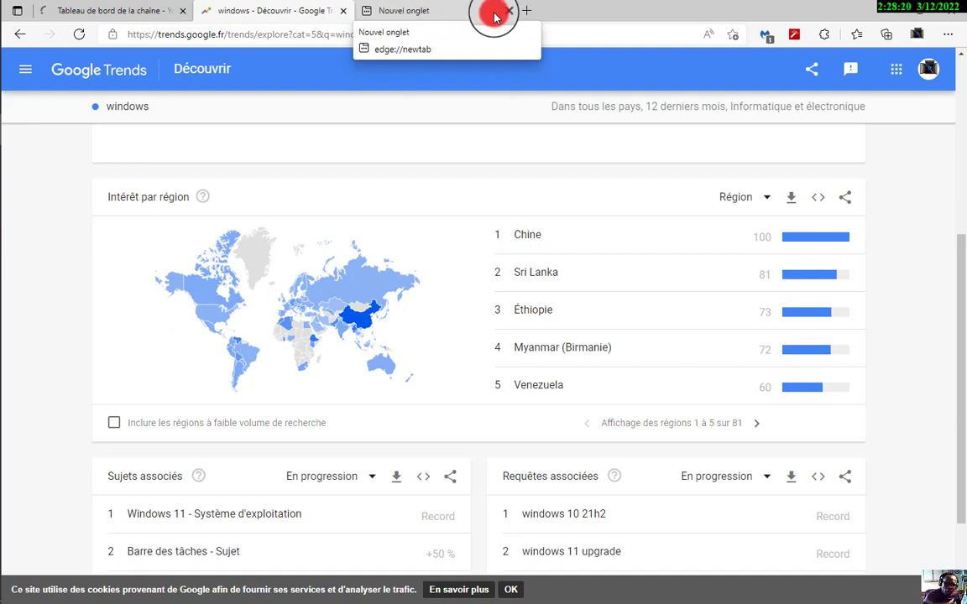
{"action": "left_click", "coordinate": [342, 10]}
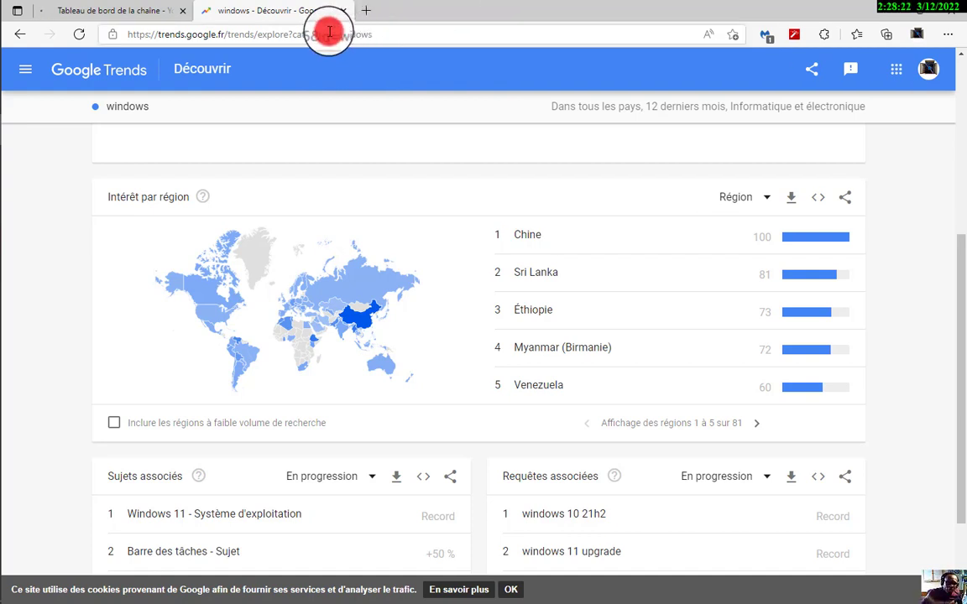
{"action": "left_click", "coordinate": [343, 10]}
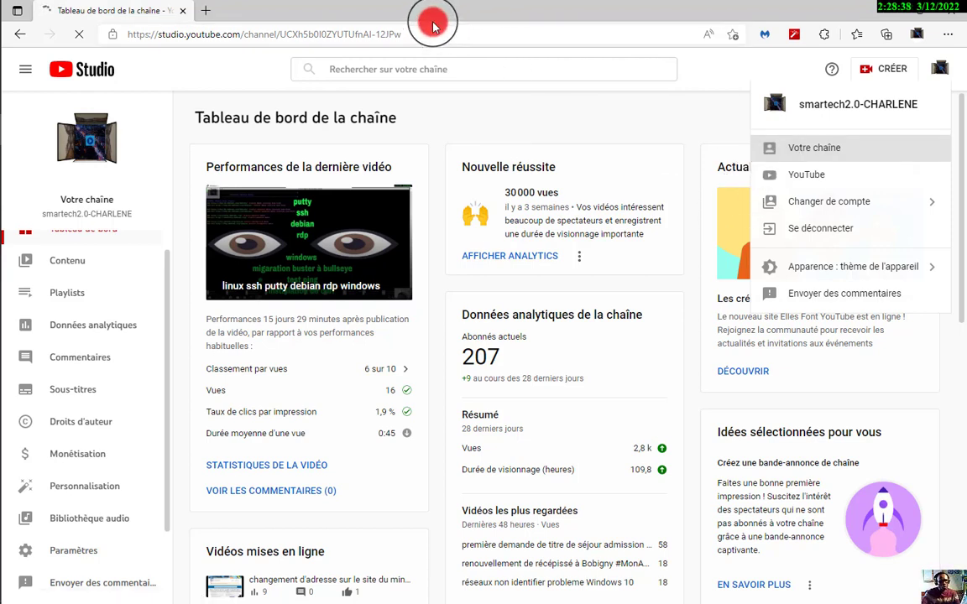
Open the Google account management page for the channel's account and highlight part of the account name in the welcome heading
{"action": "mouse_move", "coordinate": [7, 298]}
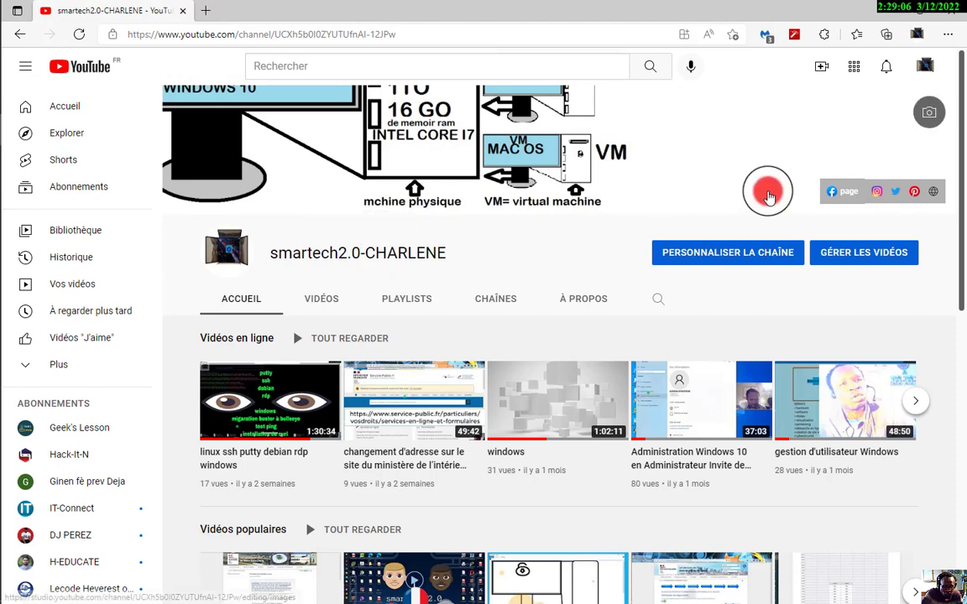
{"action": "left_click", "coordinate": [924, 67]}
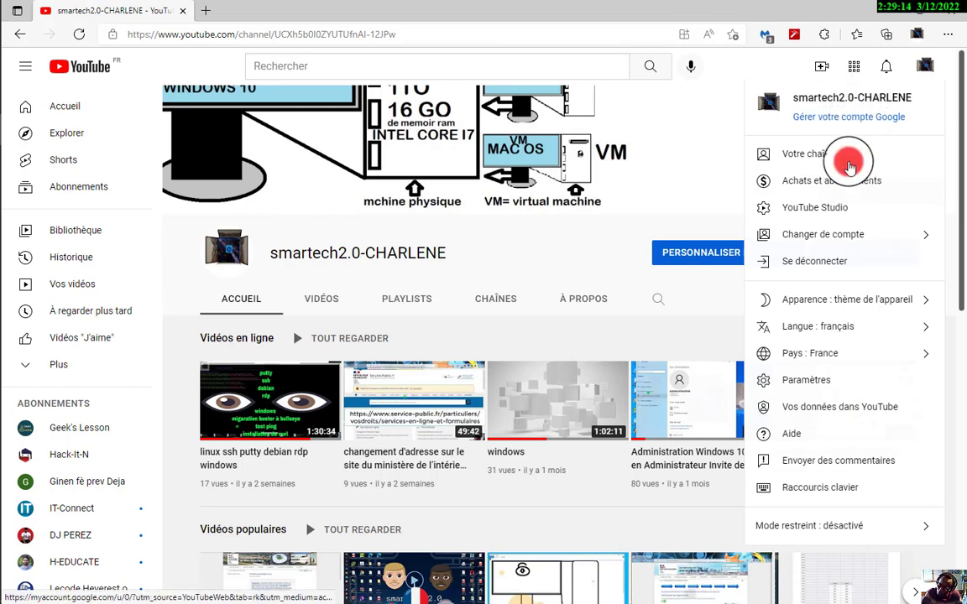
{"action": "left_click", "coordinate": [862, 117]}
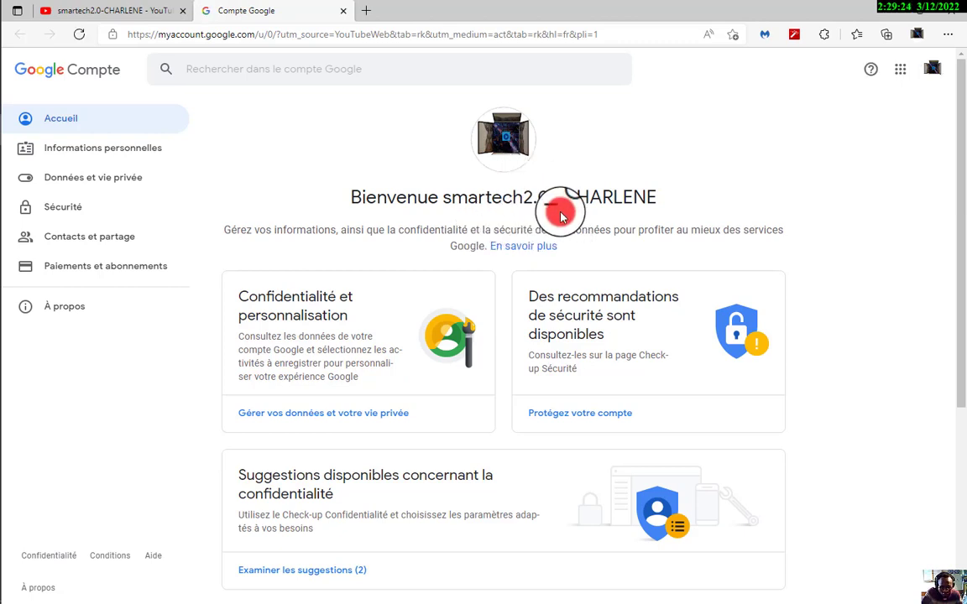
{"action": "left_click_drag", "start_coordinate": [442, 195], "coordinate": [590, 201]}
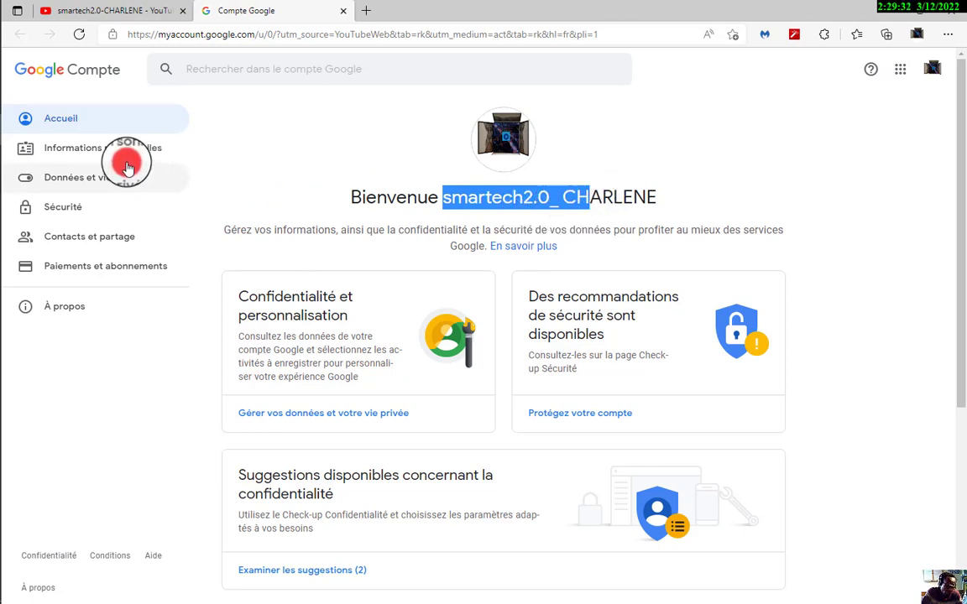
{"action": "left_click", "coordinate": [879, 13]}
{"action": "left_click", "coordinate": [386, 175]}
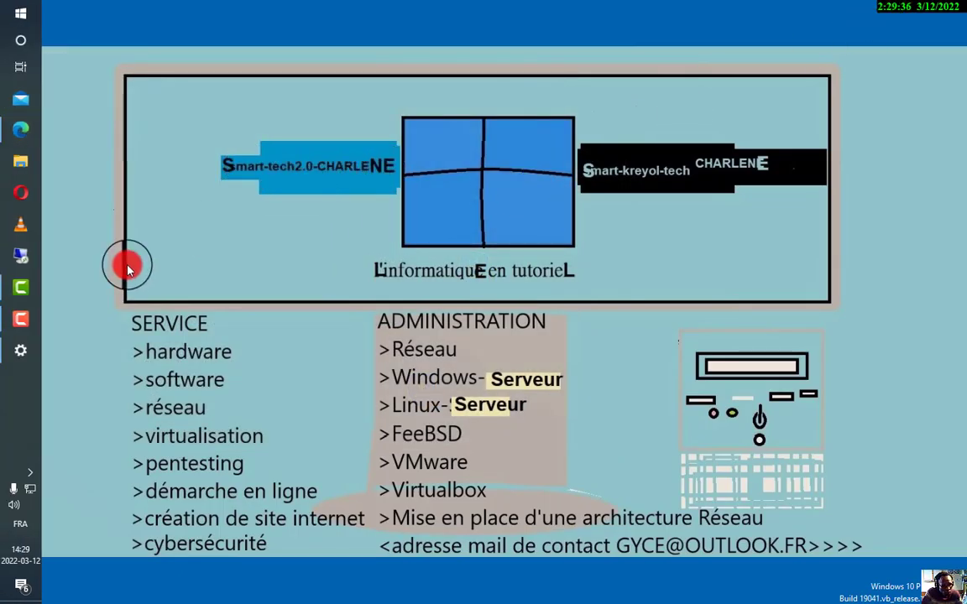
{"action": "left_click", "coordinate": [21, 351]}
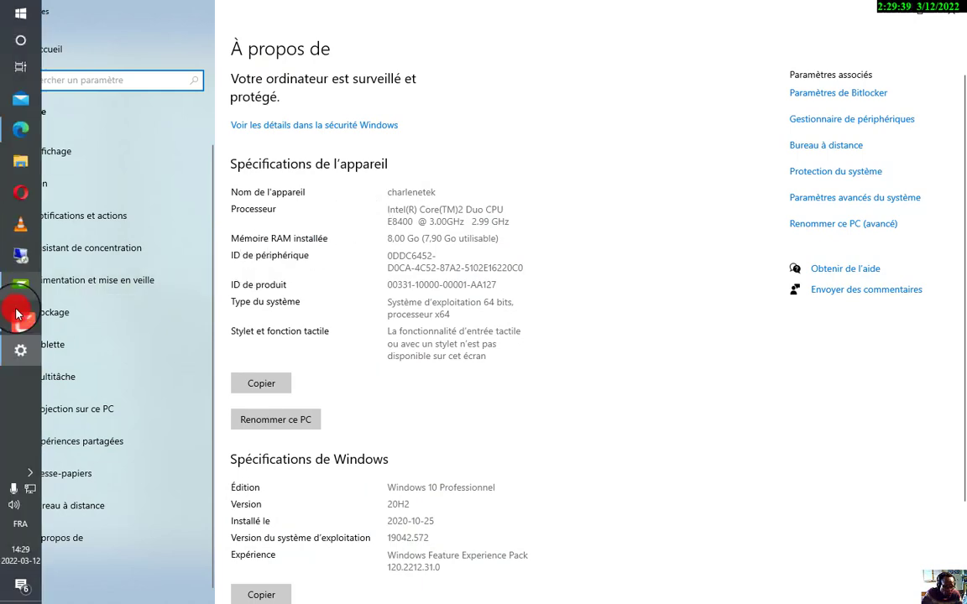
{"action": "left_click", "coordinate": [21, 130]}
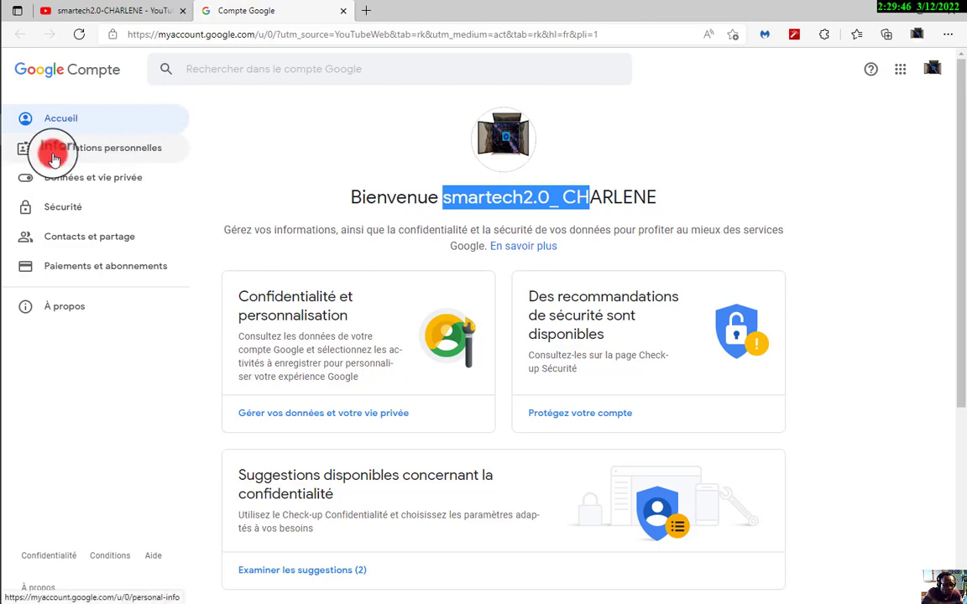
Open the account's name for editing from the personal information page and highlight the current first name and surname
{"action": "left_click", "coordinate": [108, 151]}
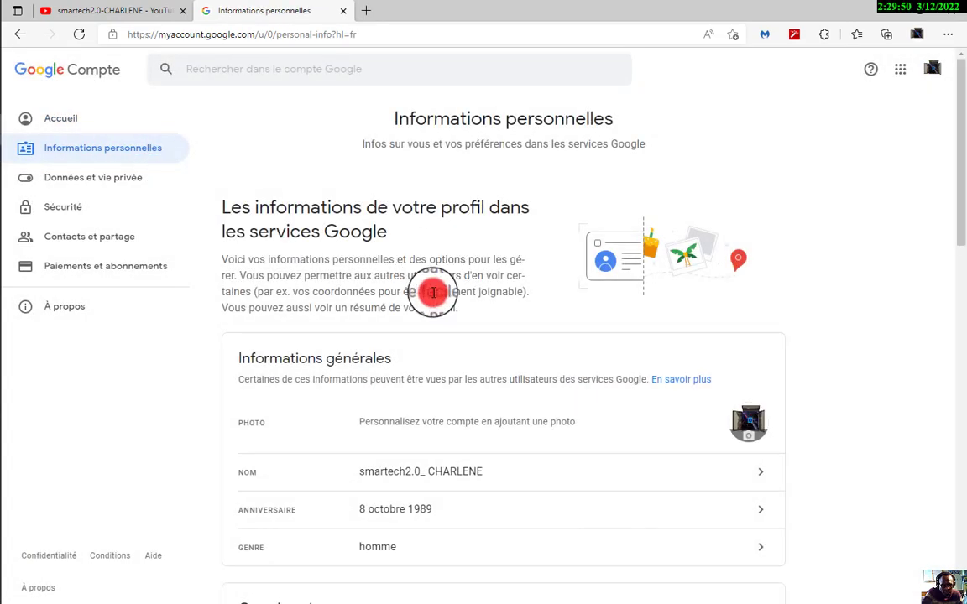
{"action": "scroll", "coordinate": [432, 291], "scroll_direction": "down", "scroll_amount": 3}
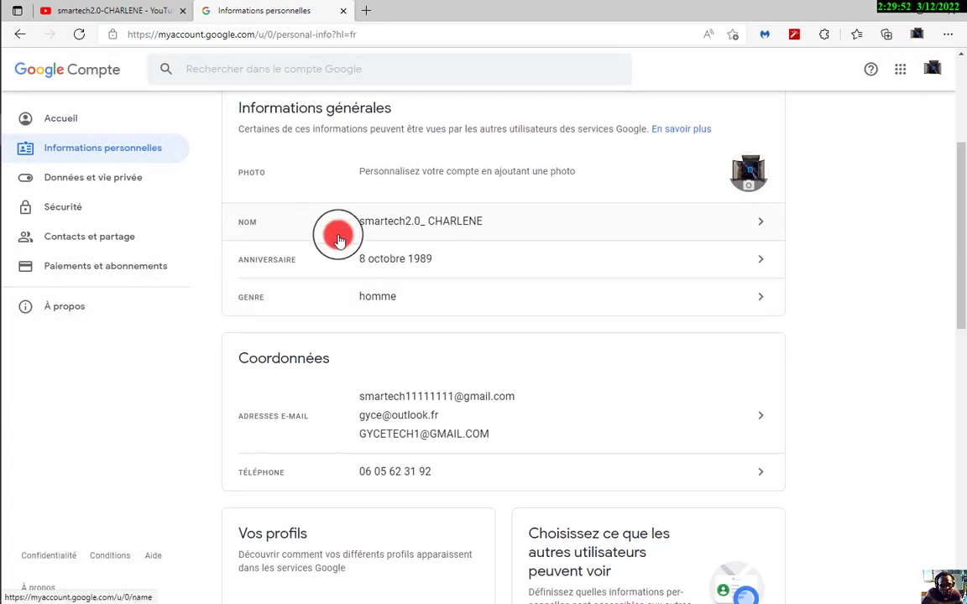
{"action": "left_click", "coordinate": [756, 225]}
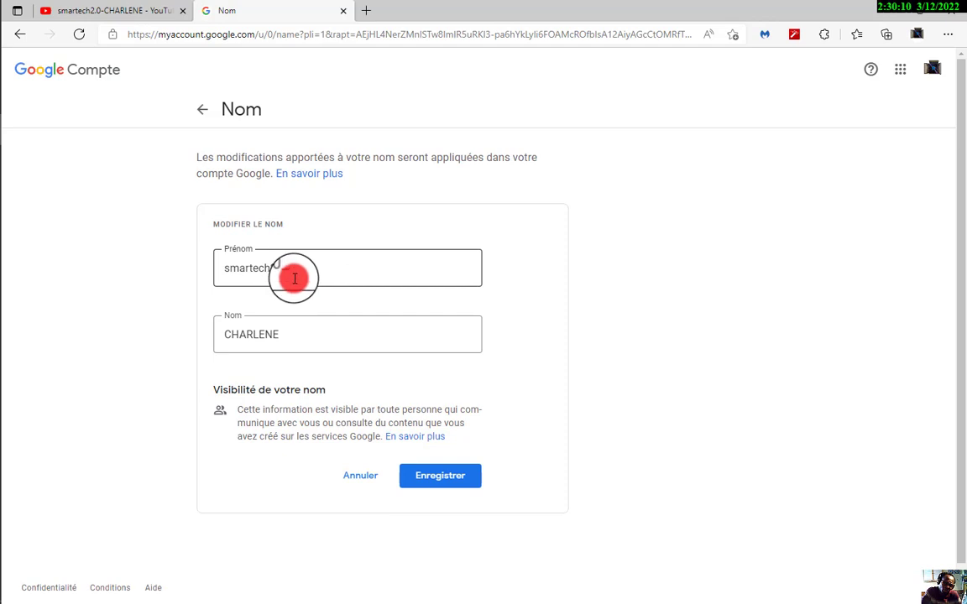
{"action": "left_click_drag", "start_coordinate": [297, 274], "coordinate": [211, 267]}
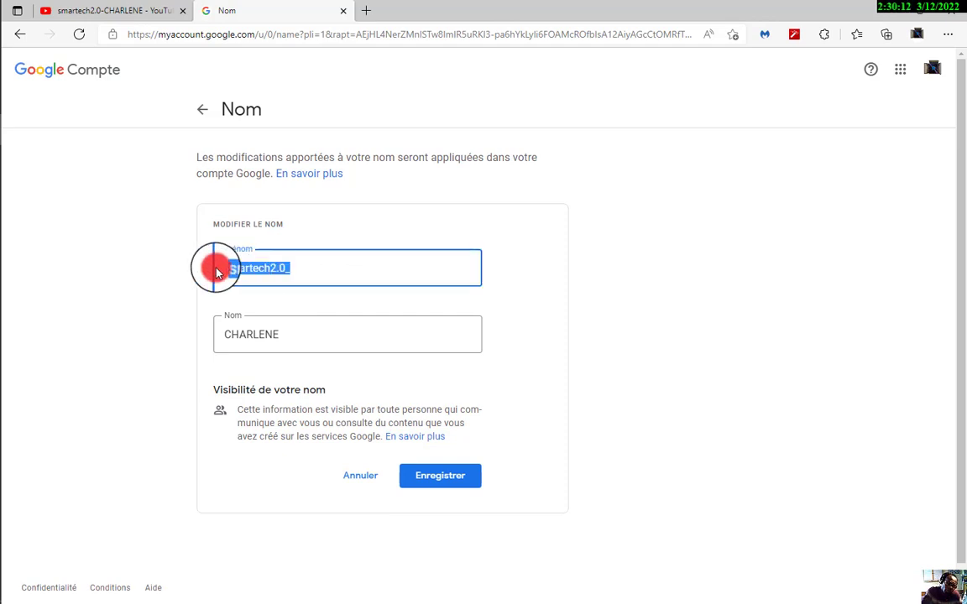
{"action": "left_click", "coordinate": [276, 334]}
{"action": "left_click_drag", "start_coordinate": [276, 336], "coordinate": [221, 336]}
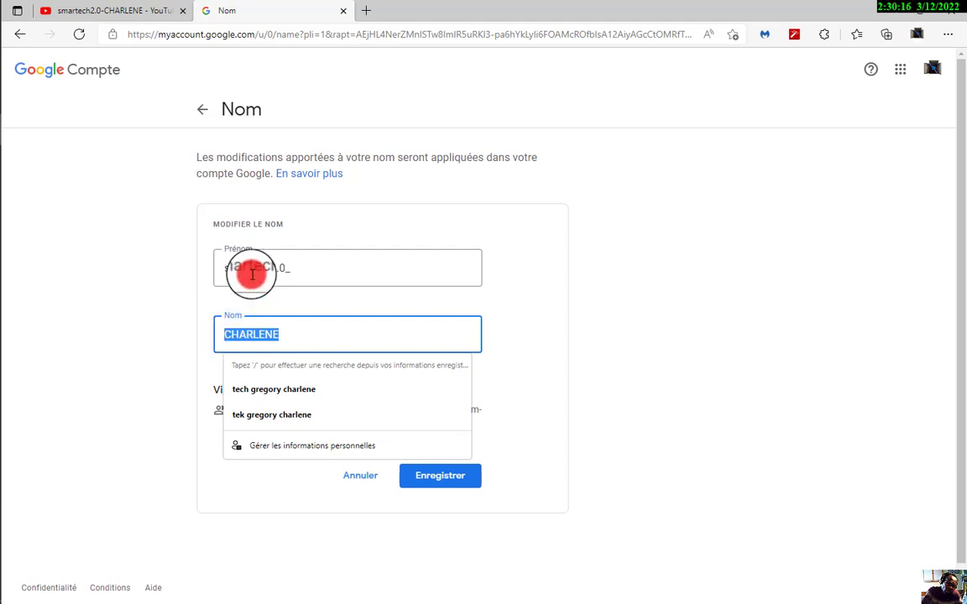
{"action": "left_click_drag", "start_coordinate": [291, 267], "coordinate": [613, 289]}
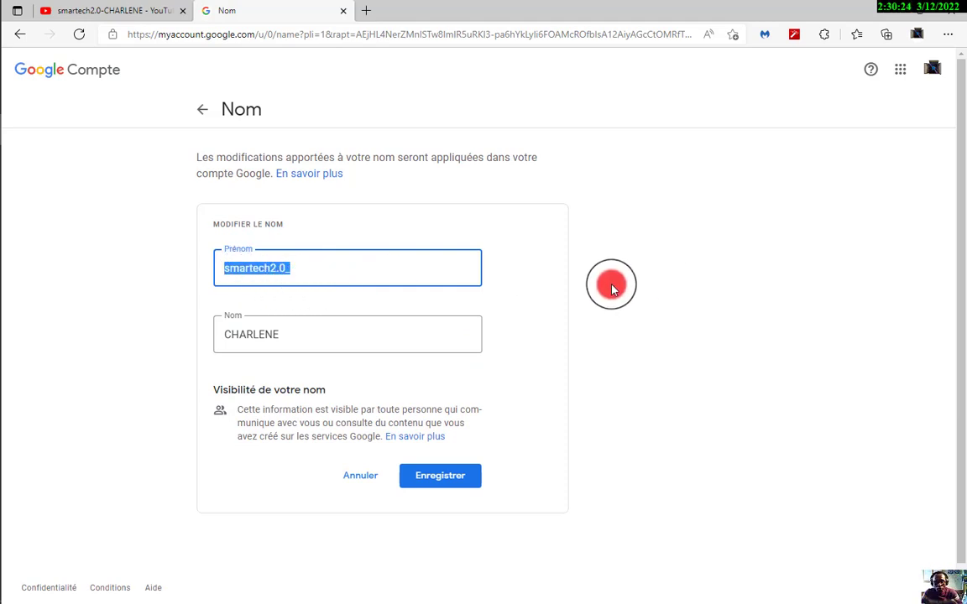
Try to respell the first name as "smart-tech2.0_" by inserting the missing characters after "smart"
{"action": "left_click_drag", "start_coordinate": [613, 289], "coordinate": [246, 267]}
{"action": "left_click", "coordinate": [247, 267]}
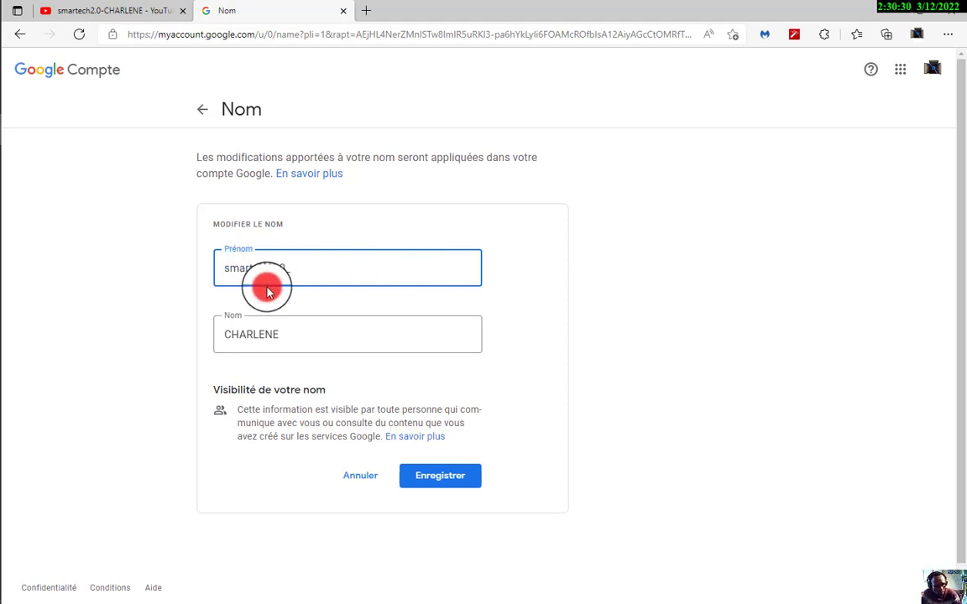
{"action": "type", "text": "t"}
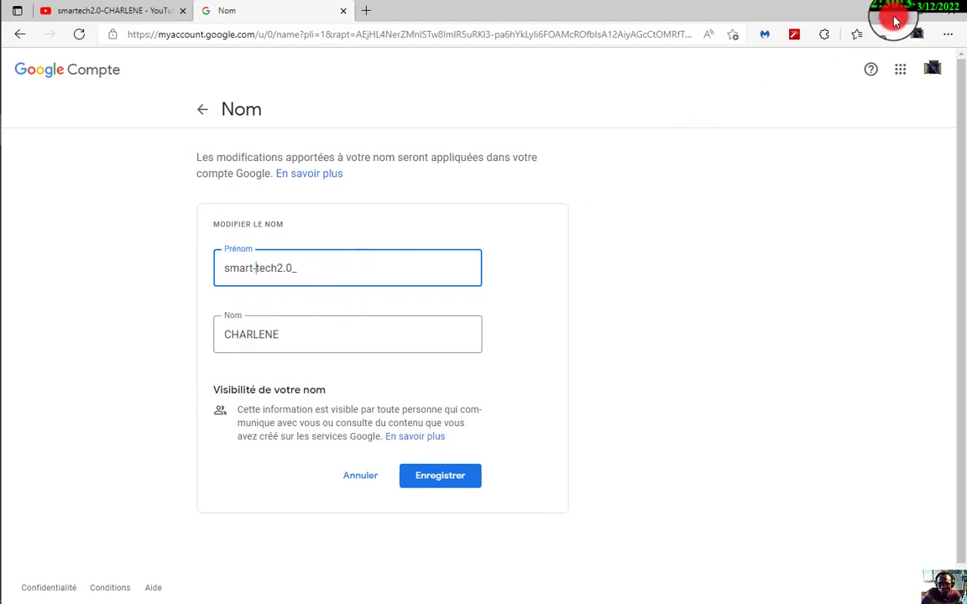
{"action": "key", "text": "super+Pause"}
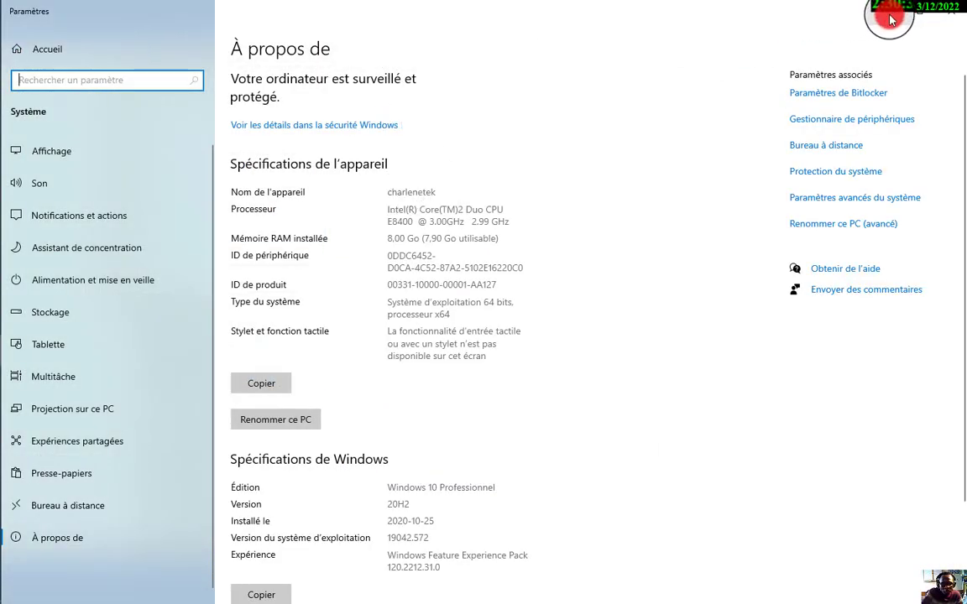
{"action": "left_click", "coordinate": [951, 10]}
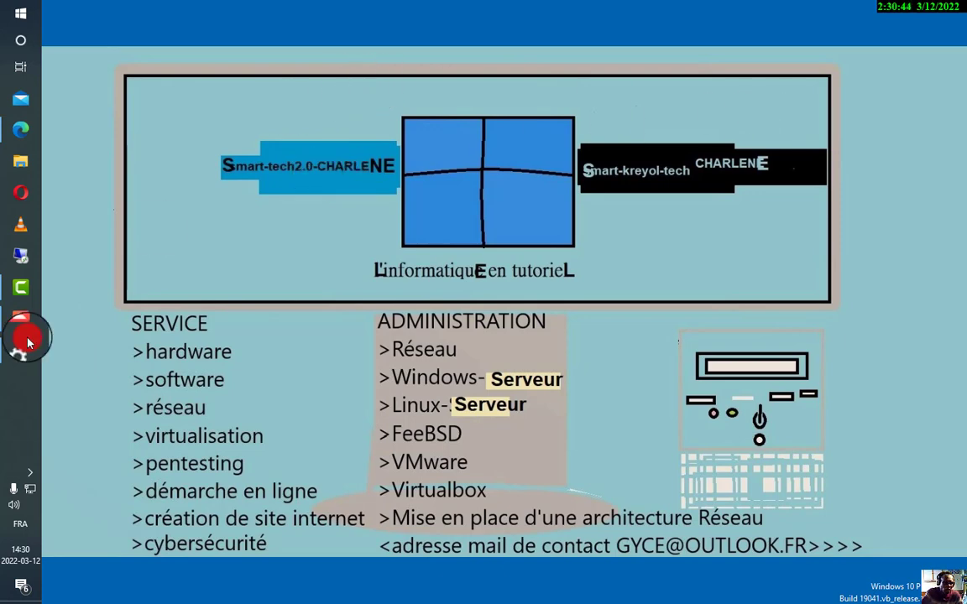
{"action": "left_click", "coordinate": [22, 131]}
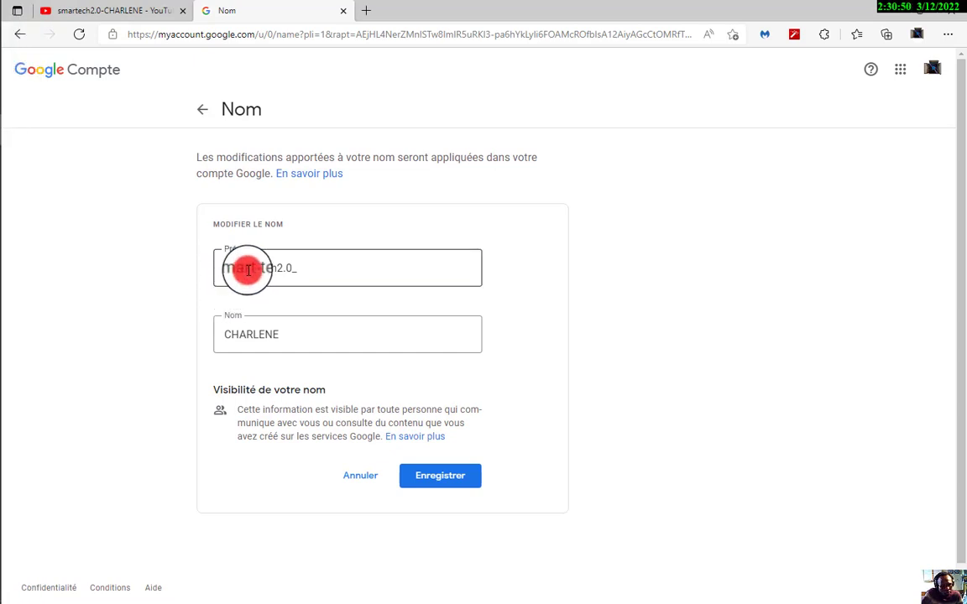
{"action": "left_click_drag", "start_coordinate": [251, 269], "coordinate": [297, 270]}
{"action": "key", "text": "BackSpace"}
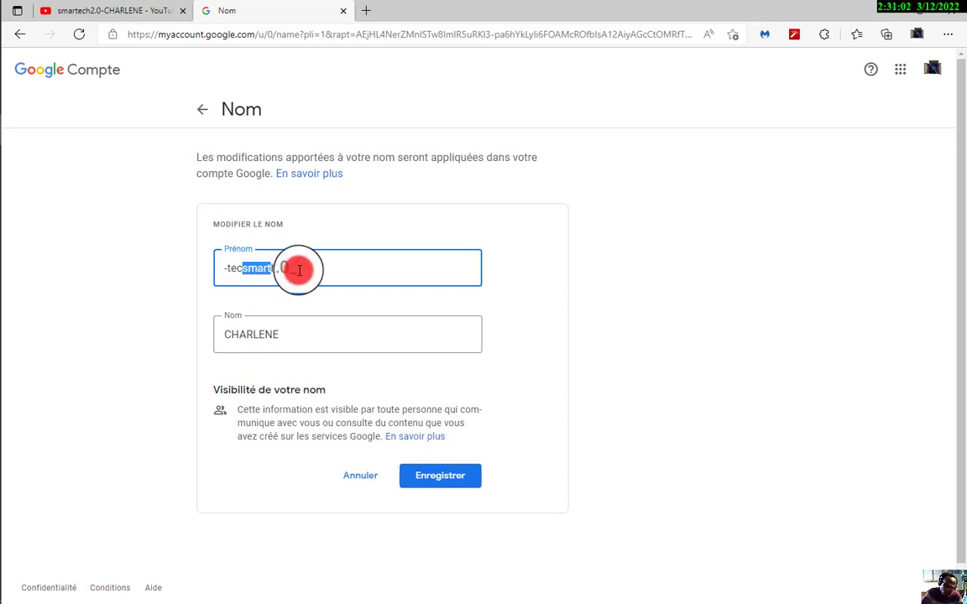
{"action": "type", "text": "2.0"}
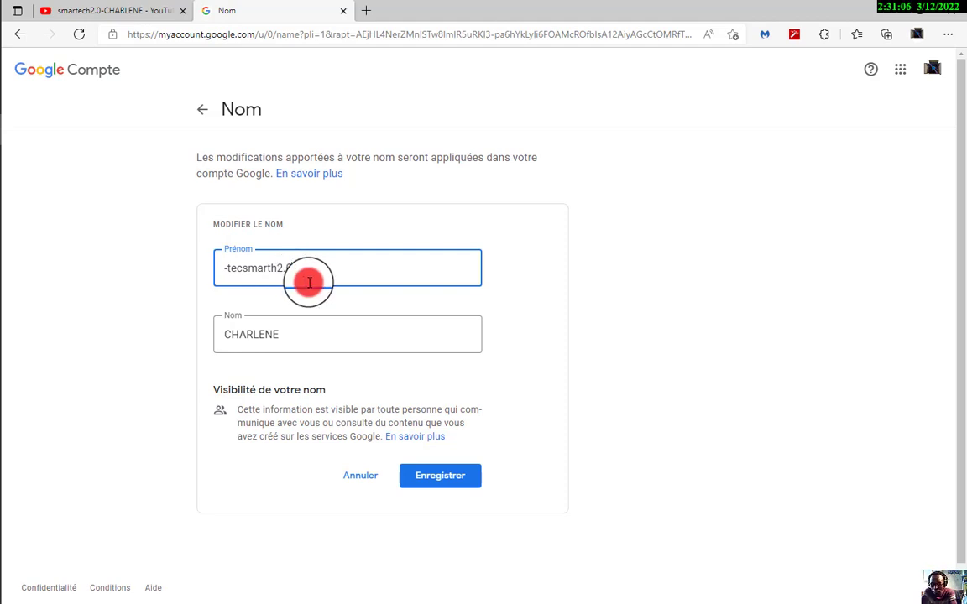
{"action": "type", "text": "-"}
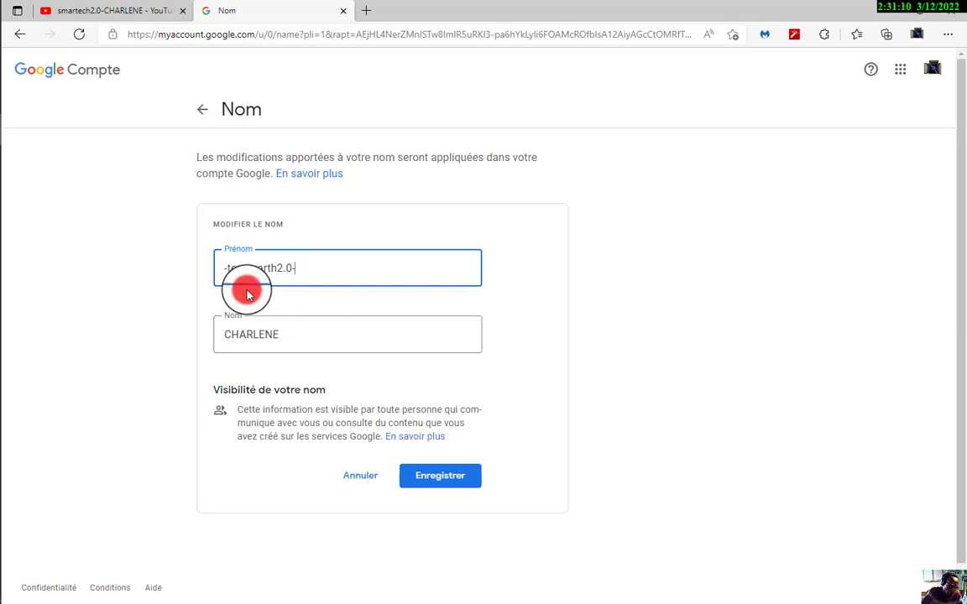
{"action": "left_click", "coordinate": [228, 268]}
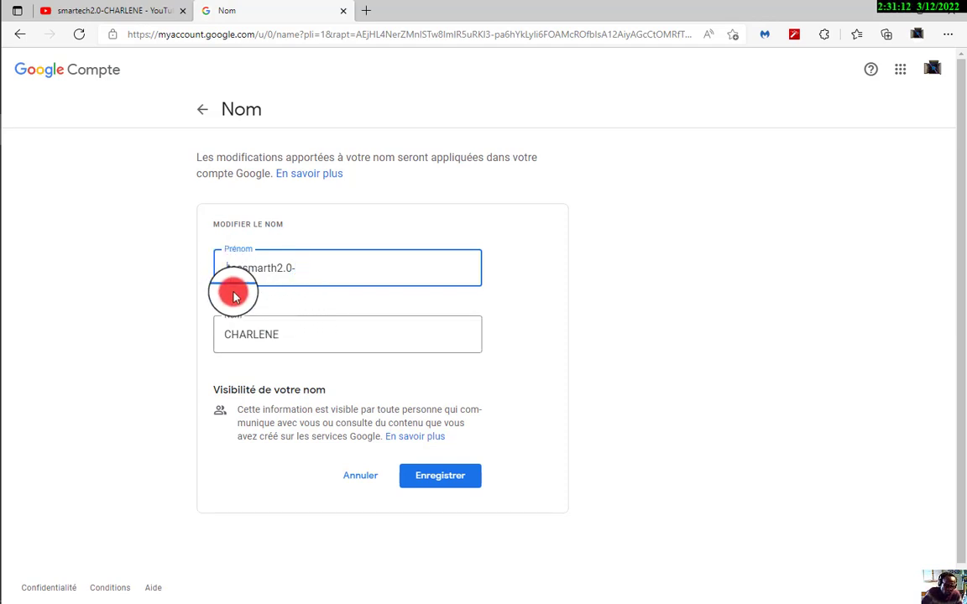
{"action": "key", "text": "Delete"}
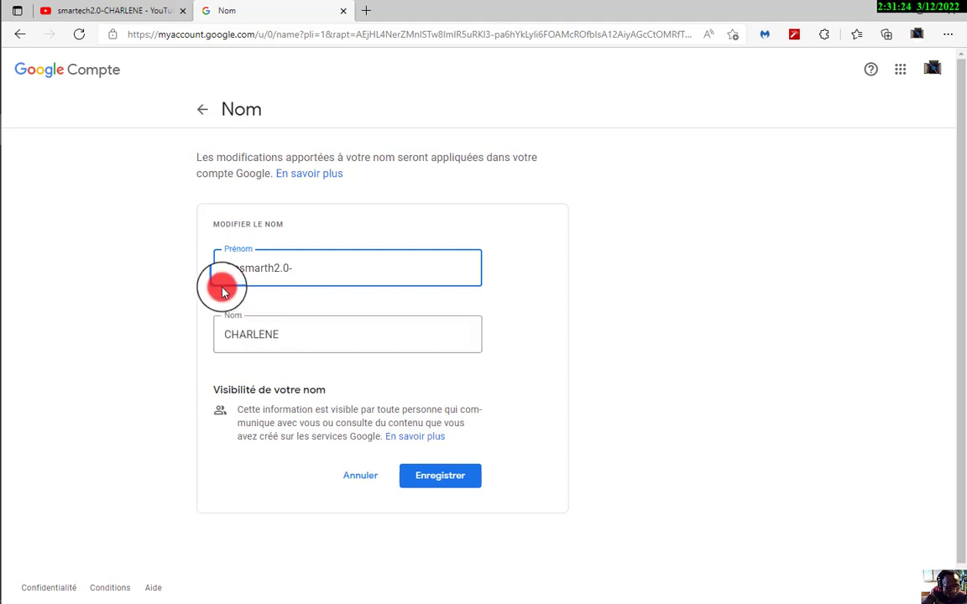
{"action": "type", "text": "tec"}
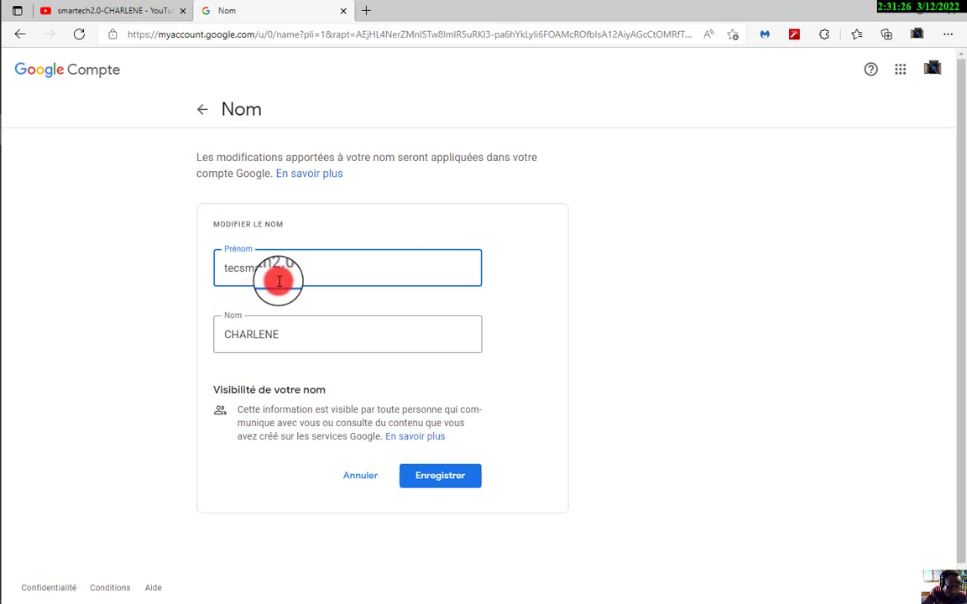
{"action": "left_click", "coordinate": [278, 281]}
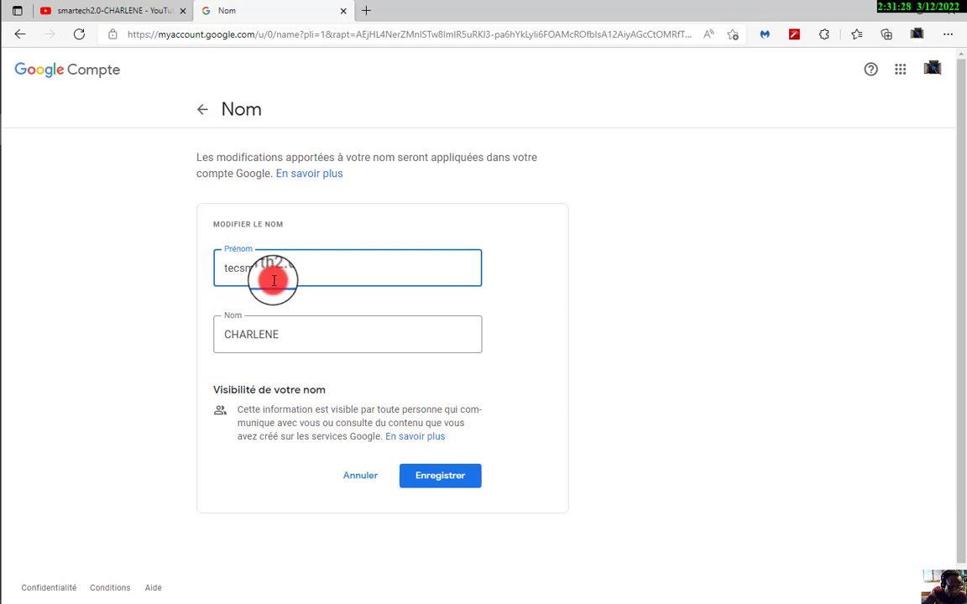
{"action": "key", "text": "BackSpace"}
{"action": "key", "text": "BackSpace"}
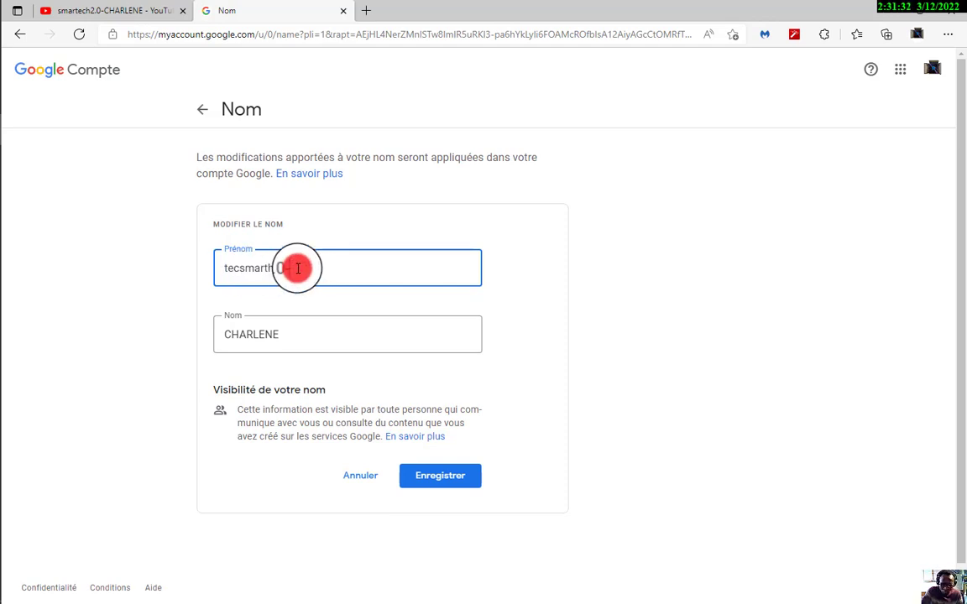
Replace the whole first name with "smart-tech2.0-", check both name fields and submit the change
{"action": "key", "text": "ctrl+a"}
{"action": "key", "text": "BackSpace"}
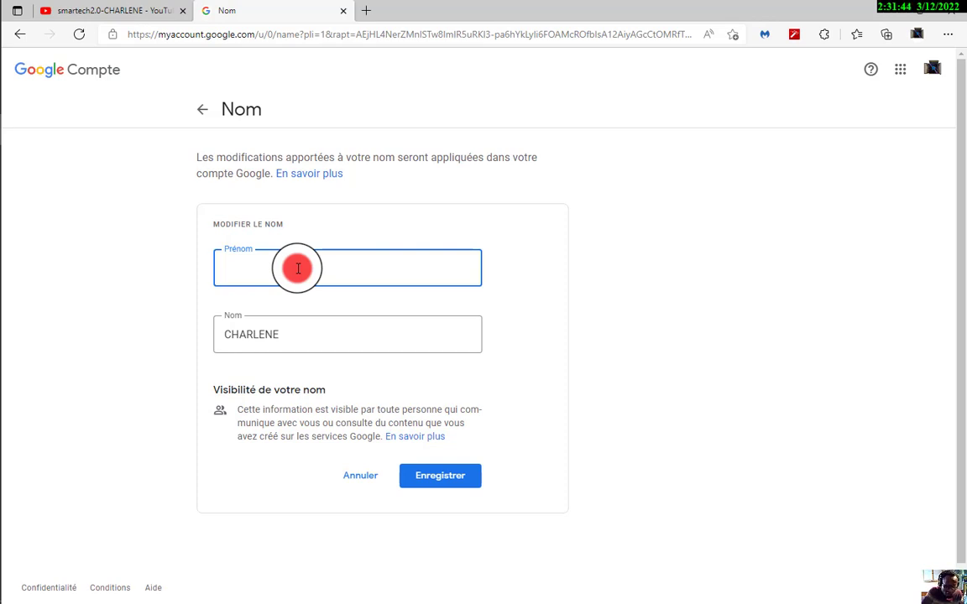
{"action": "type", "text": "smart-tech2.0-"}
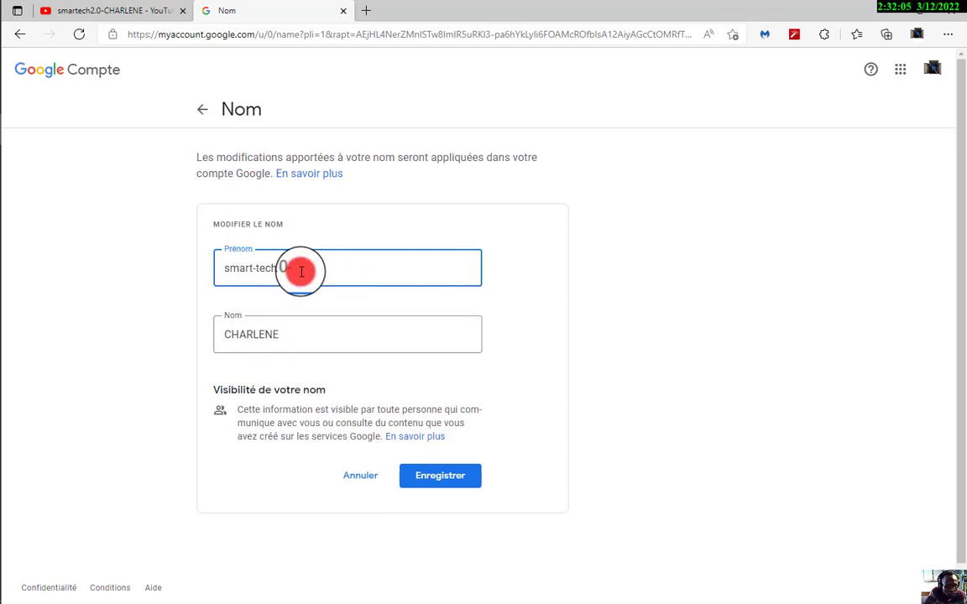
{"action": "left_click_drag", "start_coordinate": [302, 268], "coordinate": [215, 267]}
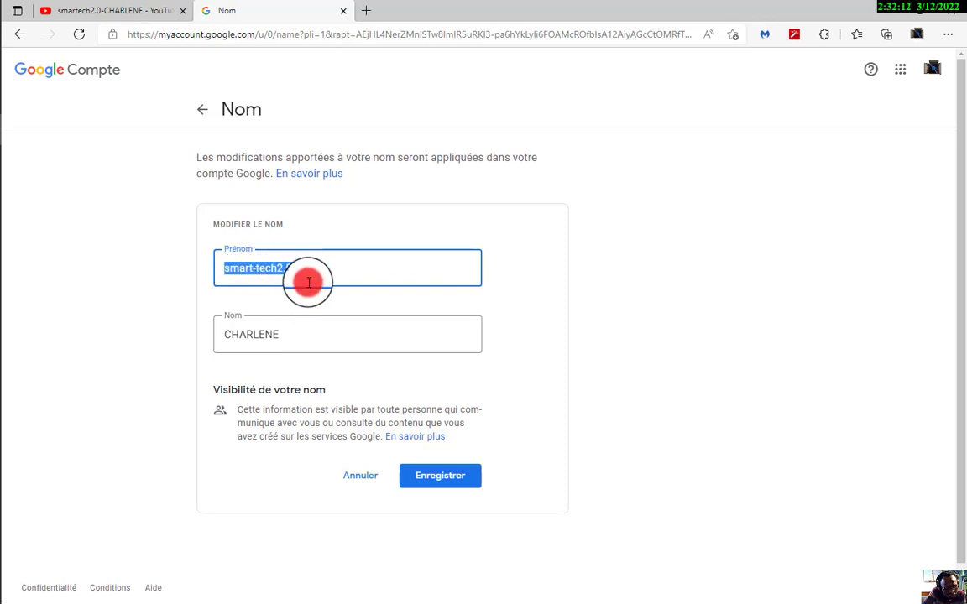
{"action": "left_click", "coordinate": [273, 336]}
{"action": "left_click", "coordinate": [572, 363]}
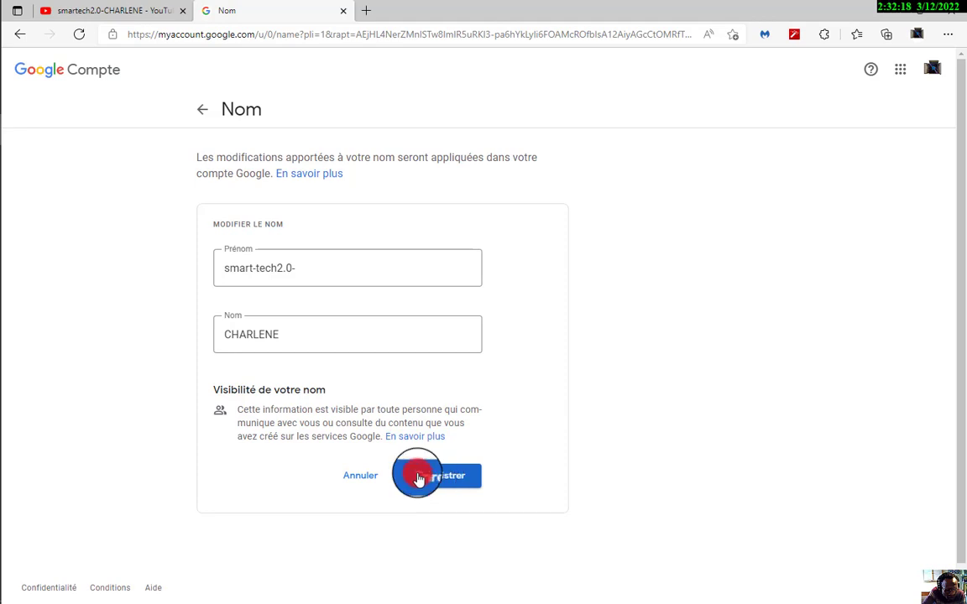
{"action": "left_click", "coordinate": [440, 478]}
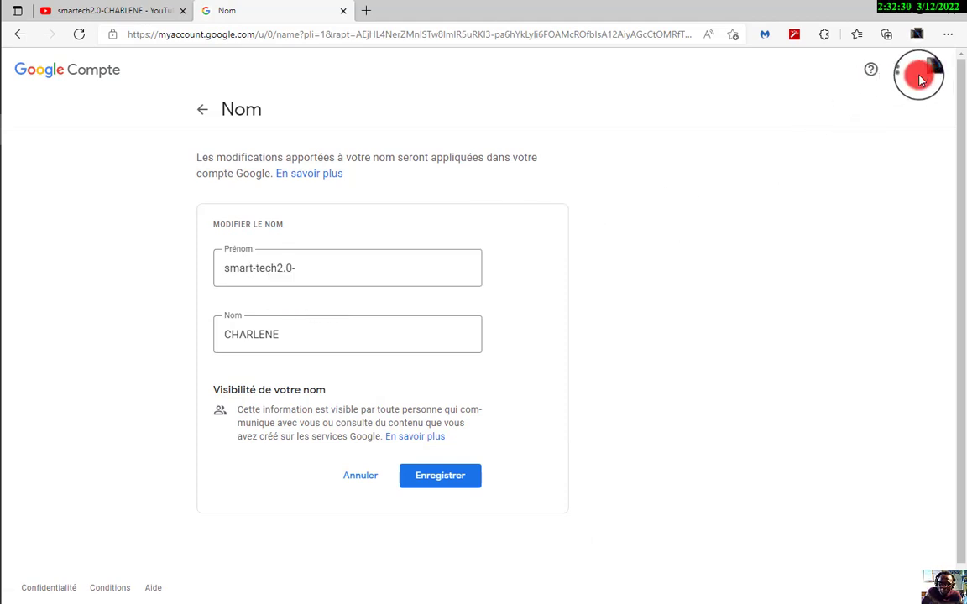
Compare the new name with the YouTube channel page by highlighting the parts of the channel name there
{"action": "left_click", "coordinate": [118, 12]}
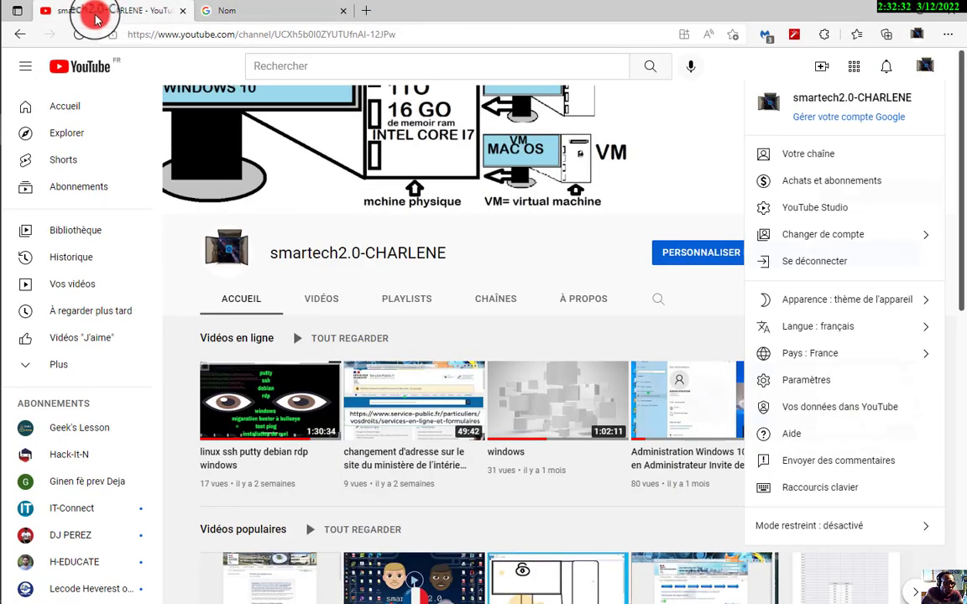
{"action": "left_click_drag", "start_coordinate": [274, 252], "coordinate": [359, 267]}
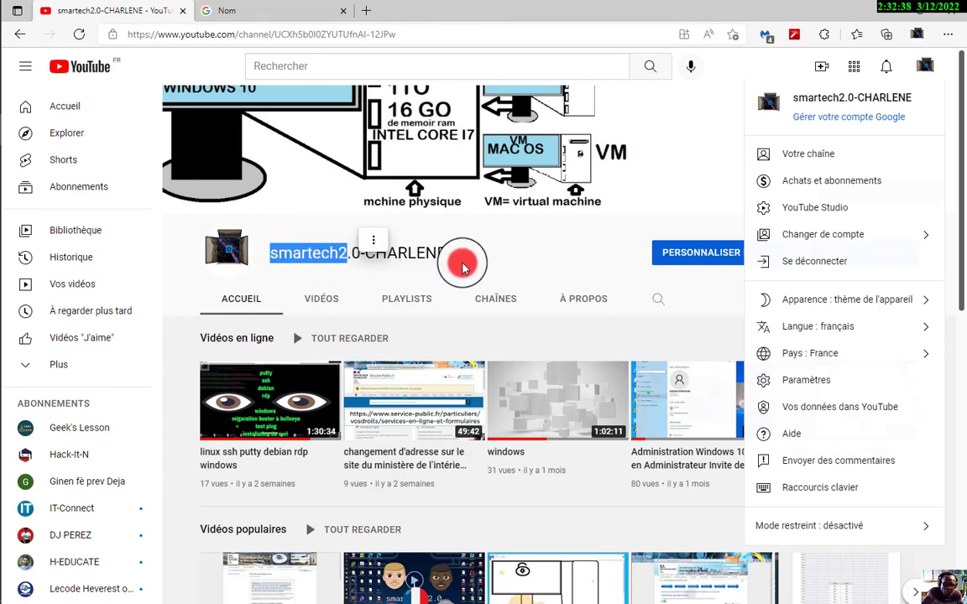
{"action": "left_click_drag", "start_coordinate": [460, 261], "coordinate": [370, 252]}
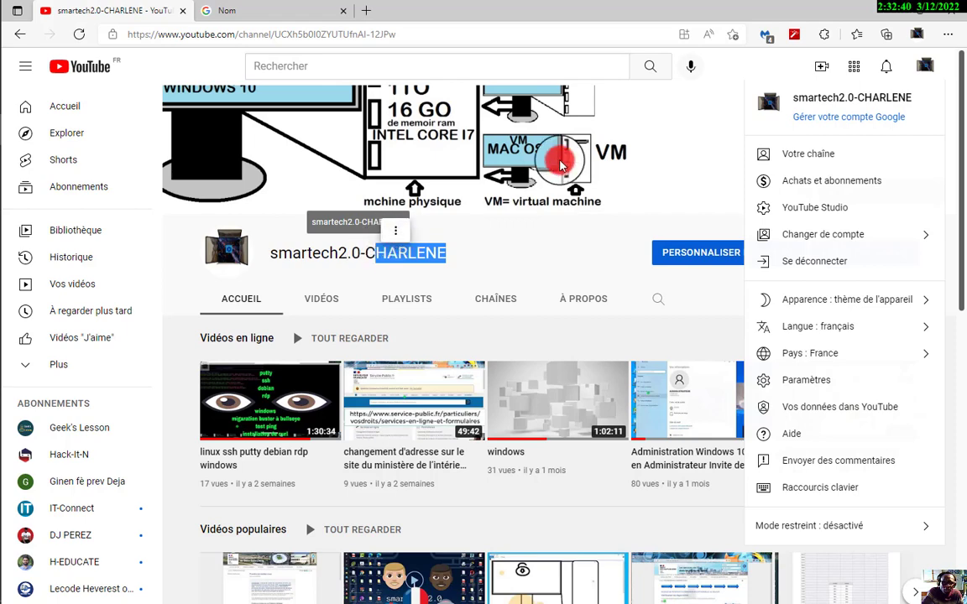
Return to the Google account's name form, save the new name and check it in the account options
{"action": "left_click", "coordinate": [248, 11]}
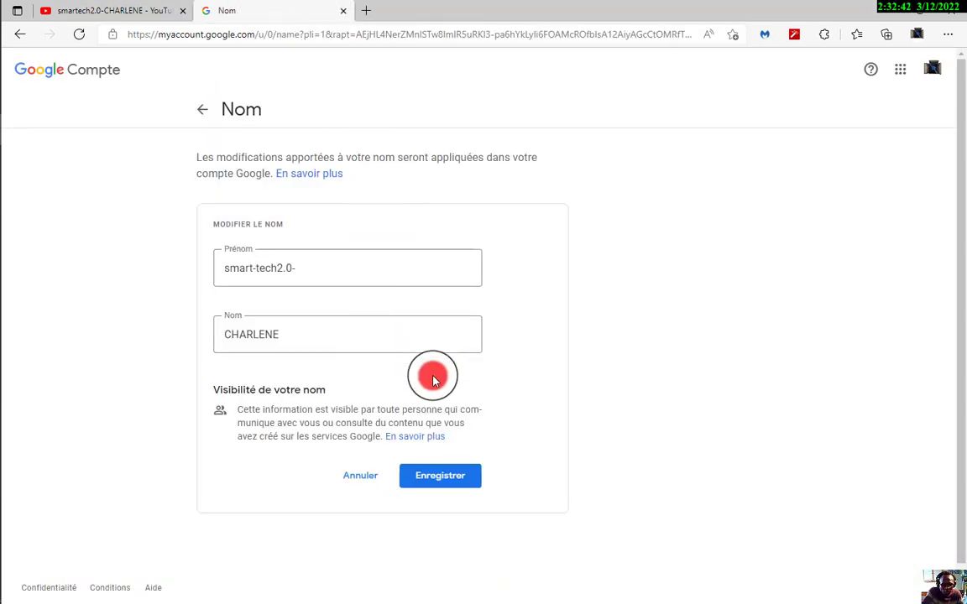
{"action": "left_click", "coordinate": [438, 479]}
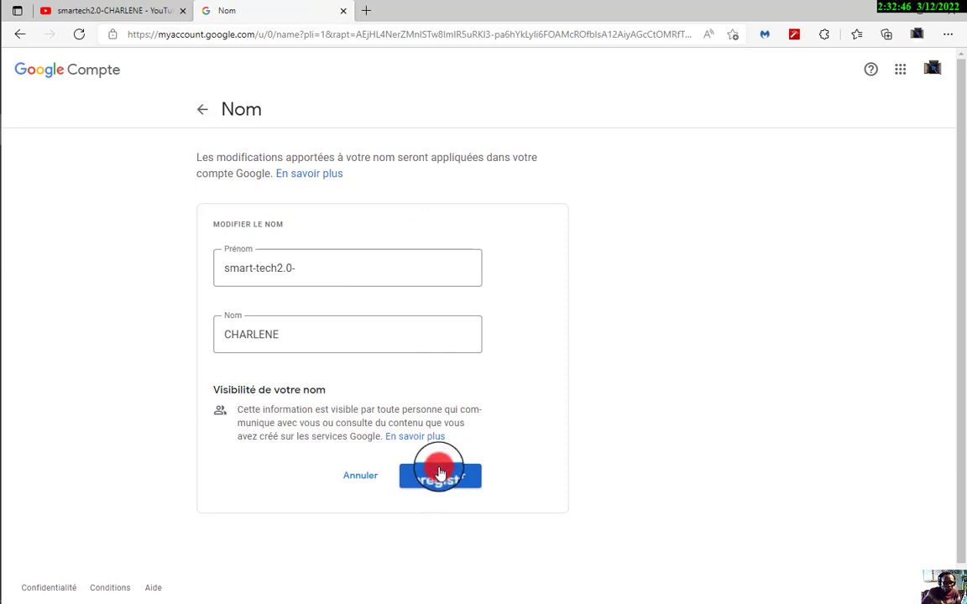
{"action": "left_click", "coordinate": [929, 77]}
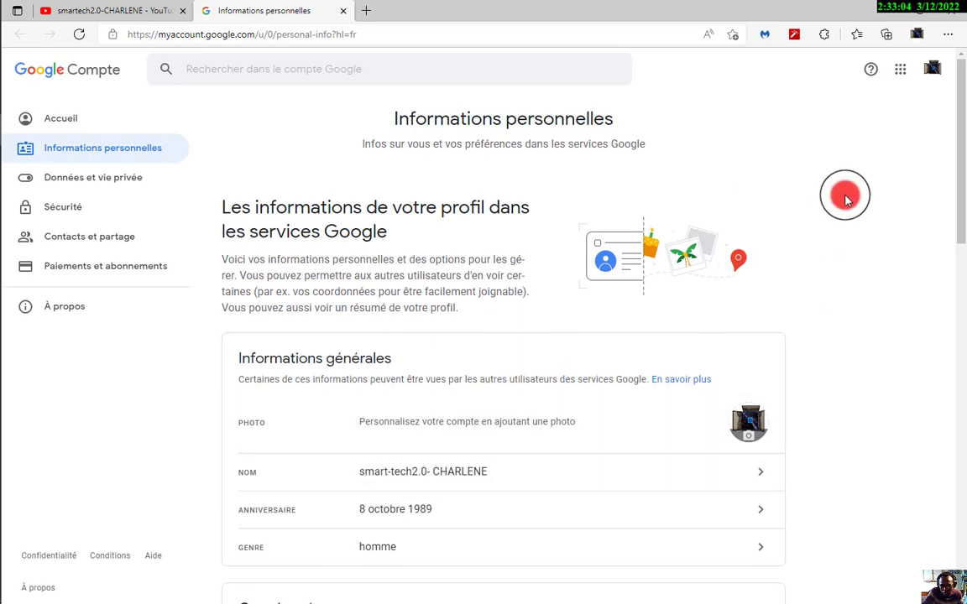
{"action": "left_click", "coordinate": [933, 71]}
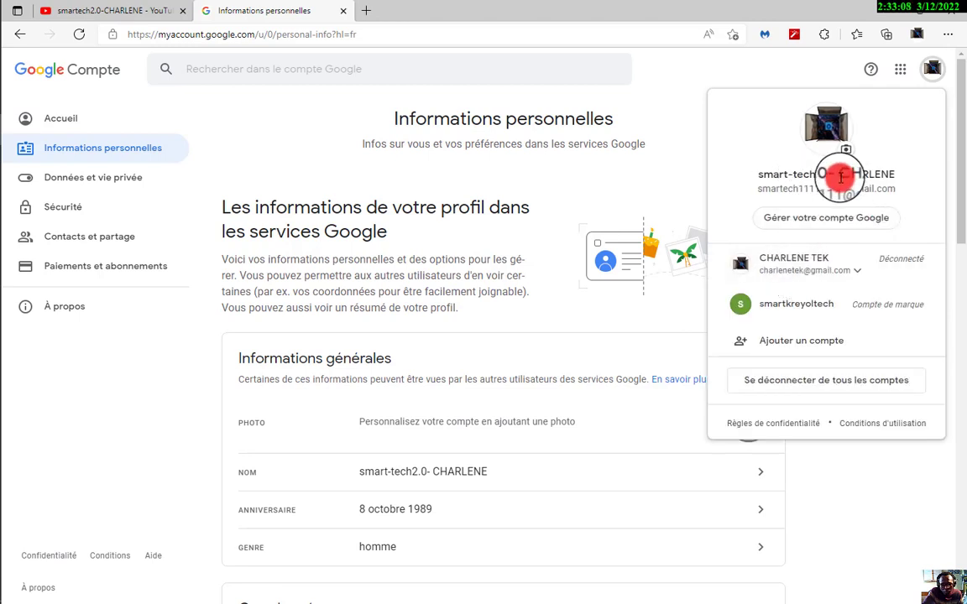
Check the channel's public YouTube page again, go back to the YouTube Studio dashboard and examine its performance and analytics cards
{"action": "left_click", "coordinate": [130, 10]}
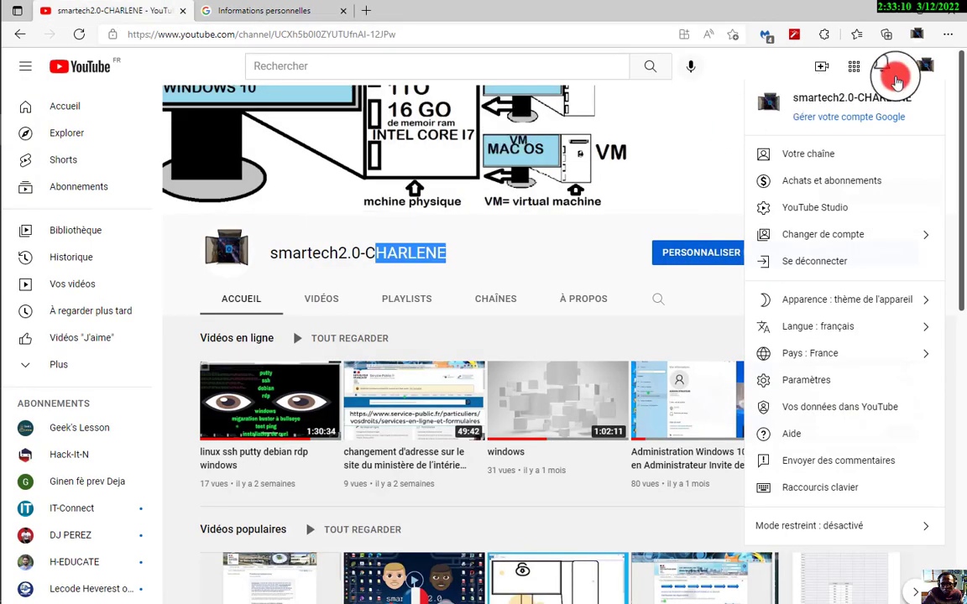
{"action": "left_click", "coordinate": [806, 154]}
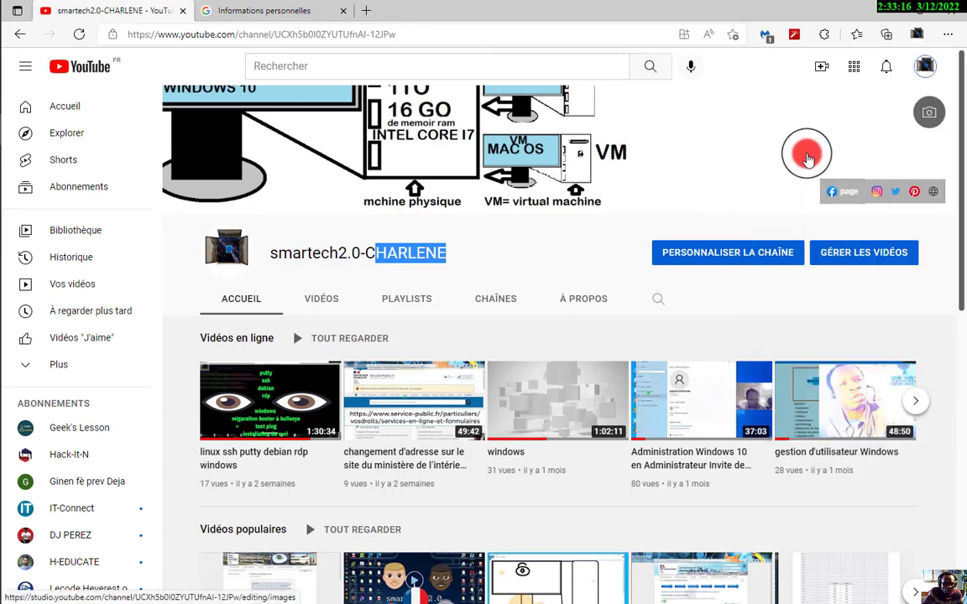
{"action": "left_click", "coordinate": [20, 37]}
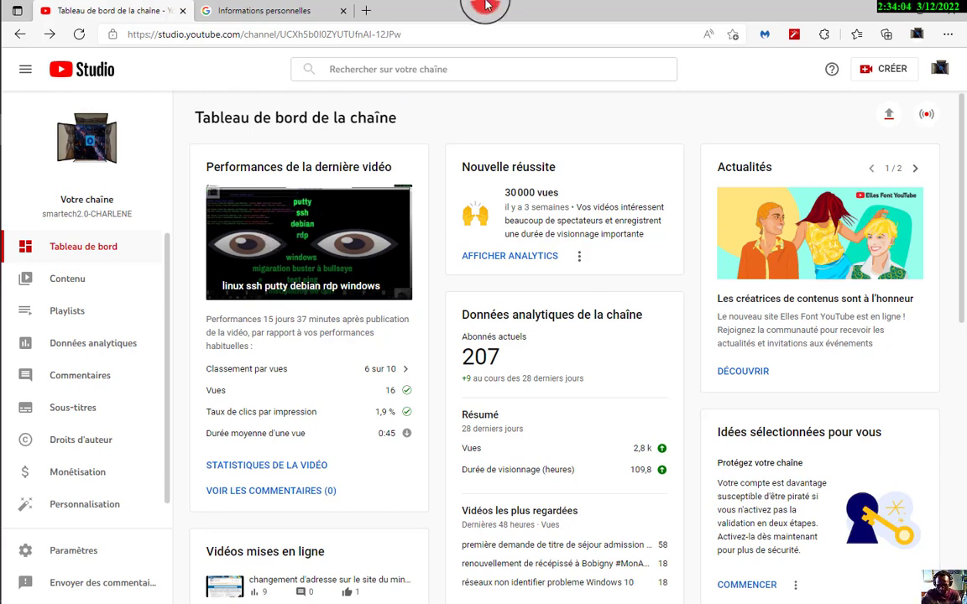
{"action": "scroll", "coordinate": [825, 344], "scroll_direction": "down", "scroll_amount": 2}
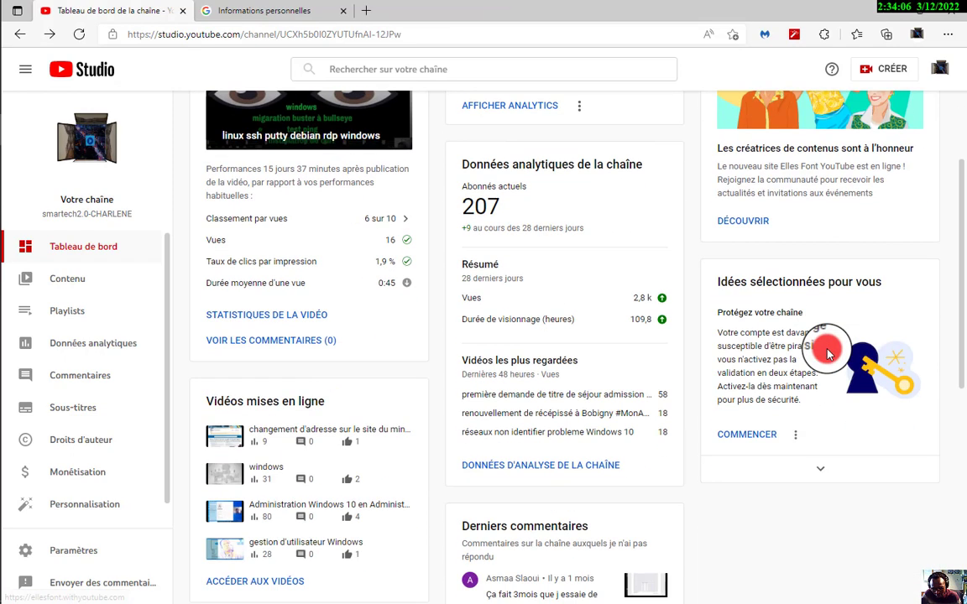